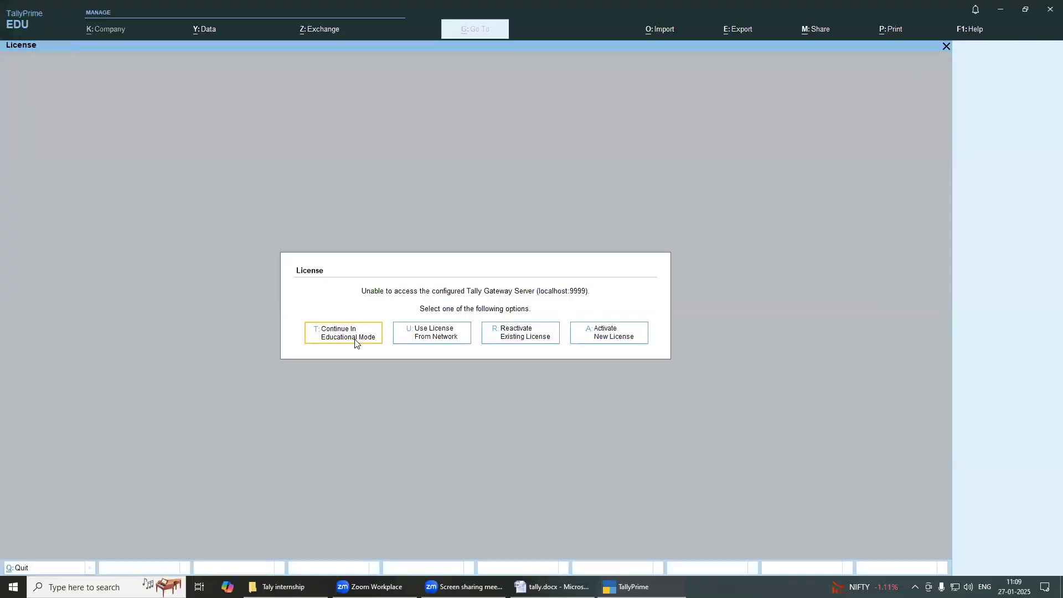
Step: Dismiss the licence prompt by continuing in Educational Mode
left_click(353, 344)
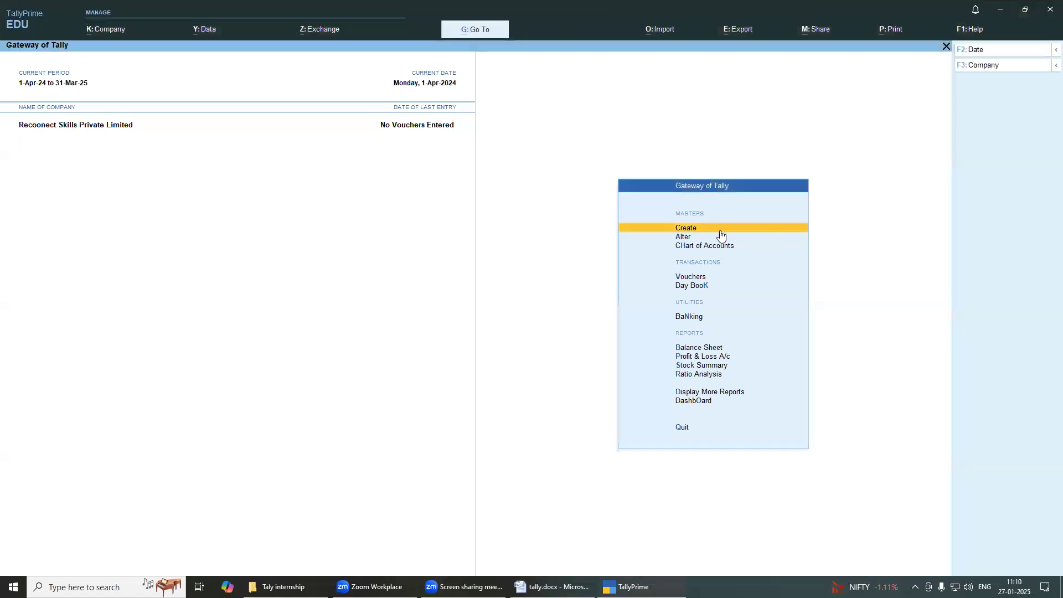
left_click(717, 230)
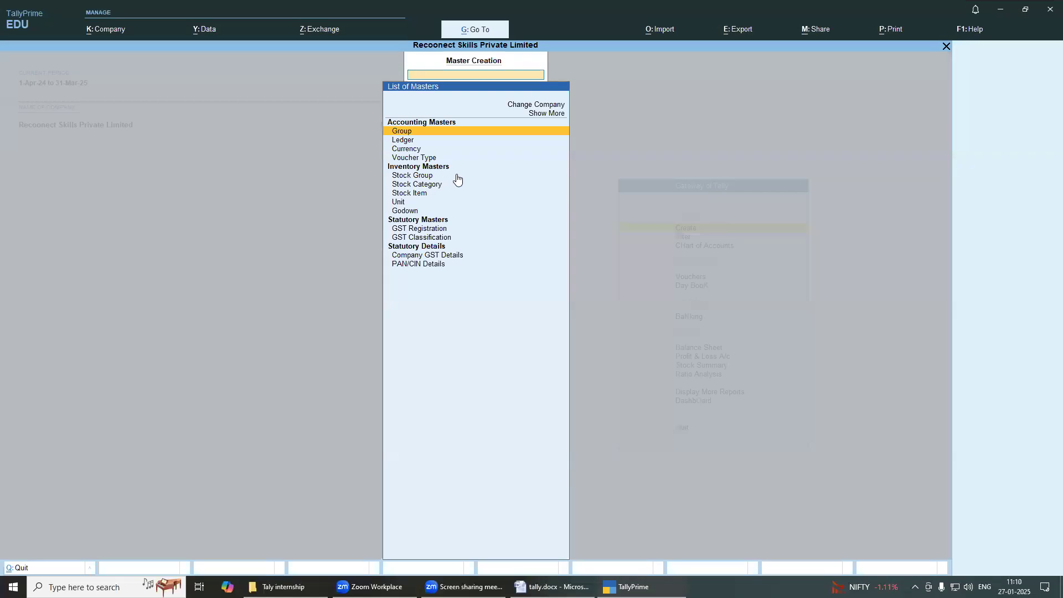
key("Down")
key("Down")
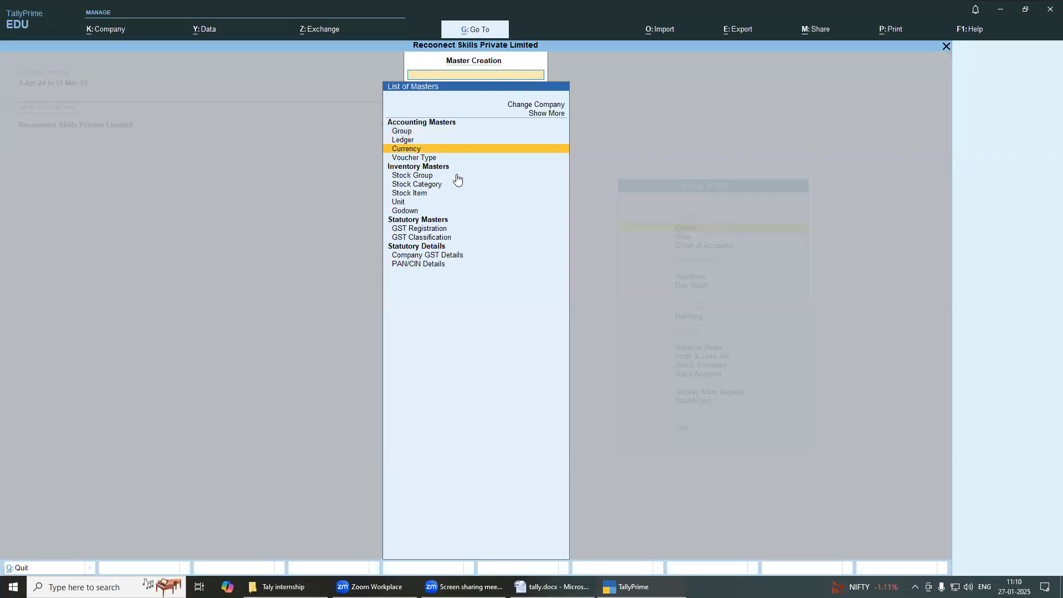
key("Up")
key("Return")
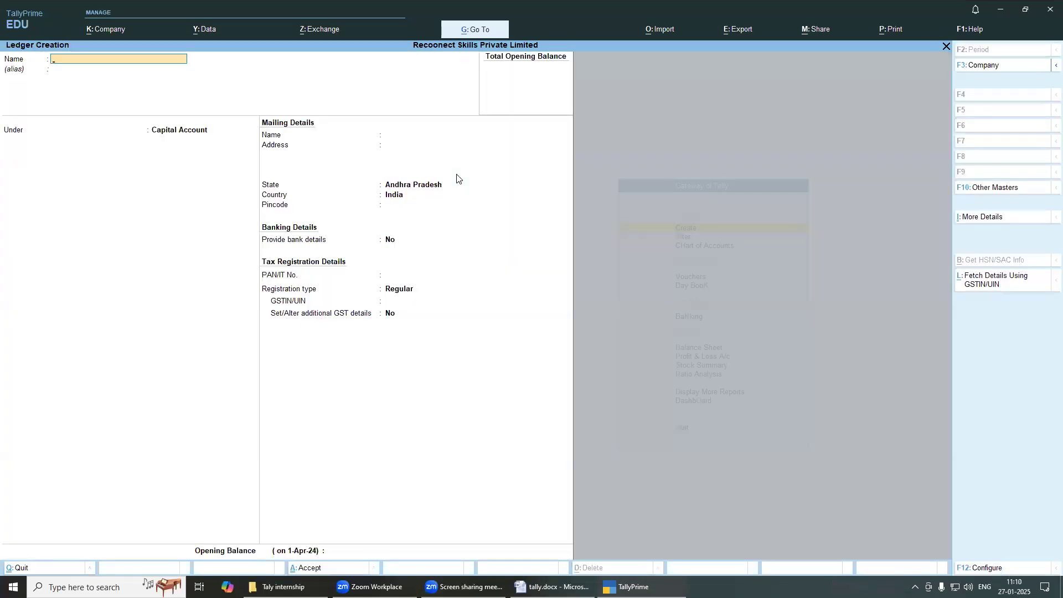
key("Escape")
key("Escape")
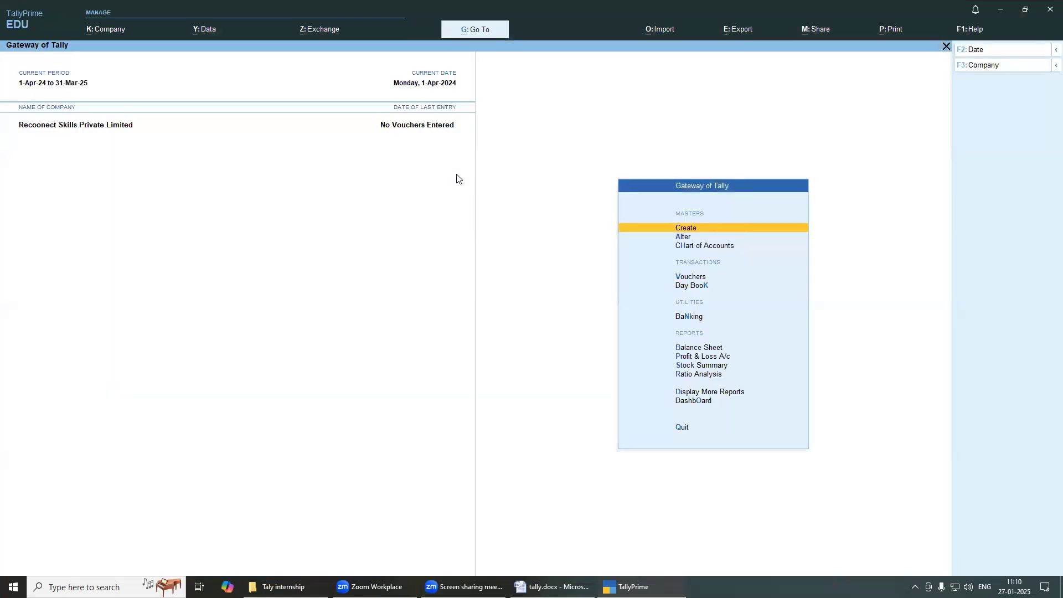
key("Down")
key("Down")
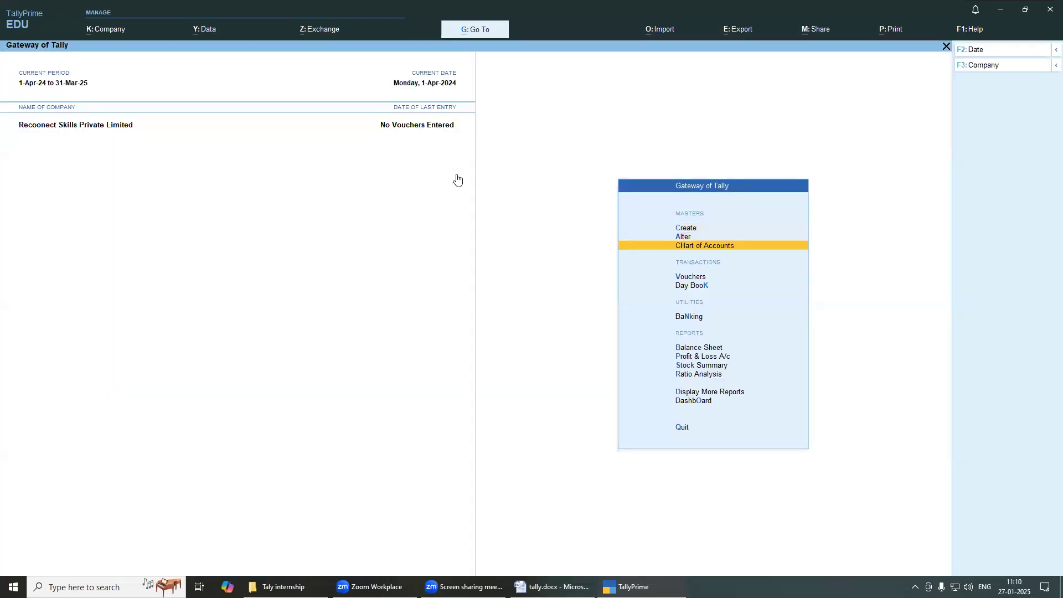
key("Return")
key("Return")
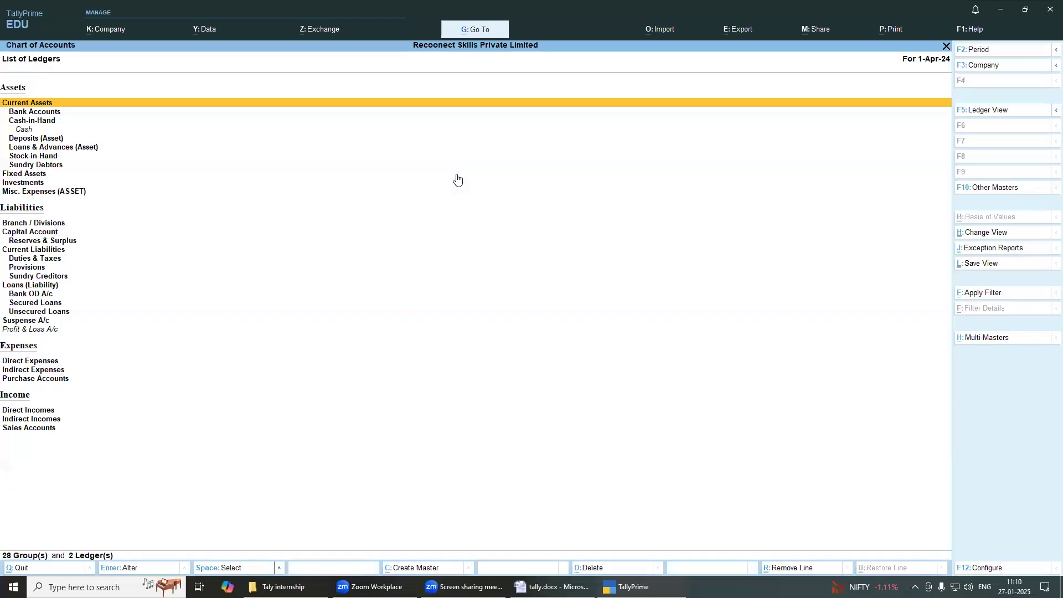
key("Escape")
key("Escape")
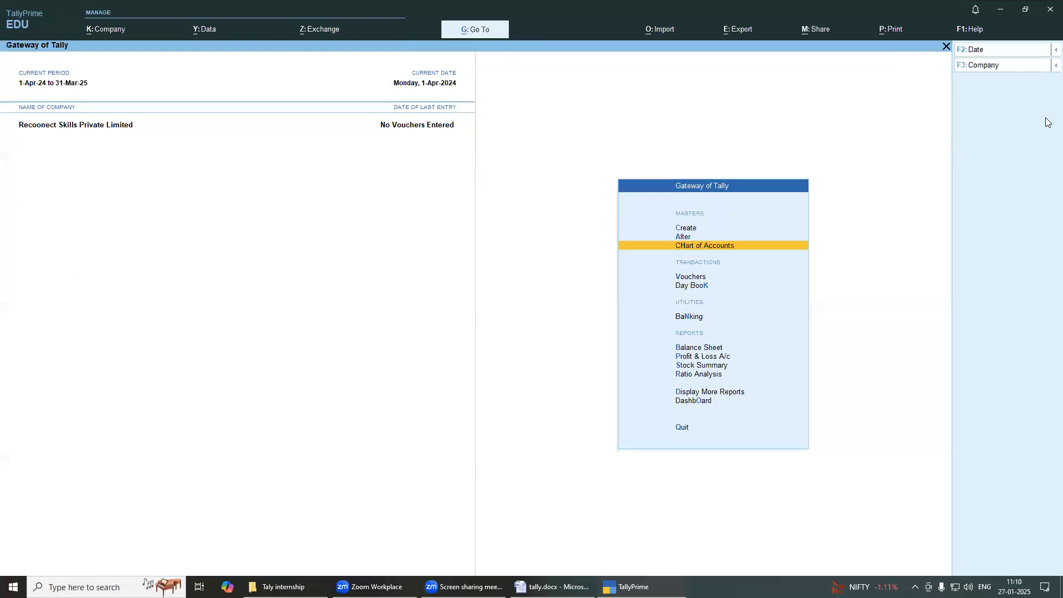
Step: Create a company named after the business owner in Problem 1 of tally.docx and accept the default company features
left_click(976, 67)
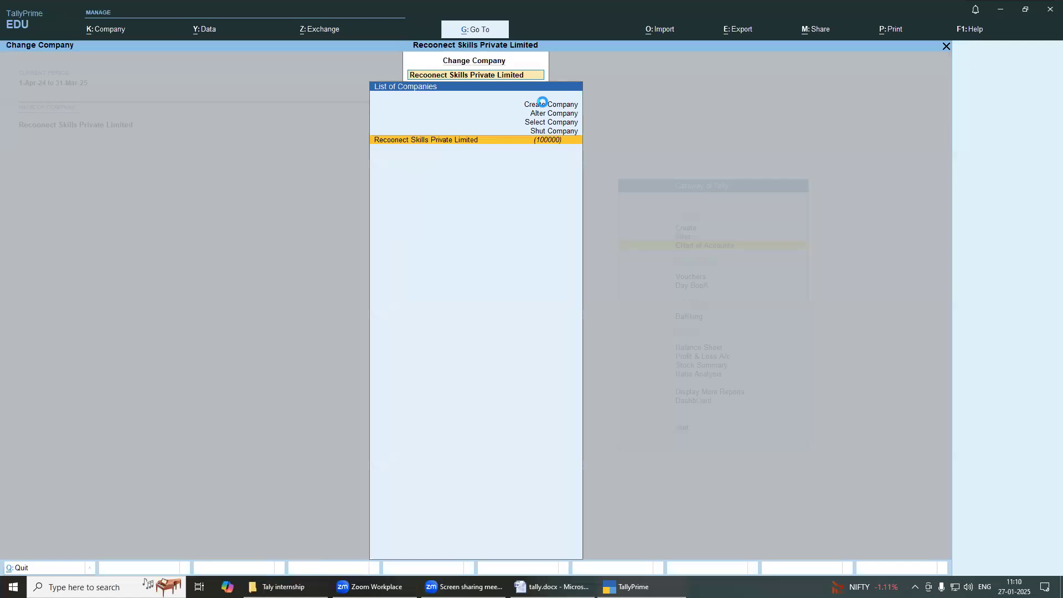
left_click(542, 104)
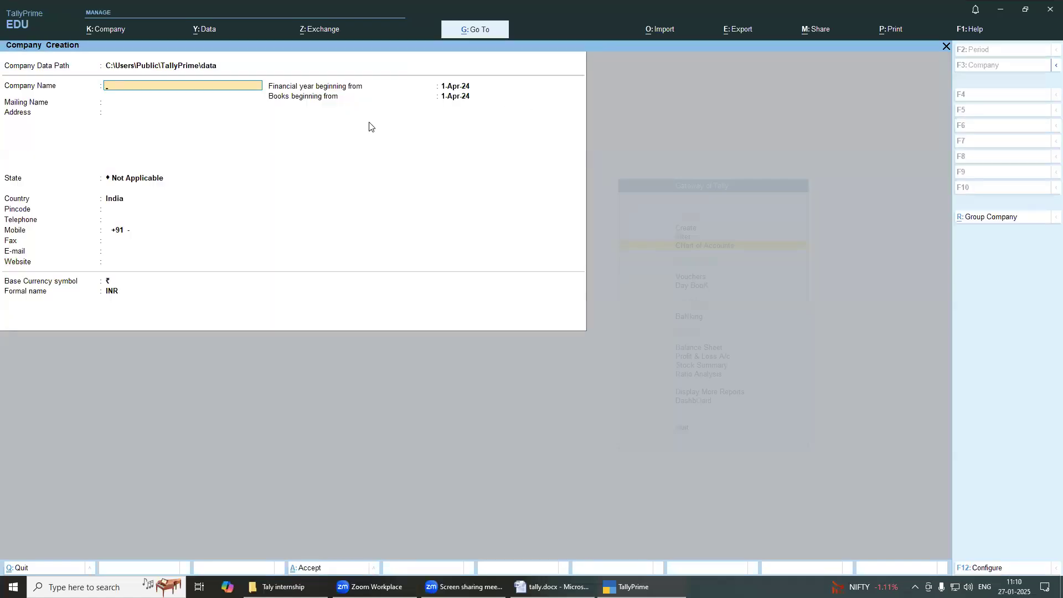
left_click(551, 586)
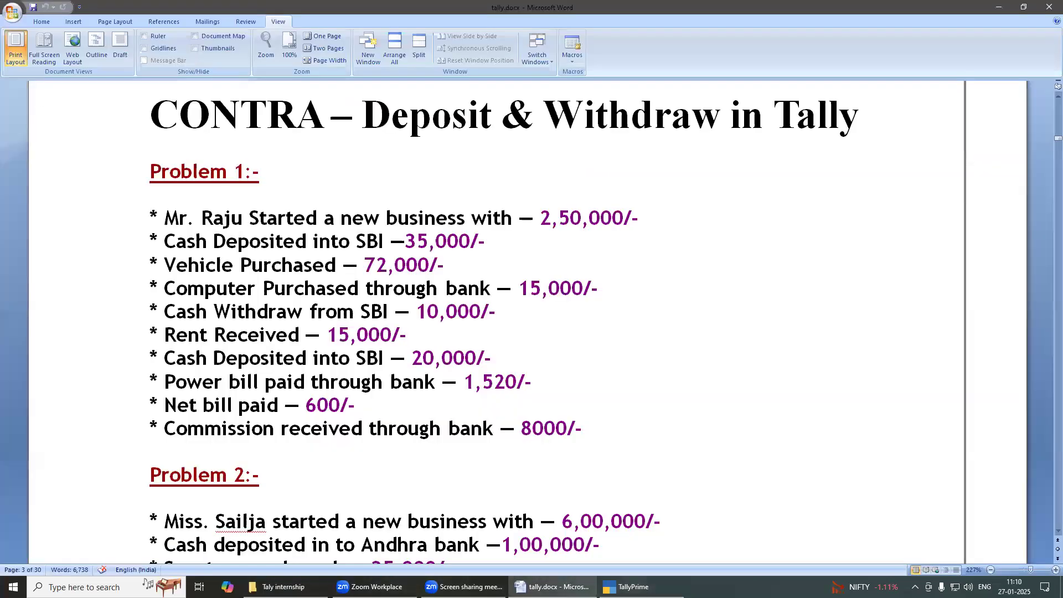
key("alt+Tab")
type("Mr Raju")
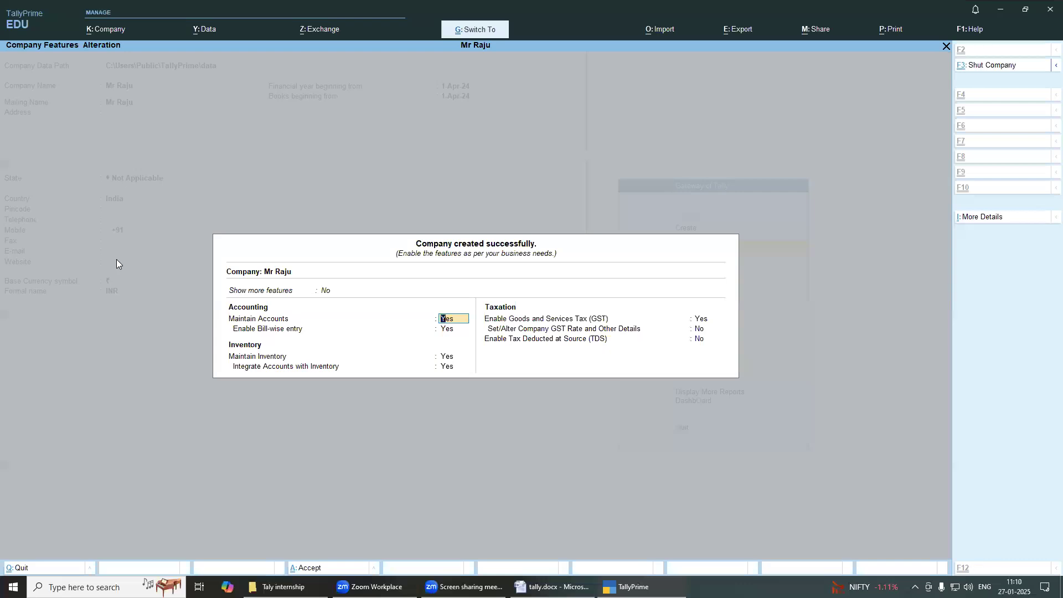
key("ctrl+a")
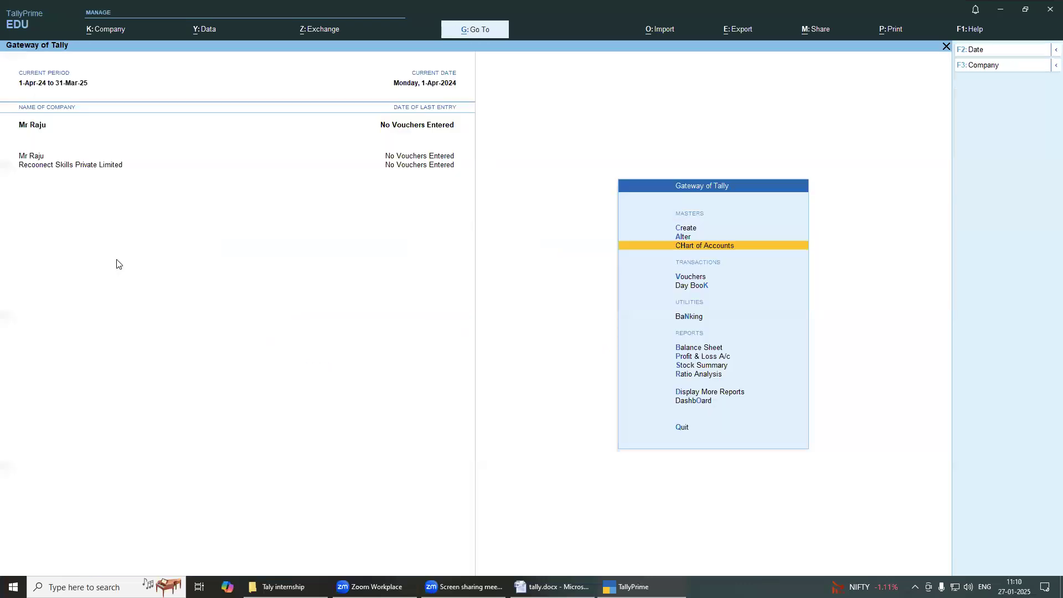
Step: Open the chart of accounts for ledgers and start multi-ledger creation under the group All Items
key("Down")
key("Up")
key("Up")
key("Up")
key("Up")
key("Down")
key("Down")
key("Down")
key("Return")
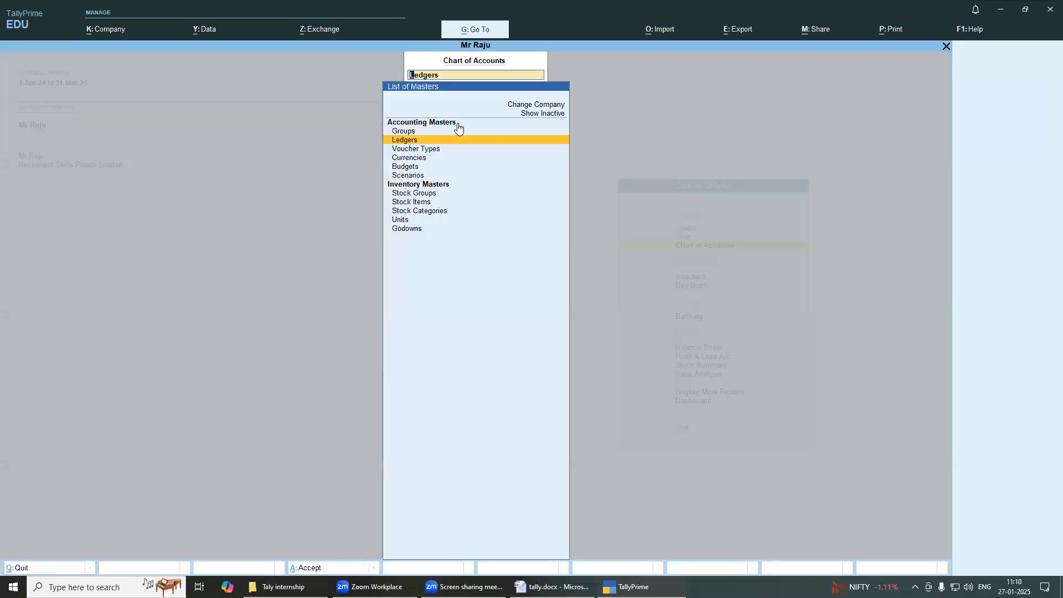
key("Return")
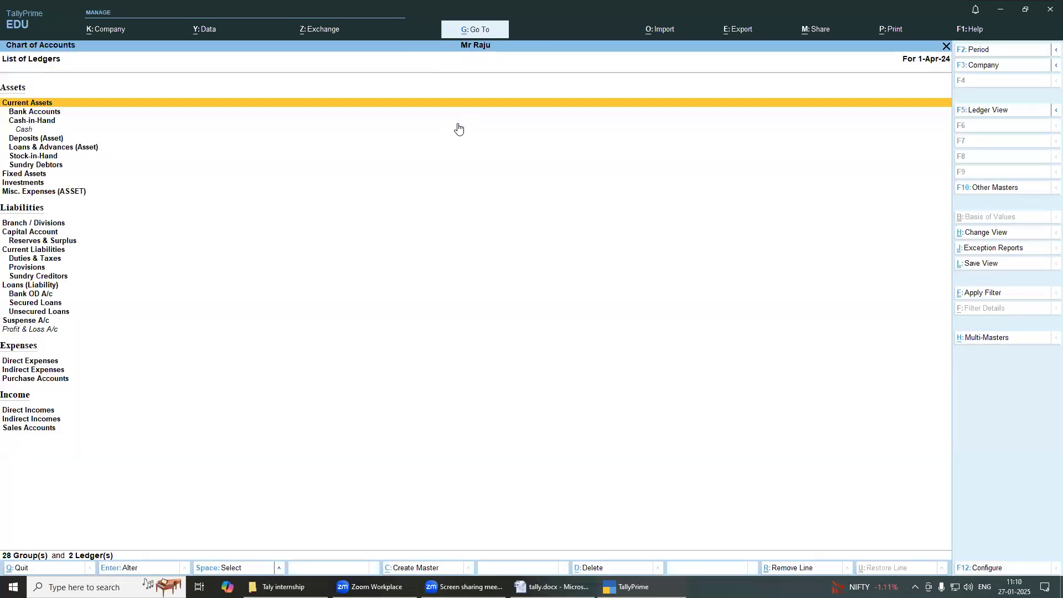
left_click(997, 342)
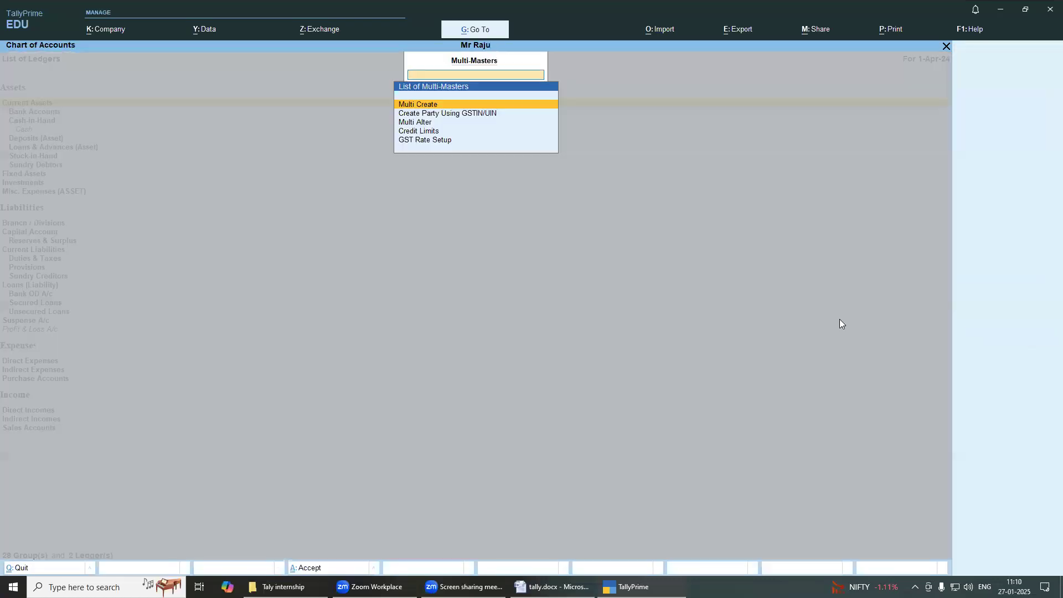
left_click(430, 106)
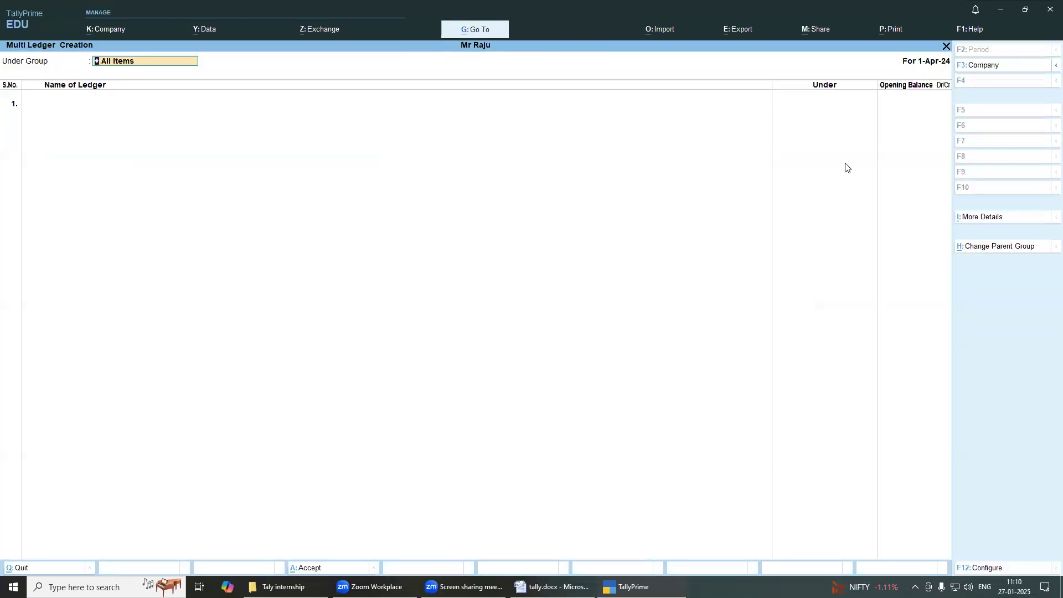
key("Return")
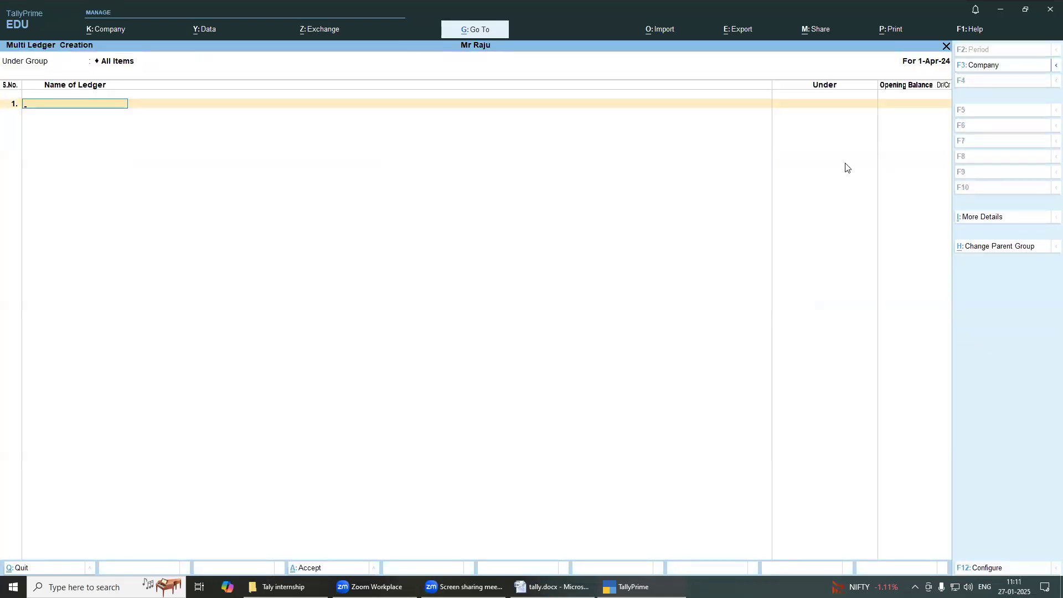
Step: Add a first ledger with the business owner's name under Capital Account, without an opening balance
type("Mr Rju")
key("Return")
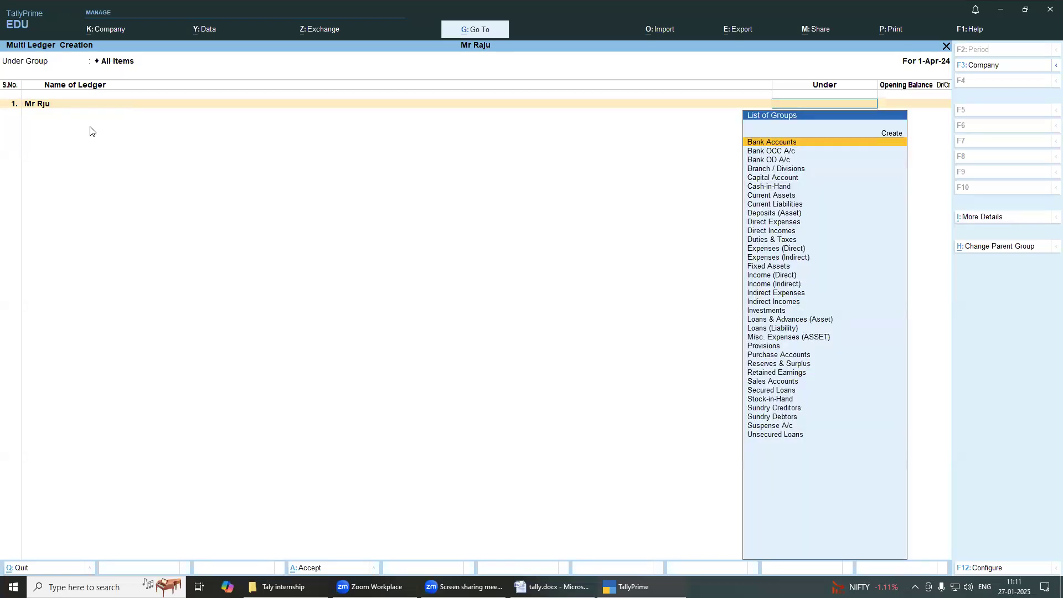
type("Capita")
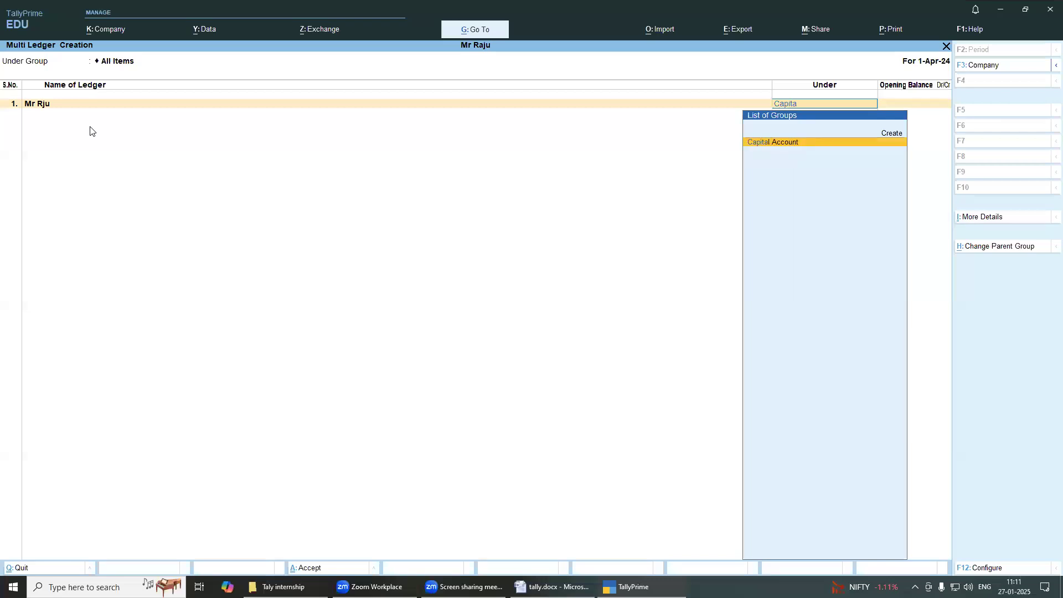
key("Return")
key("Return")
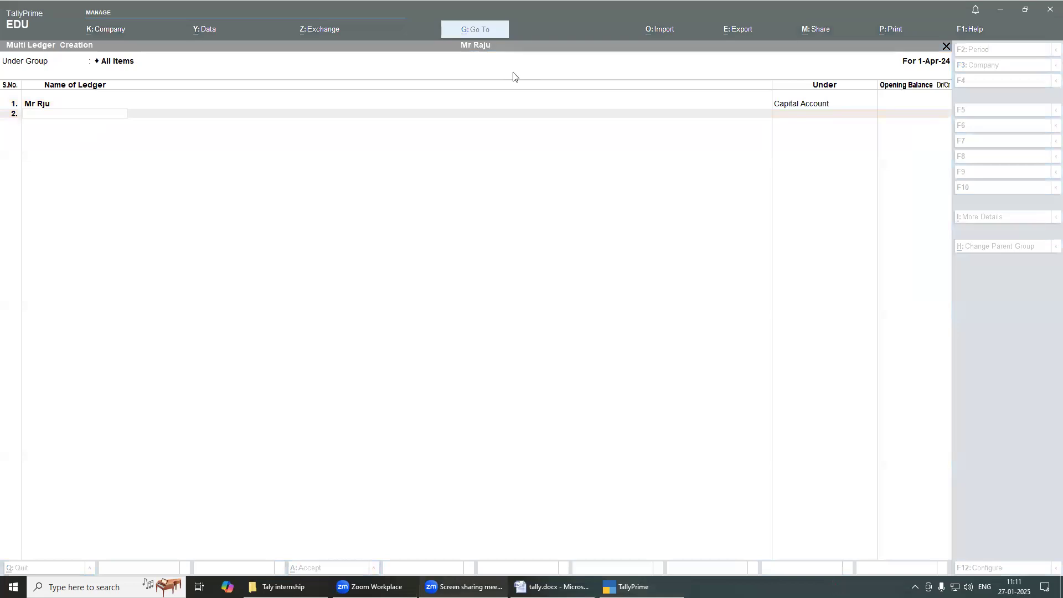
Step: Check Problem 1 in tally.docx and enter Sbi as the name of the second ledger
left_click(132, 131)
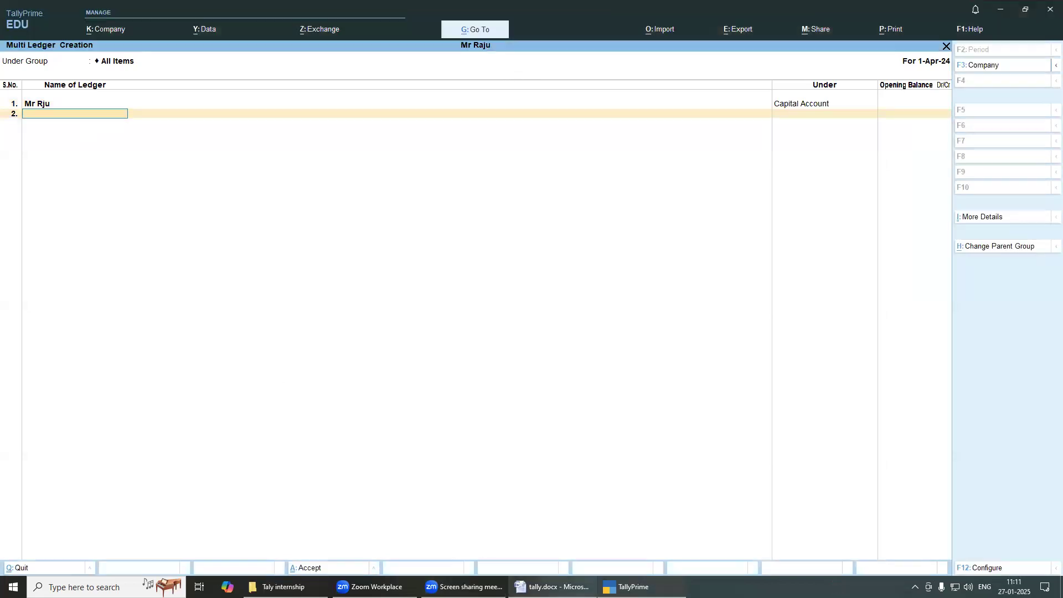
left_click(552, 586)
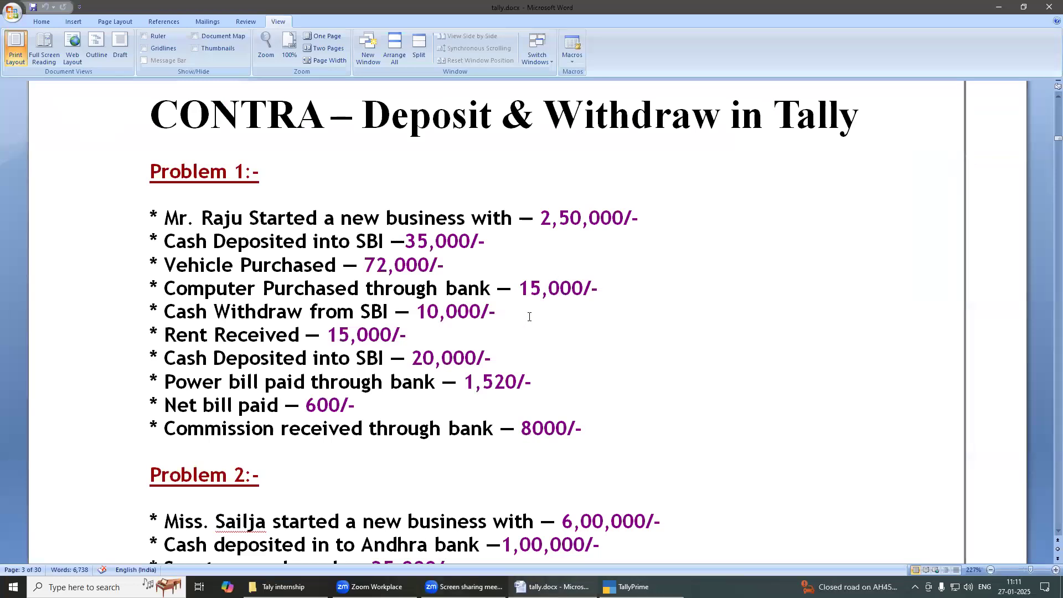
left_click(625, 586)
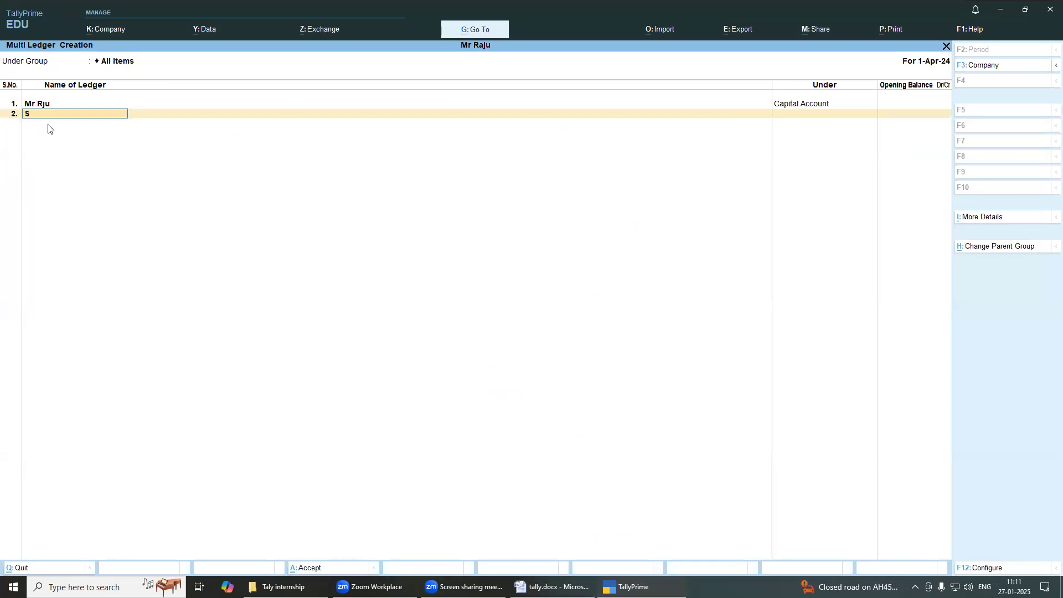
key("Return")
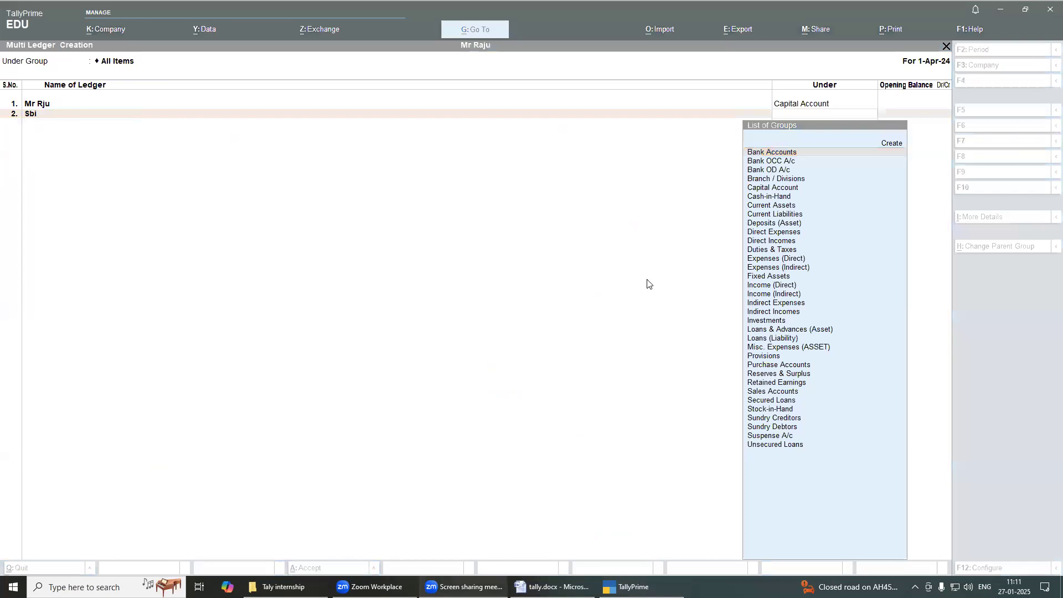
left_click(792, 151)
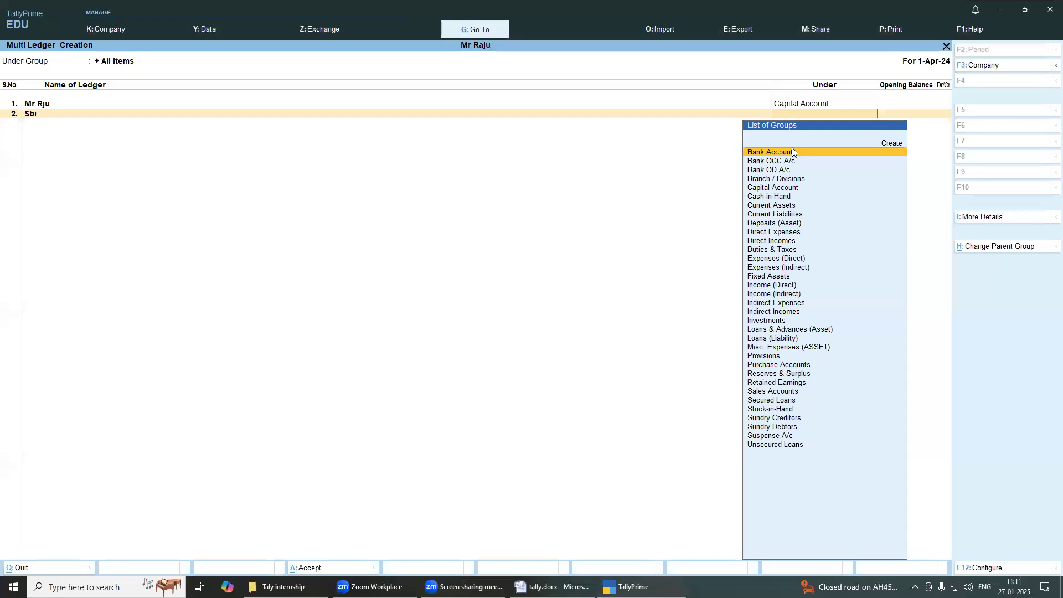
key("alt+c")
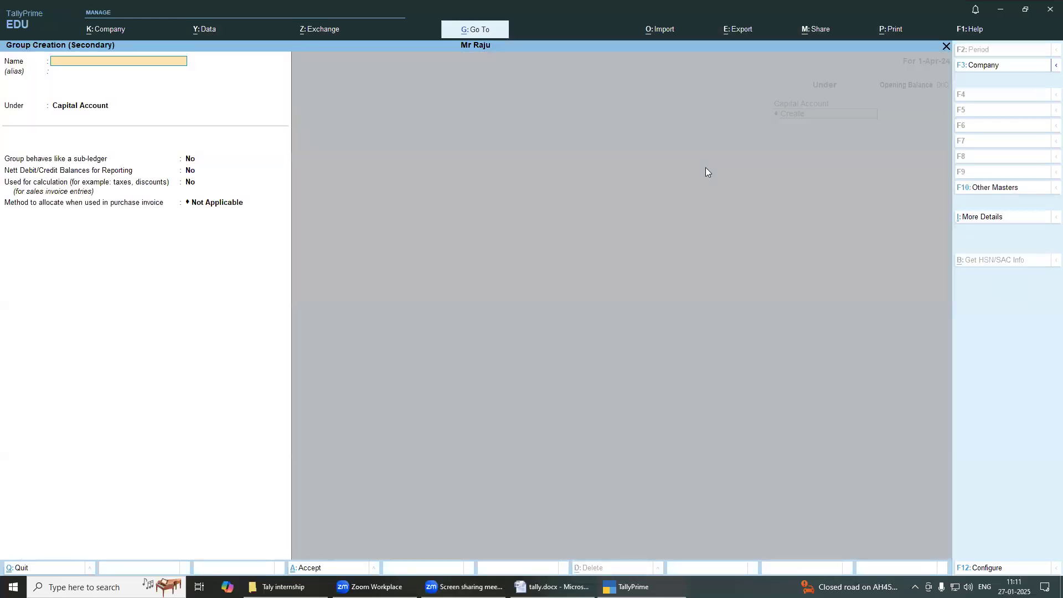
key("Escape")
key("y")
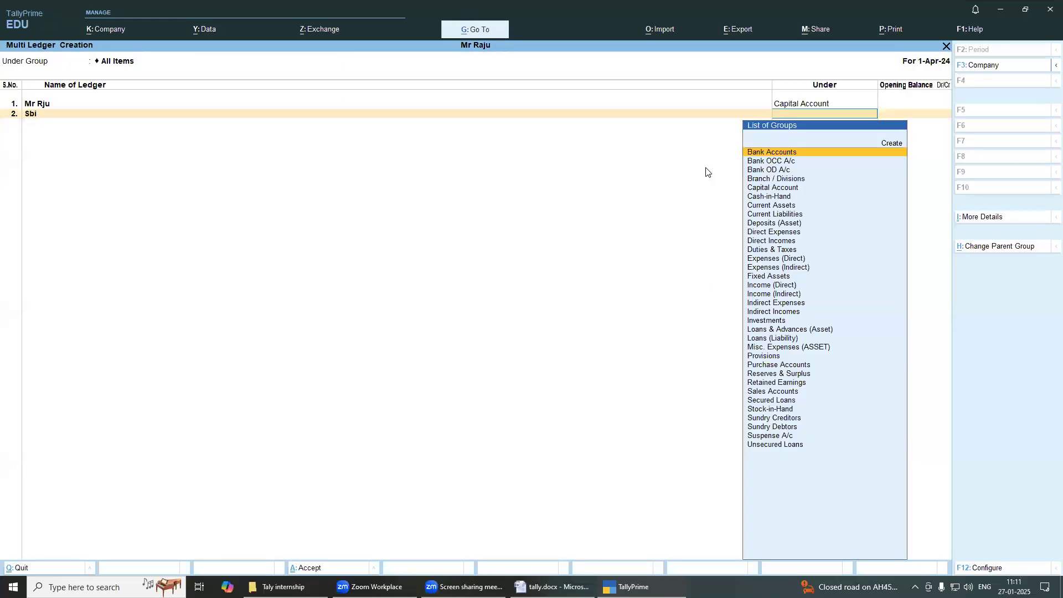
Step: Place the Sbi ledger under Bank Accounts and leave its opening balance empty
key("Return")
key("Return")
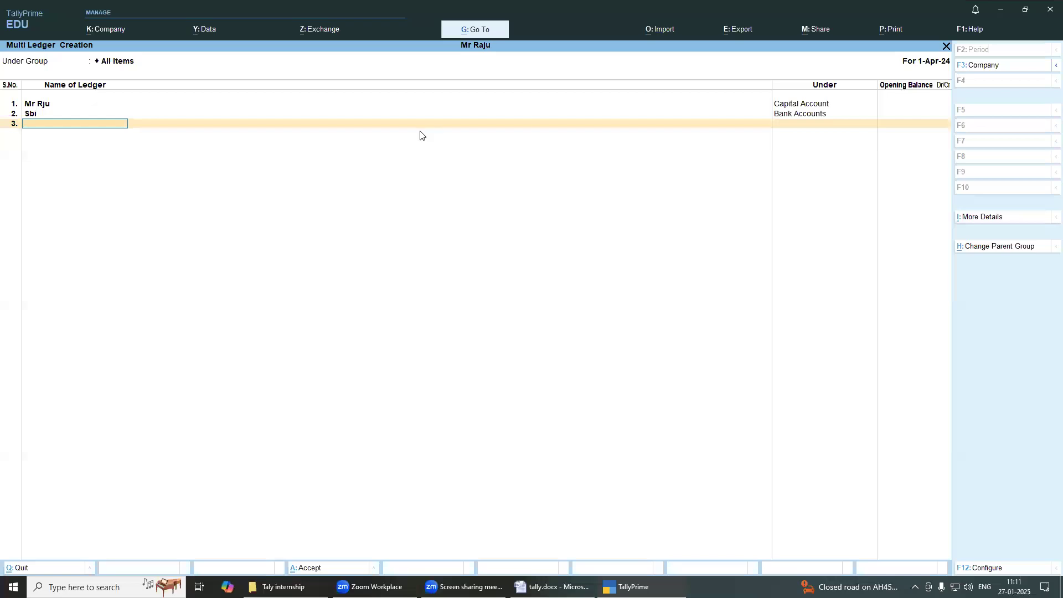
Step: Check Problem 1 in tally.docx and add a third ledger, Vehicle A/c, under Fixed Assets without an opening balance
left_click(552, 587)
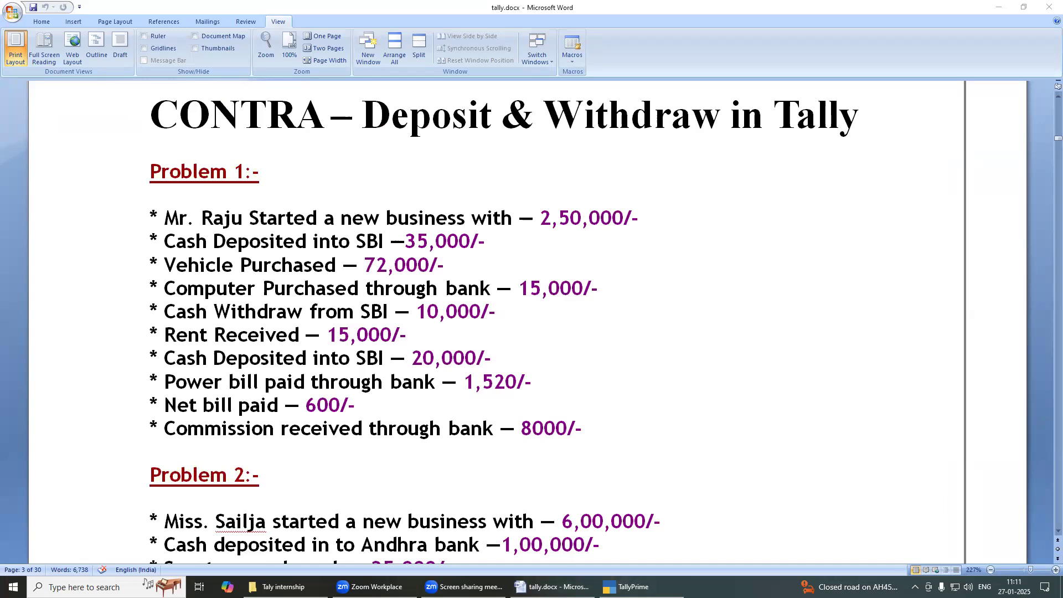
key("alt+Tab")
type("Vehicle a/c")
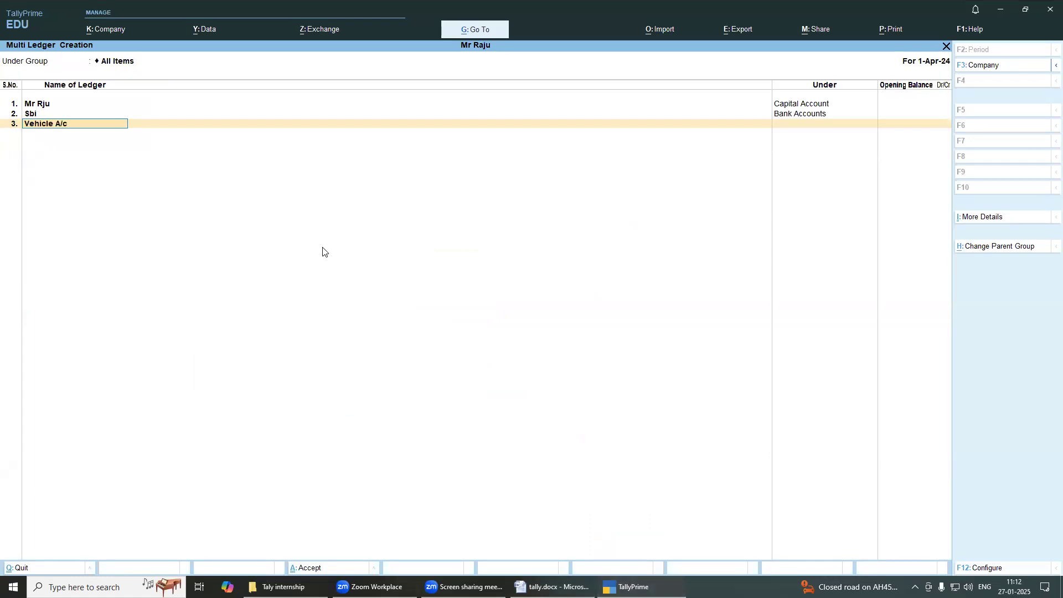
key("Return")
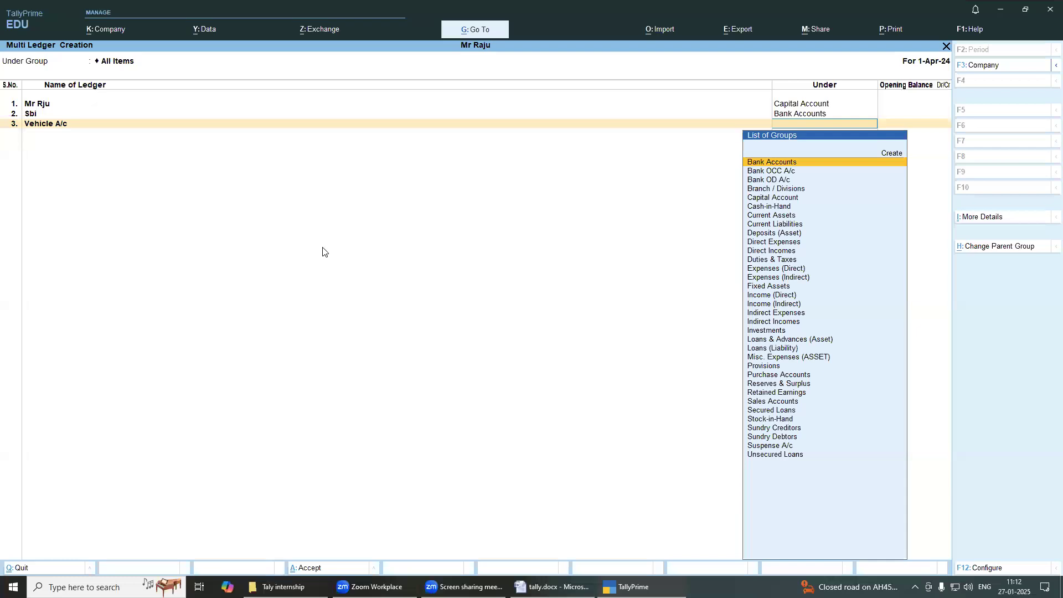
type("F")
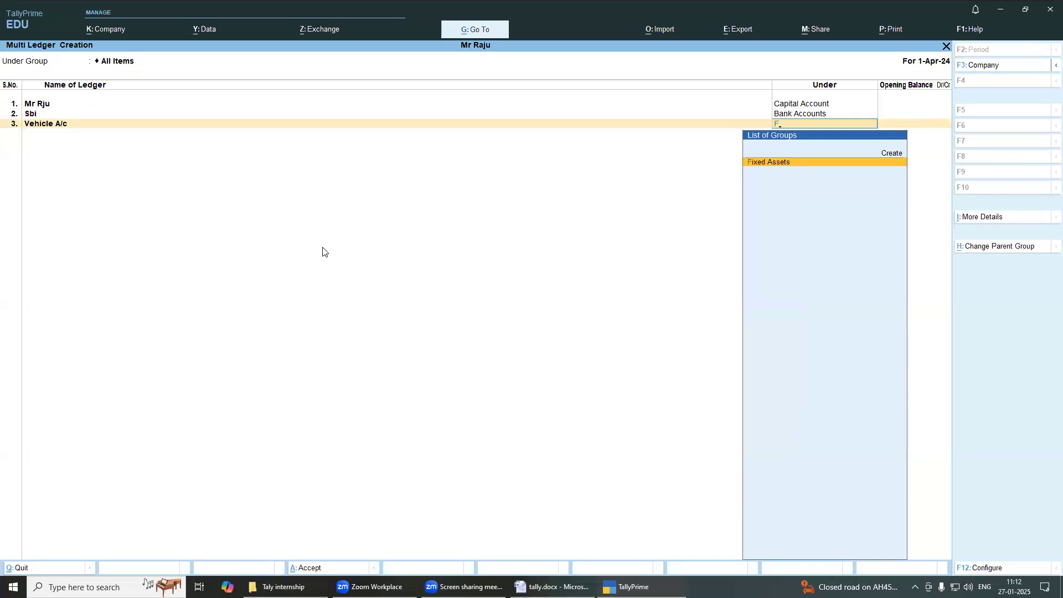
key("Return")
key("Return")
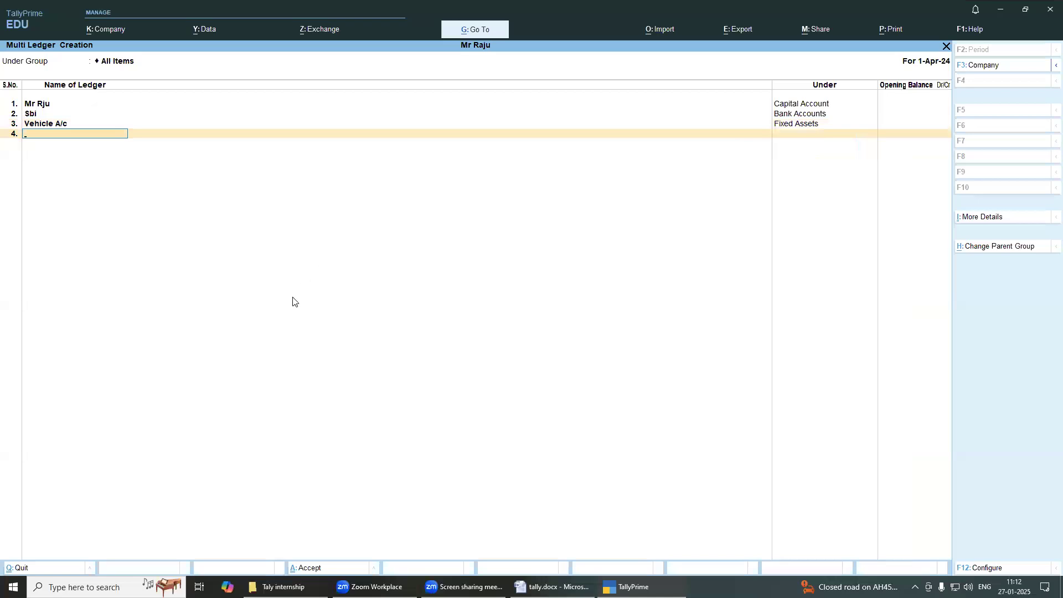
Step: Check Problem 1 in tally.docx and add a fourth ledger, Compouter A/c, under Fixed Assets without an opening balance
left_click(553, 587)
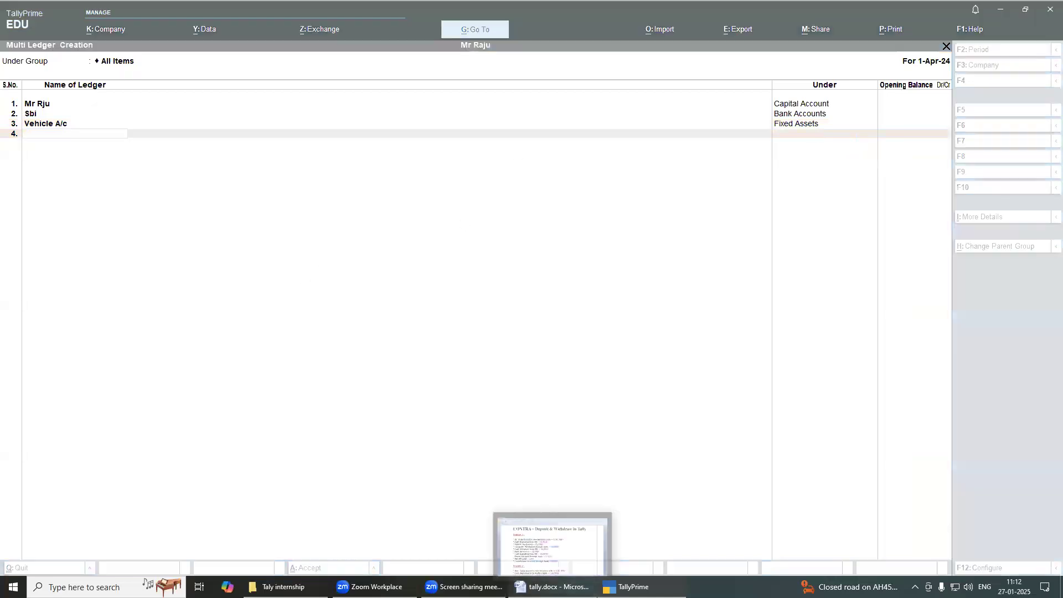
key("alt+Tab")
type("Compout")
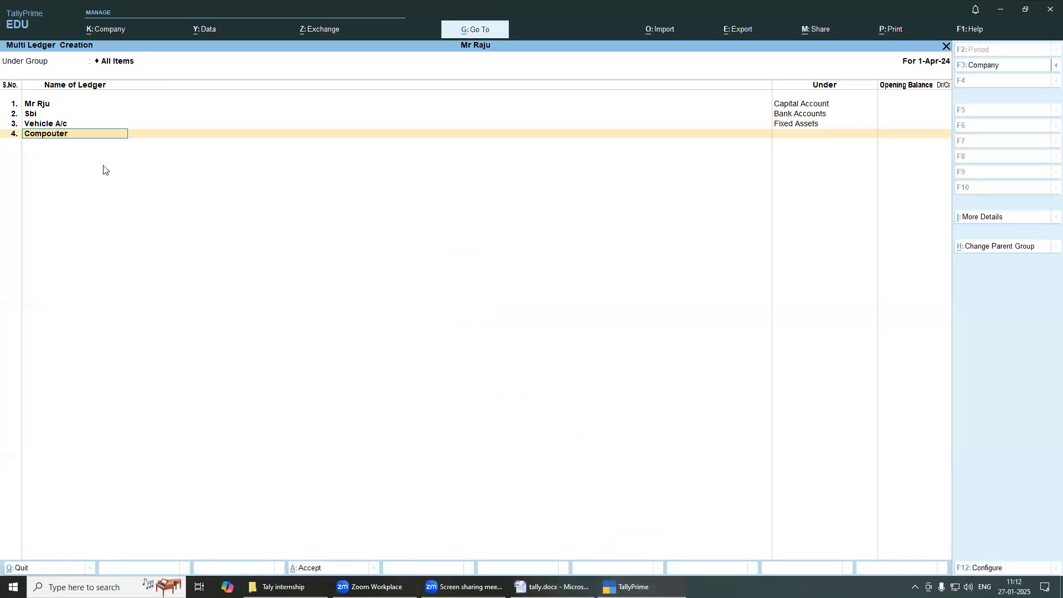
type("er a/c")
key("Return")
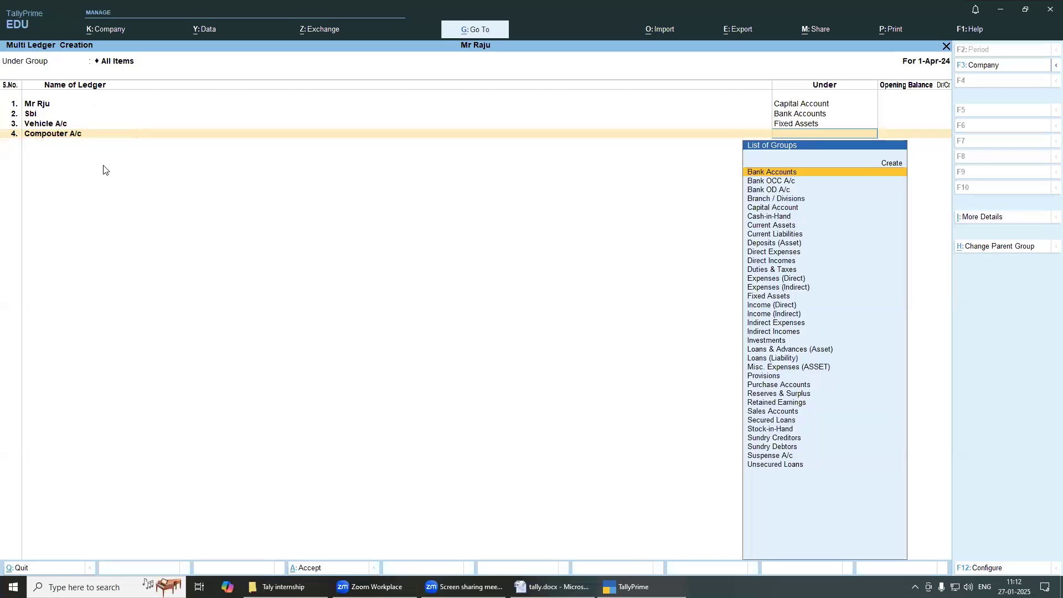
type("fix")
key("Return")
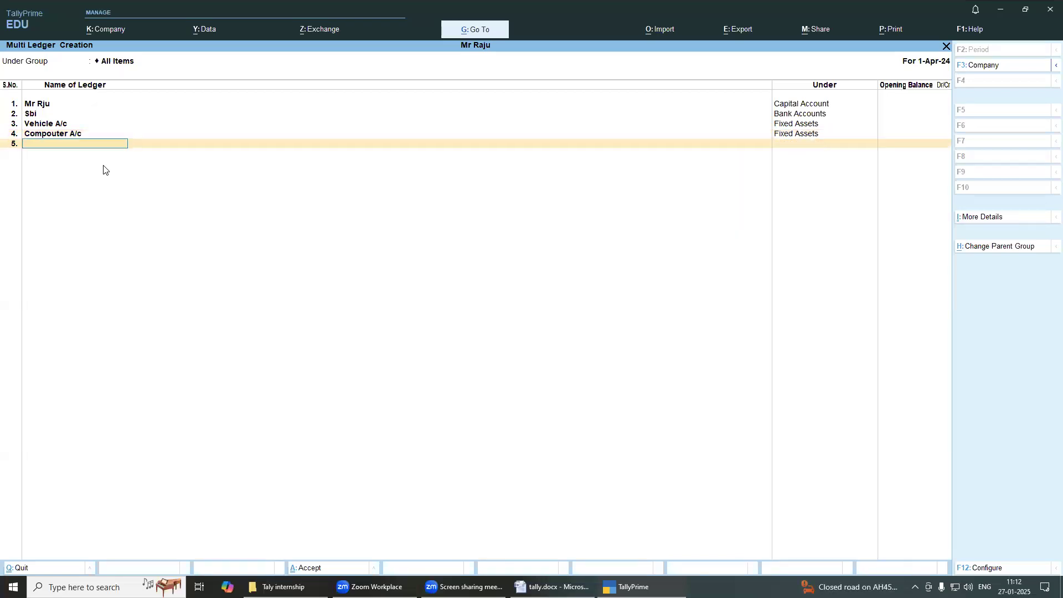
Step: Check Problem 1 in tally.docx and add a fifth ledger, Rent Recived, under Indirect Incomes without an opening balance
key("alt+Tab")
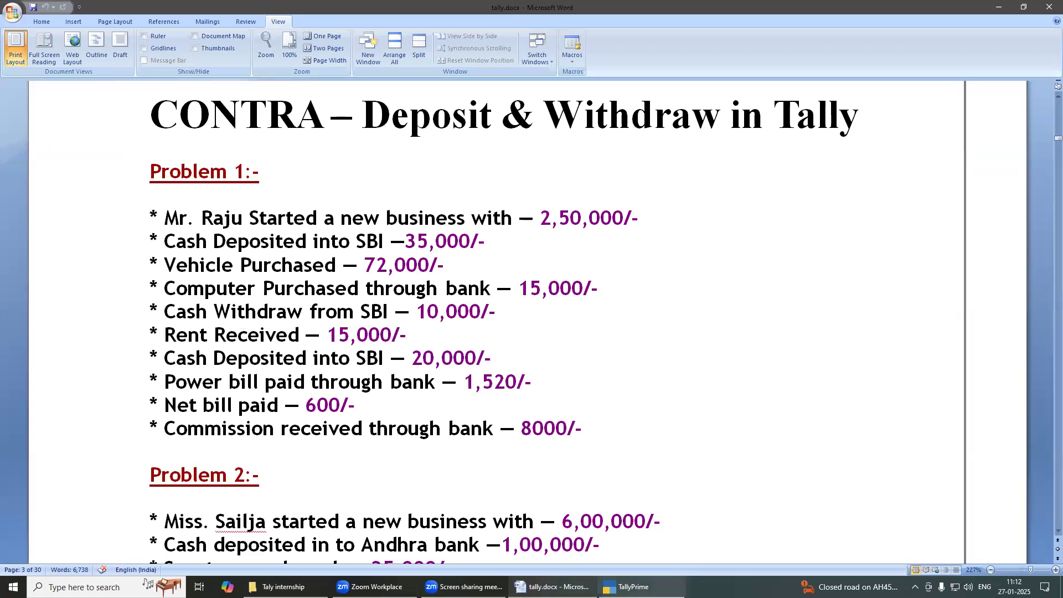
key("alt+Tab")
type("Re")
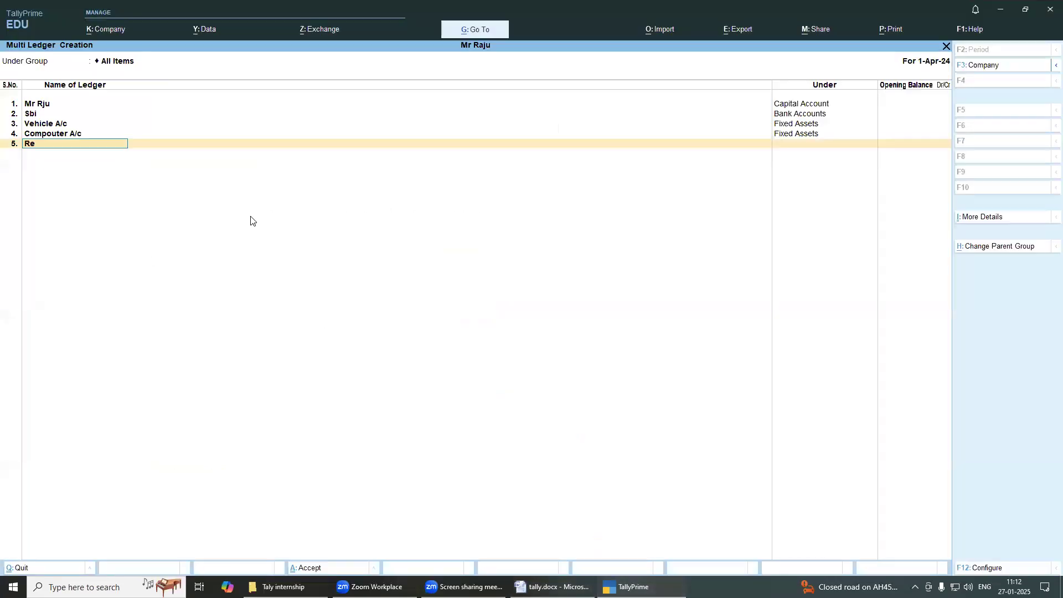
type("nt Recived")
key("Return")
type("Ind")
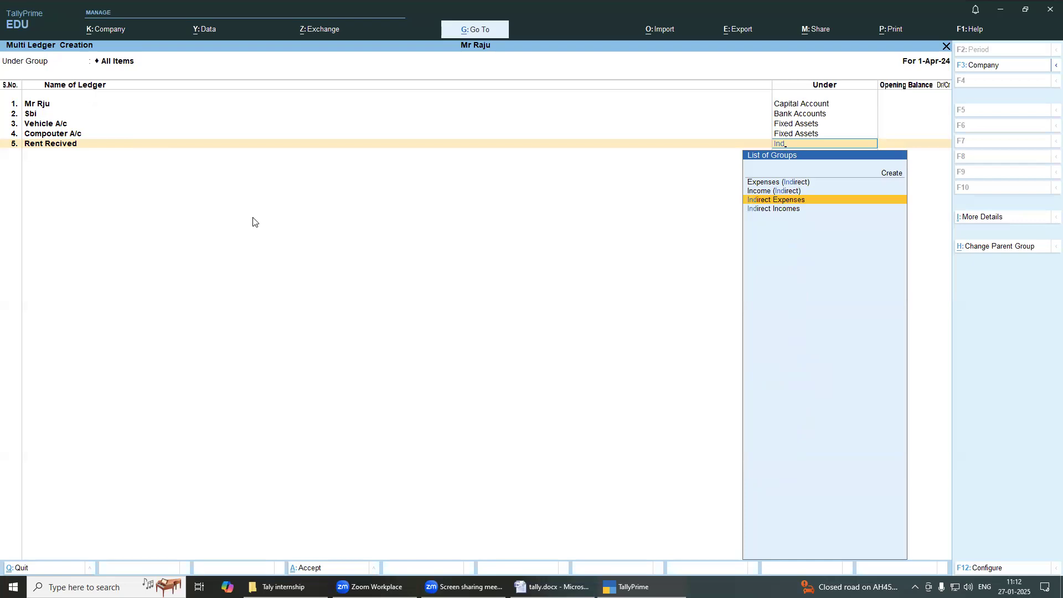
key("Down")
key("Return")
key("Return")
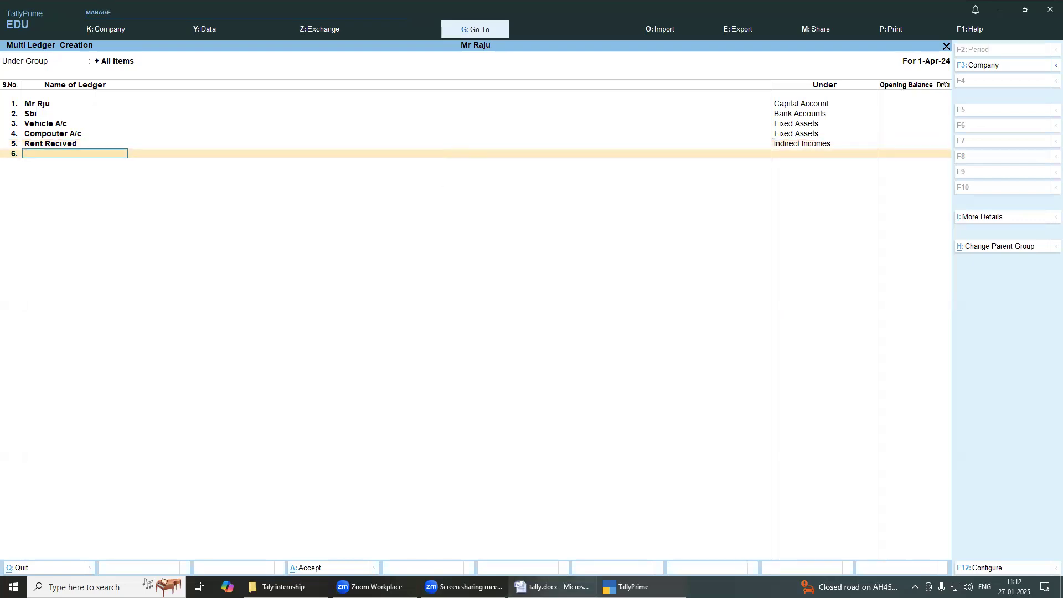
Step: Check Problem 1 in tally.docx and add a sixth ledger, Powerbill A/c, under Indirect Expenses without an opening balance
mouse_move(629, 587)
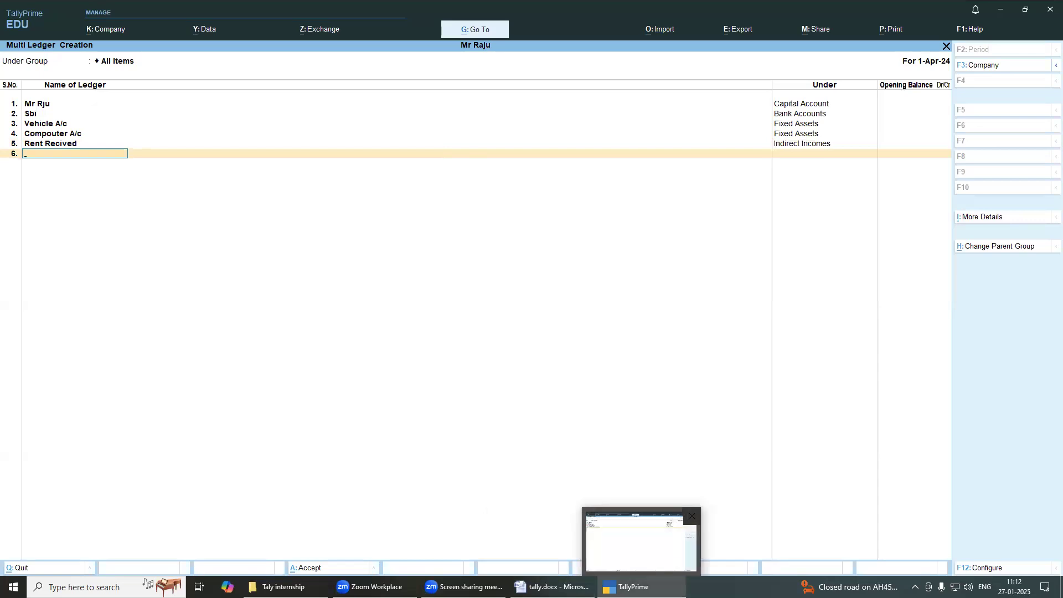
left_click(552, 587)
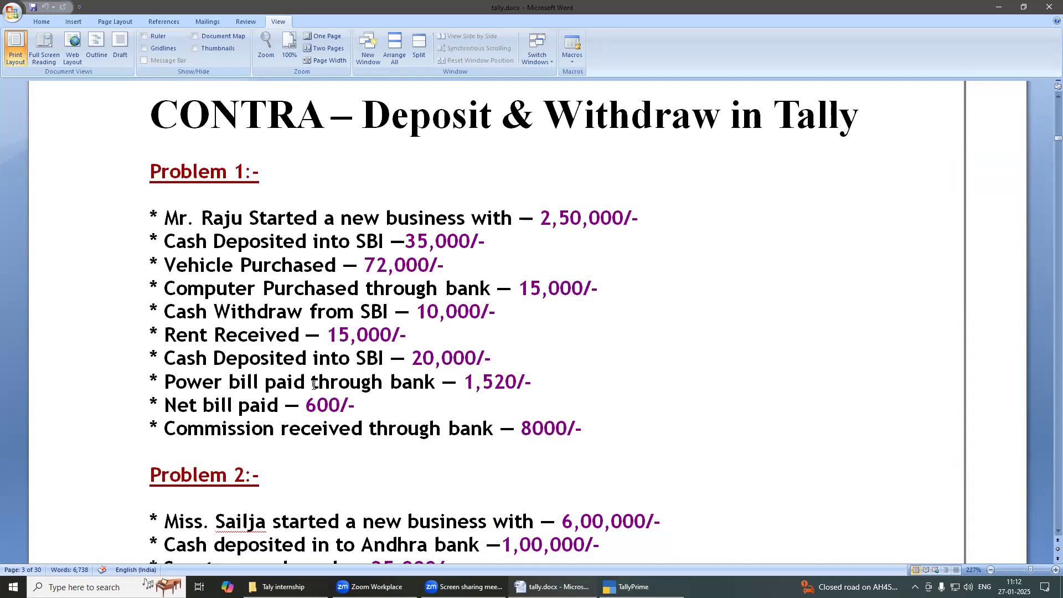
left_click(627, 587)
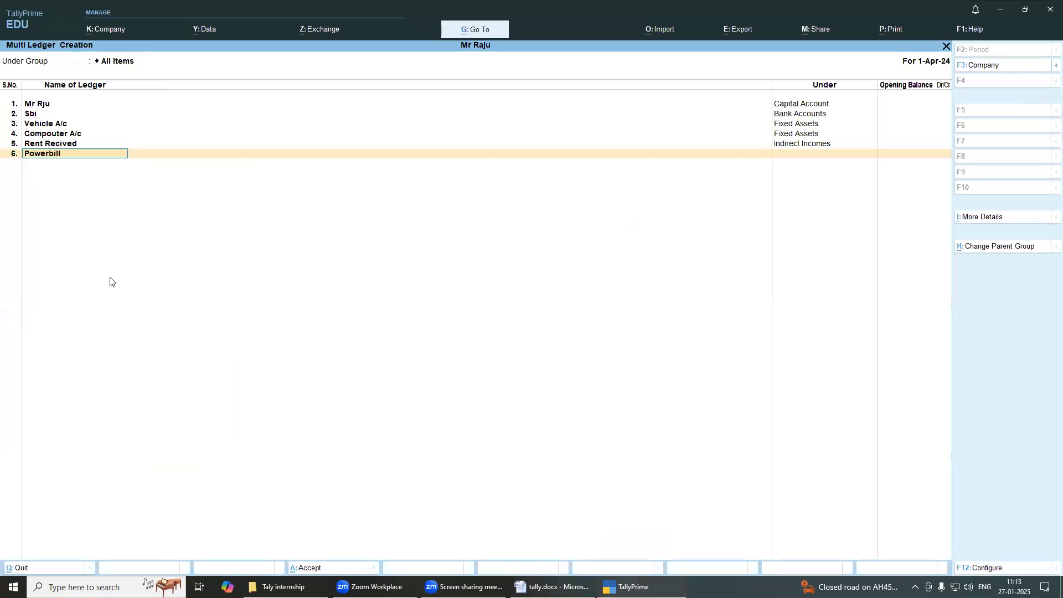
type("c")
key("Return")
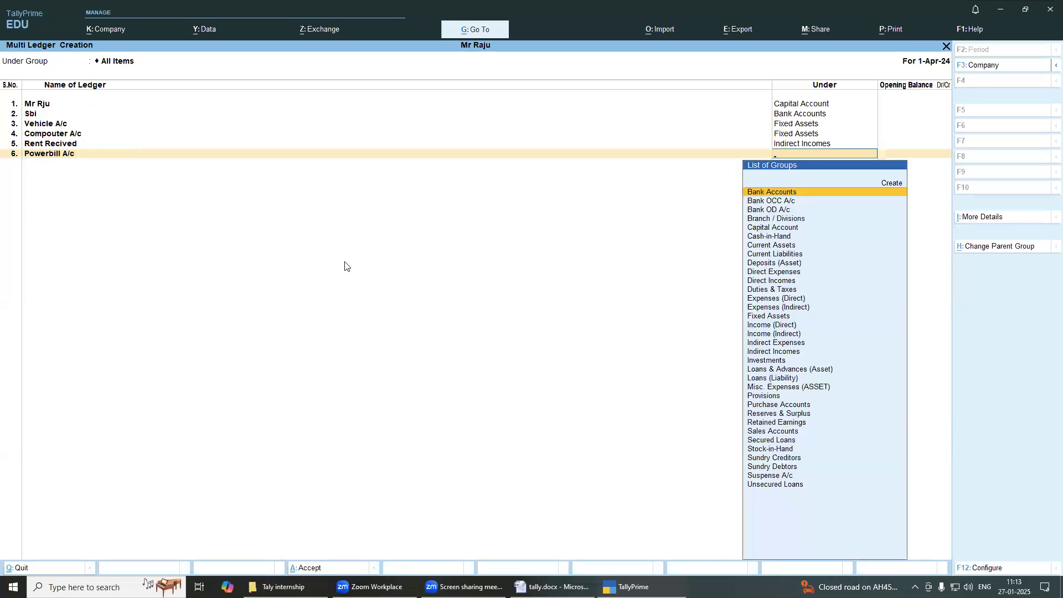
type("Ind")
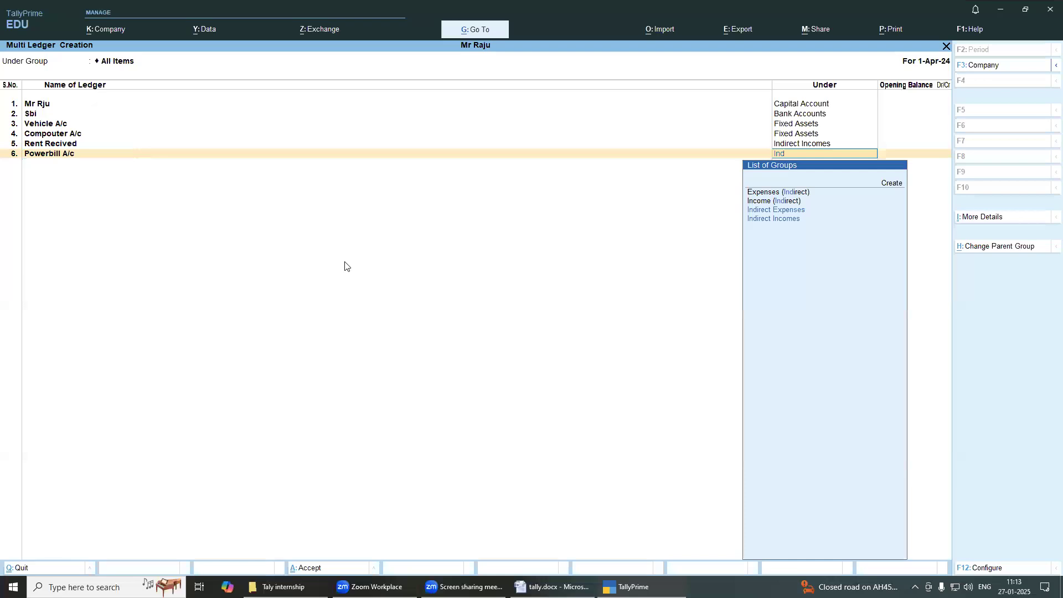
key("Down")
key("Down")
key("Up")
key("Return")
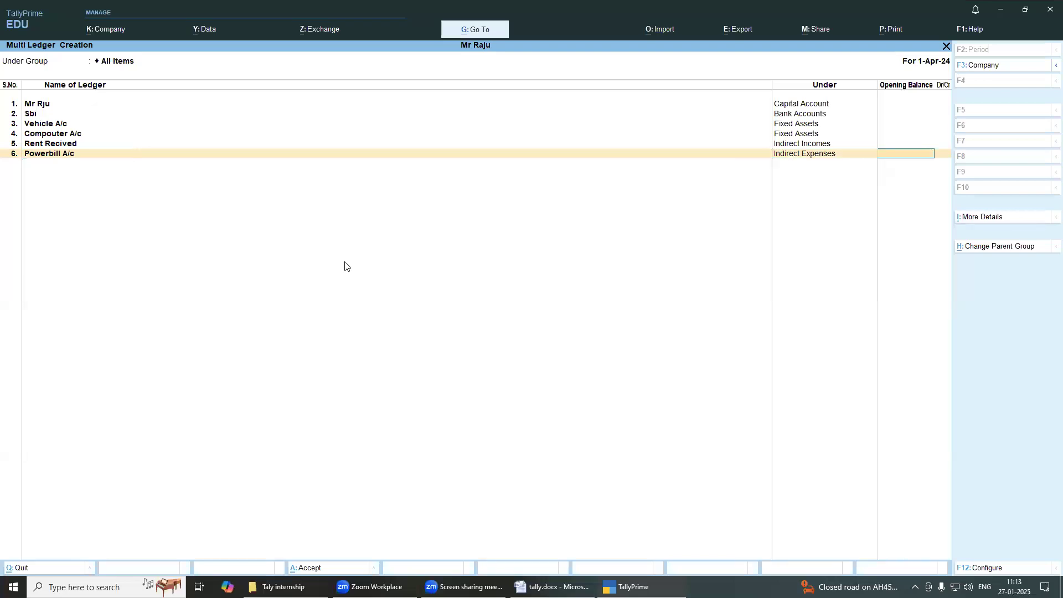
key("Return")
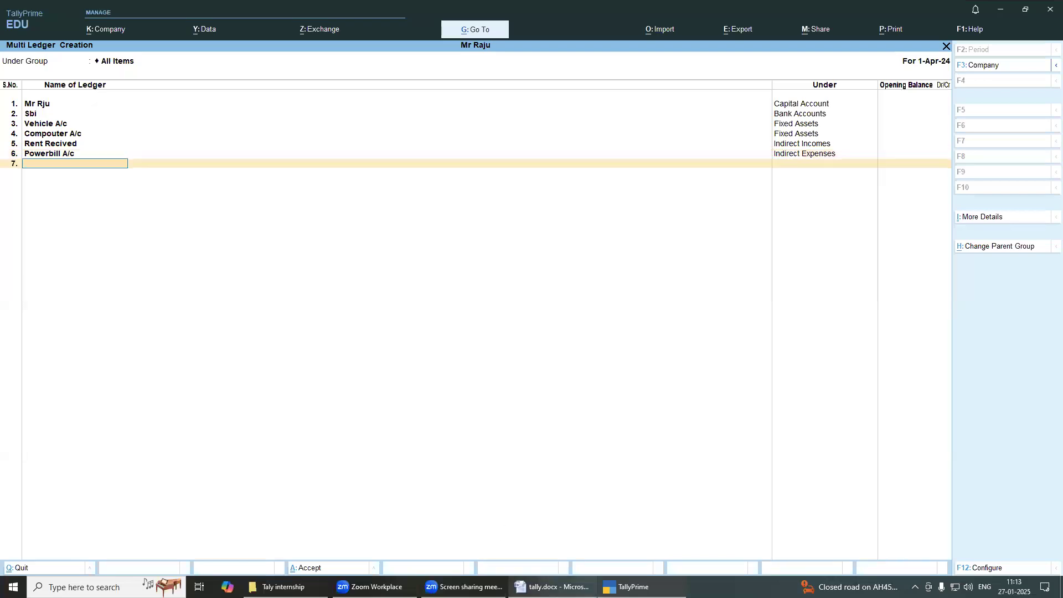
Step: Check Problem 1 in tally.docx and add a seventh ledger, Netbill A/c, under Indirect Expenses without an opening balance
left_click(551, 587)
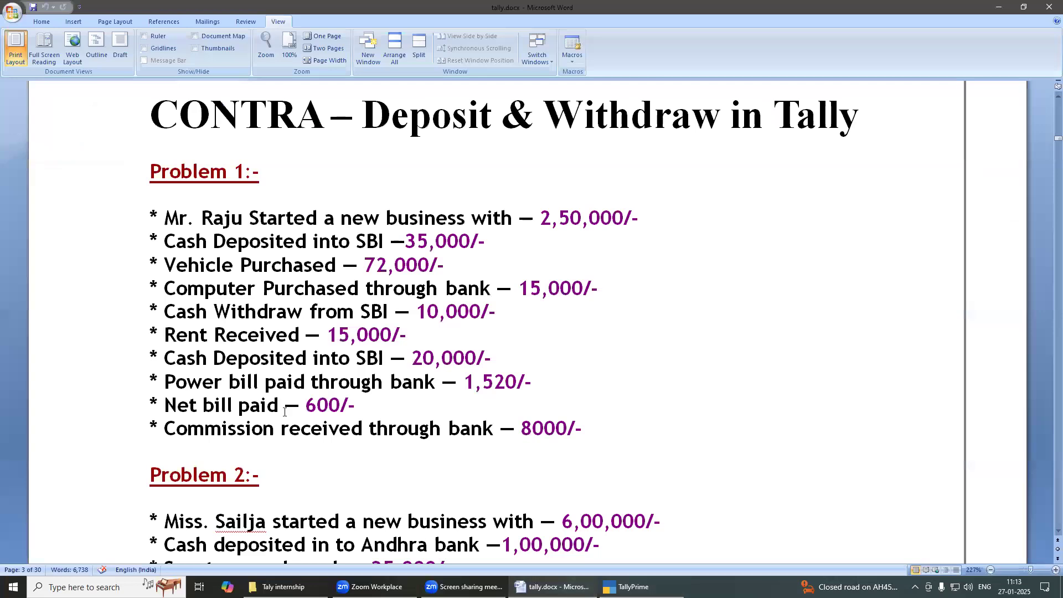
left_click(625, 587)
type("Netbill")
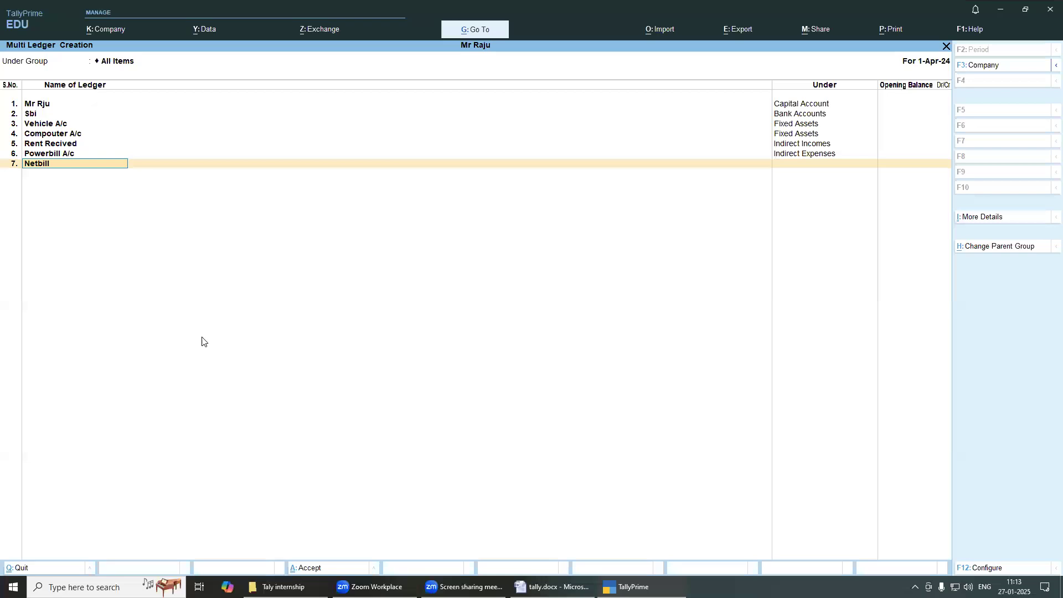
type(" a/c")
key("Return")
type("Ind")
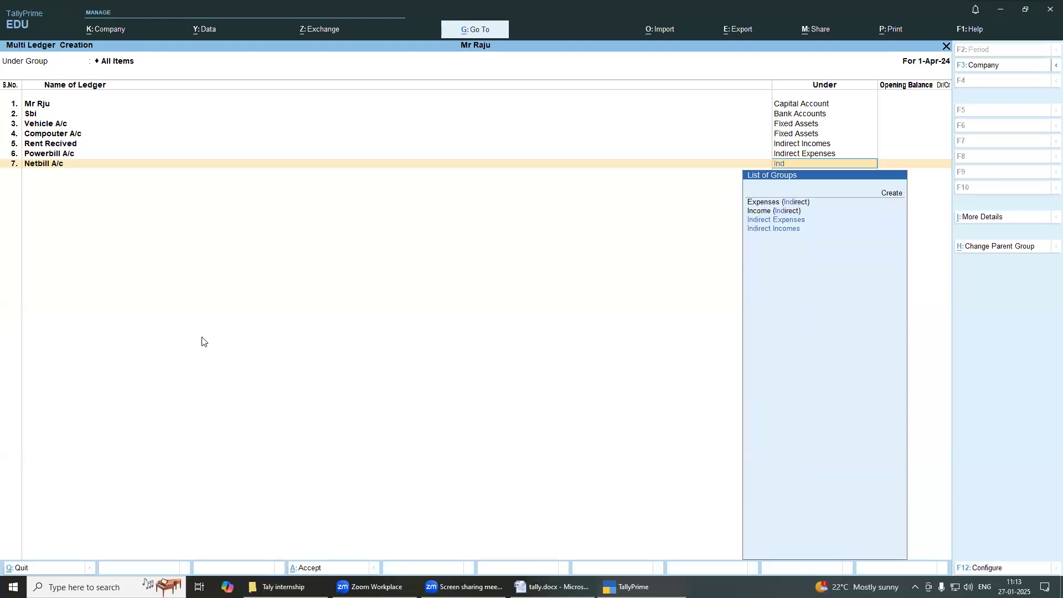
key("Down")
key("Down")
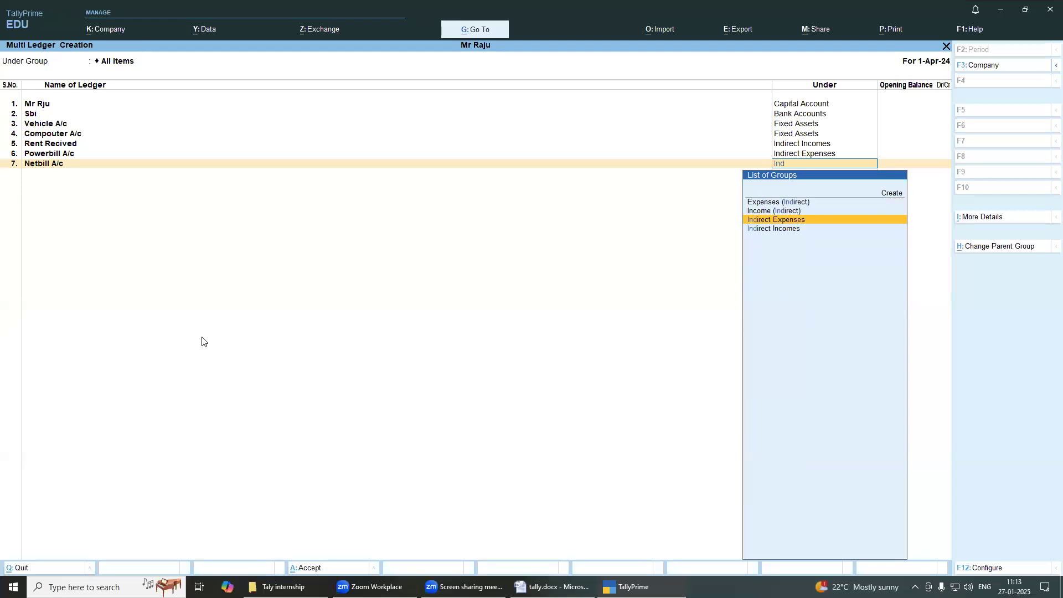
key("Return")
key("Return")
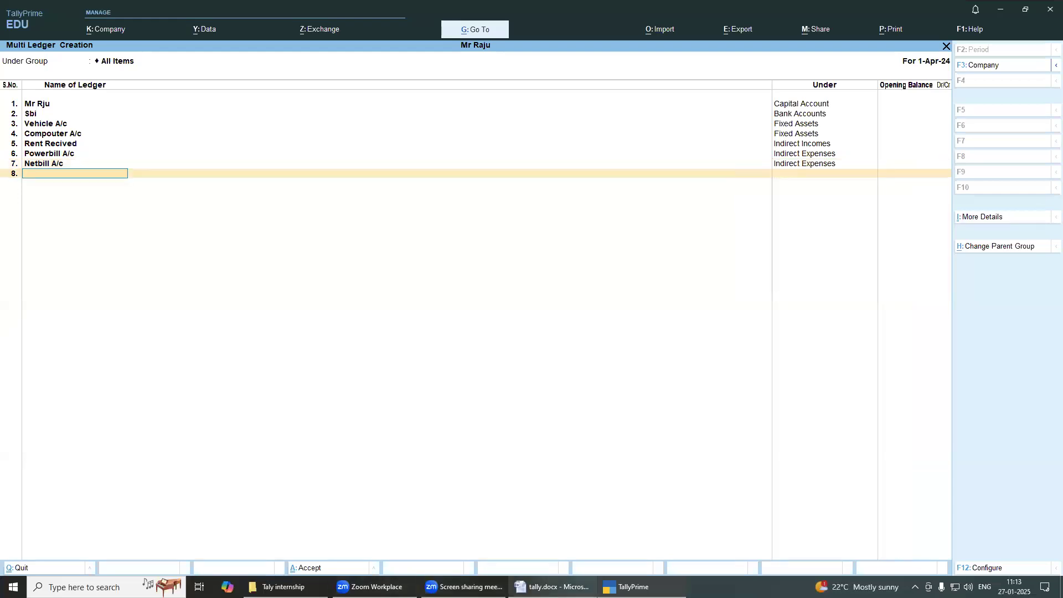
Step: Check Problem 1 in tally.docx and add an eighth ledger, Commision Recived A/c, under Indirect Incomes without an opening balance
left_click(551, 586)
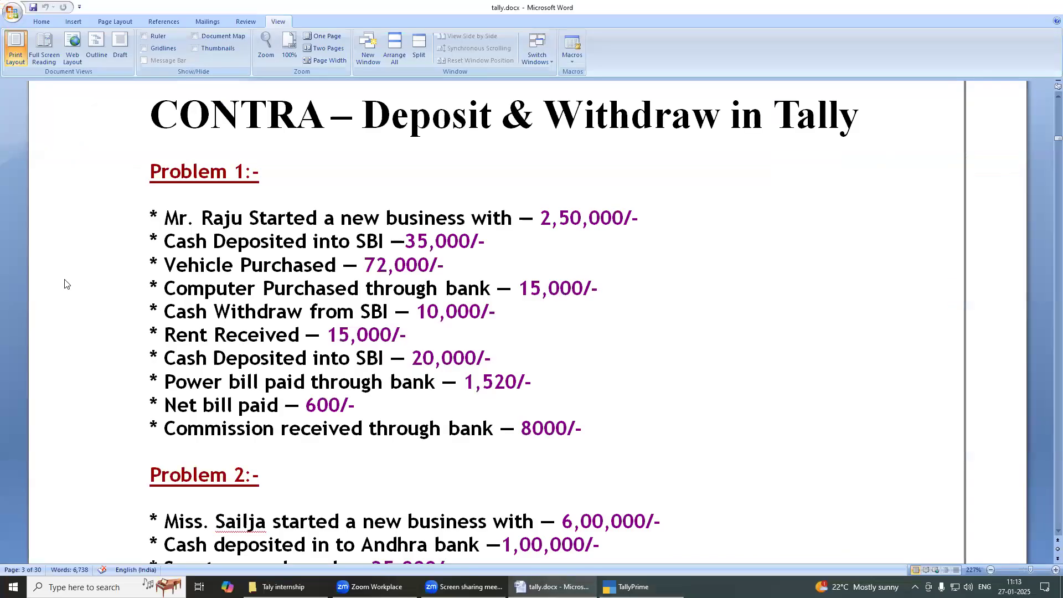
key("alt+Tab")
type("Comm")
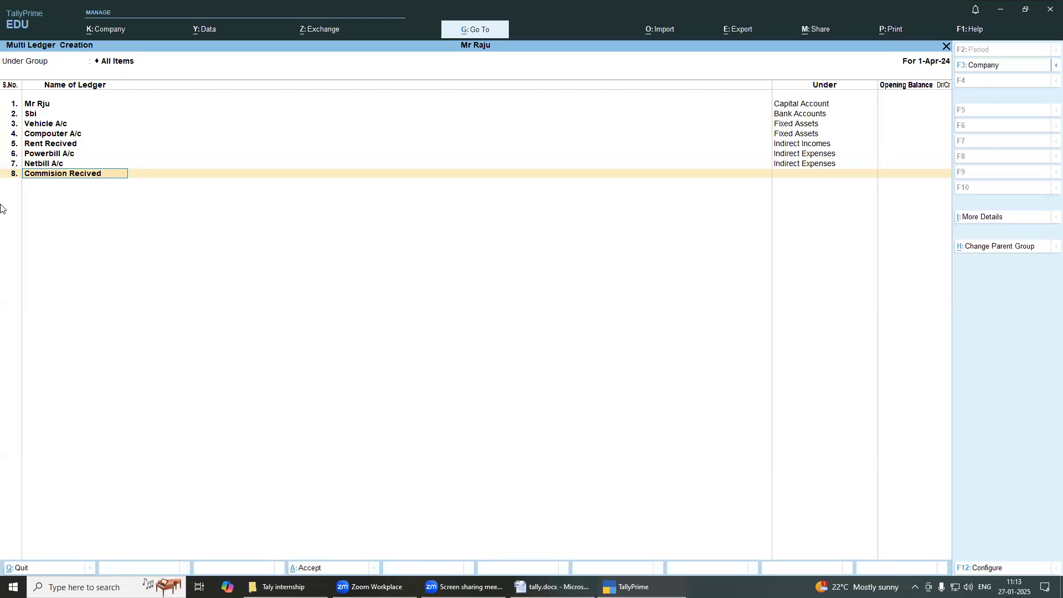
type("ision Recived a/c")
key("Return")
type("Ind")
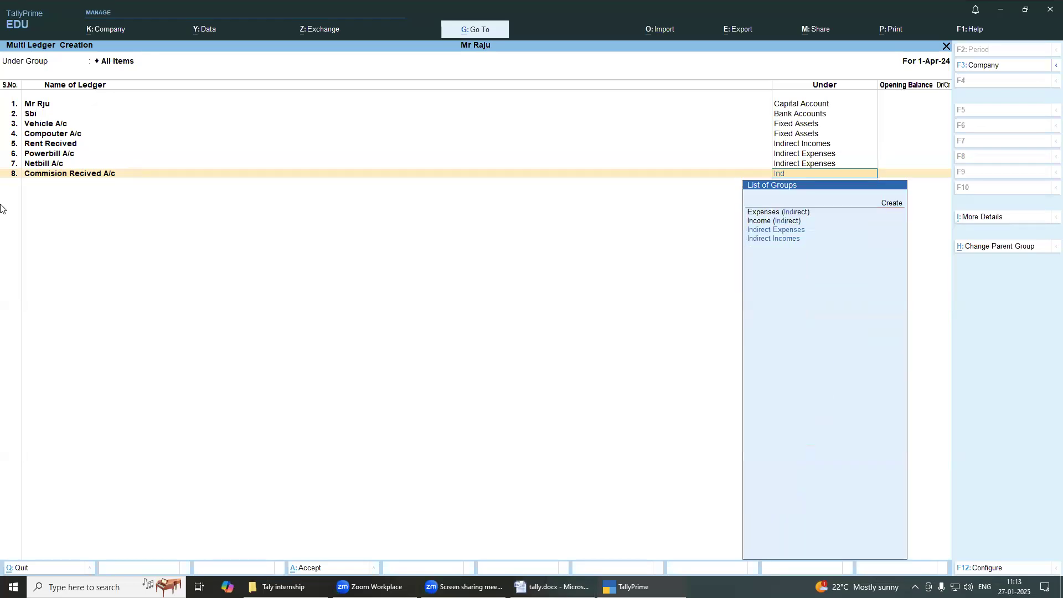
key("Down")
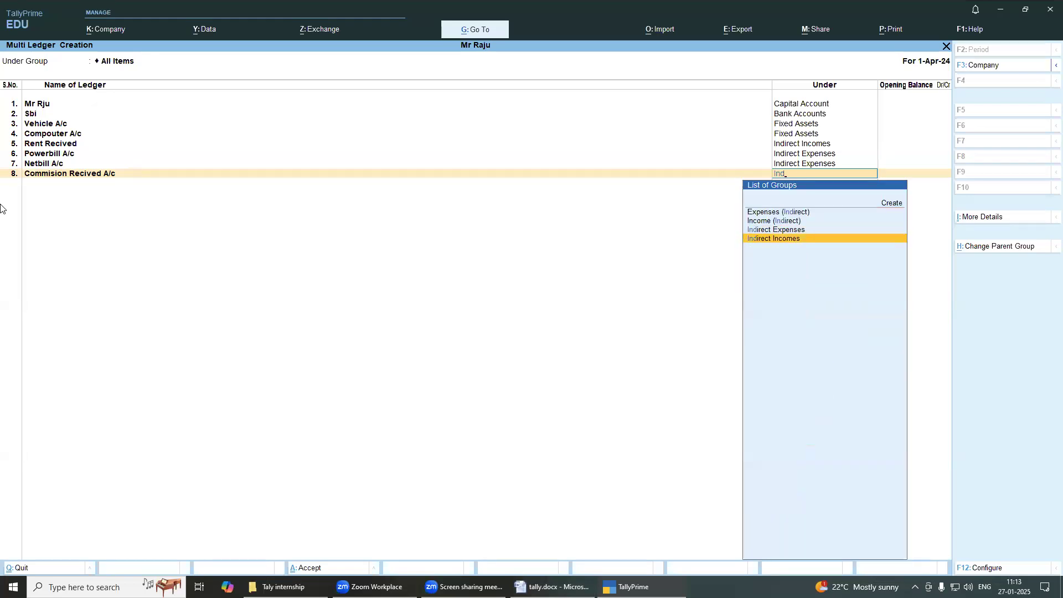
key("Return")
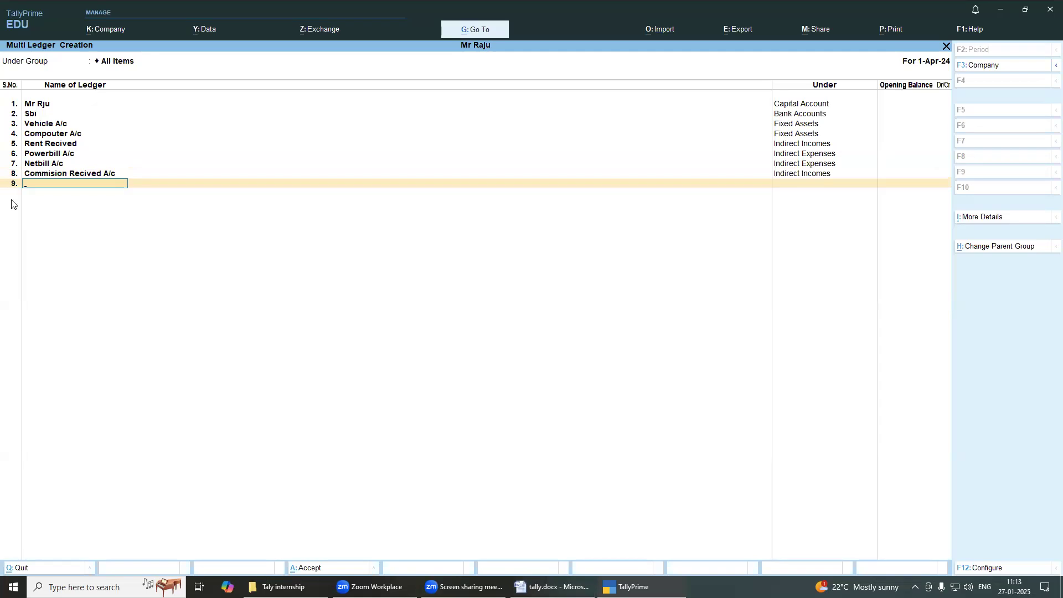
Step: Accept the multi-ledger creation, close the Chart of Accounts and return to the Gateway of Tally
key("Return")
key("Return")
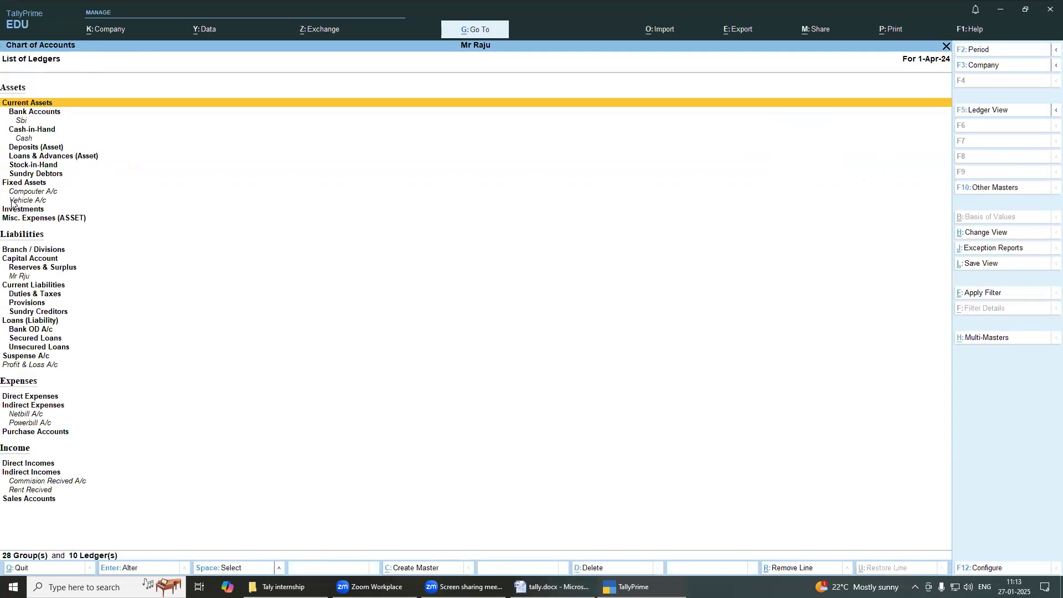
key("Escape")
key("Escape")
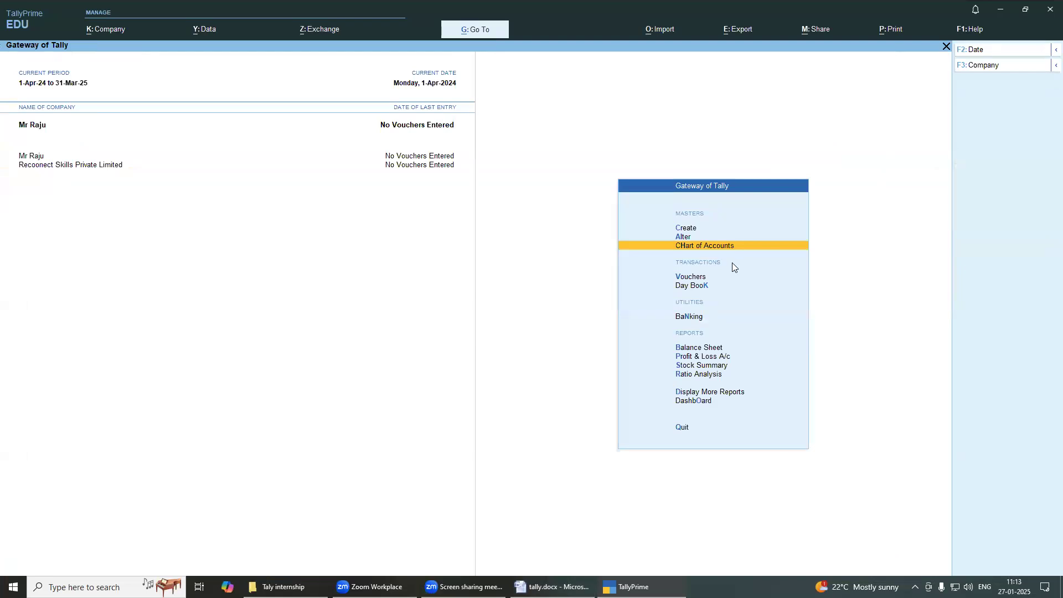
Step: Open voucher entry, check the first transaction of Problem 1 in tally.docx and switch the voucher type to Receipt
key("Down")
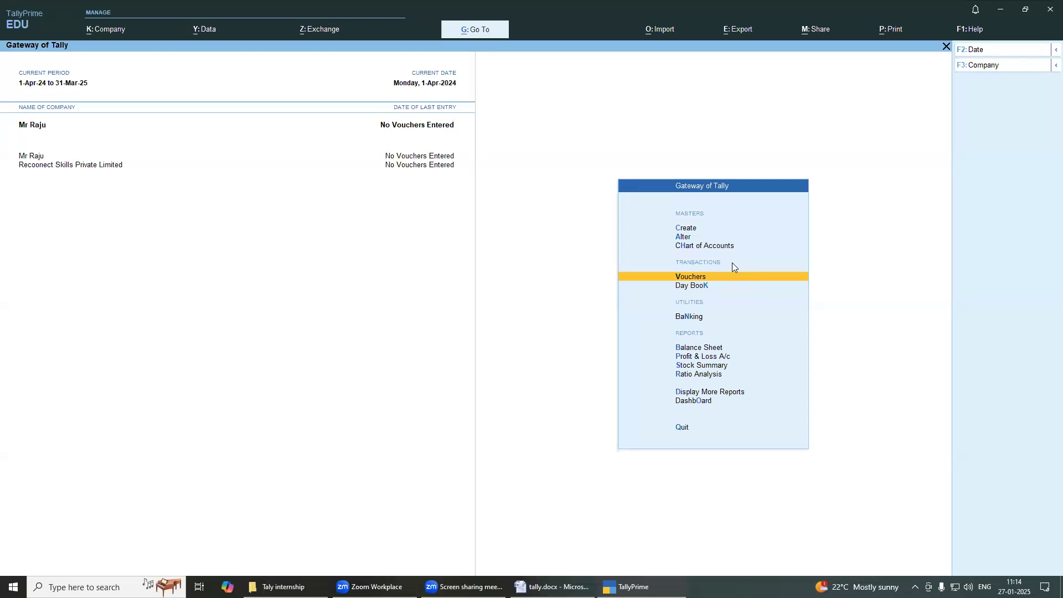
key("Return")
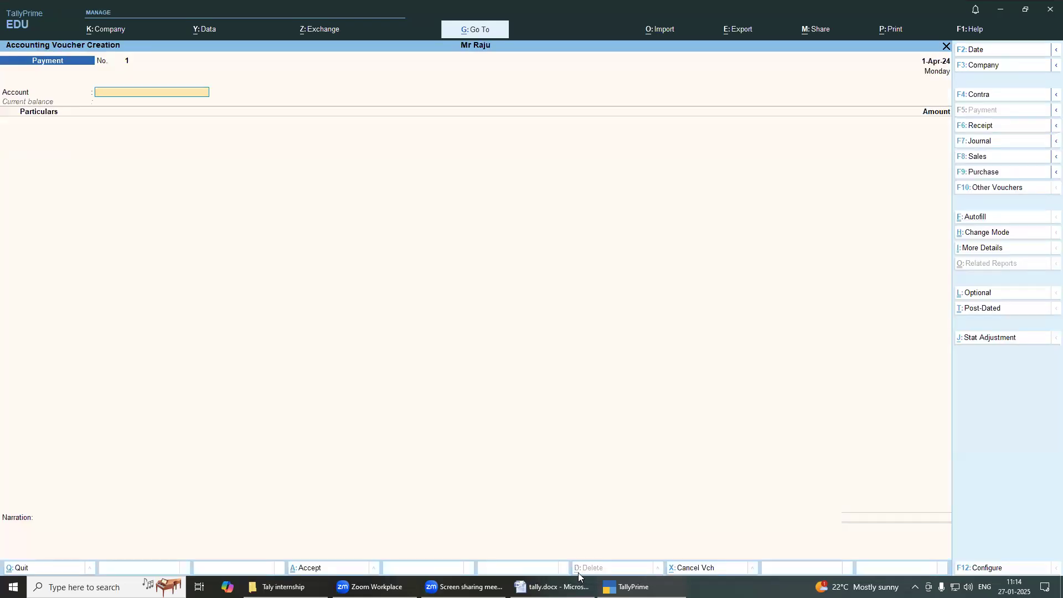
left_click(579, 587)
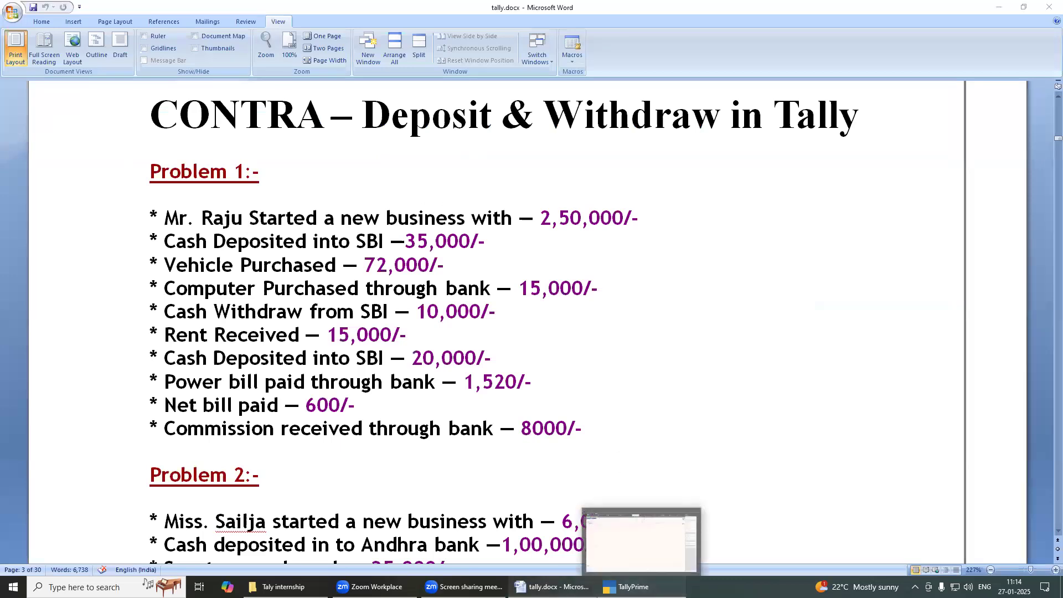
left_click(628, 587)
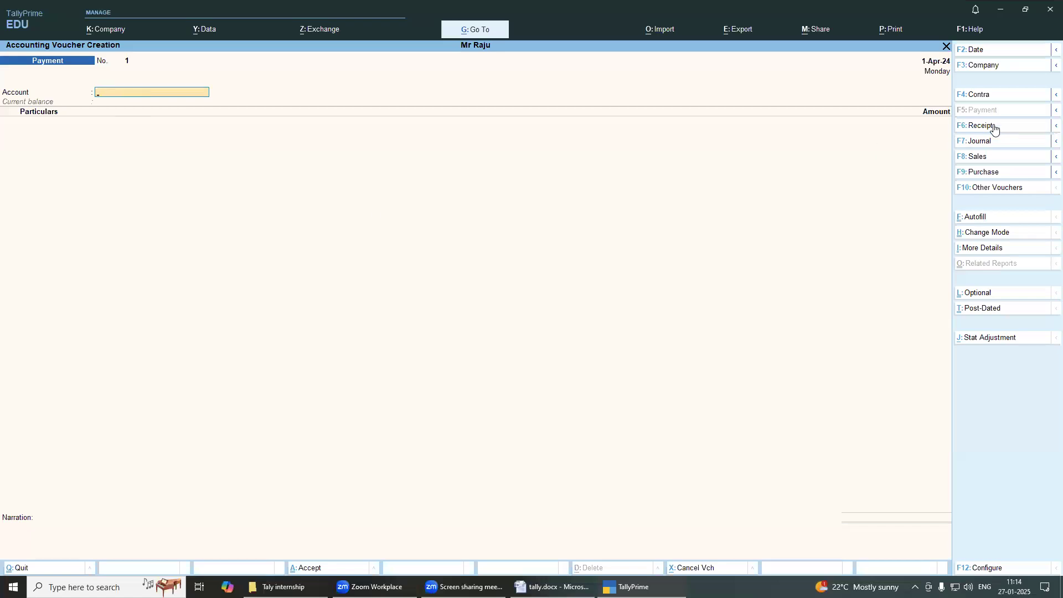
left_click(962, 132)
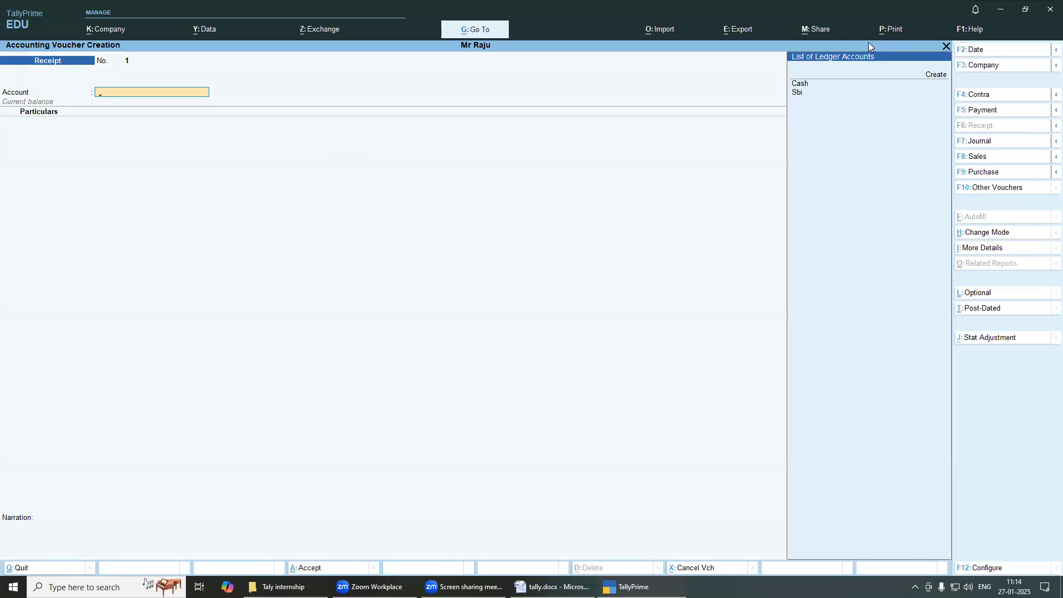
Step: Set Cash as the receipt voucher's account and choose the business owner's capital ledger in the particulars
key("Down")
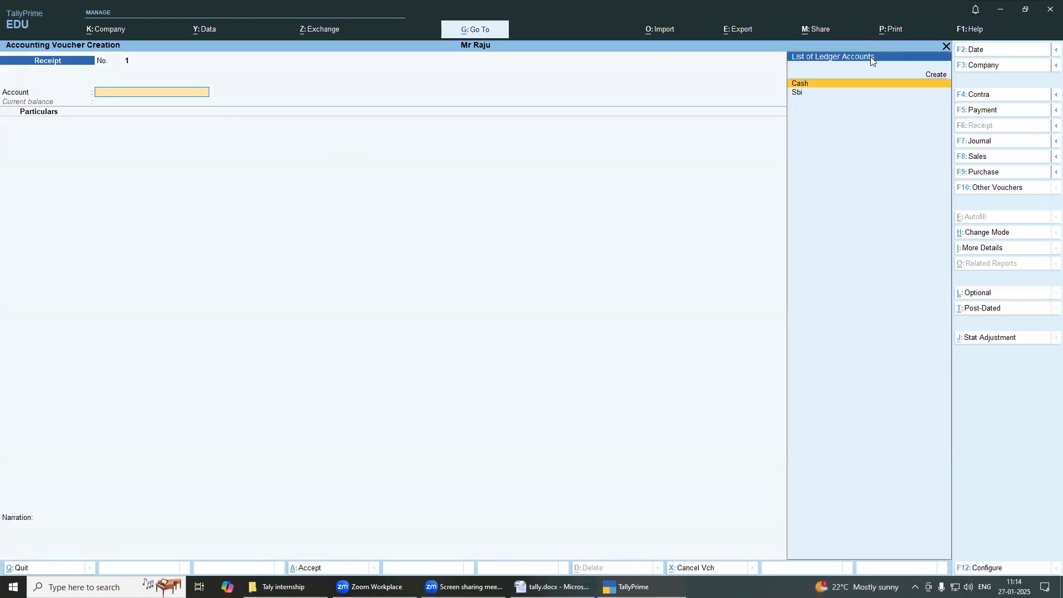
key("Return")
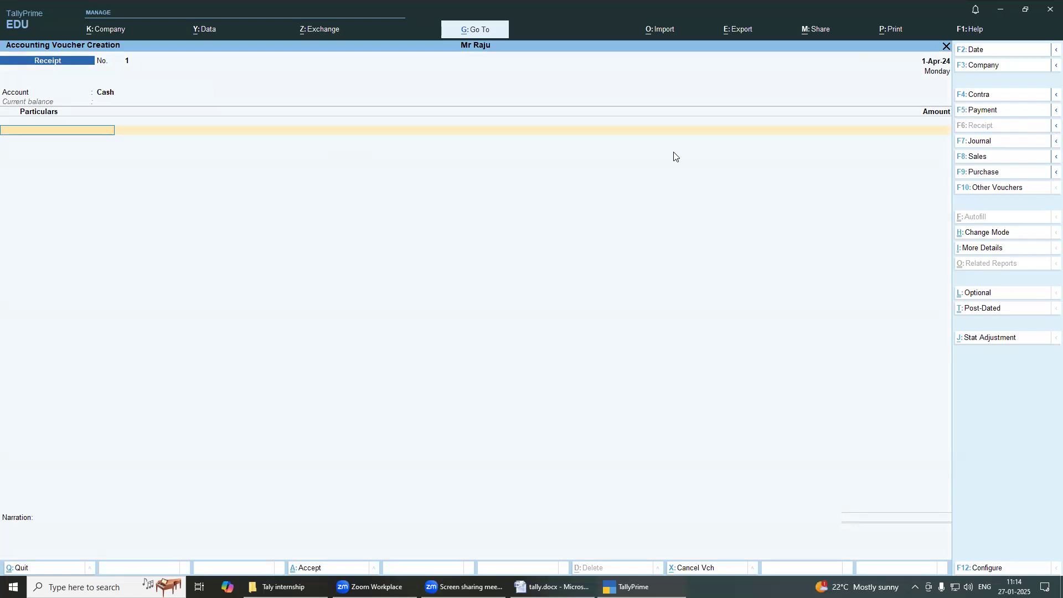
left_click(803, 119)
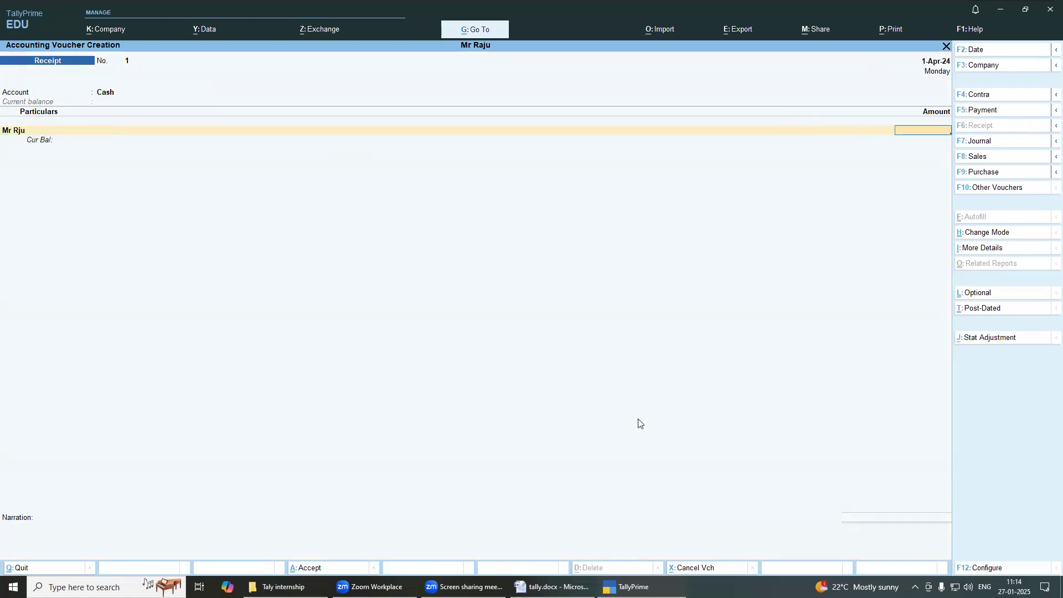
Step: Check the first transaction in tally.docx, enter 250000 as the receipt amount and save the voucher with the narration "being started bussiness with cvash"
left_click(551, 587)
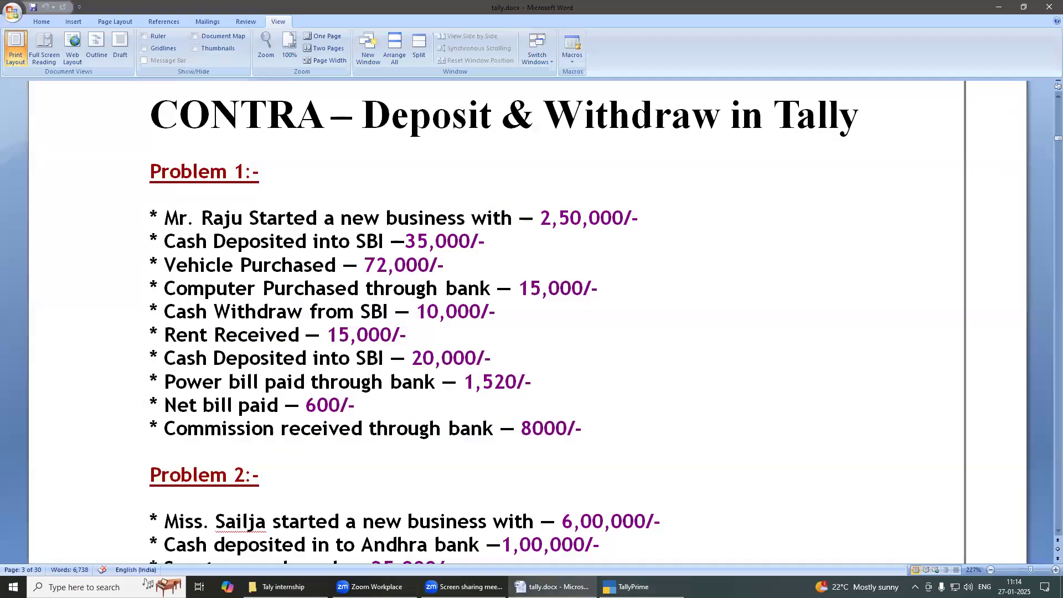
key("alt+Tab")
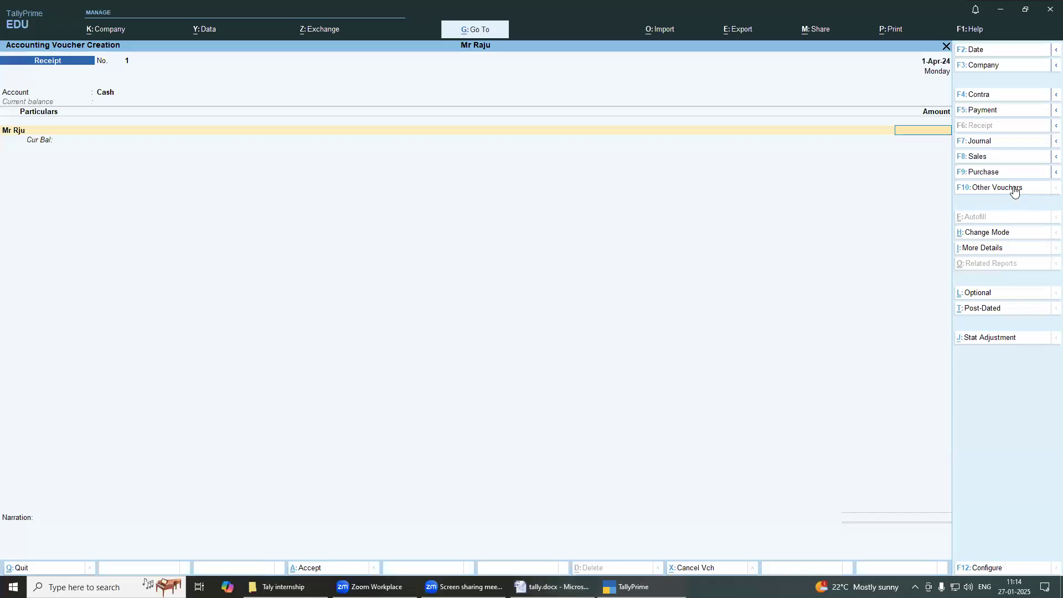
type("250000")
key("Return")
key("Return")
type("b")
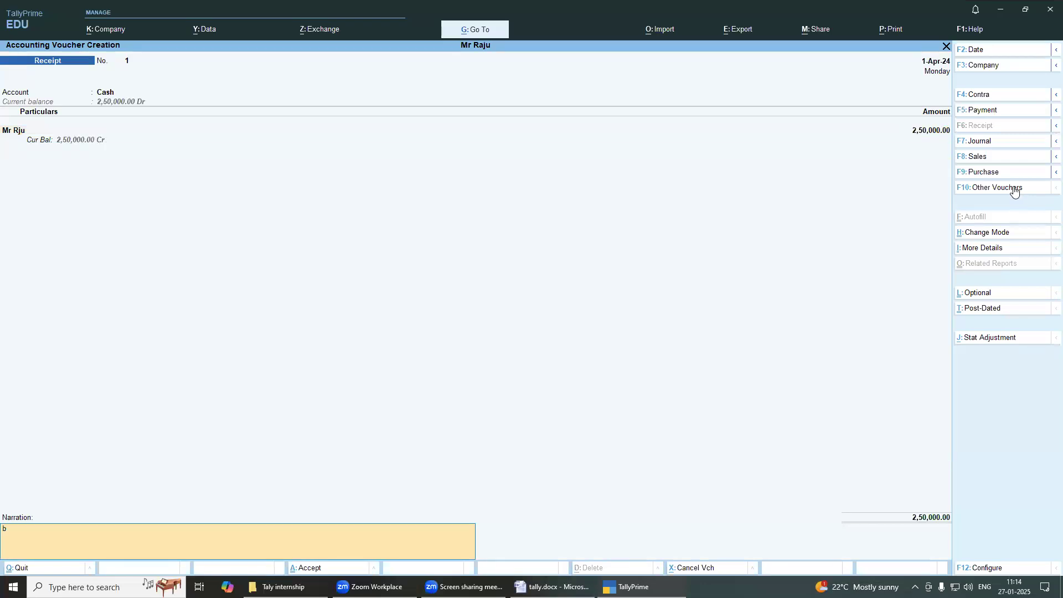
type("eing started bussiness with cvash")
key("Return")
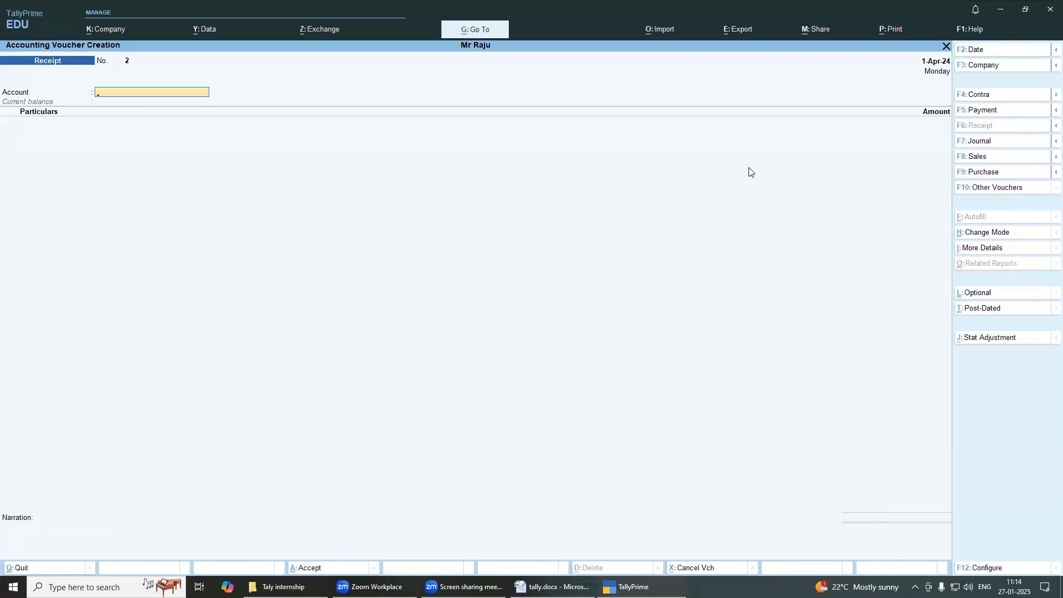
Step: Check the second transaction of Problem 1 in tally.docx and return to TallyPrime
left_click(553, 586)
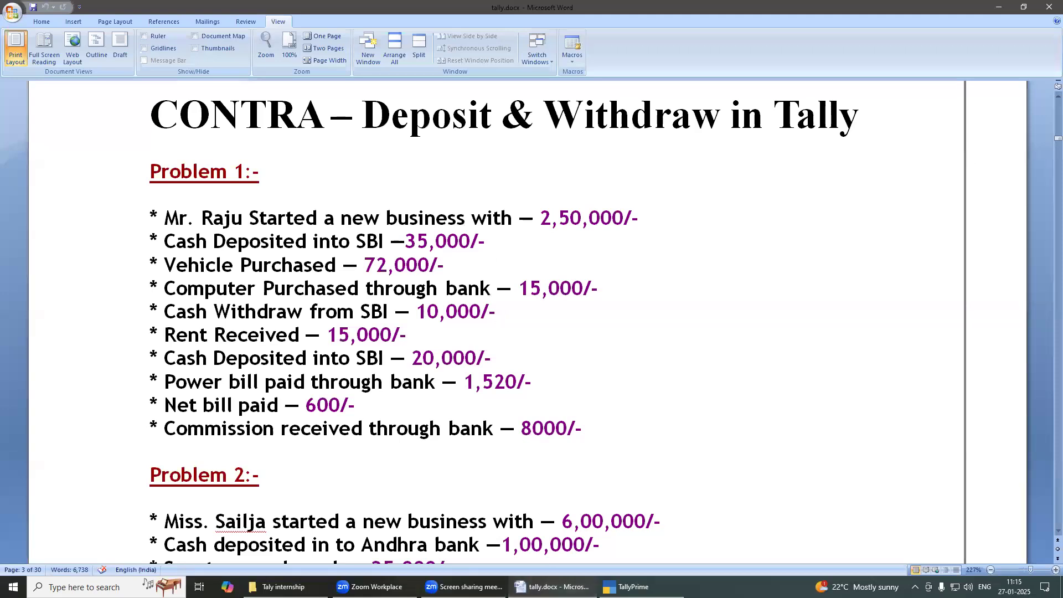
left_click(627, 587)
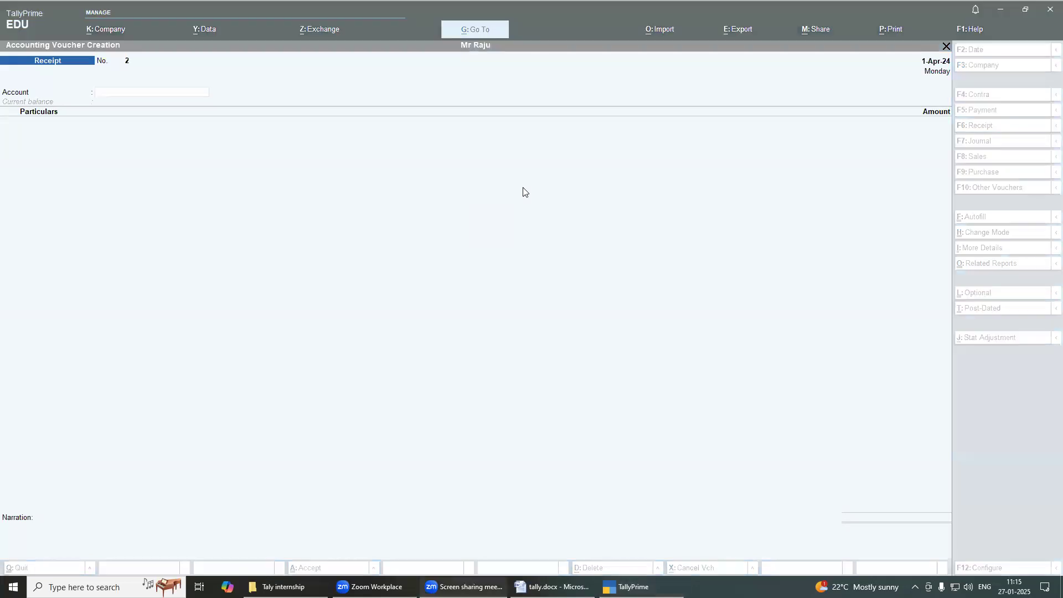
mouse_move(252, 215)
left_mouse_down()
mouse_move(334, 200)
mouse_move(277, 253)
mouse_move(251, 219)
left_mouse_up()
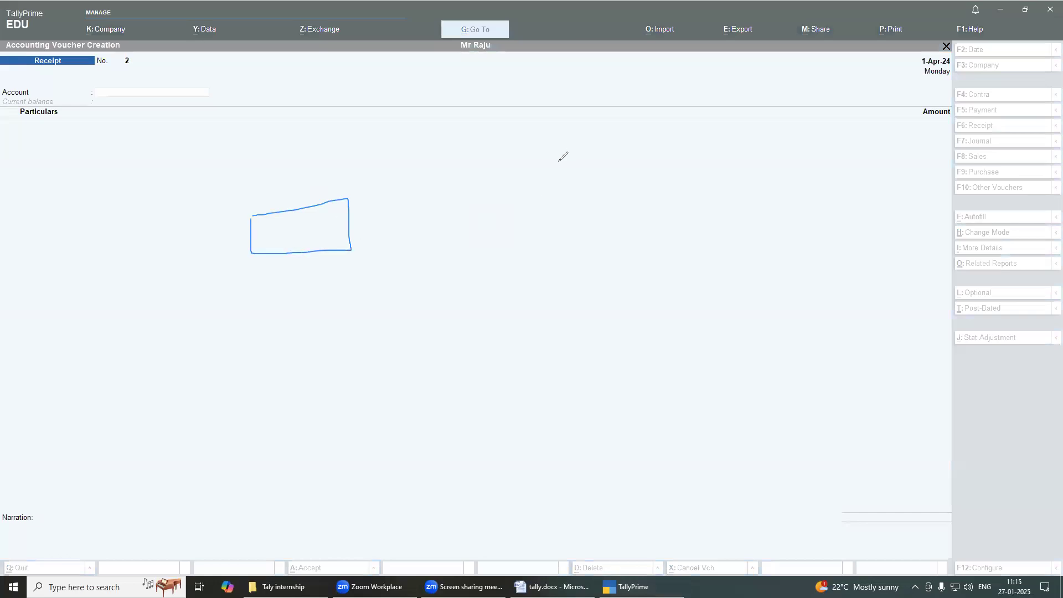
mouse_move(548, 253)
left_mouse_down()
mouse_move(588, 235)
mouse_move(588, 253)
left_mouse_up()
mouse_move(510, 260)
left_mouse_down()
mouse_move(516, 197)
mouse_move(562, 158)
mouse_move(635, 178)
mouse_move(632, 269)
mouse_move(503, 270)
left_mouse_up()
mouse_move(597, 196)
left_mouse_down()
mouse_move(652, 196)
mouse_move(663, 214)
left_mouse_up()
left_click_drag(665, 176, 652, 224)
mouse_move(704, 202)
left_mouse_down()
mouse_move(706, 224)
mouse_move(761, 220)
left_mouse_up()
mouse_move(272, 154)
left_mouse_down()
mouse_move(247, 162)
mouse_move(277, 183)
mouse_move(303, 166)
mouse_move(299, 190)
left_mouse_up()
mouse_move(323, 148)
left_mouse_down()
mouse_move(318, 177)
mouse_move(335, 183)
left_mouse_up()
mouse_move(346, 148)
left_mouse_down()
mouse_move(340, 186)
mouse_move(390, 191)
left_mouse_up()
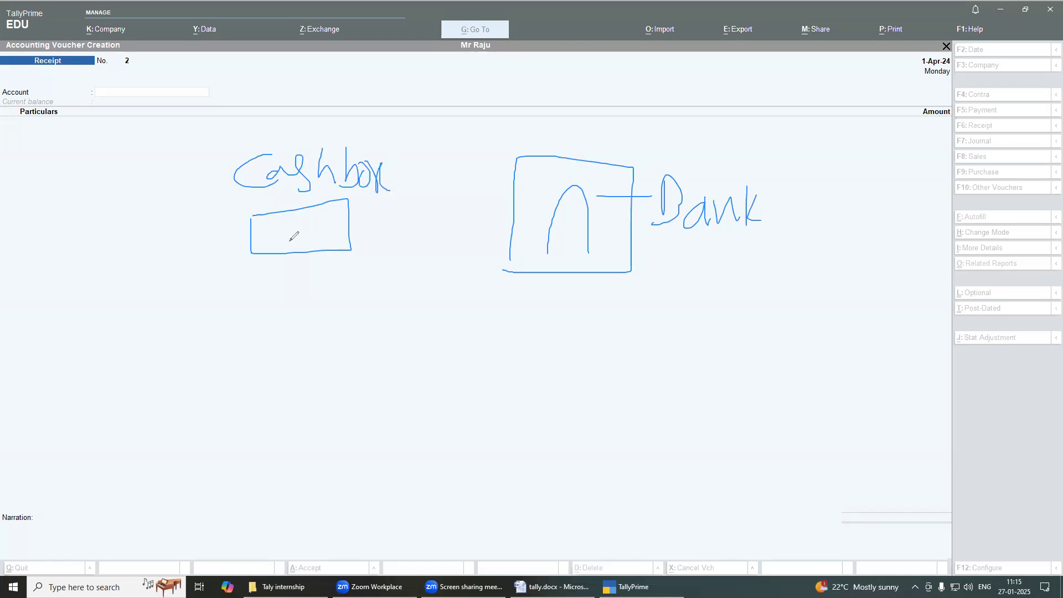
mouse_move(316, 218)
left_mouse_down()
mouse_move(399, 162)
mouse_move(451, 158)
mouse_move(498, 178)
mouse_move(468, 199)
left_mouse_up()
left_click_drag(808, 232, 813, 233)
left_click_drag(643, 234, 632, 236)
mouse_move(645, 223)
left_mouse_down()
mouse_move(635, 222)
mouse_move(655, 254)
left_mouse_up()
mouse_move(575, 325)
left_mouse_down()
mouse_move(582, 277)
mouse_move(606, 320)
mouse_move(637, 294)
mouse_move(642, 331)
left_mouse_up()
mouse_move(656, 303)
left_mouse_down()
mouse_move(645, 324)
mouse_move(663, 328)
left_mouse_up()
mouse_move(668, 312)
left_mouse_down()
mouse_move(671, 336)
mouse_move(695, 343)
mouse_move(703, 320)
mouse_move(730, 333)
mouse_move(731, 307)
left_mouse_up()
left_click(663, 294)
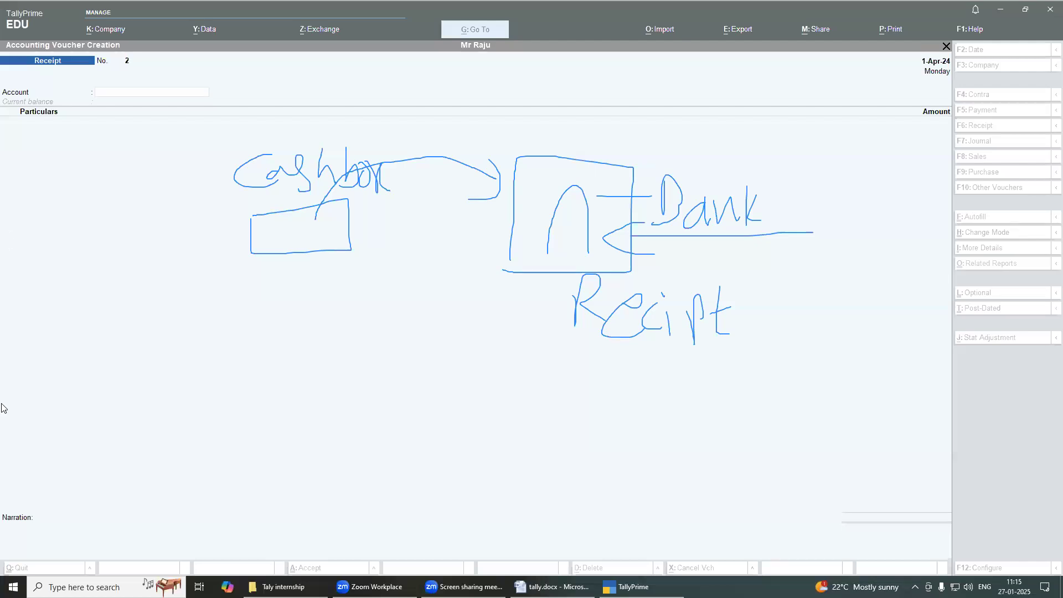
left_click(93, 362)
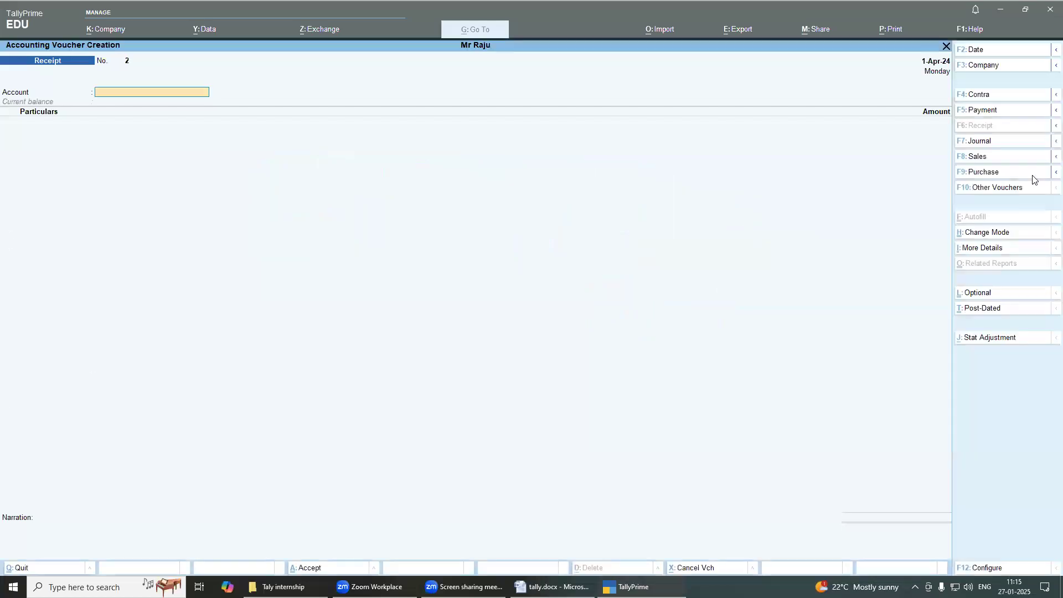
Step: Switch the voucher type to Contra, check the deposit in tally.docx, and set Sbi as the account with Cash in the particulars
left_click(982, 94)
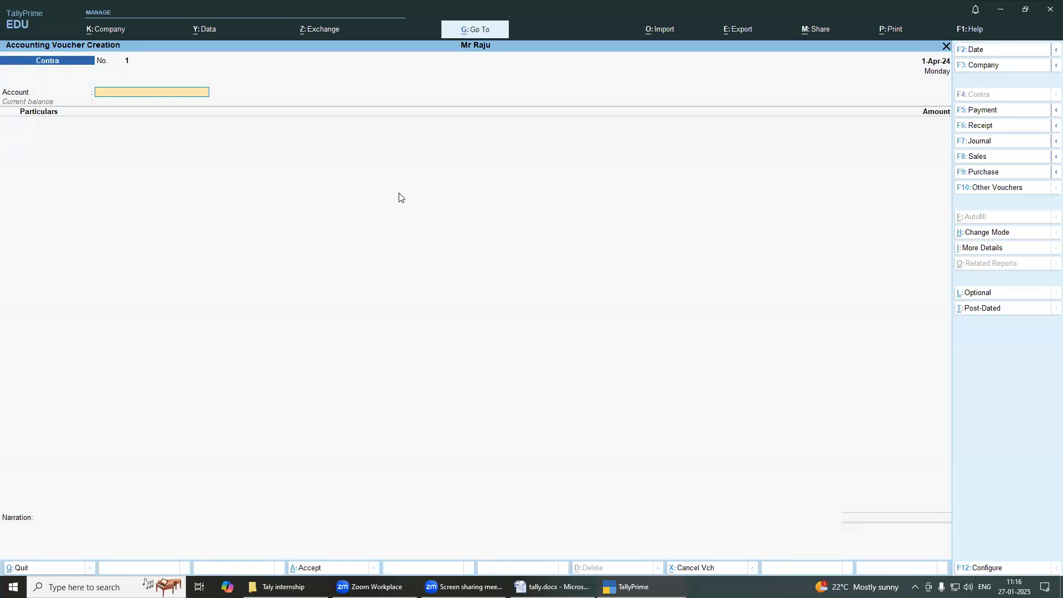
left_click(552, 586)
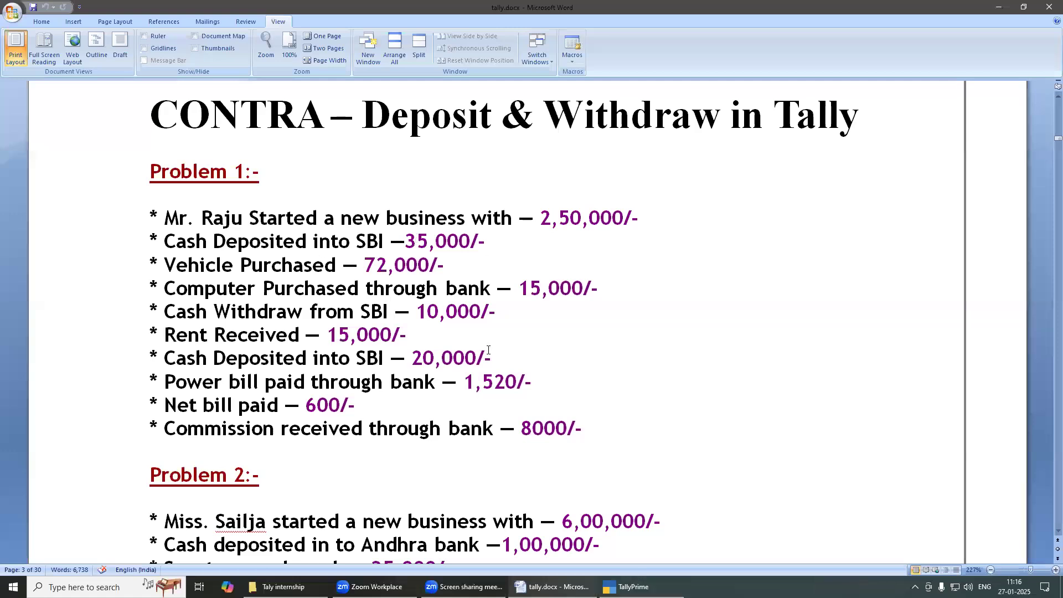
key("alt+Tab")
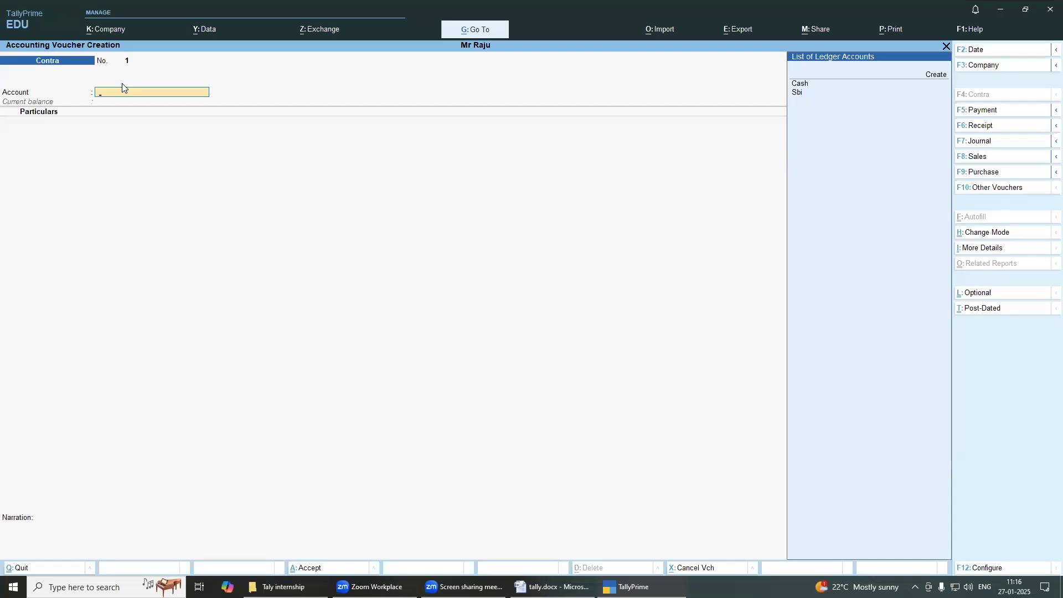
key("Down")
key("Down")
key("Down")
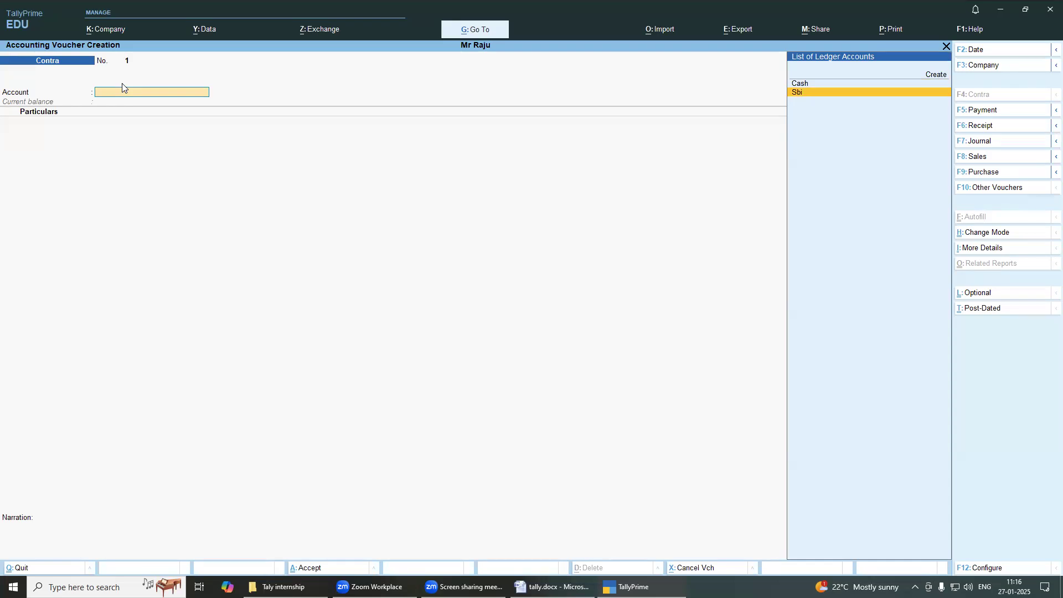
key("Return")
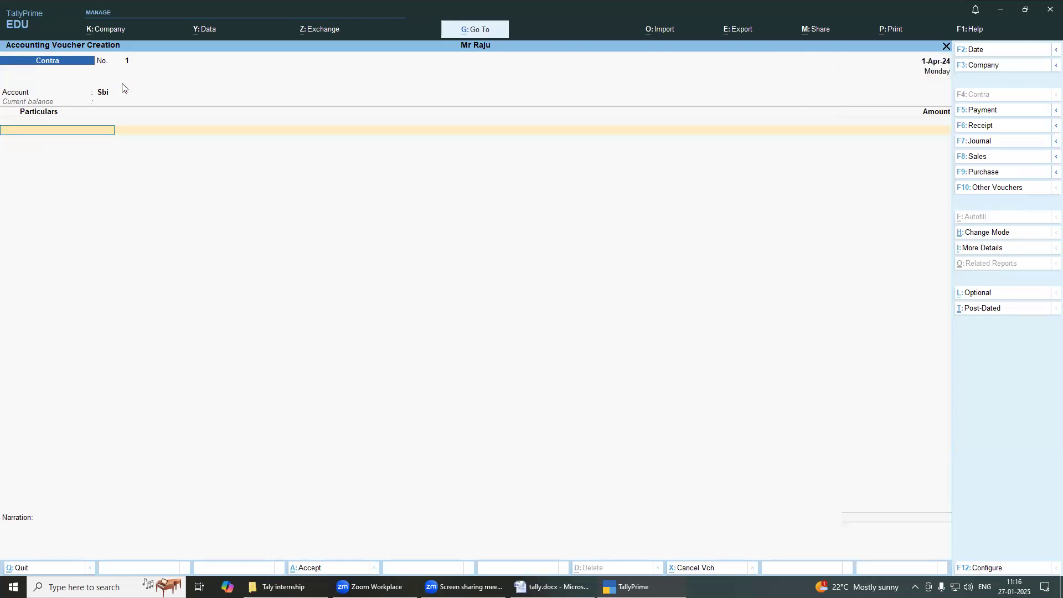
key("Down")
key("Down")
key("Down")
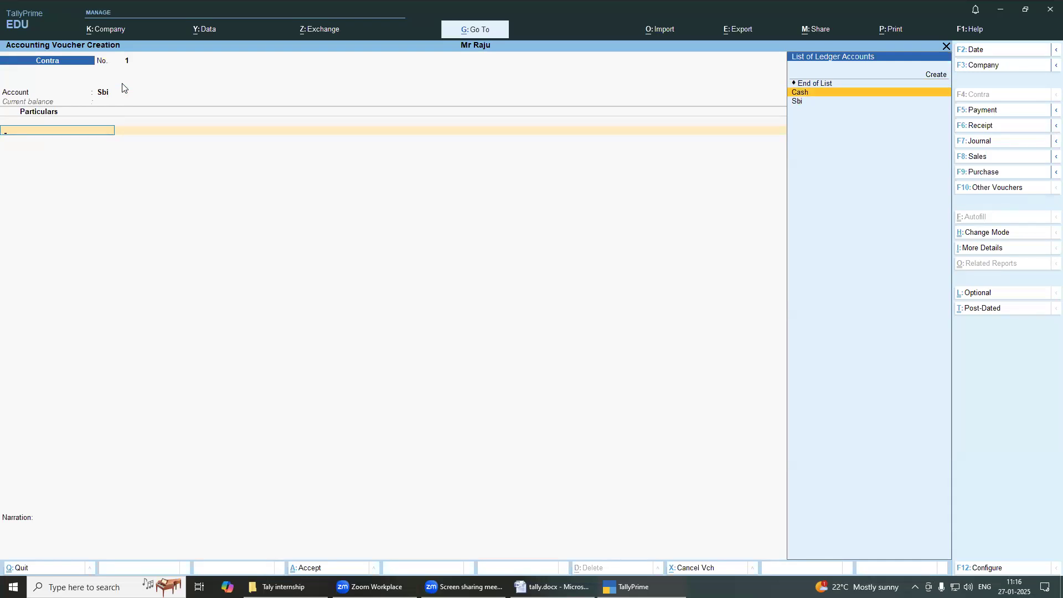
key("Return")
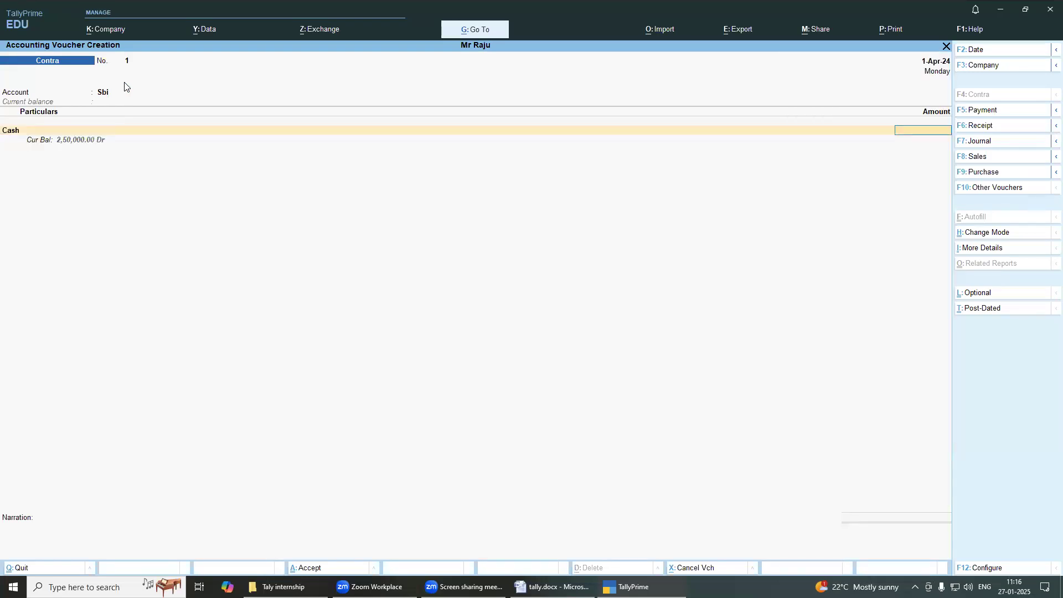
Step: Check the deposit amount in tally.docx, enter 35000 for Cash and set the Sbi bank allocation's transaction type to Cash
left_click(552, 587)
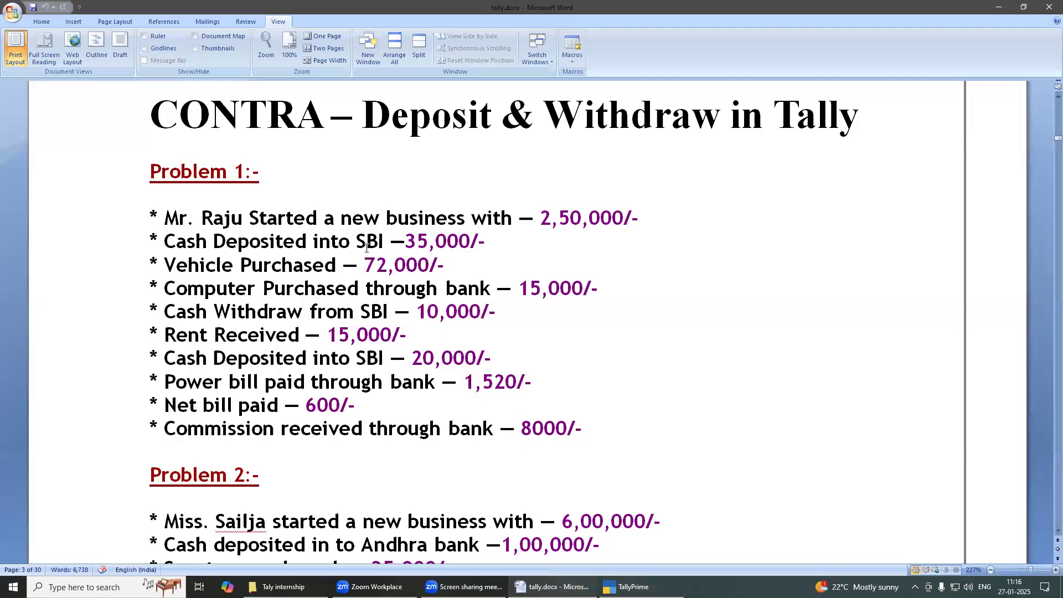
key("alt+Tab")
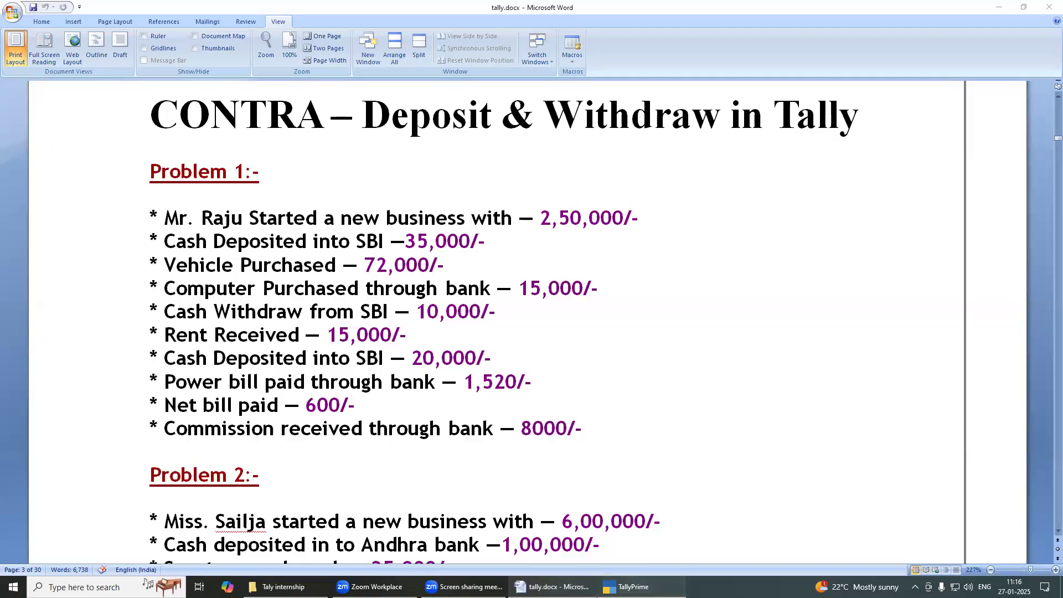
type("35000")
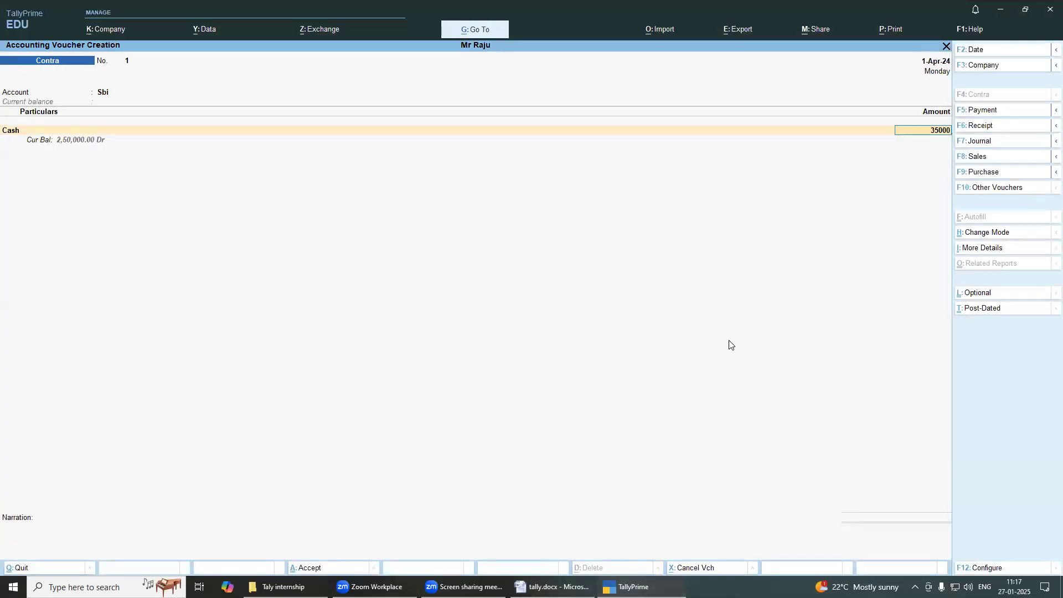
key("Return")
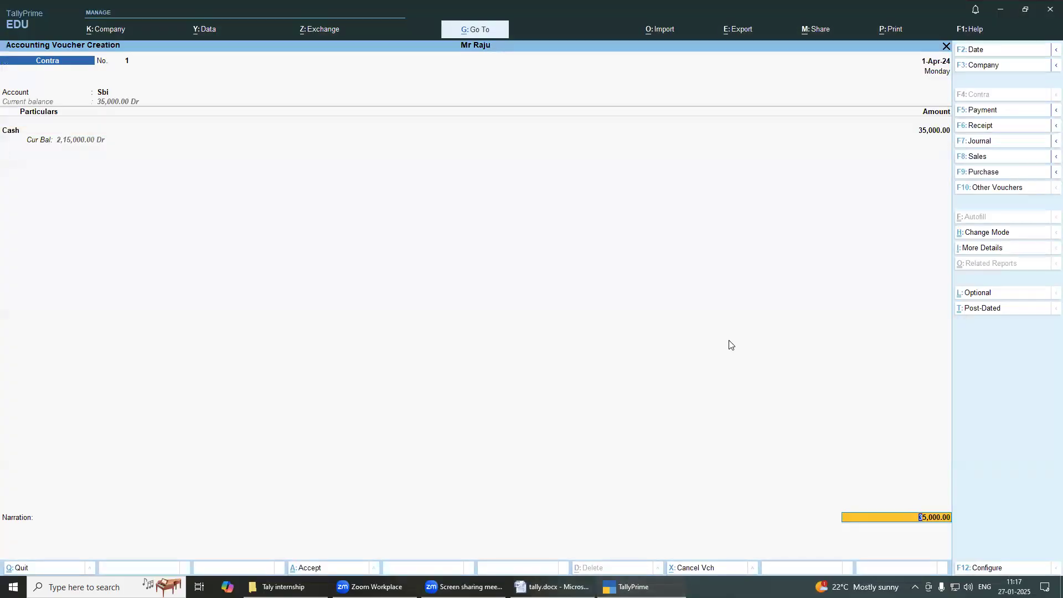
key("BackSpace")
key("Return")
key("Return")
key("Return")
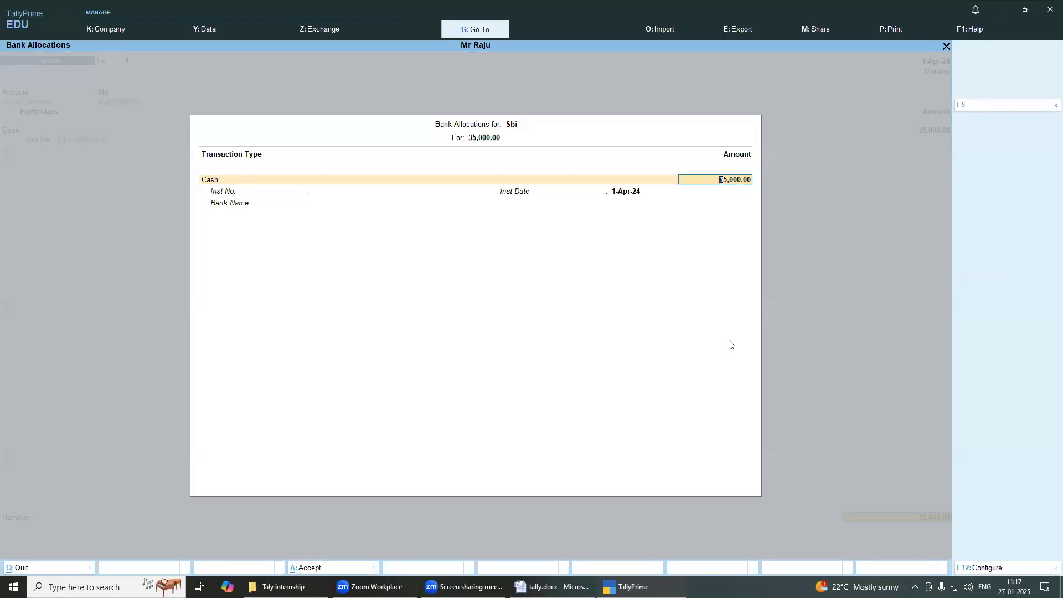
Step: Enter 35 notes of the 1000 denomination, accept the bank allocation with a blank bank name and save the contra voucher without narration
key("Return")
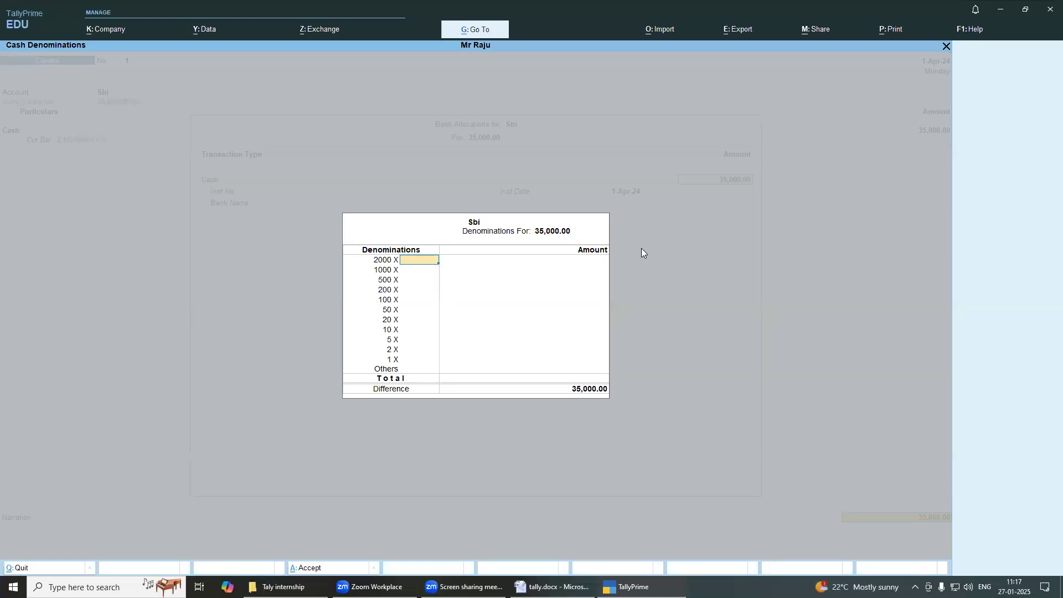
key("Return")
type("35")
key("Return")
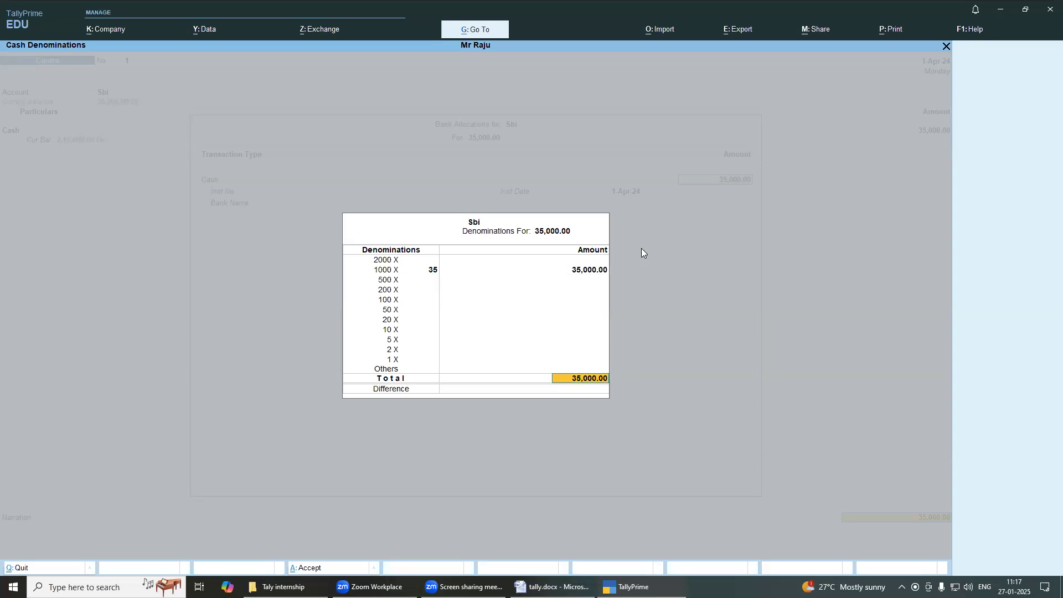
key("Return")
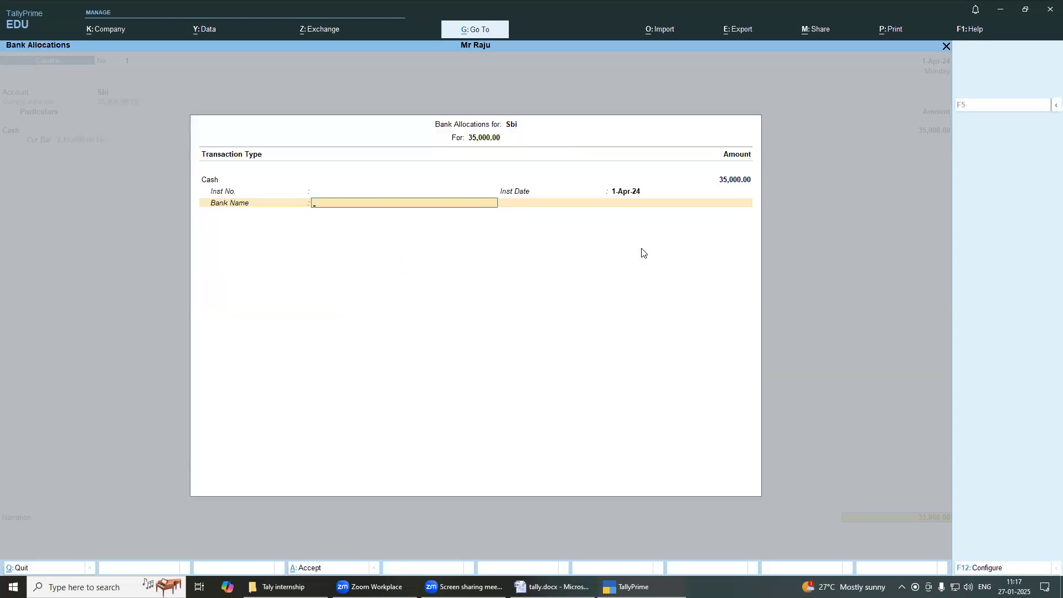
key("Return")
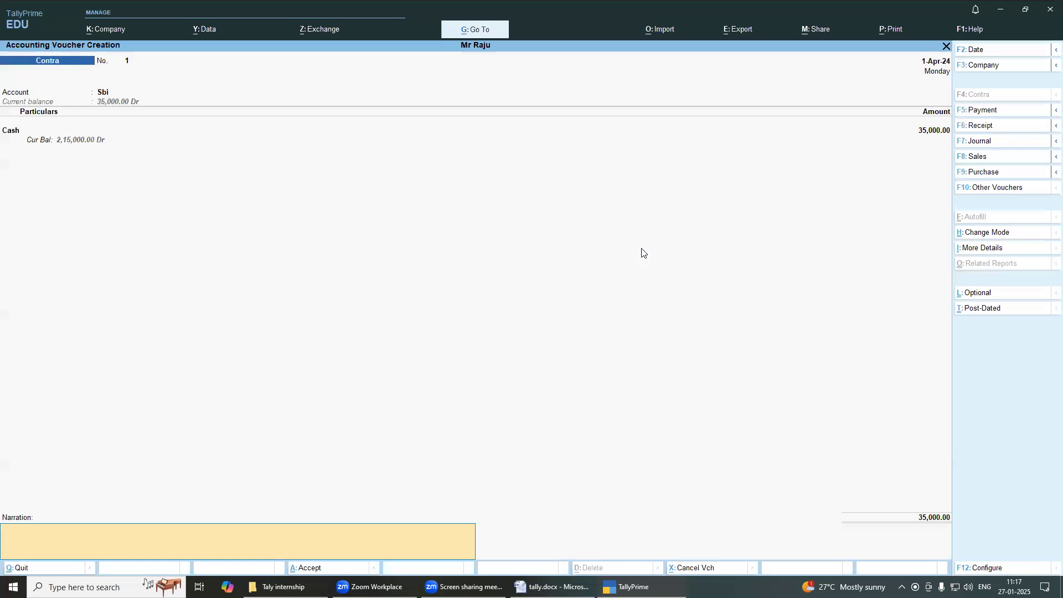
key("Return")
key("Return")
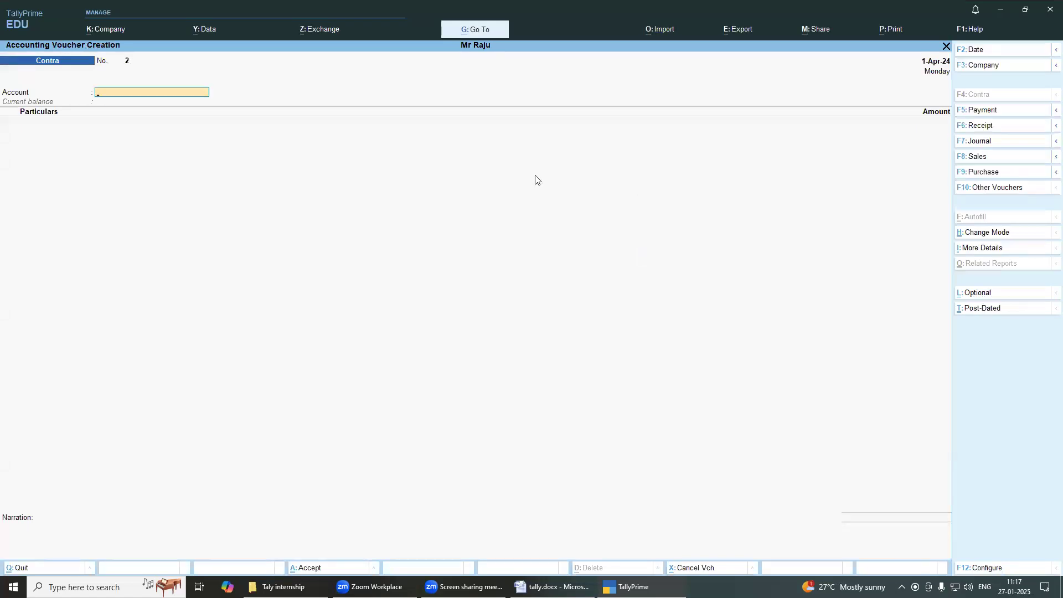
Step: Check the vehicle purchase in tally.docx and switch TallyPrime's voucher type to Payment
left_click(552, 587)
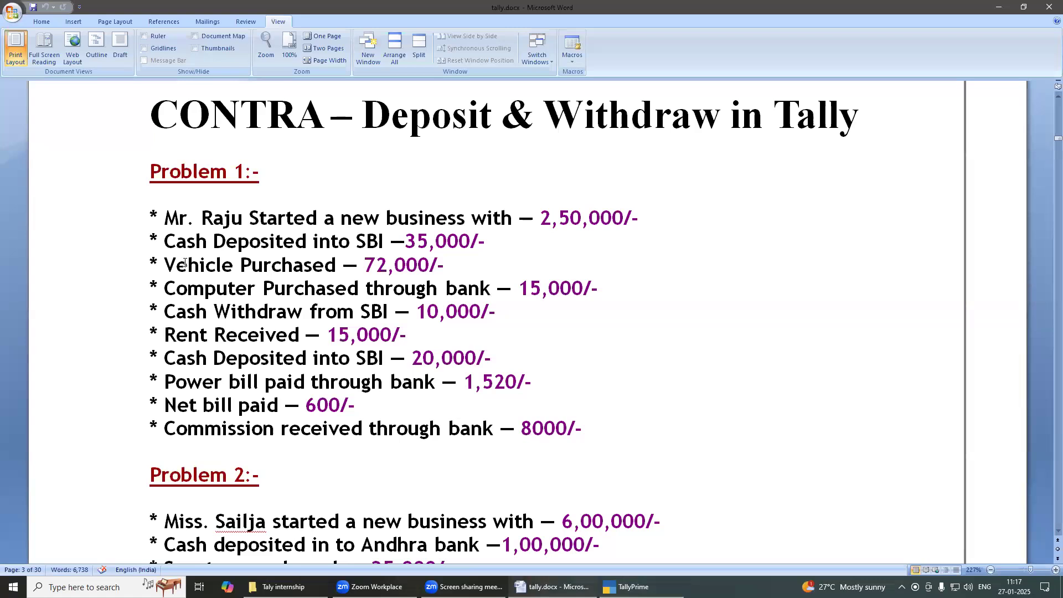
left_click(644, 577)
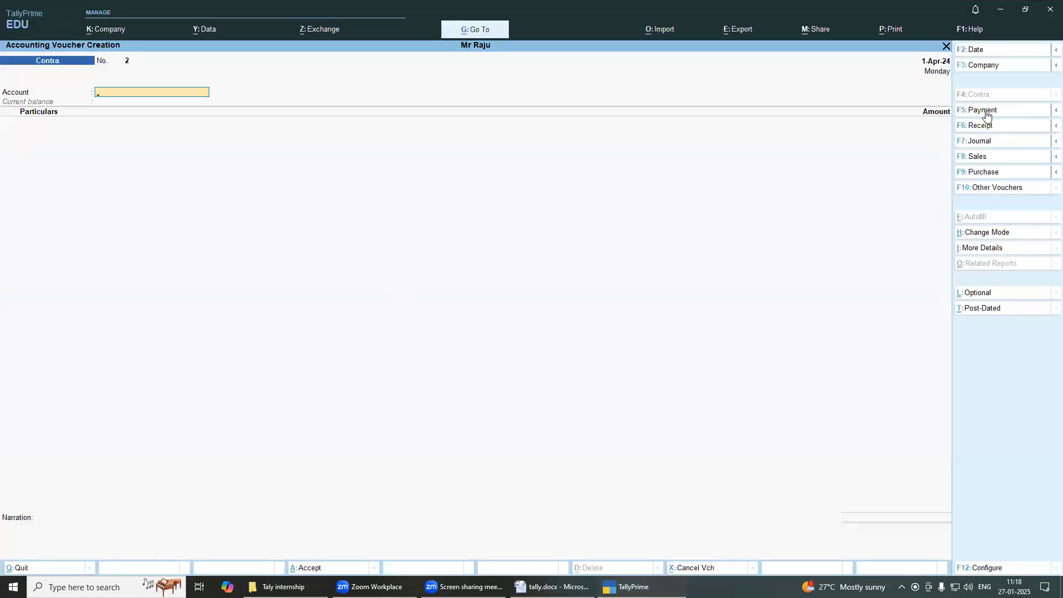
left_click(987, 113)
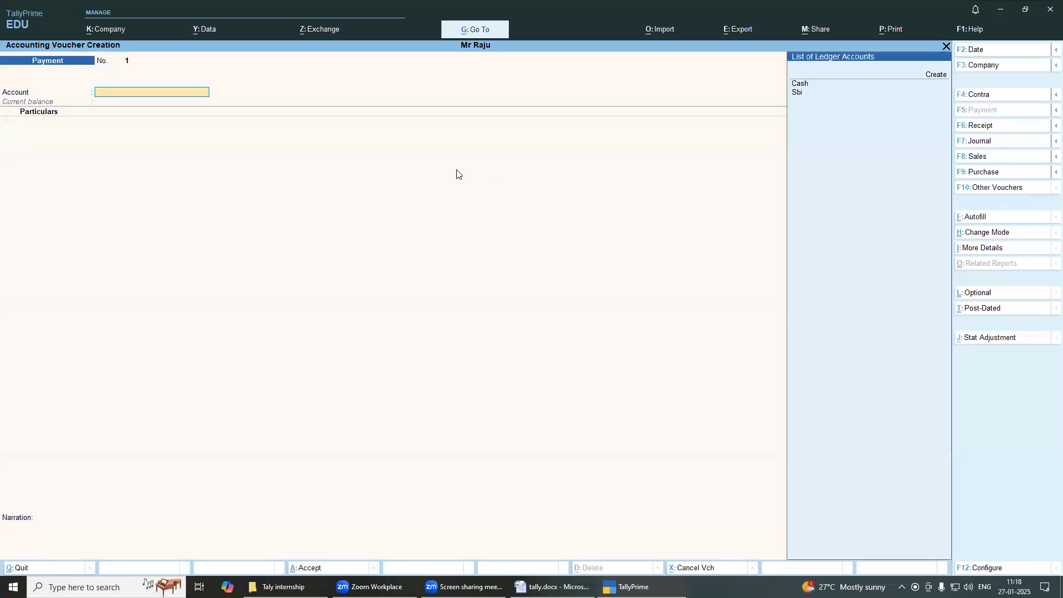
left_click(551, 587)
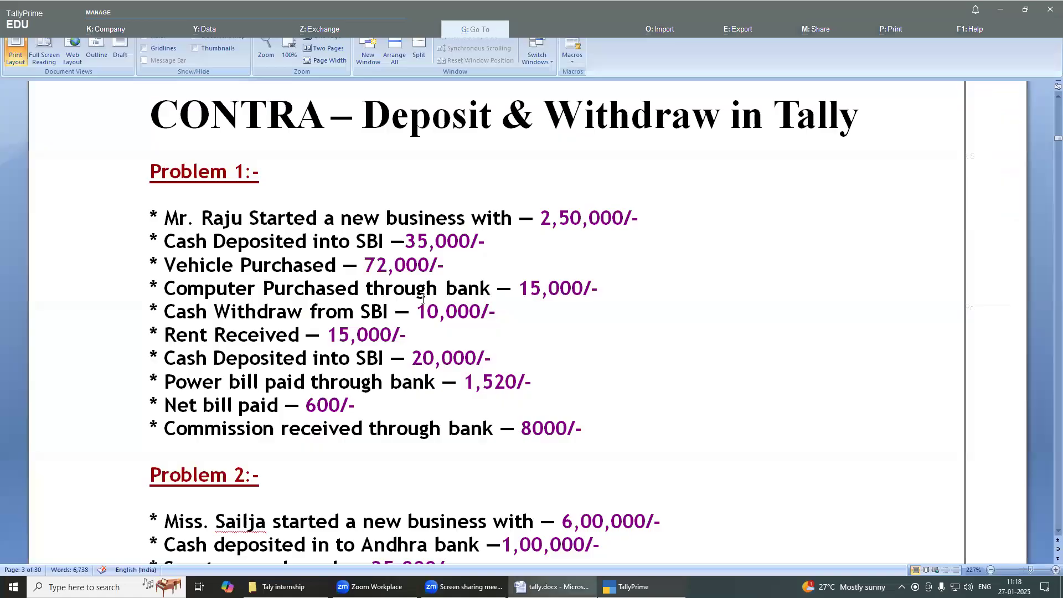
left_click(626, 587)
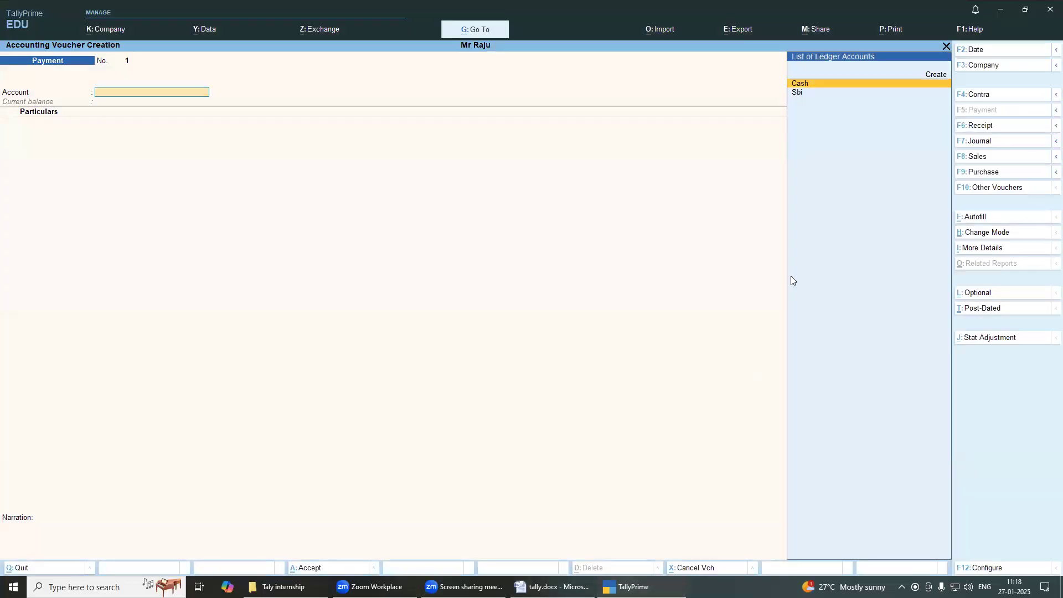
Step: Set Cash as the payment voucher's account and choose Vehicle A/c in the particulars
key("Return")
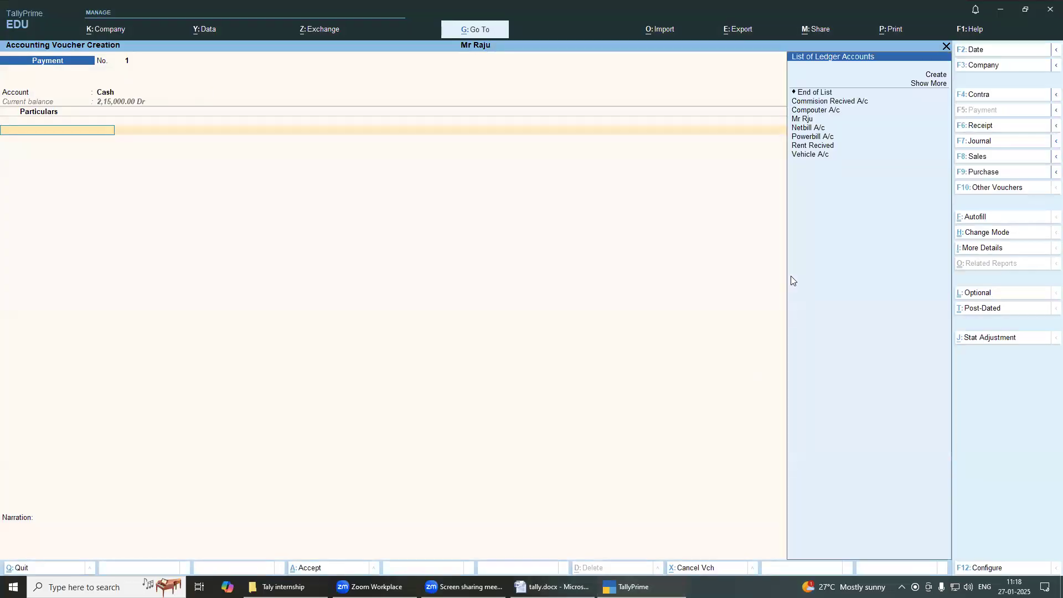
key("Down")
key("Down")
key("Down")
key("Down")
key("Down")
key("Down")
key("Down")
key("Down")
key("Down")
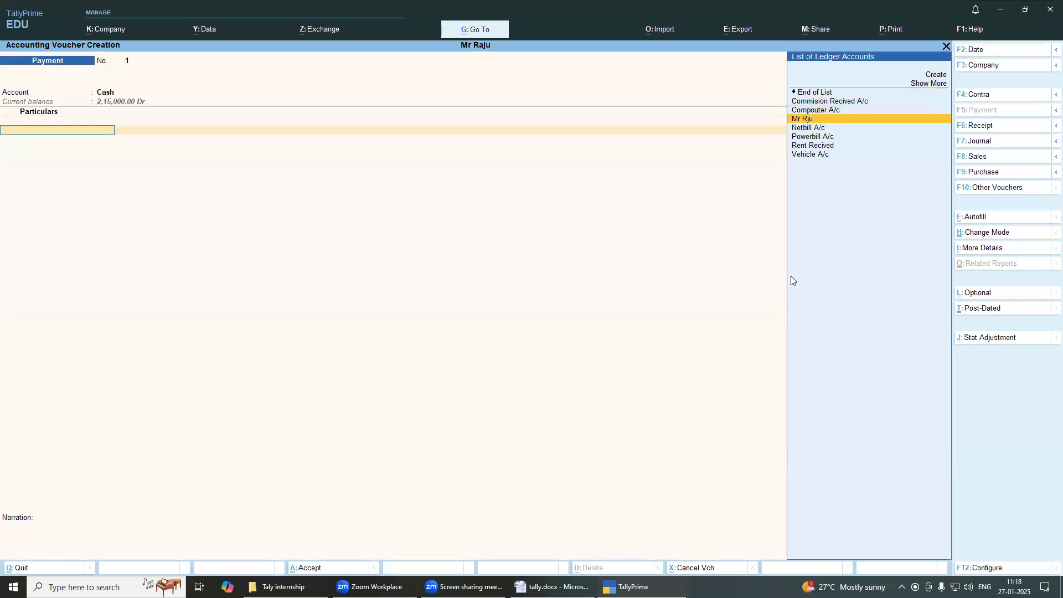
key("Return")
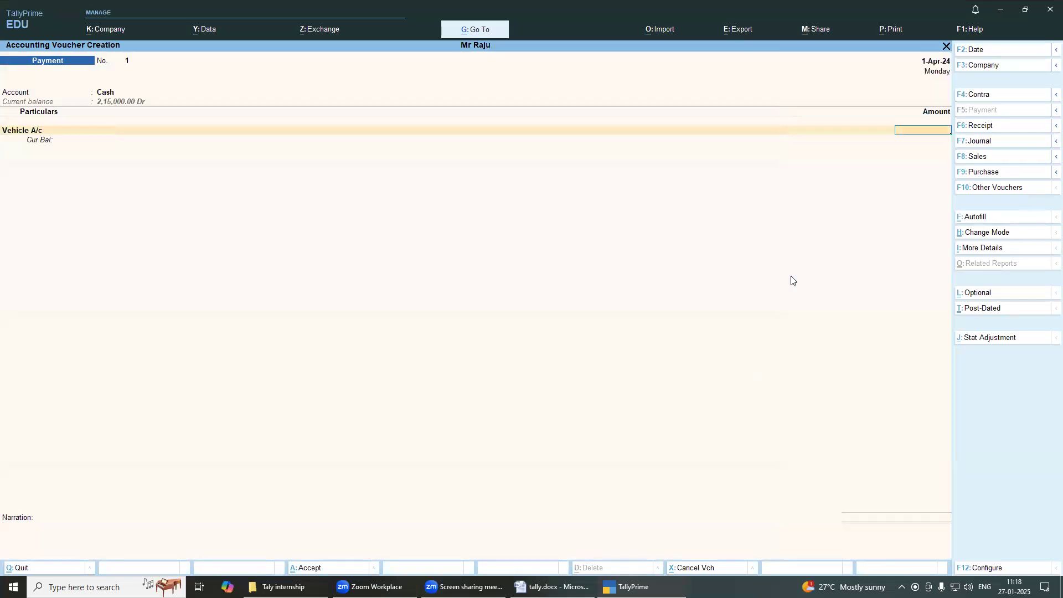
Step: Check the vehicle purchase amount in tally.docx, enter 72000 for Vehicle A/c and save the payment voucher without narration
left_click(573, 587)
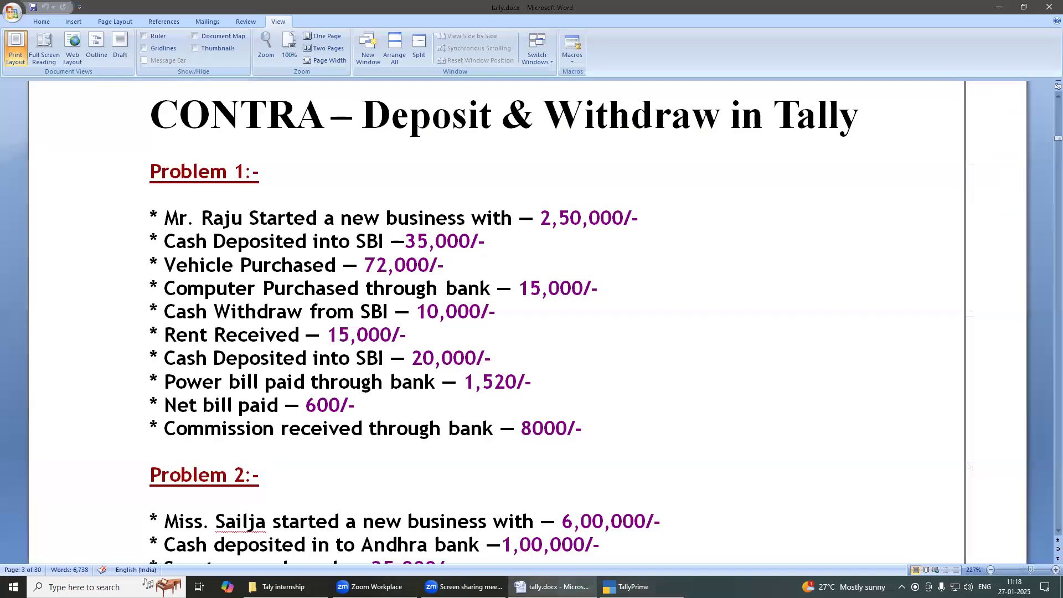
key("alt+Tab")
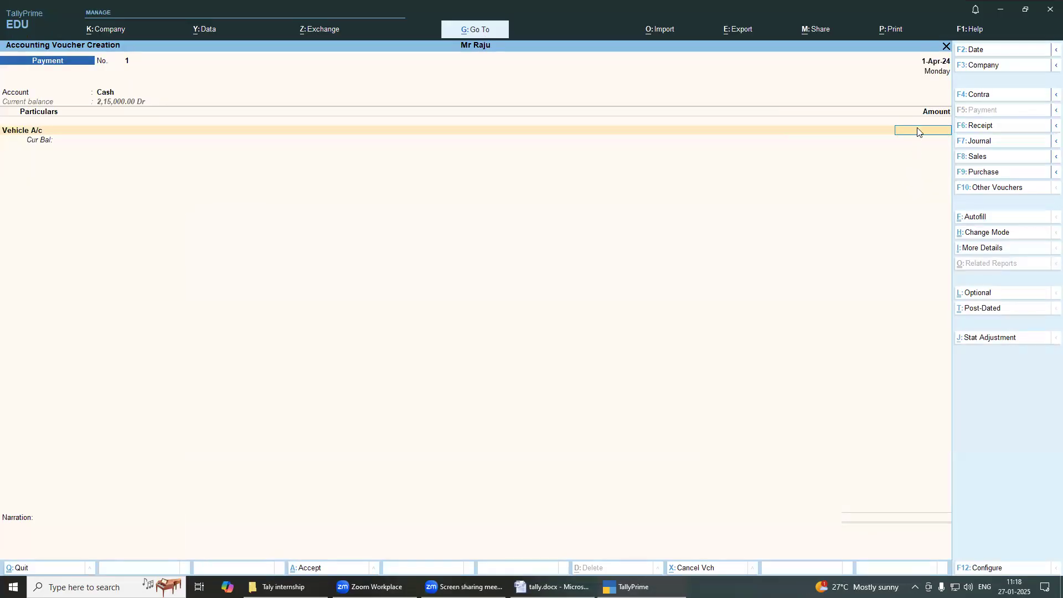
type("72000")
key("Return")
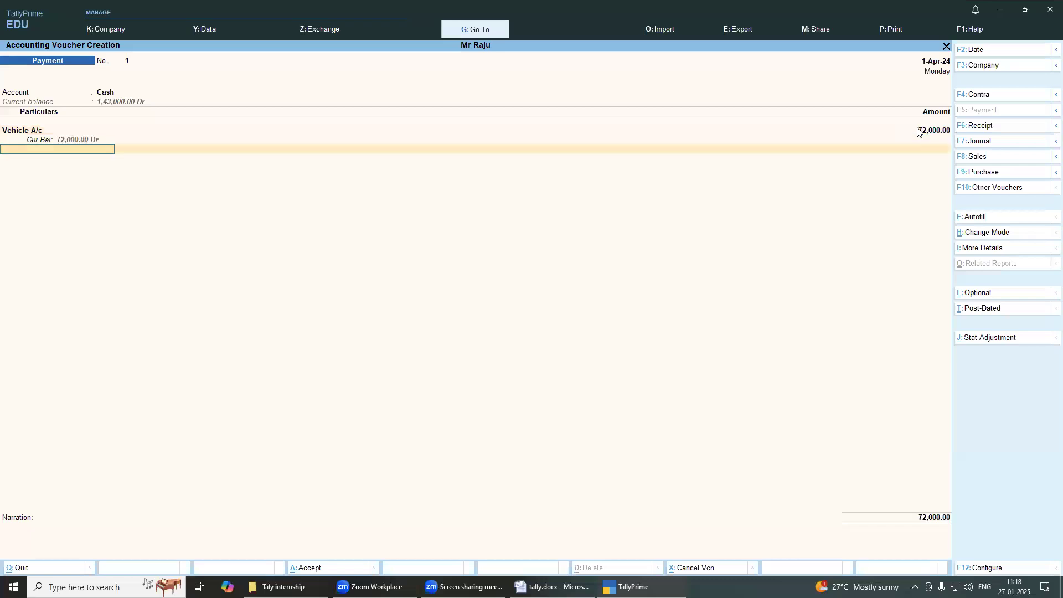
key("Return")
key("Return")
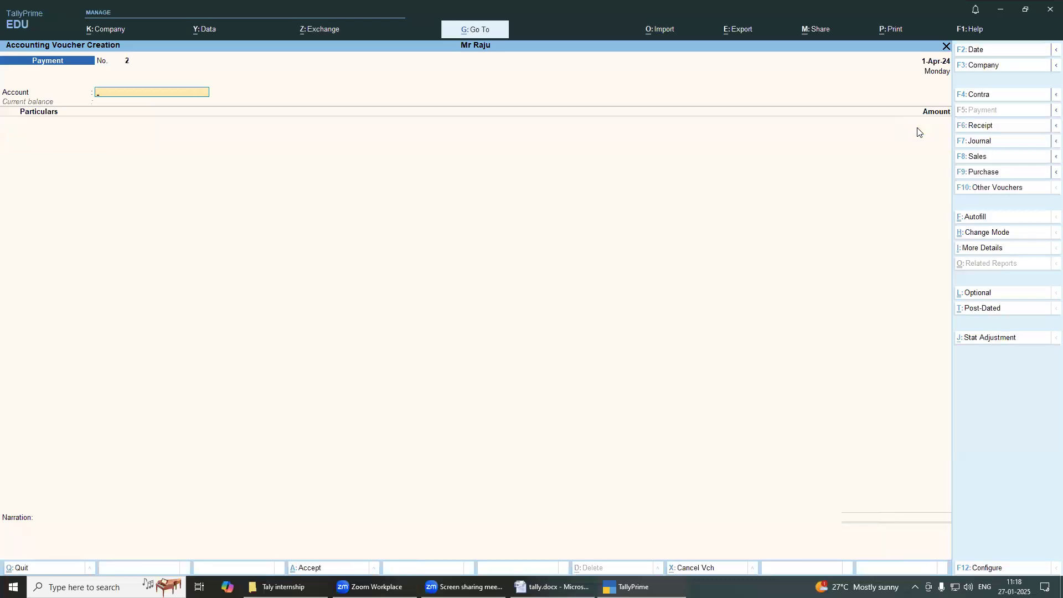
Step: Check the computer purchase entry in tally.docx and set Sbi as the account of the new TallyPrime payment voucher
left_click(631, 587)
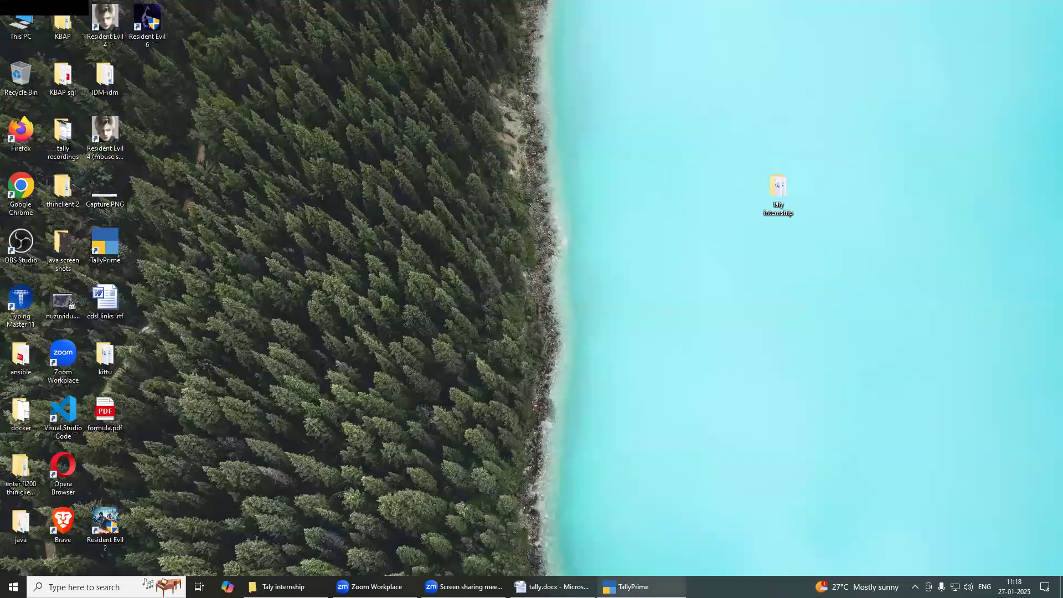
left_click(553, 587)
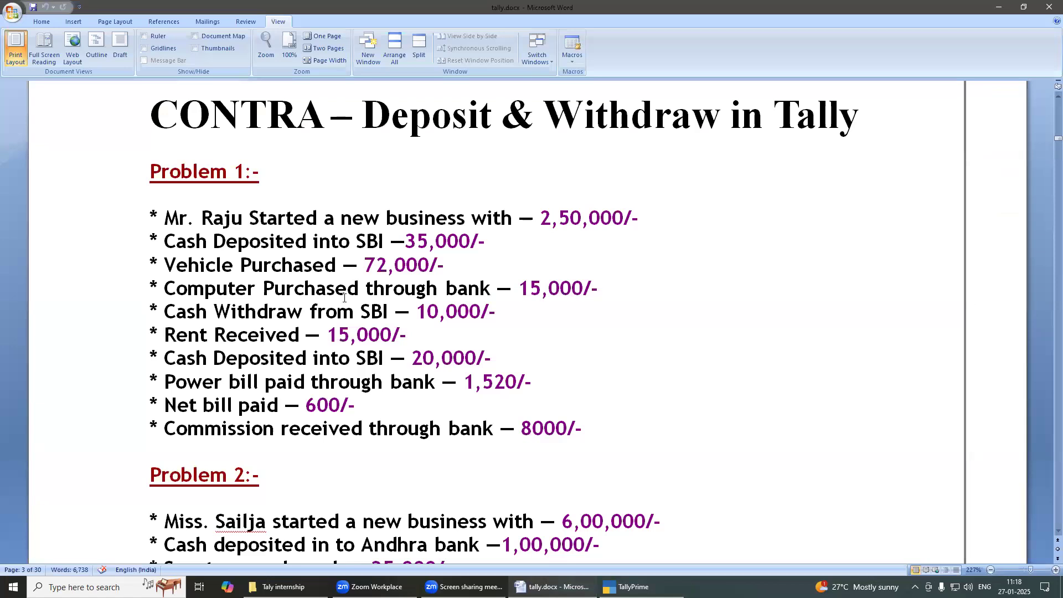
left_click(631, 587)
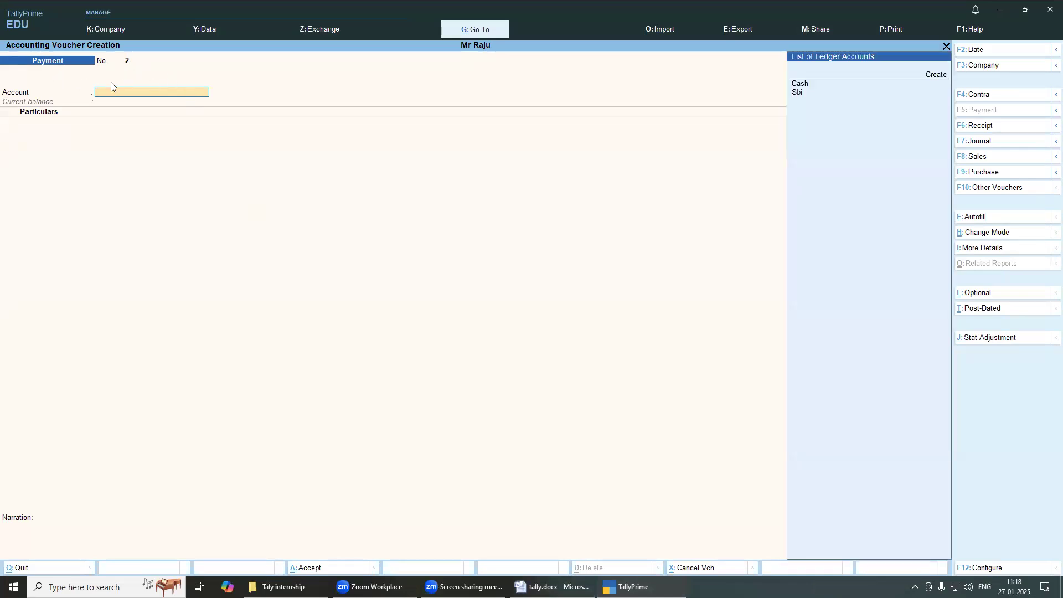
key("Down")
key("Down")
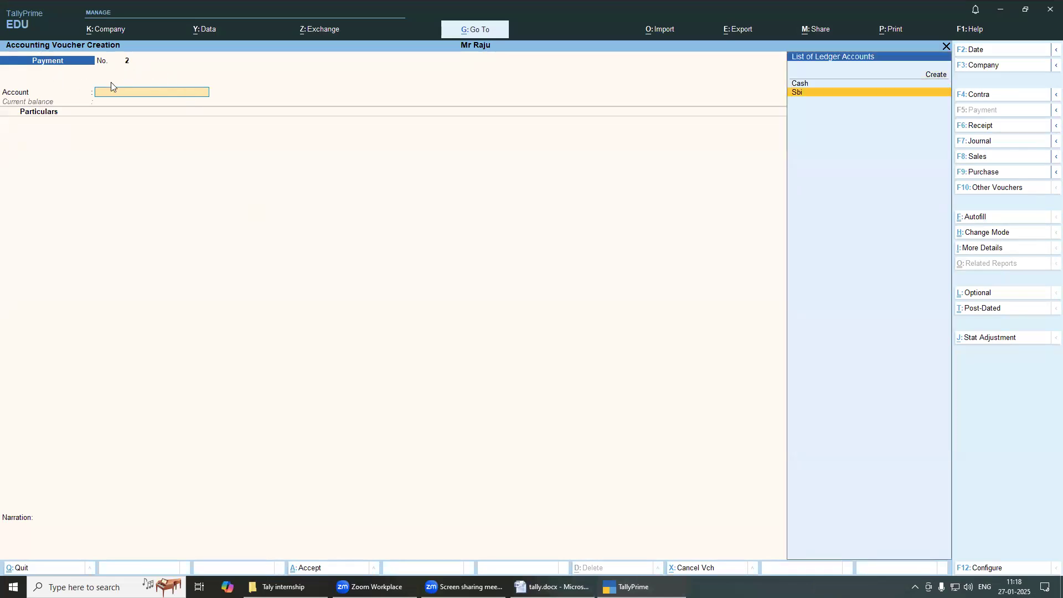
key("Up")
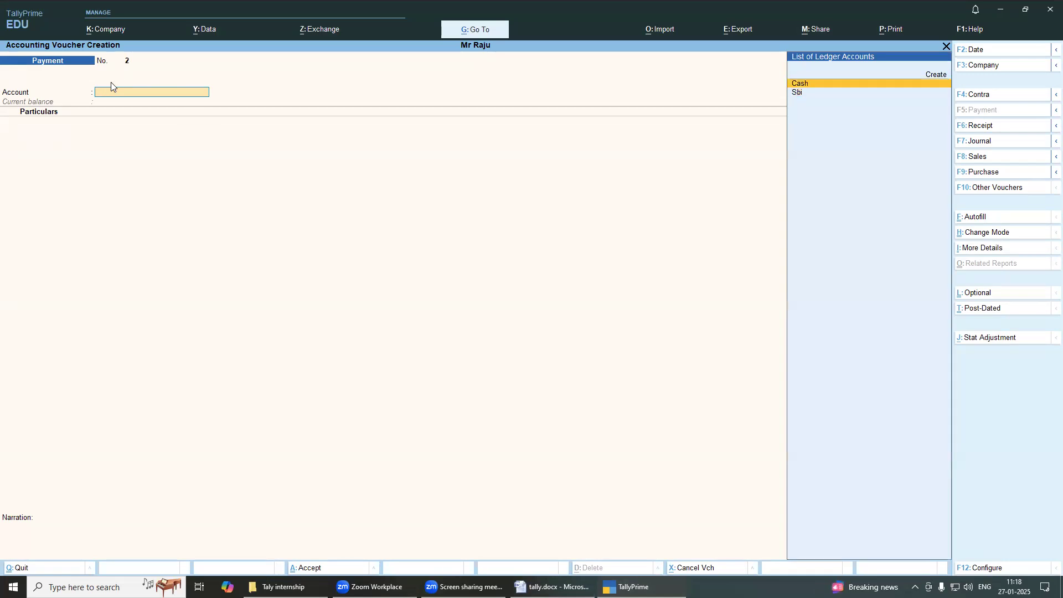
key("Down")
key("Up")
key("Down")
key("Up")
key("Down")
key("Return")
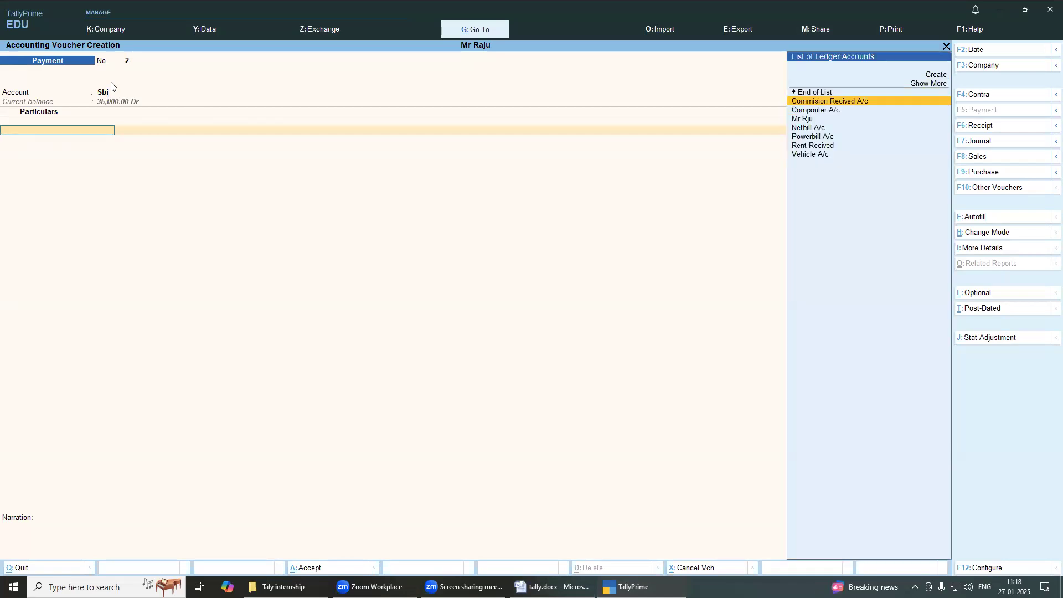
Step: Choose Compouter A/c in the particulars, check the purchase amount in tally.docx and enter 15000
key("Down")
key("Return")
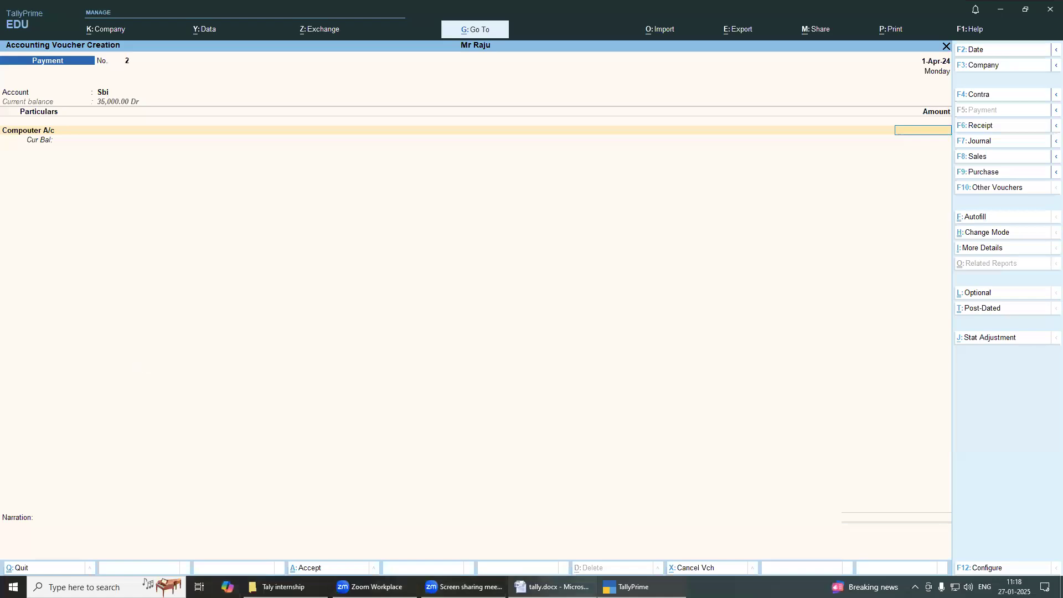
left_click(552, 586)
left_click_drag(517, 290, 608, 289)
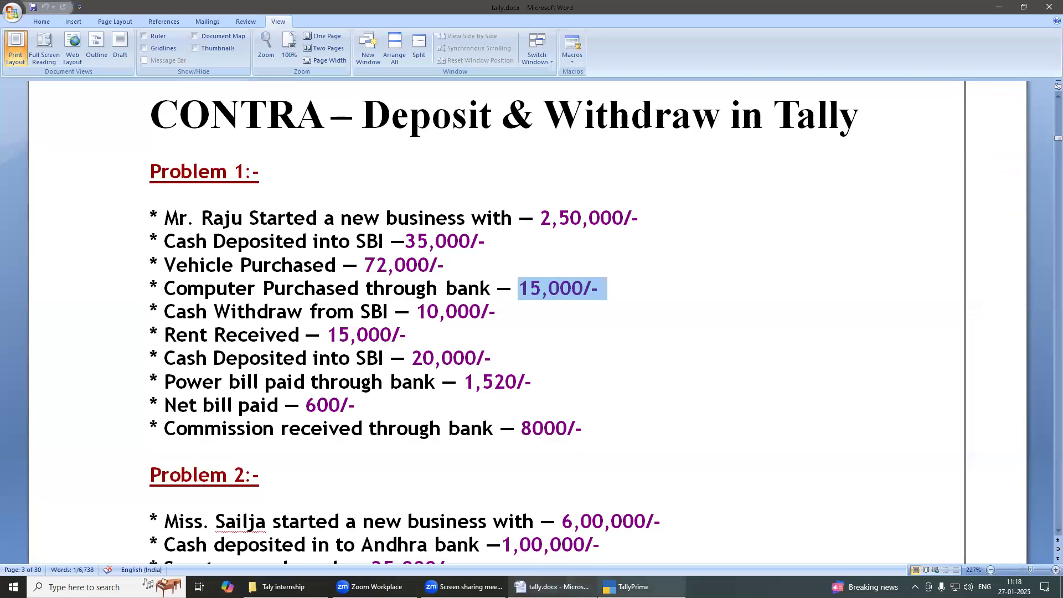
key("alt+Tab")
type("15.00")
key("BackSpace")
key("BackSpace")
key("BackSpace")
type("000")
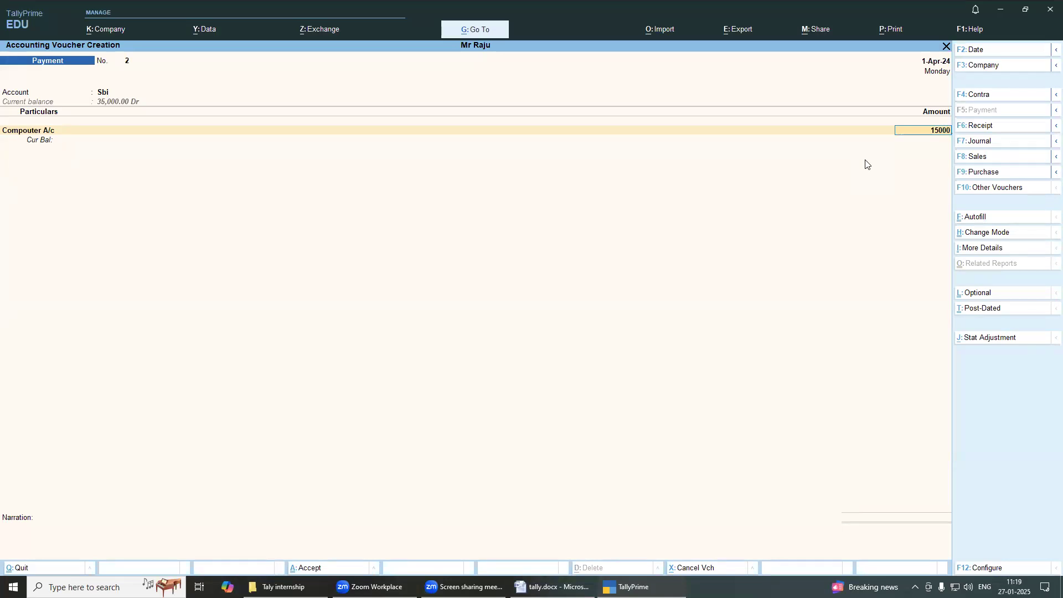
Step: Accept the Sbi bank allocation as Cheque with a blank instrument number and save the payment voucher without narration
key("Return")
key("Return")
key("Return")
key("Return")
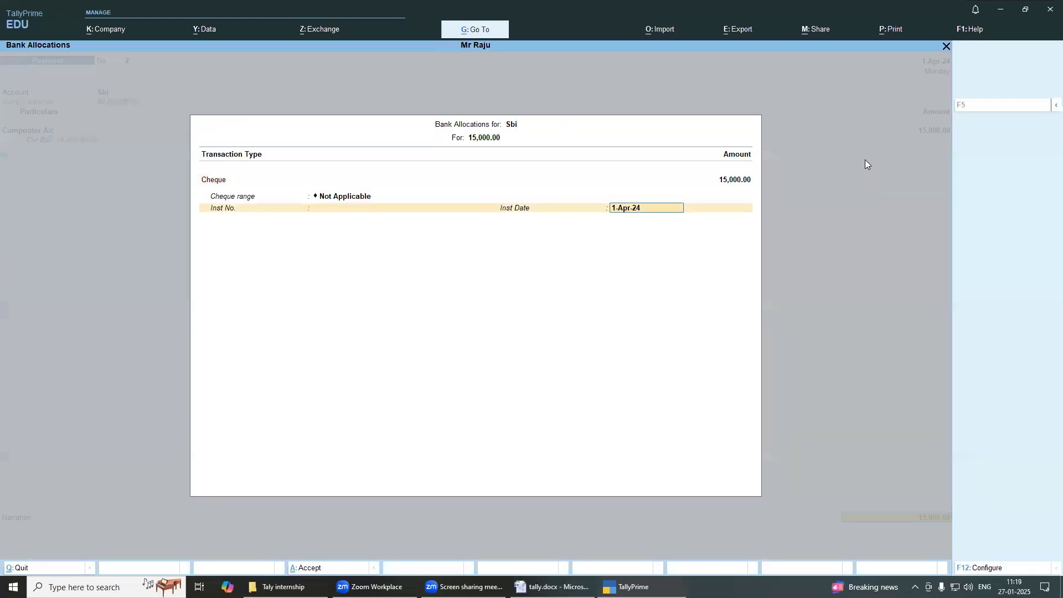
key("Return")
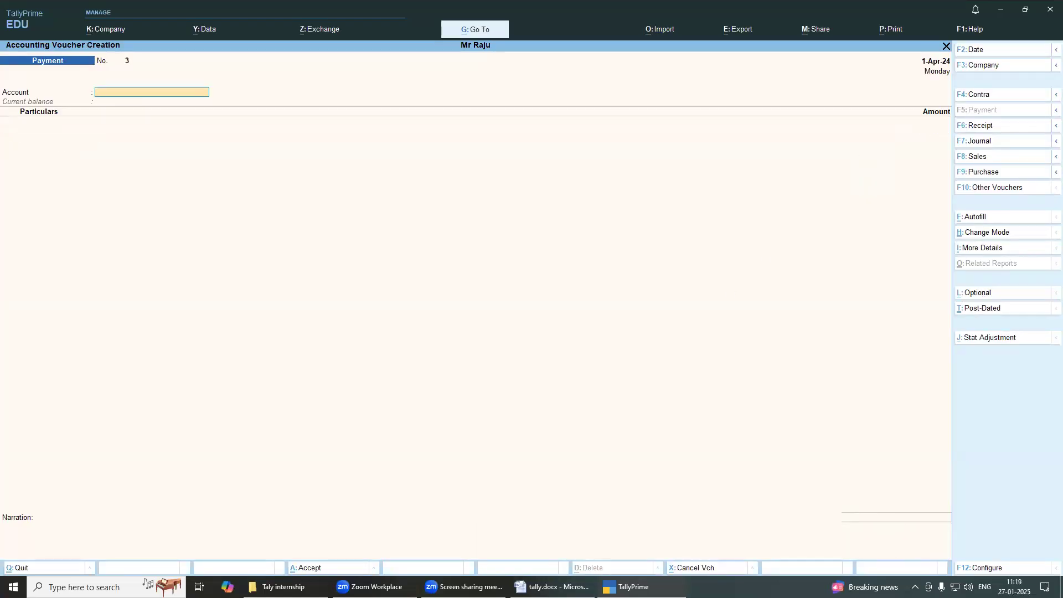
Step: Check the SBI cash withdrawal in tally.docx and switch TallyPrime's voucher type to Contra
left_click(553, 587)
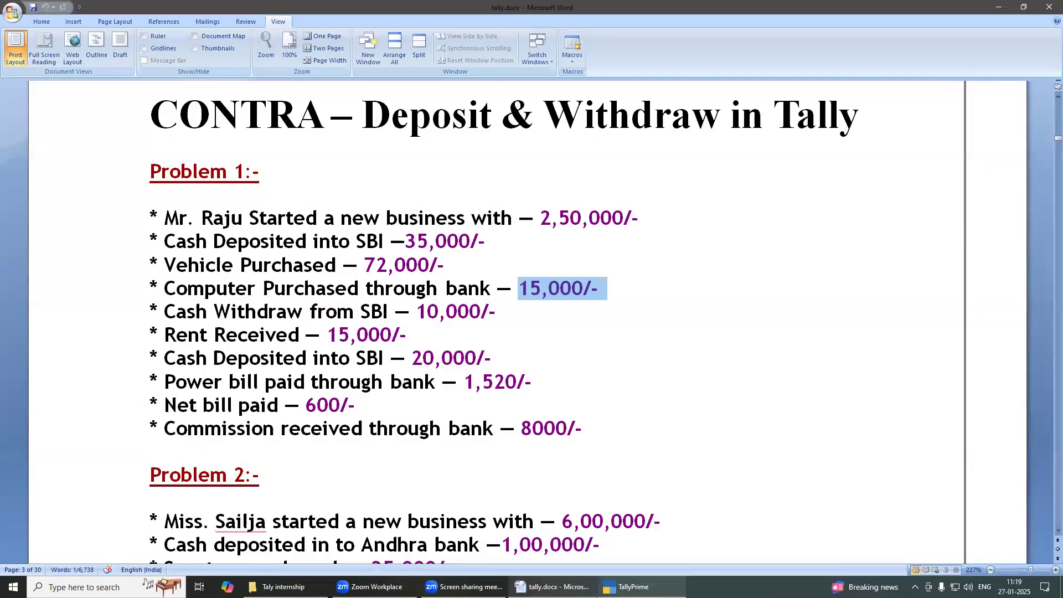
left_click(627, 587)
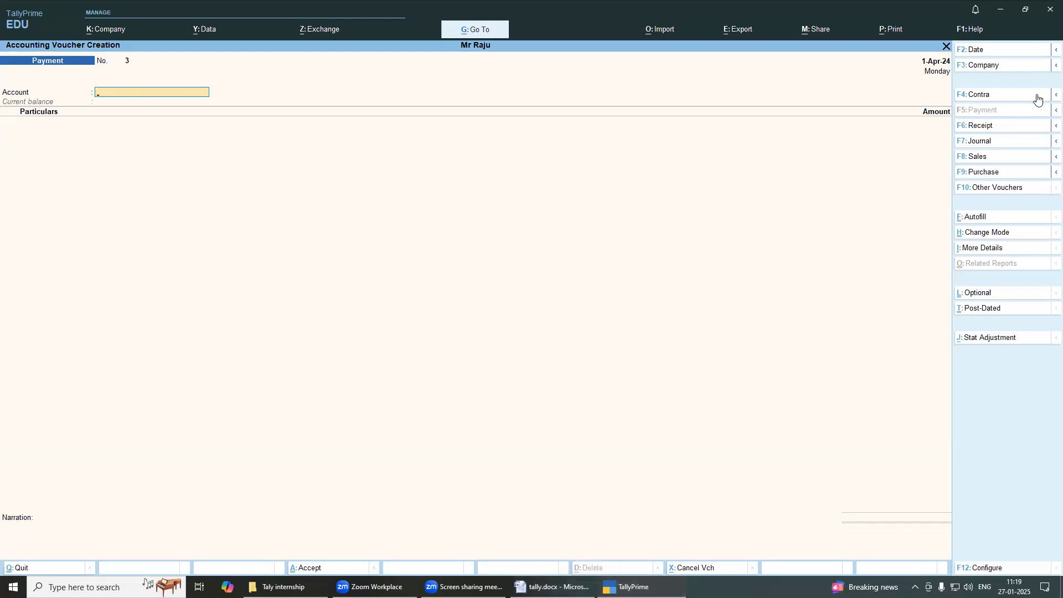
left_click(992, 97)
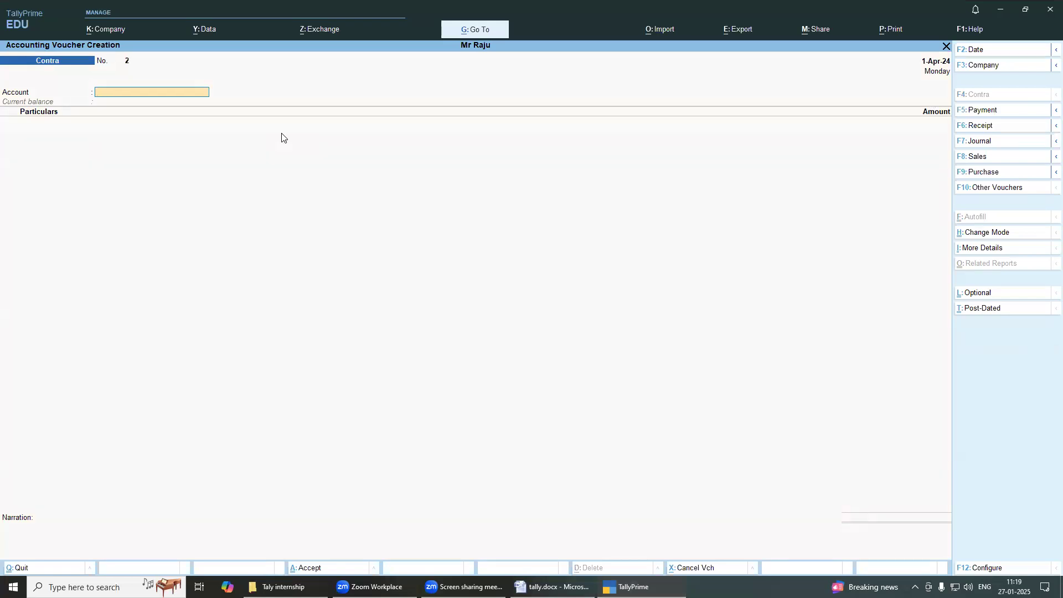
Step: Set Cash as the contra voucher's account and choose Sbi in the particulars
key("Down")
key("Down")
key("Return")
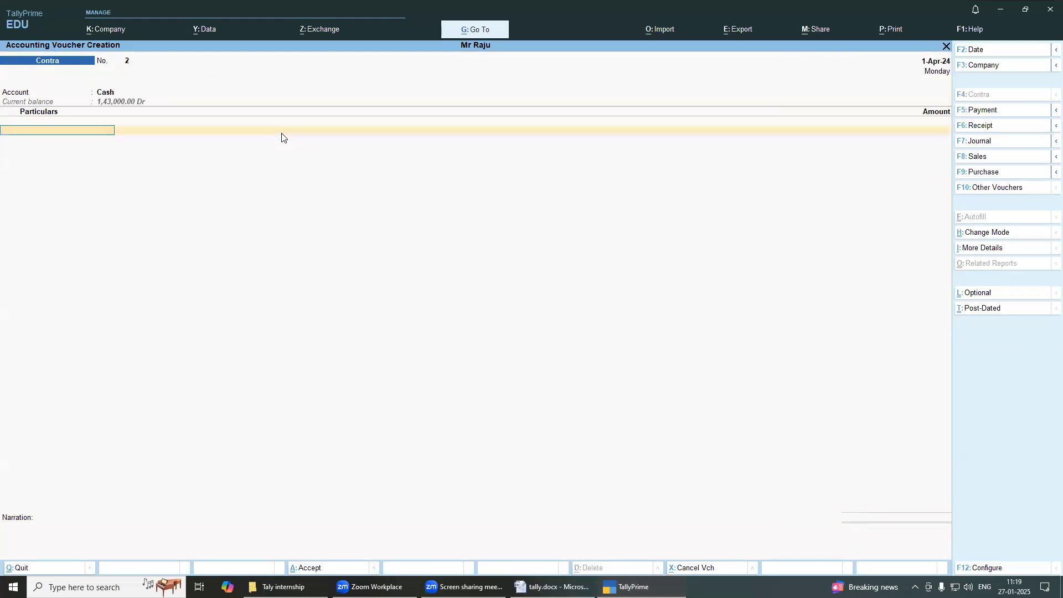
key("Down")
key("Down")
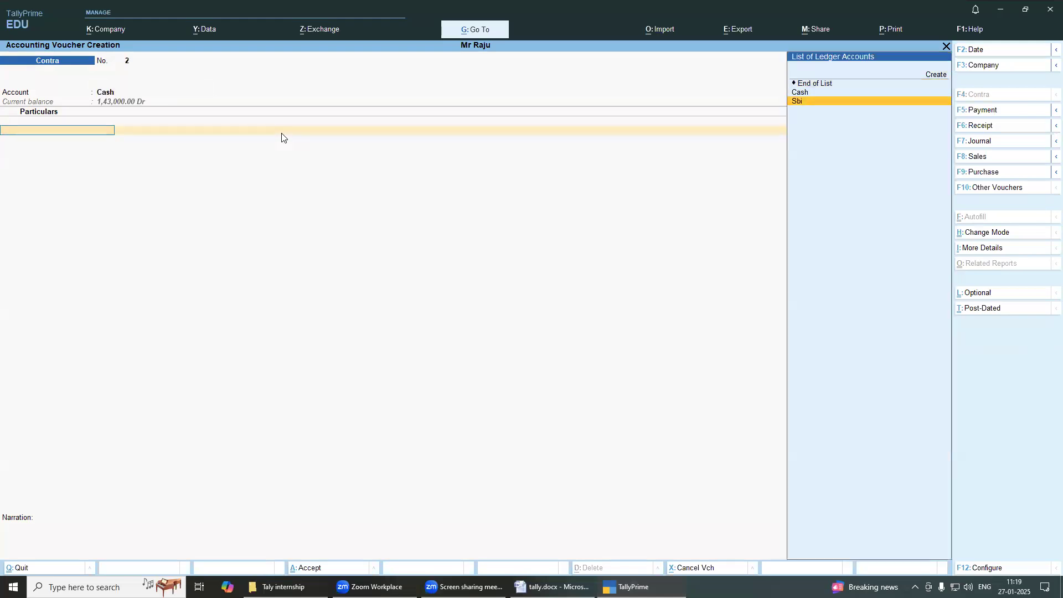
key("Return")
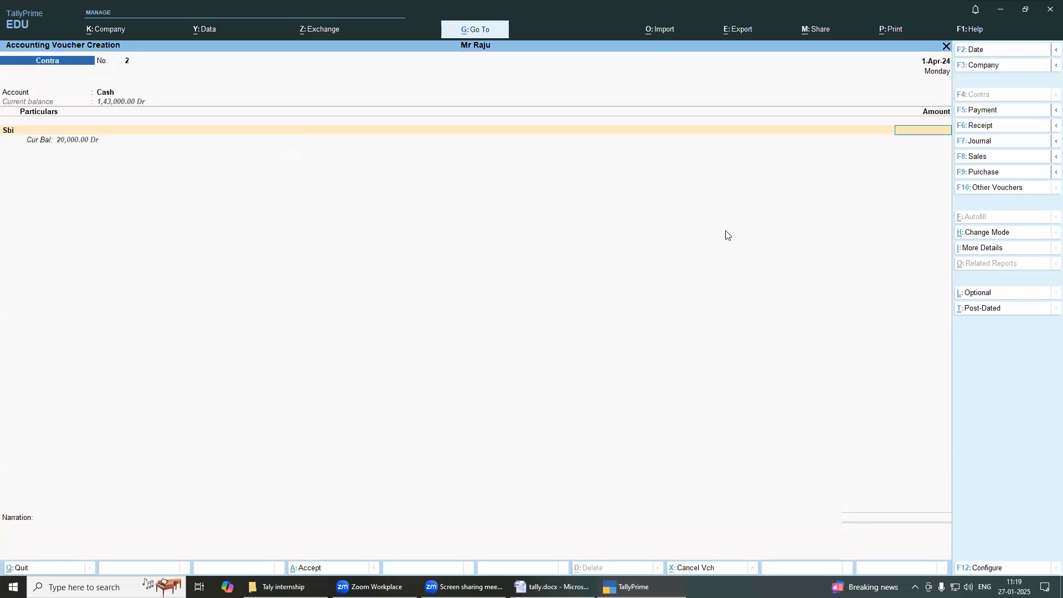
Step: Check the withdrawal amount in tally.docx, enter 10000 for Sbi, accept the default bank allocation and save the contra voucher without narration
left_click(551, 587)
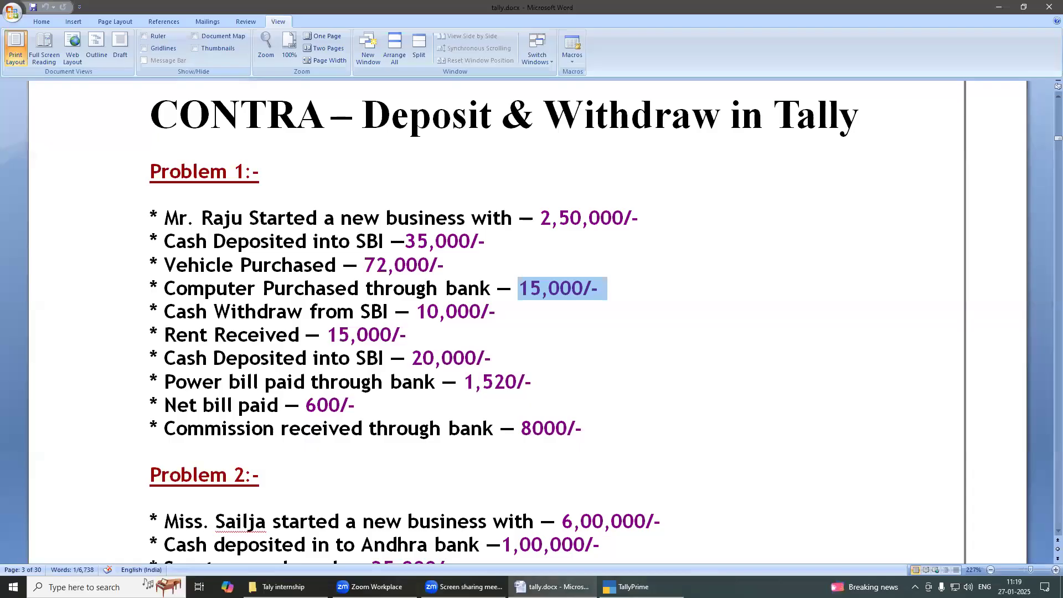
left_click(633, 587)
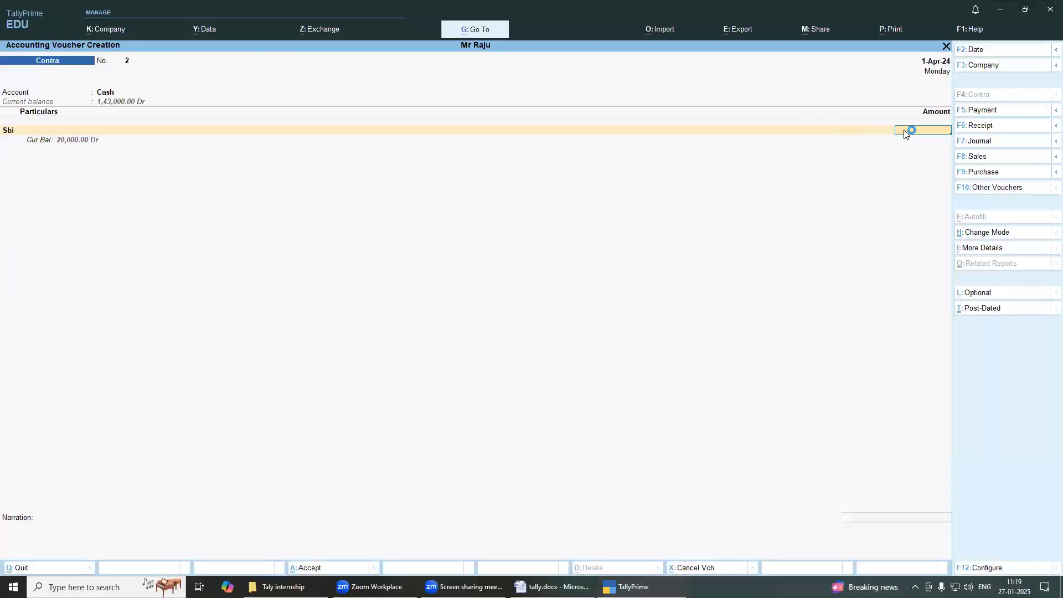
type("0000")
key("Return")
key("Return")
key("Return")
key("Return")
key("Return")
key("Return")
key("Return")
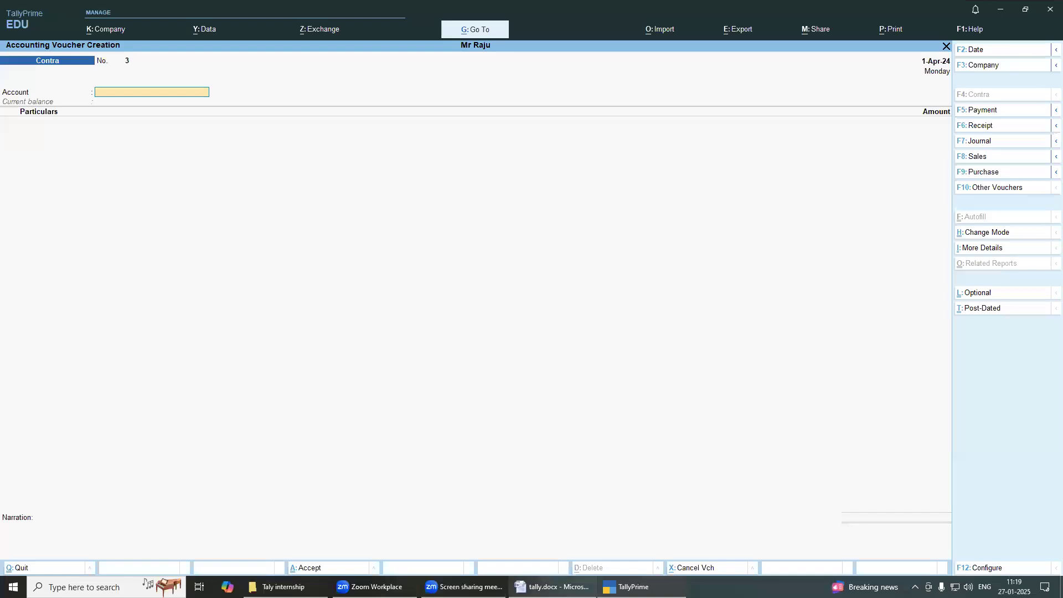
Step: Check the rent received entry in tally.docx and switch TallyPrime's voucher type to Receipt
left_click(551, 587)
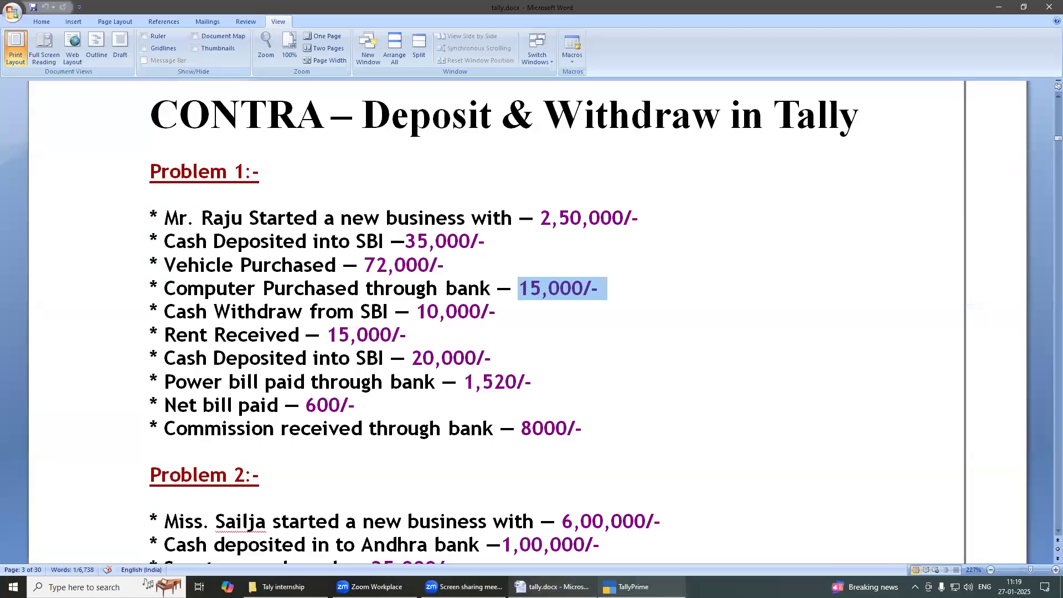
left_click(626, 587)
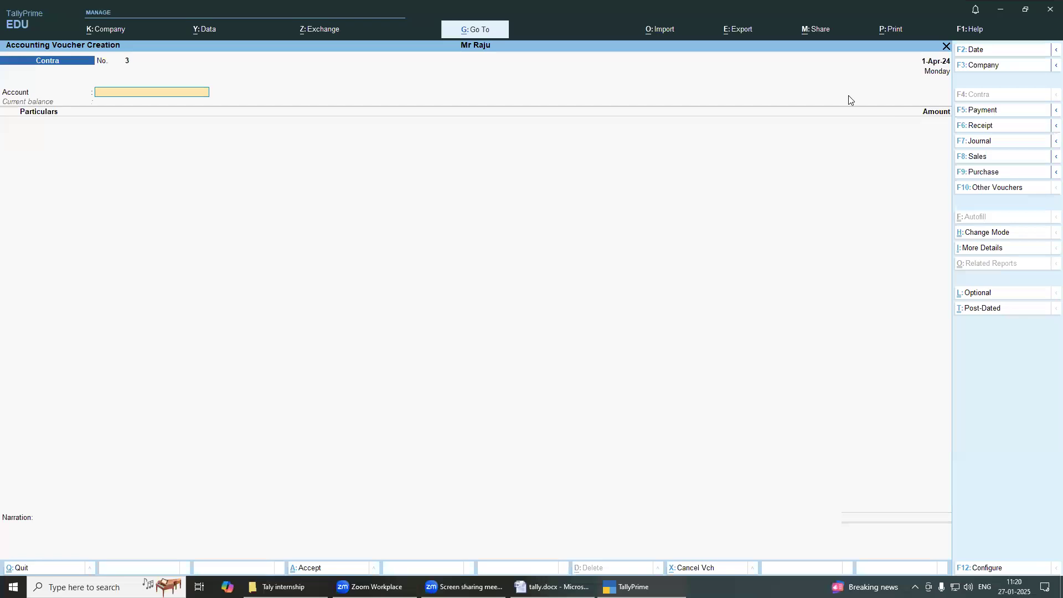
left_click(996, 129)
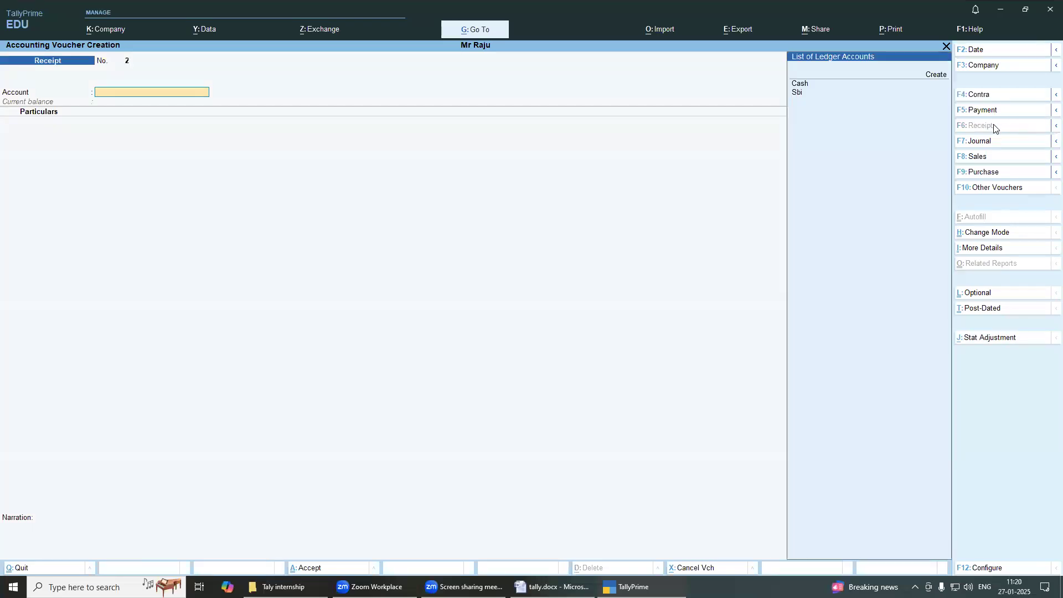
Step: Set Cash as the receipt voucher's account, rechecking tally.docx, and choose Rent Recived in the particulars
key("Down")
key("Down")
key("Down")
key("Up")
left_click(551, 587)
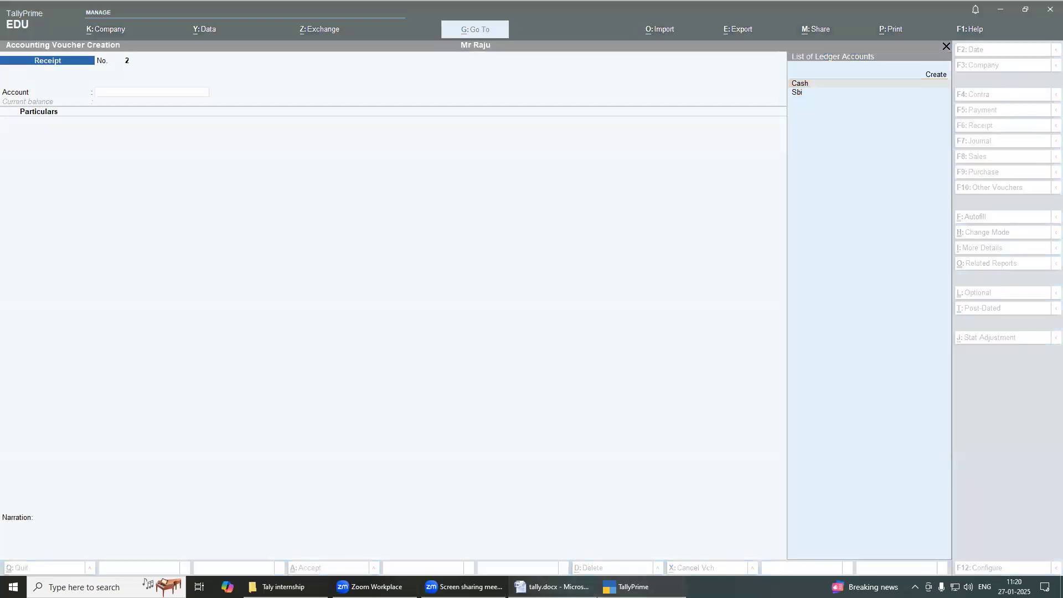
key("alt+Tab")
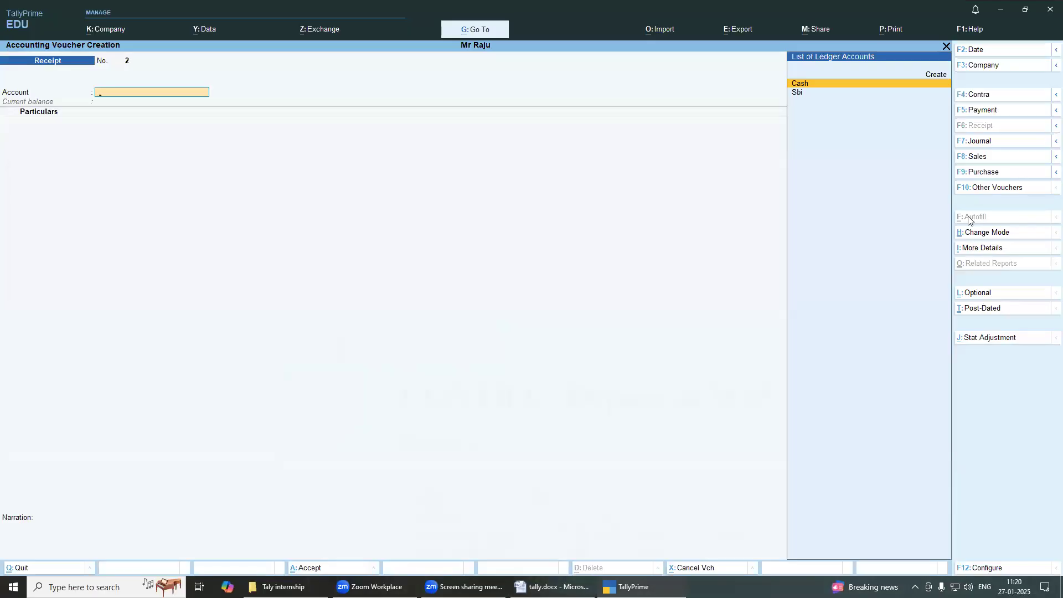
key("Return")
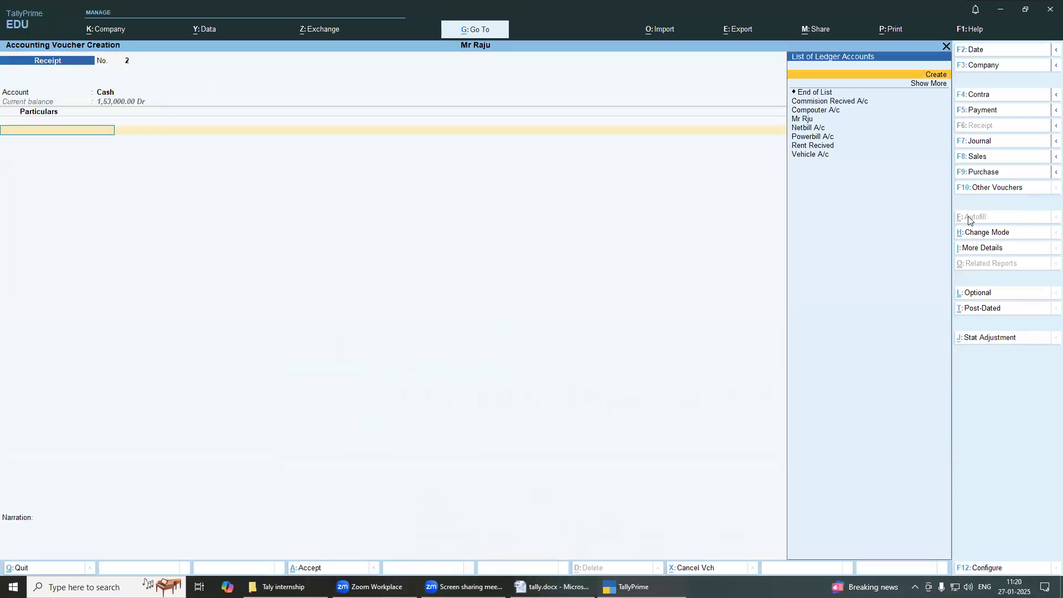
key("Down")
key("Down")
key("Down")
key("Down")
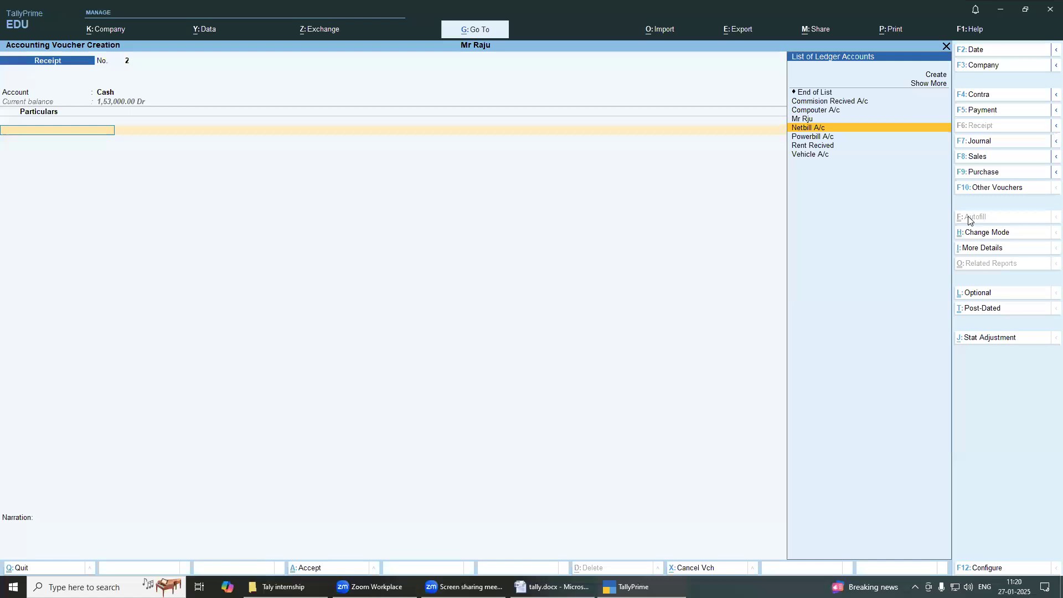
key("Down")
key("Down")
key("Return")
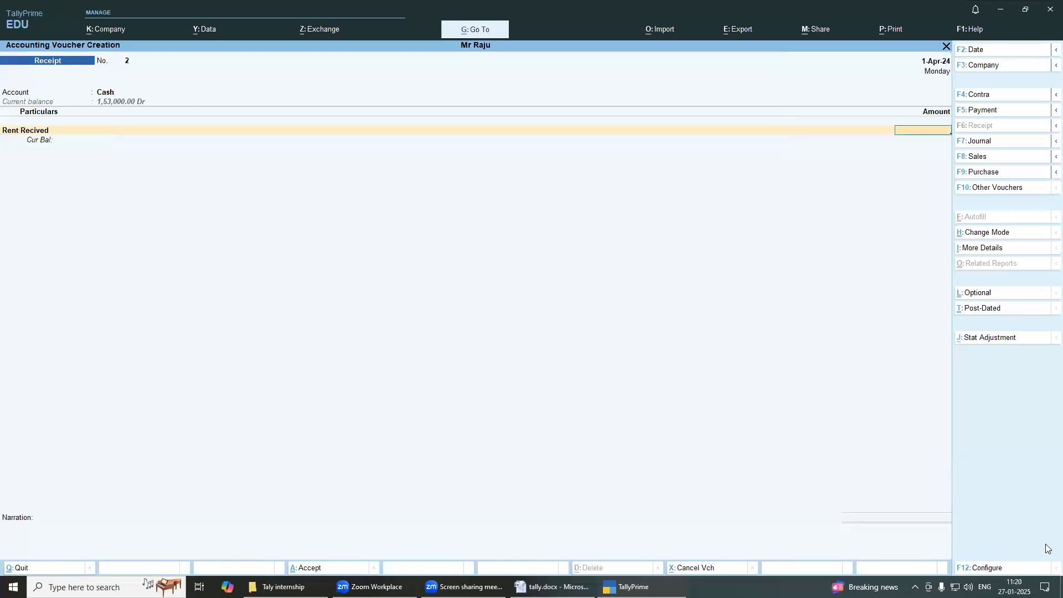
Step: Check the rent amount in tally.docx, enter 15000 for Rent Recived and save the receipt voucher without narration
left_click(552, 587)
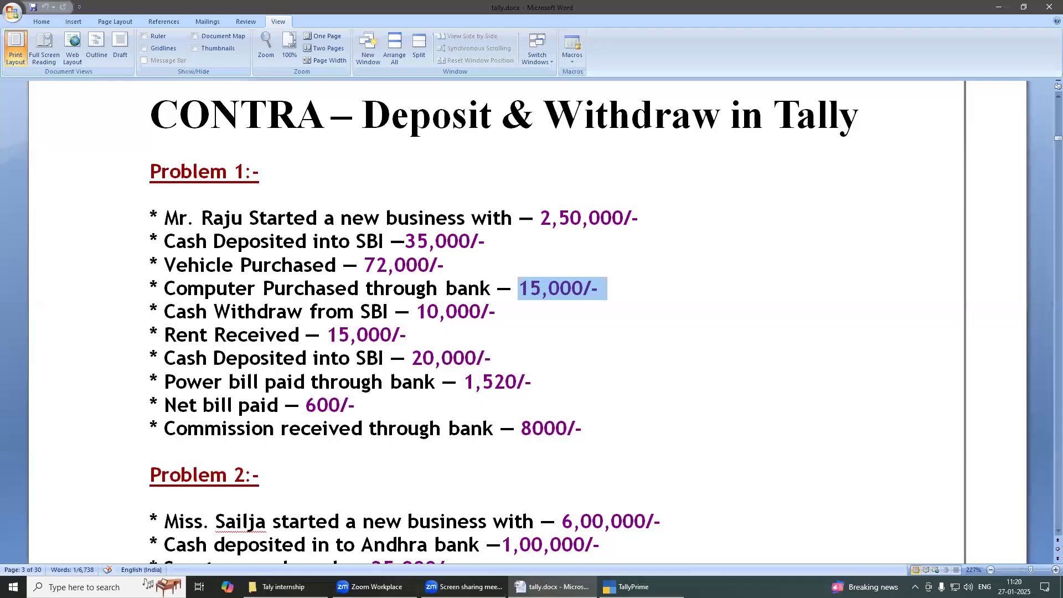
key("alt+Tab")
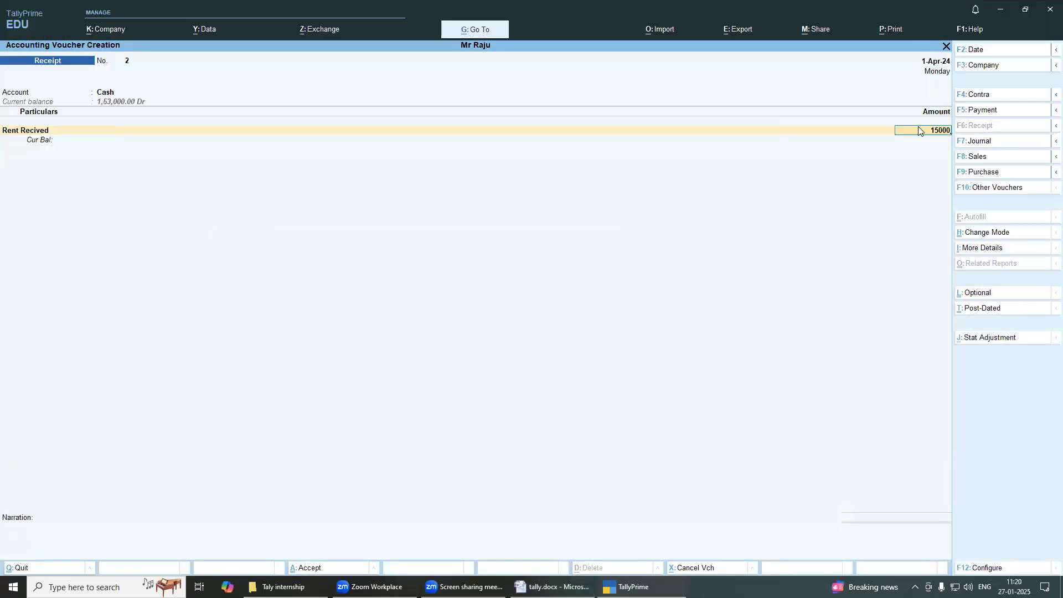
key("Return")
key("Return")
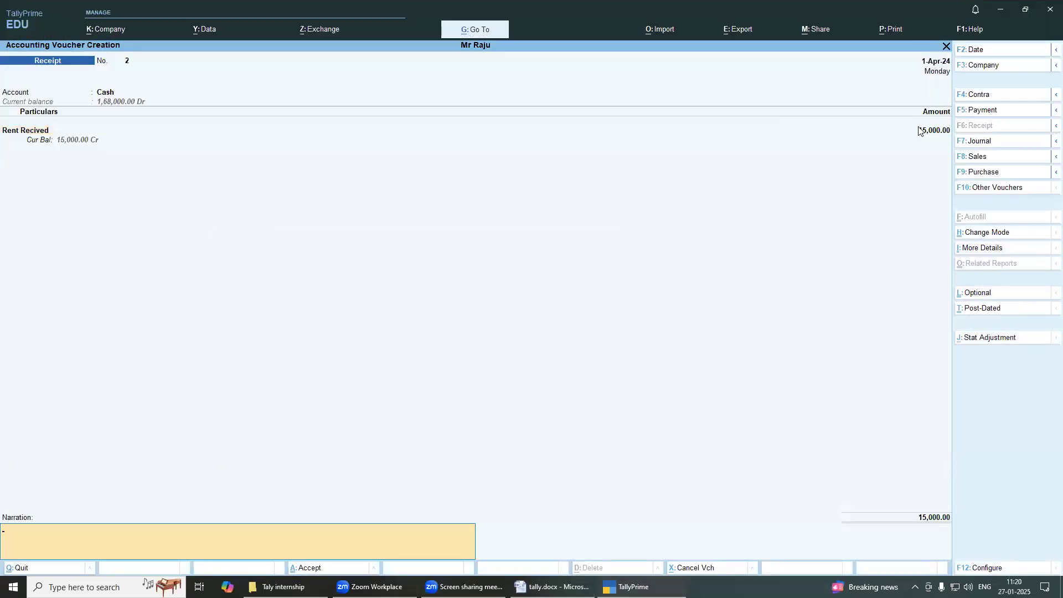
key("Return")
key("Return")
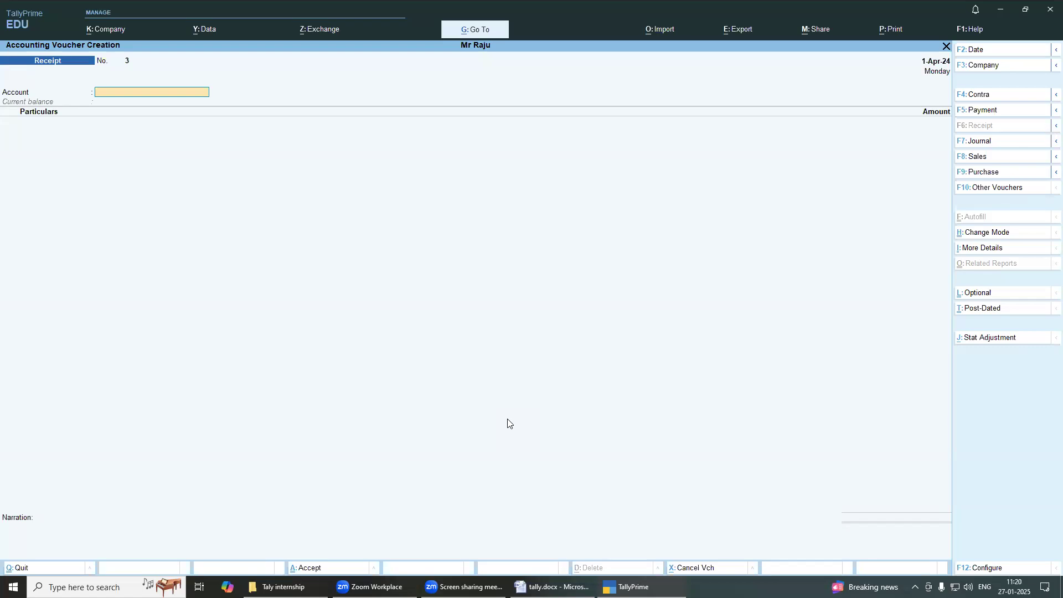
Step: Review the saved rent receipt voucher and return to the blank receipt voucher
key("Page_Up")
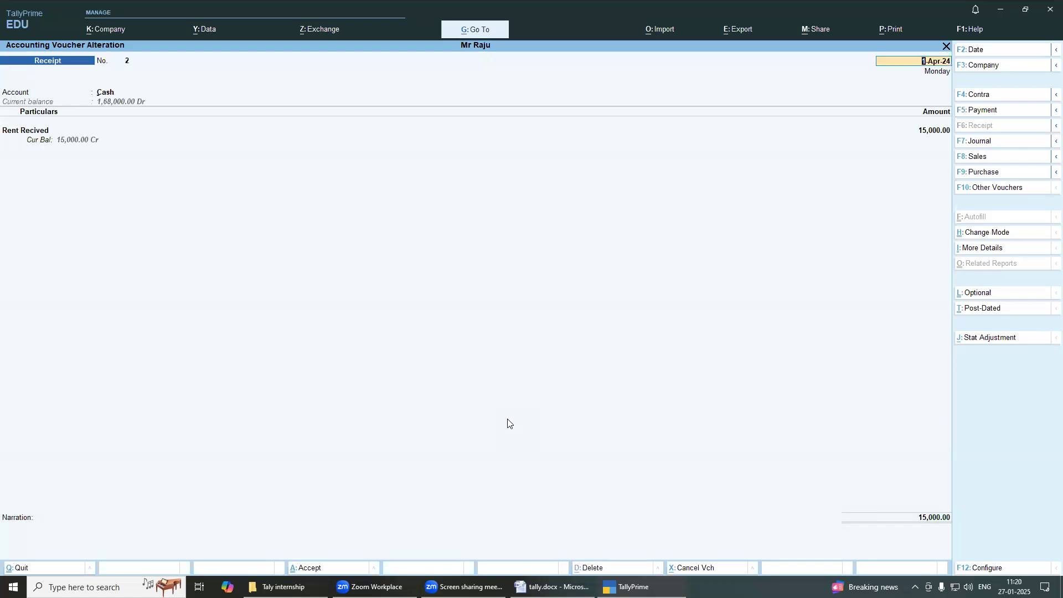
key("Page_Down")
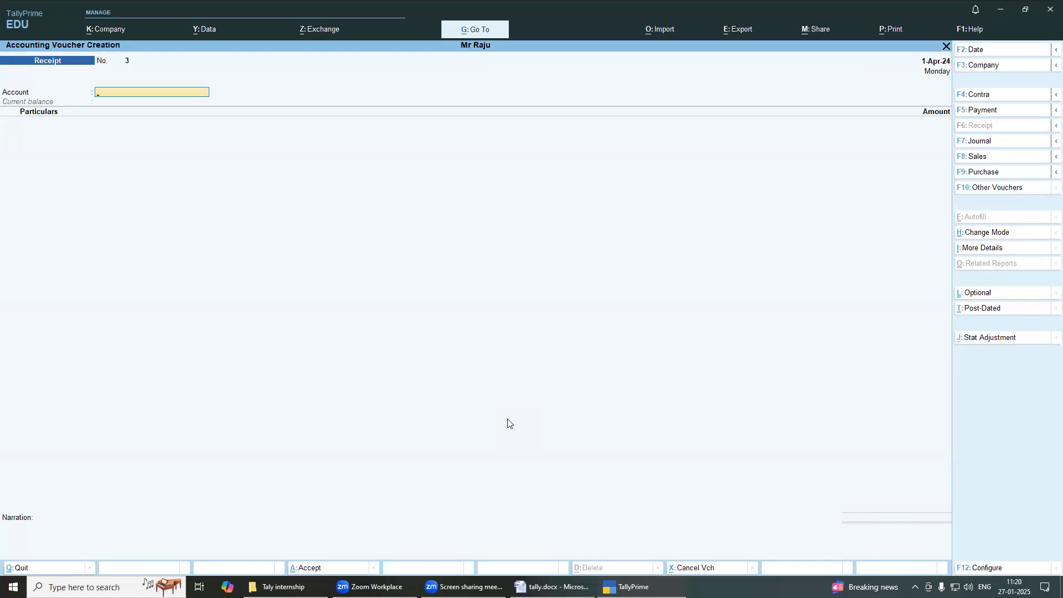
key("Page_Up")
key("Page_Down")
Step: Check the second SBI cash deposit entry in tally.docx and switch TallyPrime's voucher type to Contra
key("alt+Tab")
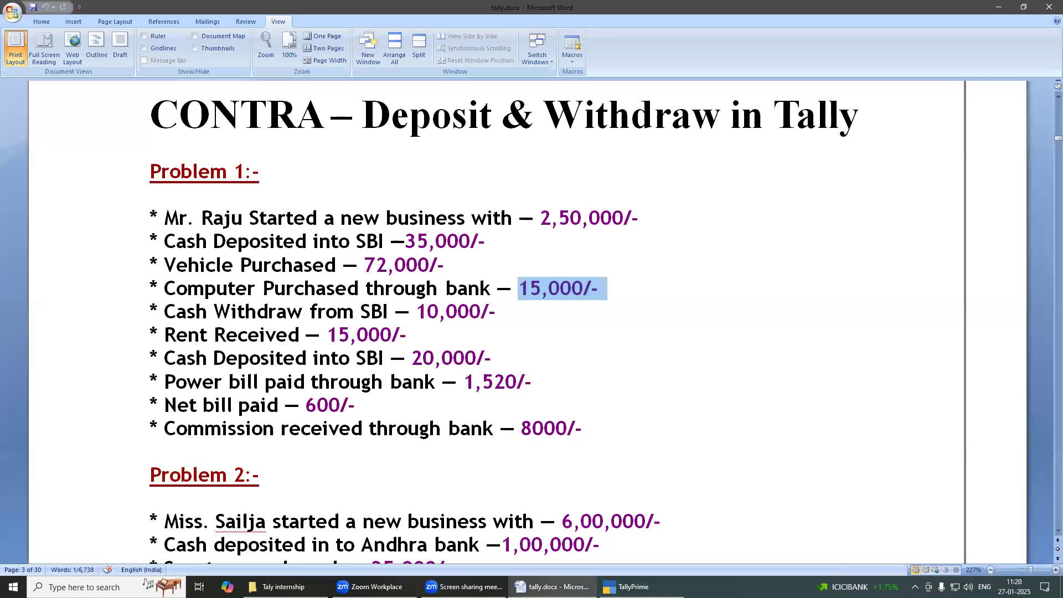
key("alt+Tab")
key("alt+Tab")
key("alt+Tab")
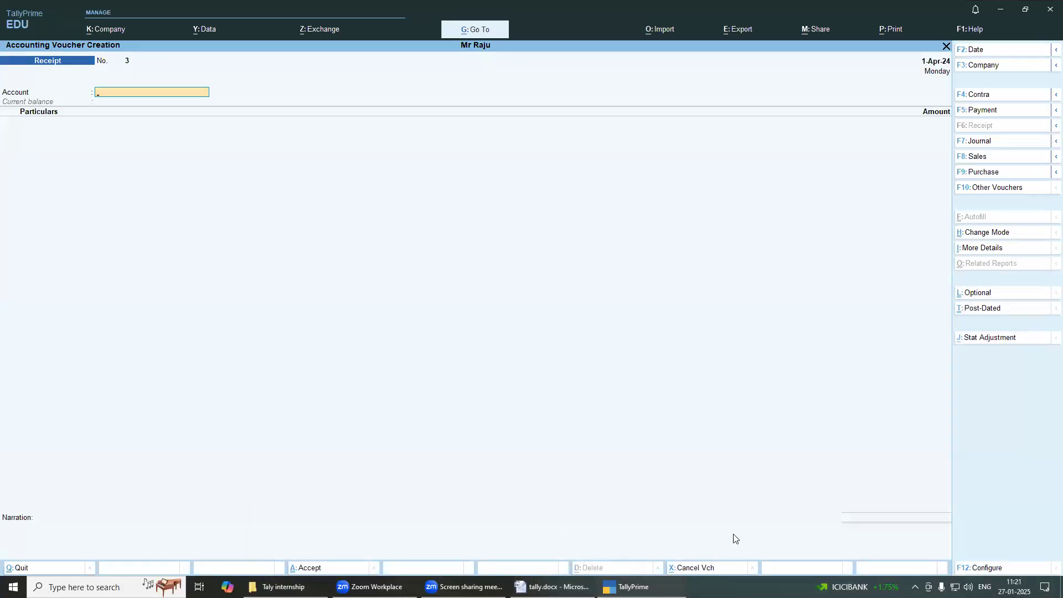
left_click(976, 98)
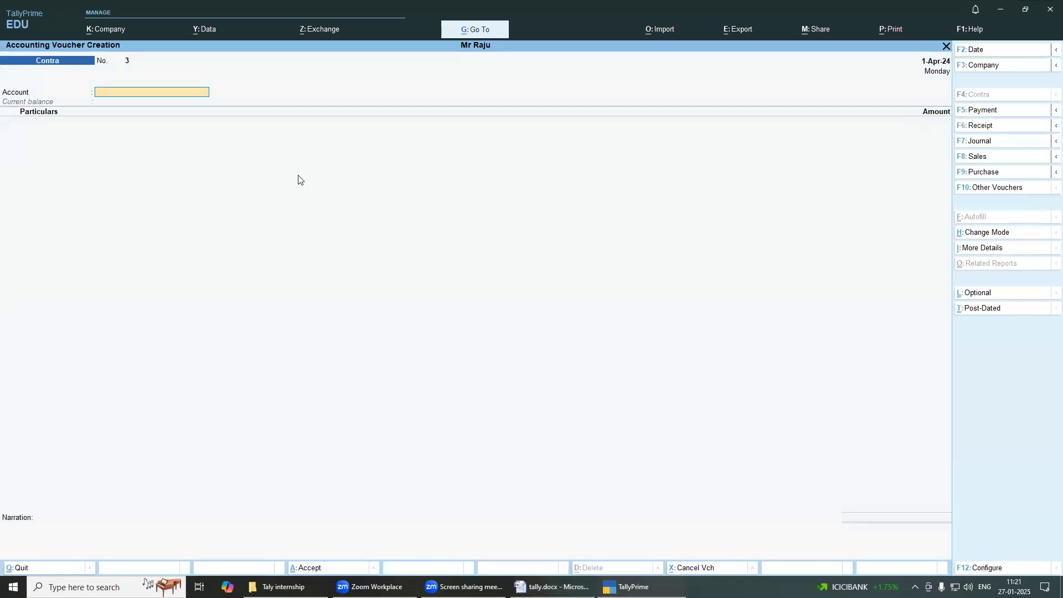
Step: Set Sbi as the contra voucher's account and choose Cash in the particulars
left_click(149, 89)
key("Down")
key("Down")
key("Return")
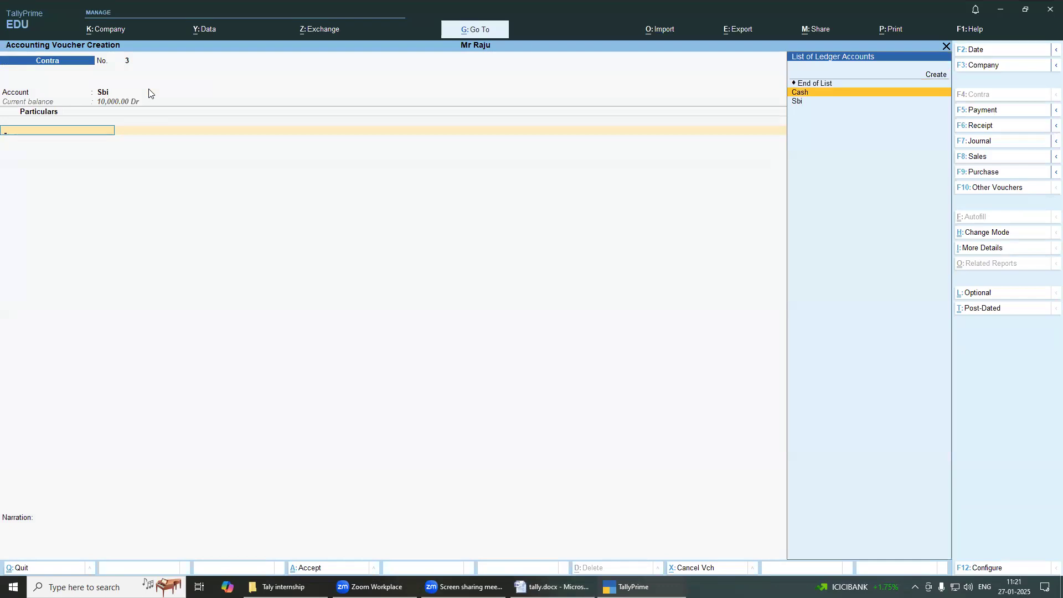
key("Return")
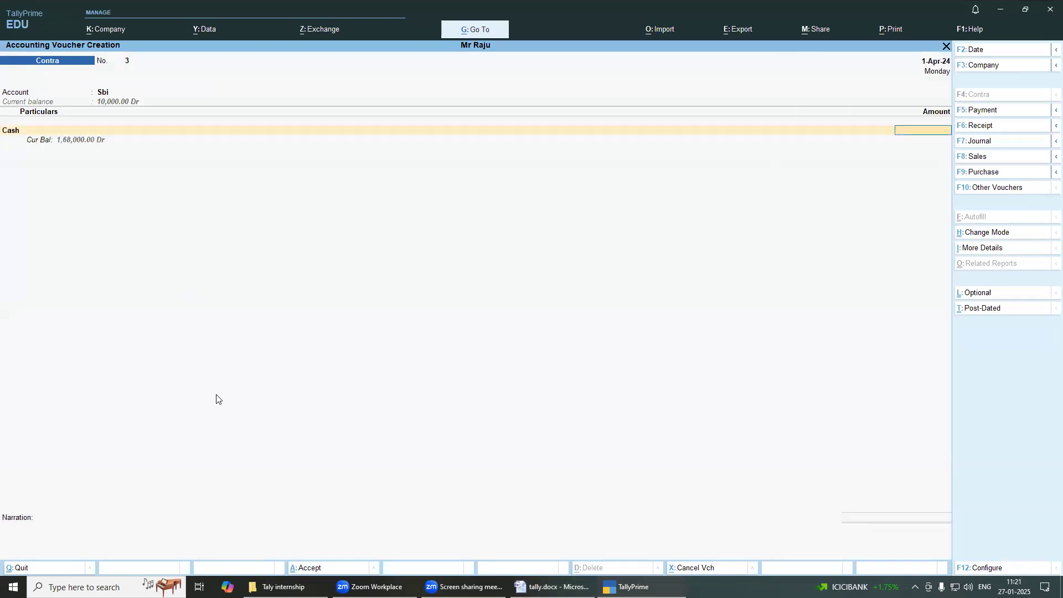
Step: Check the deposit amount in tally.docx, enter 20000 for Cash and accept the default Cash bank allocation for Sbi
left_click(548, 587)
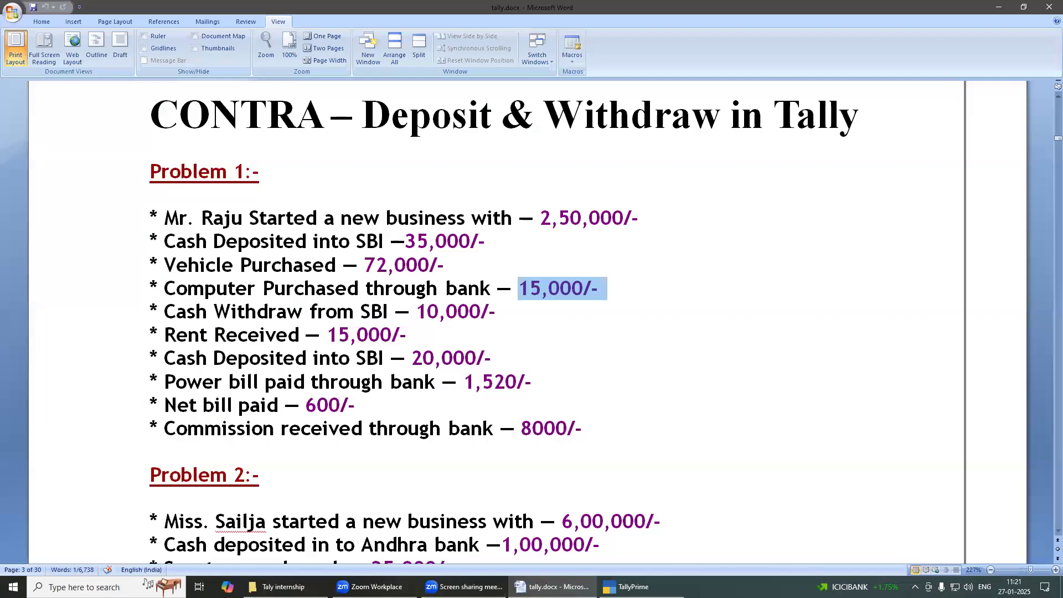
key("alt+Tab")
type("20000")
key("Return")
key("Return")
key("Return")
key("Return")
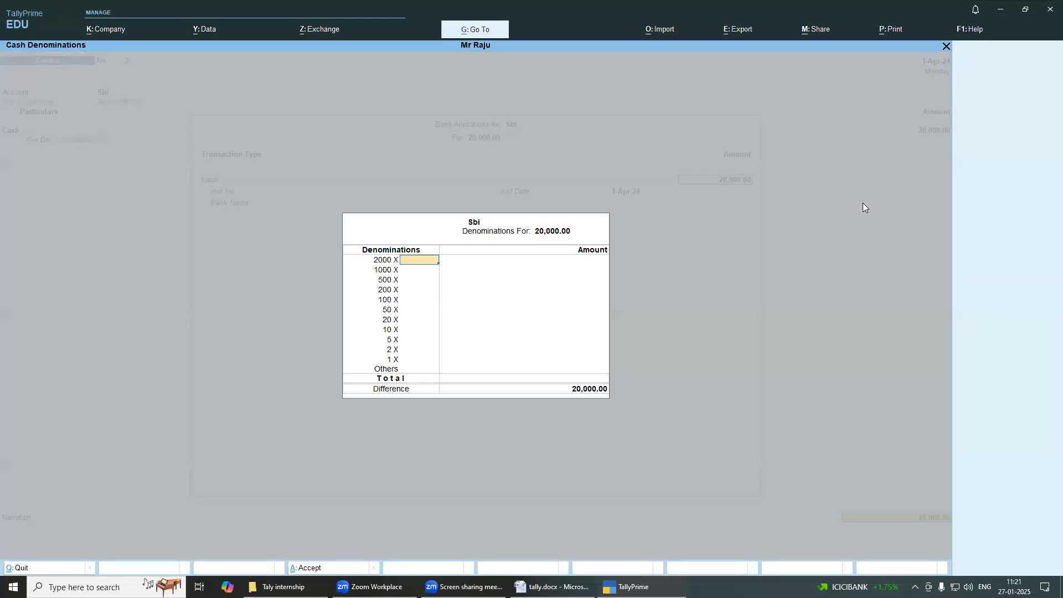
Step: Leave all cash denominations blank and save the contra voucher without narration
key("Return")
key("Return")
key("Return")
key("Return")
key("Return")
key("Return")
key("Return")
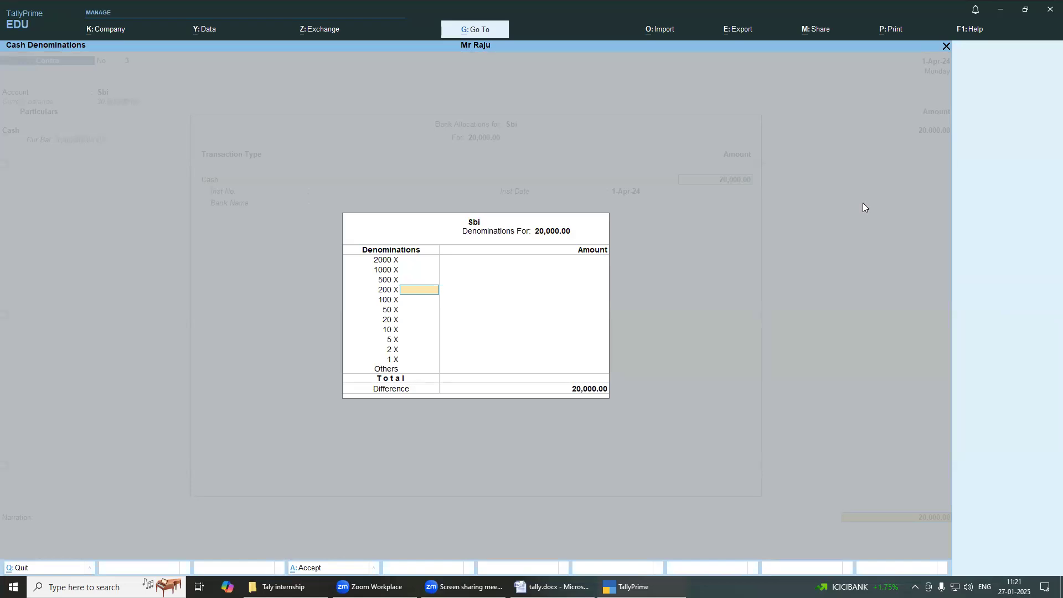
key("Return")
key("Return")
key("Return")
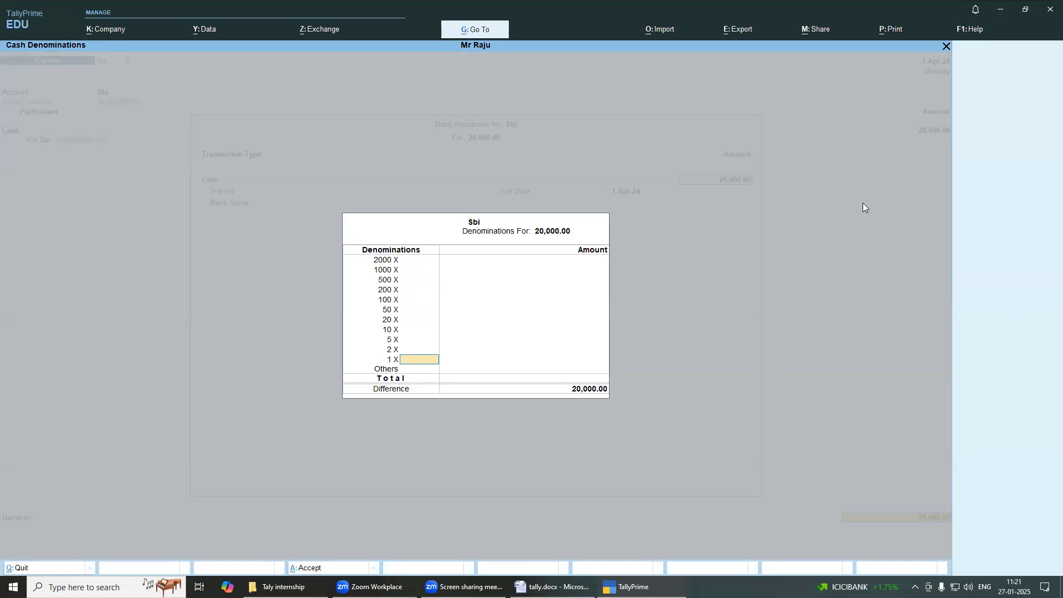
key("Return")
key("Return")
key("Return")
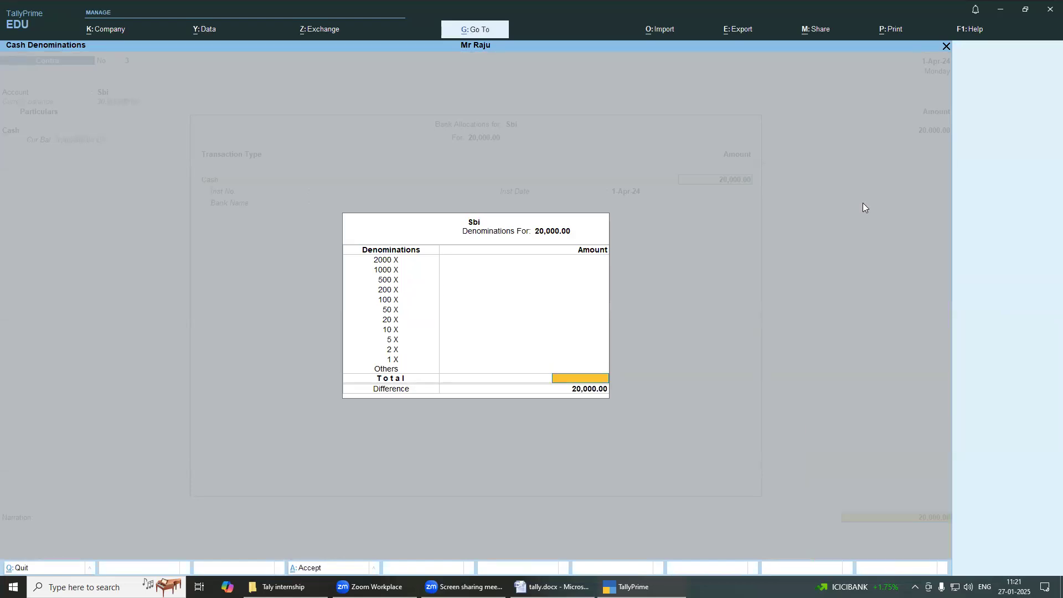
key("Return")
key("Return")
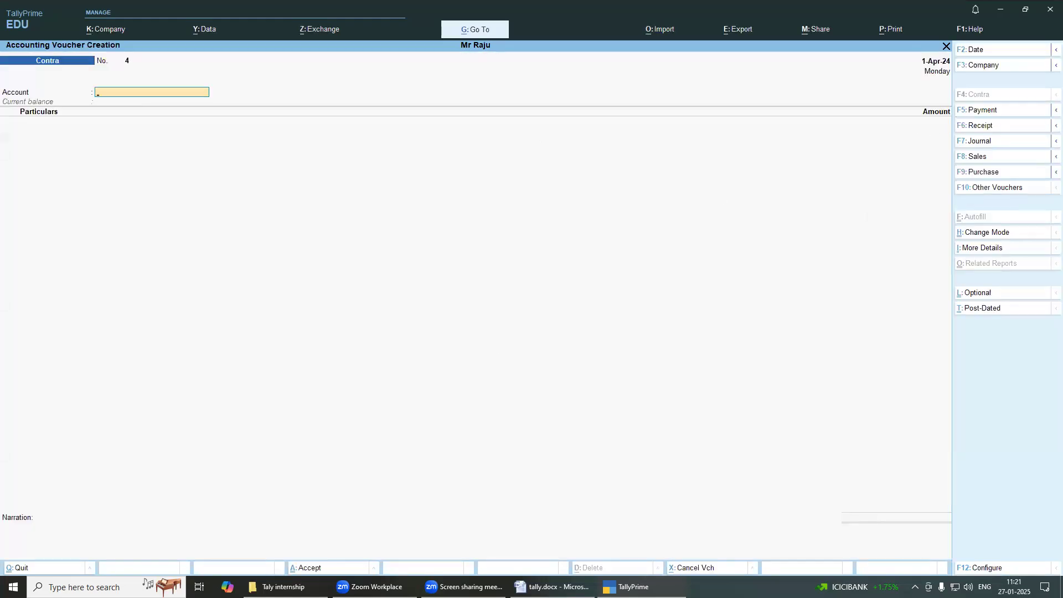
Step: Check the power bill entry in tally.docx, then start a TallyPrime Payment voucher with Sbi as the account
left_click(552, 587)
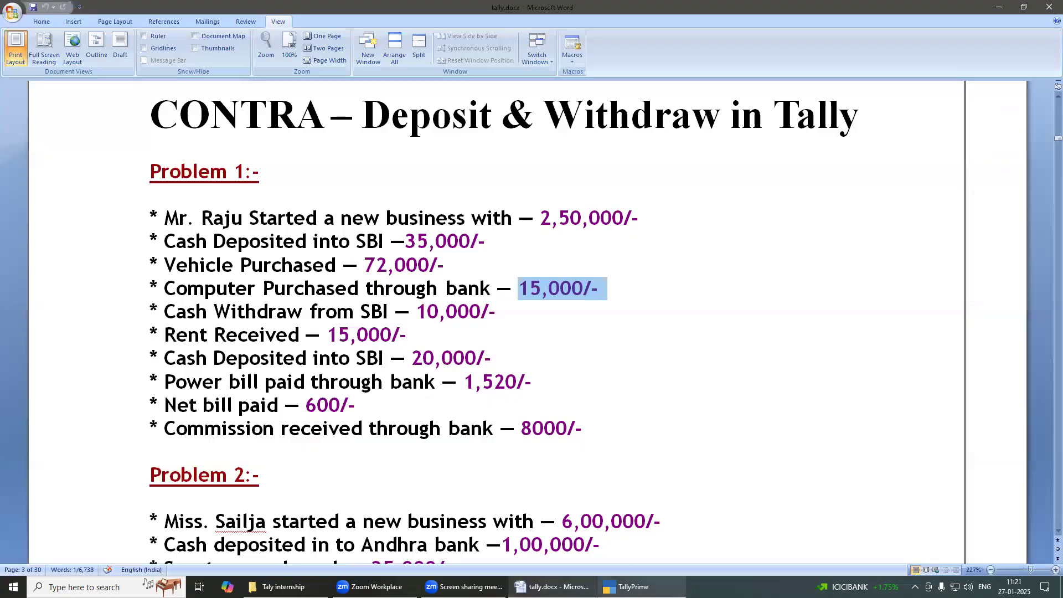
left_click(627, 587)
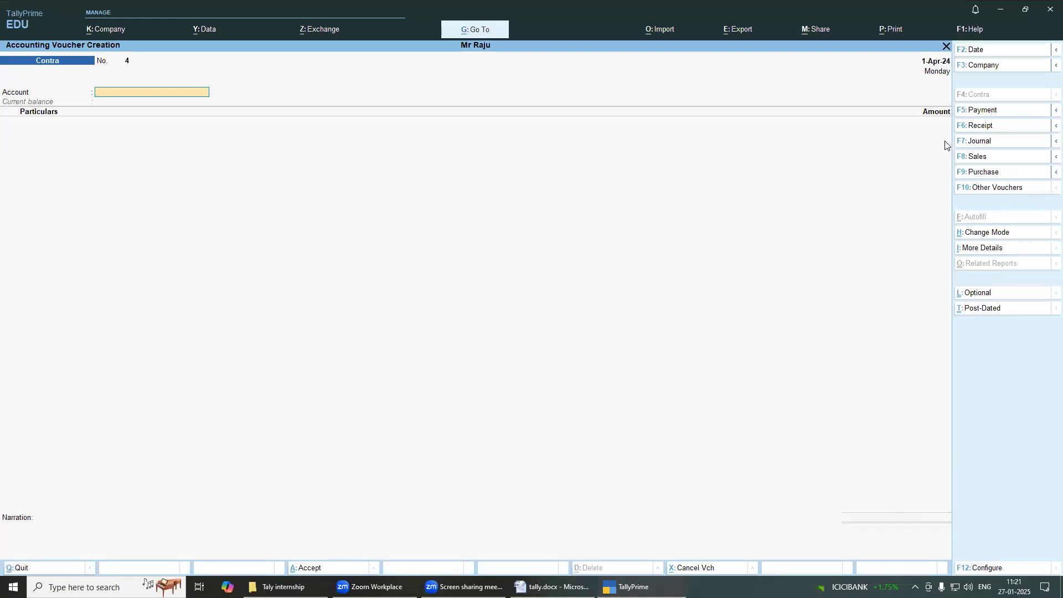
left_click(987, 111)
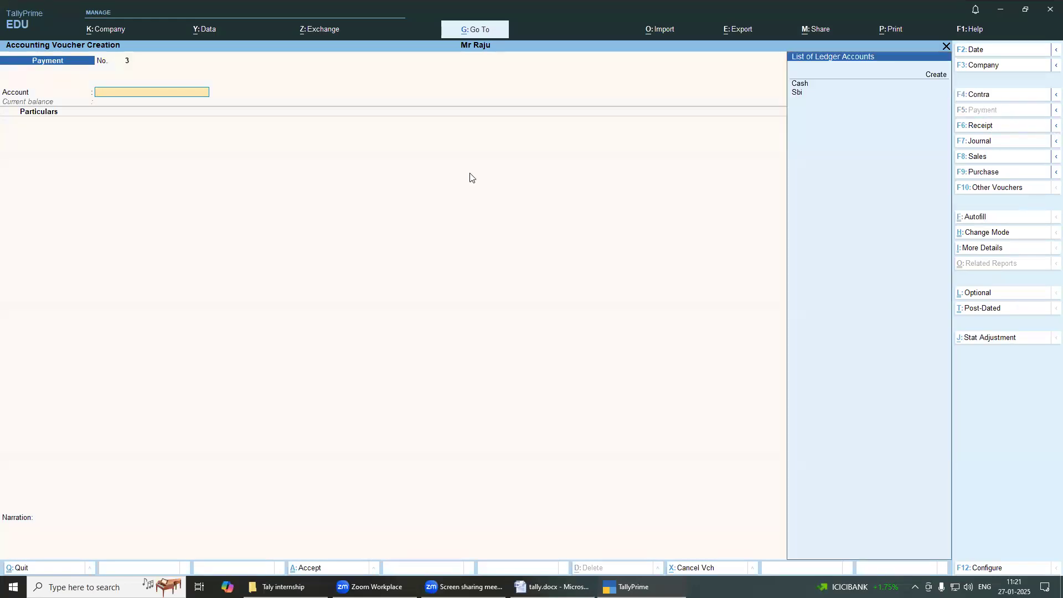
key("Down")
key("Down")
key("Down")
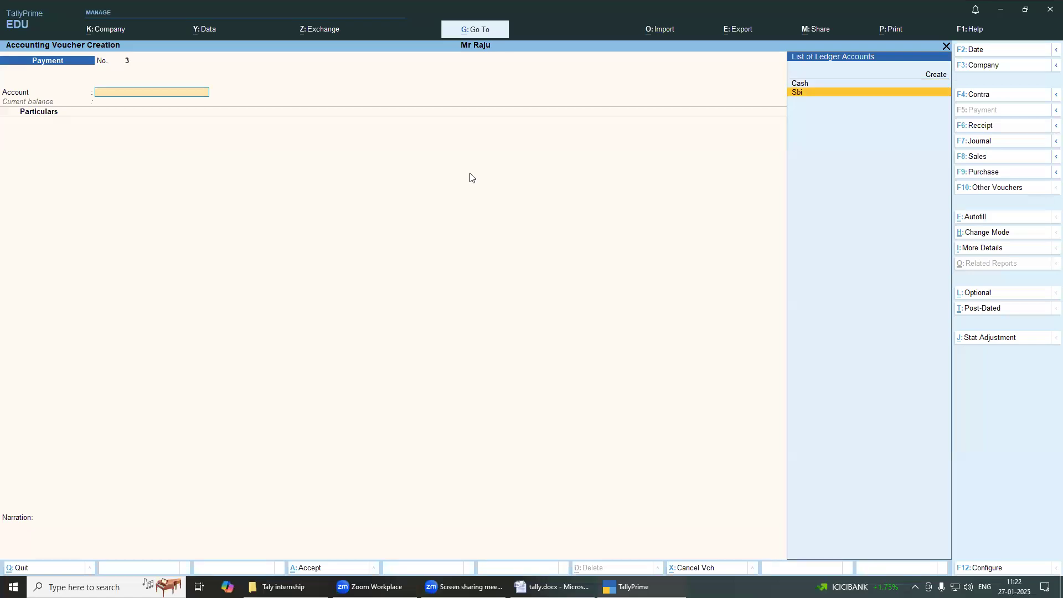
key("Up")
key("Down")
key("Return")
Step: Choose Powerbill A/c in the payment voucher's particulars
key("Down")
key("Down")
key("Down")
key("Down")
key("Down")
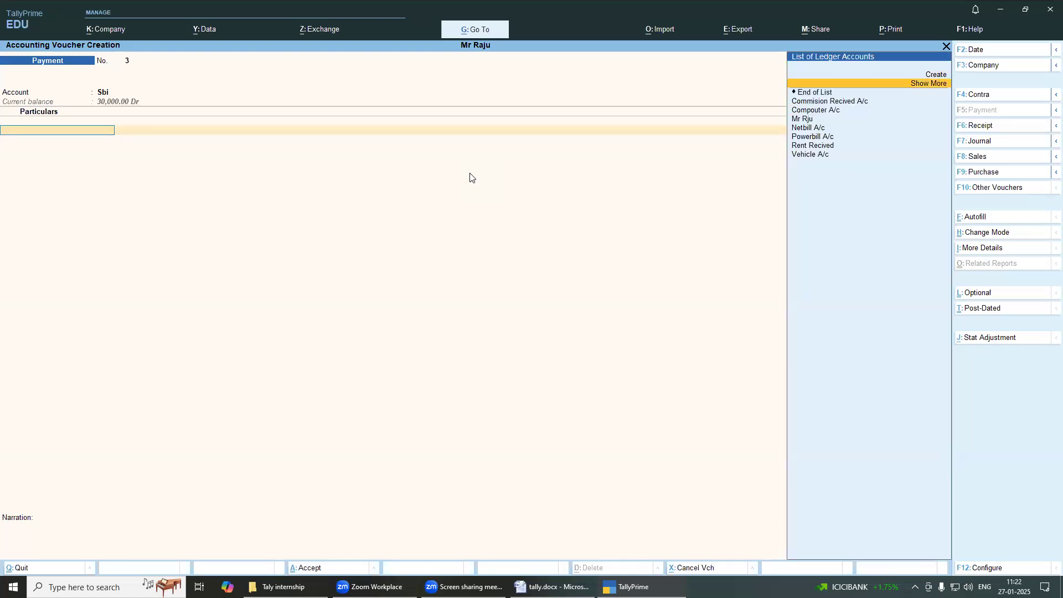
key("Up")
key("Down")
key("Down")
key("Down")
key("Down")
key("Down")
key("Down")
key("Up")
key("Up")
key("Up")
key("Up")
key("Up")
key("Up")
key("Down")
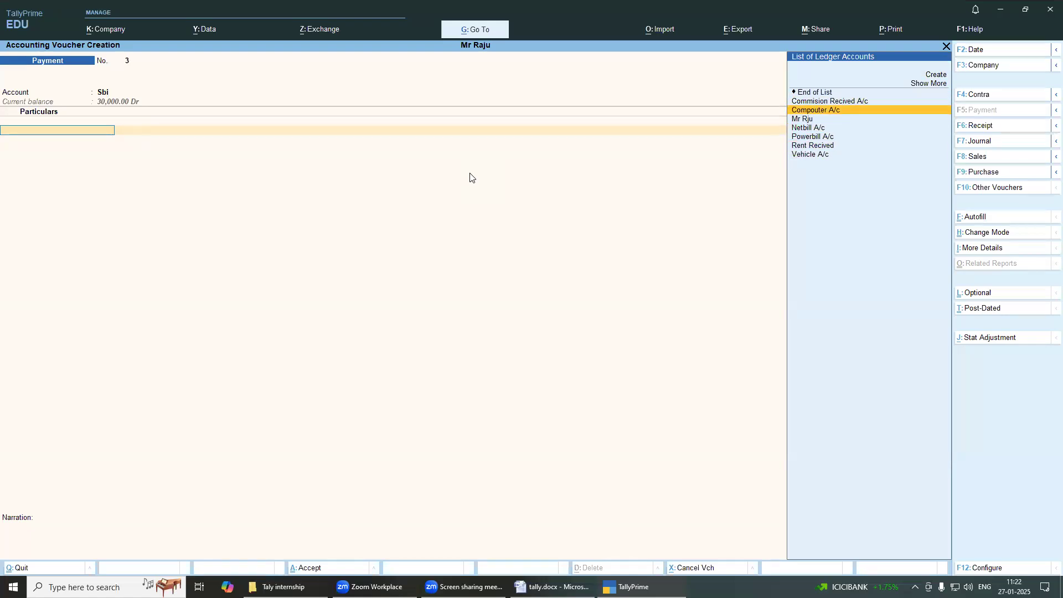
key("Down")
key("Down")
key("Down")
key("Return")
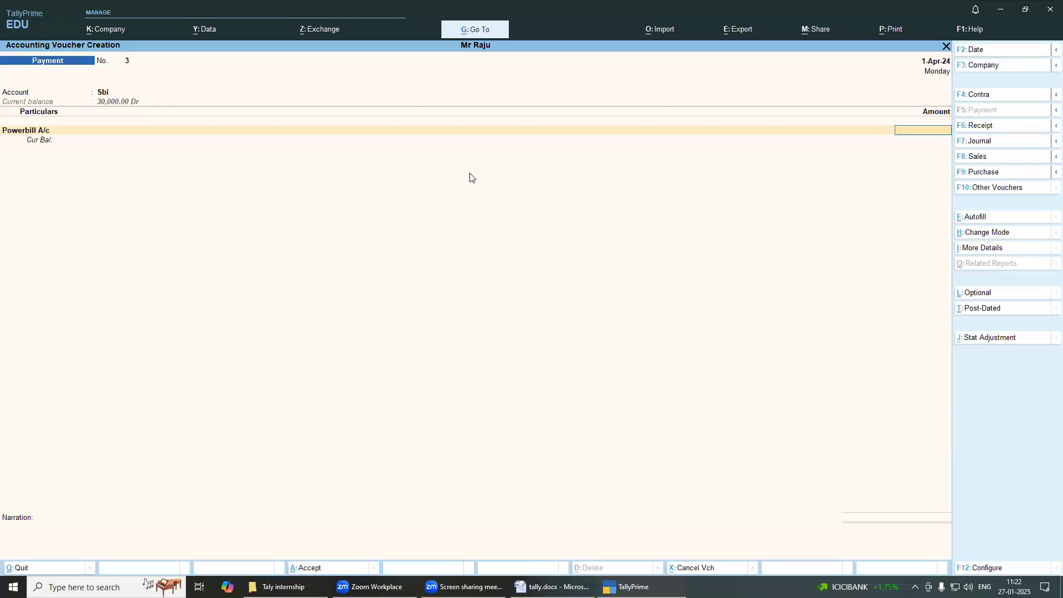
Step: Check the power bill amount in tally.docx, enter 1,520, accept the default bank allocation and save the payment voucher without narration
left_click(540, 588)
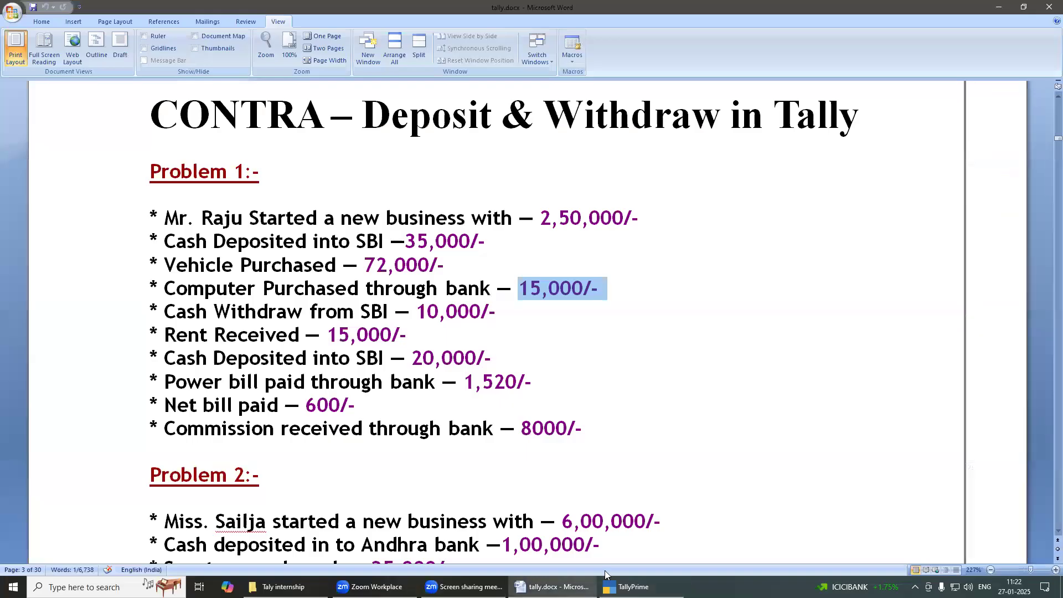
left_click(626, 587)
type("1,520")
key("Return")
key("Return")
key("Return")
key("Return")
key("Return")
key("Return")
key("Return")
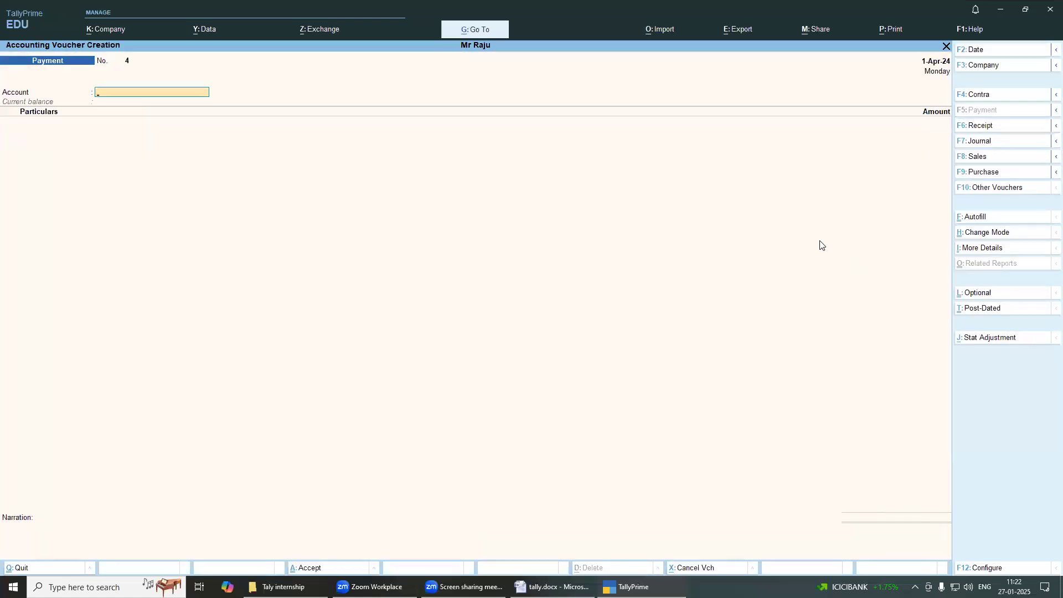
Step: Check the net bill entry in tally.docx and set Cash as the new payment voucher's account in TallyPrime
left_click(573, 588)
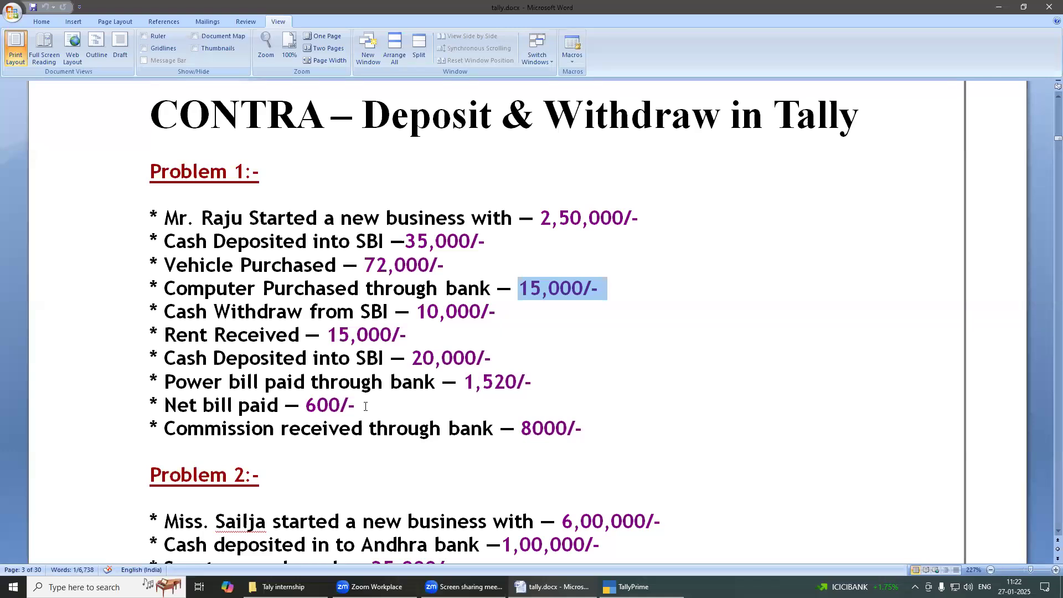
left_click(626, 587)
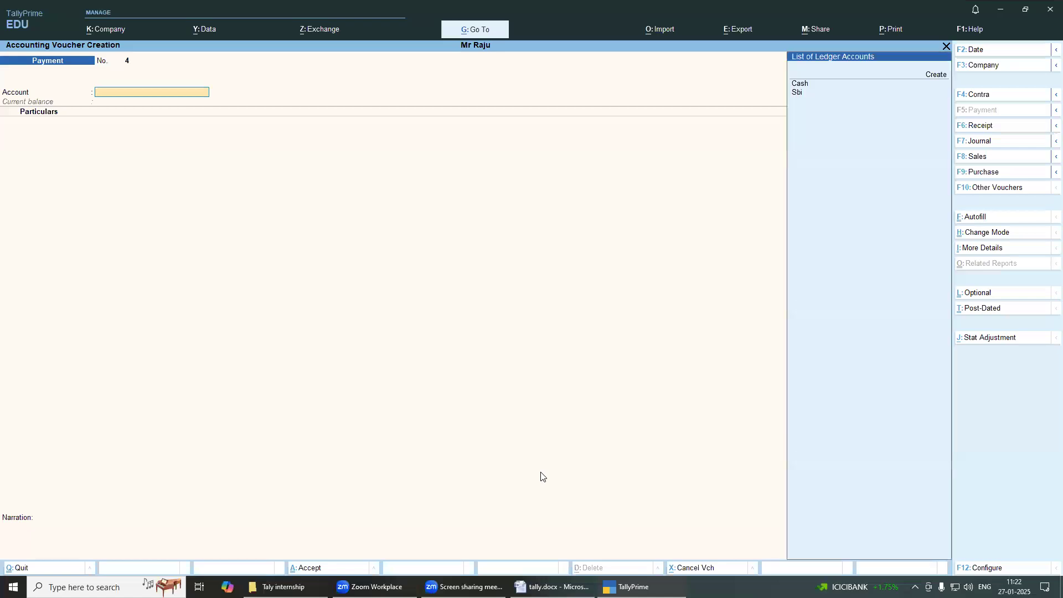
key("Down")
key("Down")
key("Return")
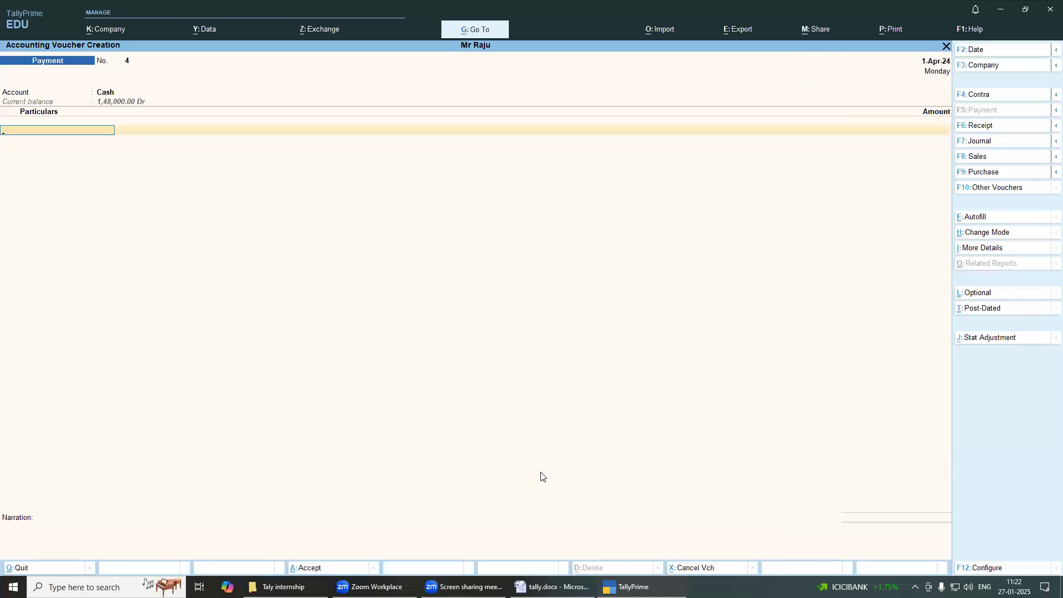
Step: Choose Netbill A/c in the payment voucher's particulars
key("Down")
key("Down")
key("Down")
key("Down")
key("Down")
key("Down")
key("Up")
key("Up")
key("Return")
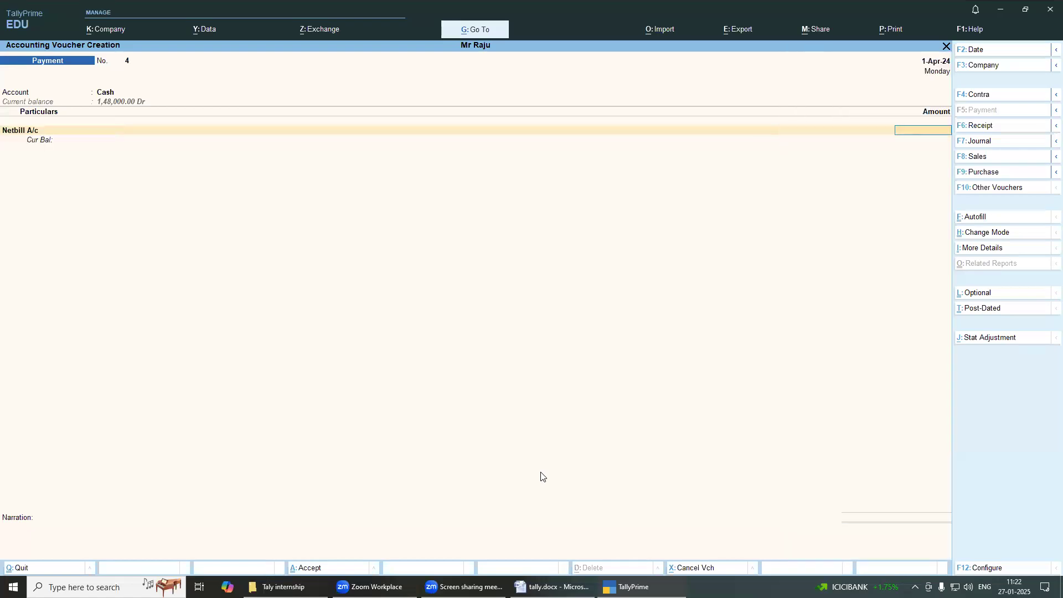
Step: Enter 600 for Netbill A/c and save the payment voucher without narration
type("600")
key("Return")
key("Return")
key("Return")
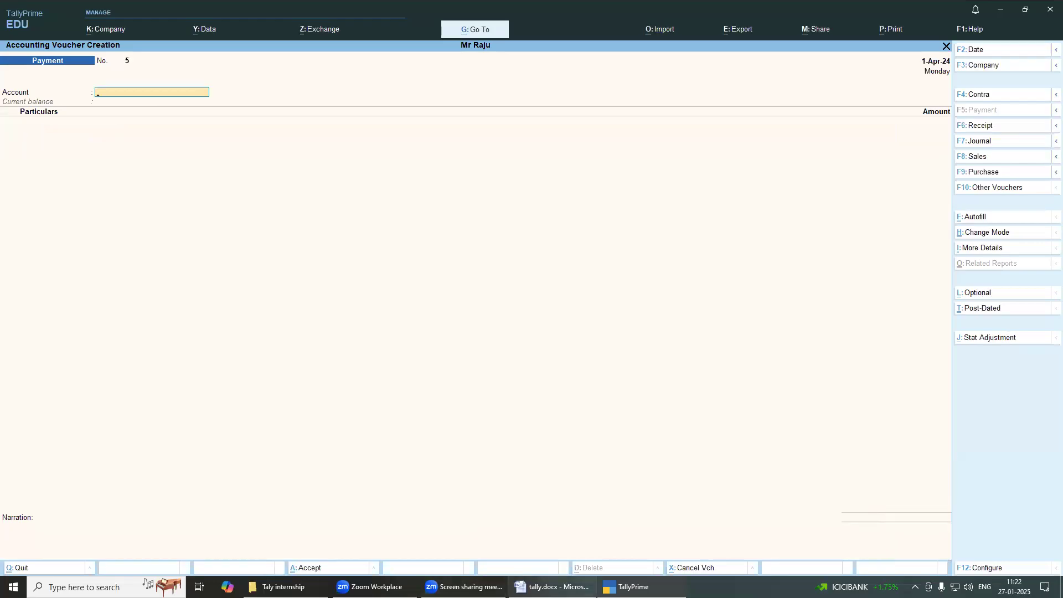
Step: Check the commission received entry in tally.docx and set Sbi as the new payment voucher's account in TallyPrime
left_click(551, 586)
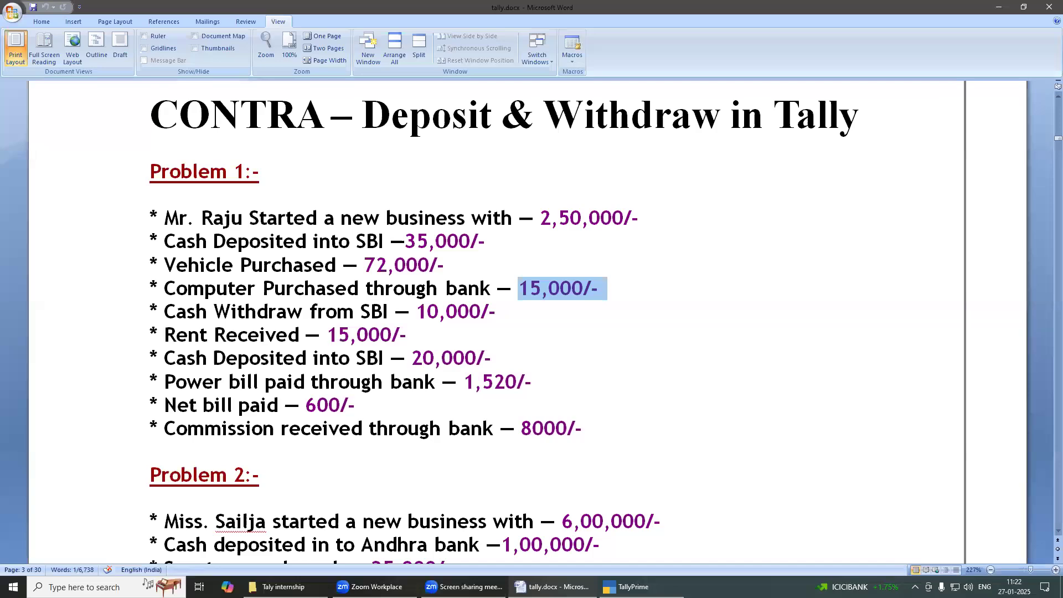
key("alt+Tab")
key("Down")
key("Down")
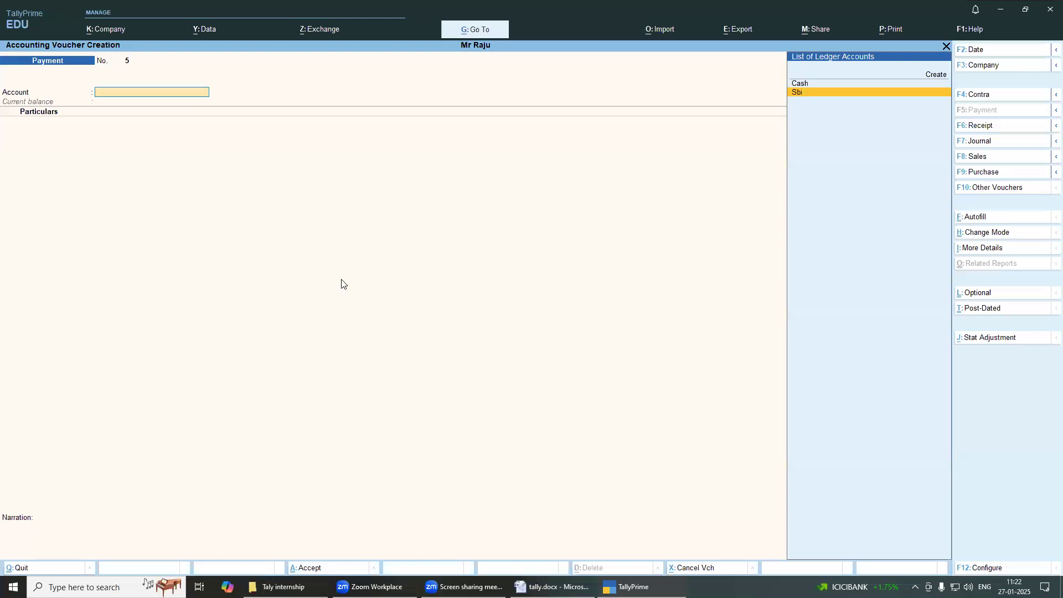
key("Up")
key("Down")
key("Up")
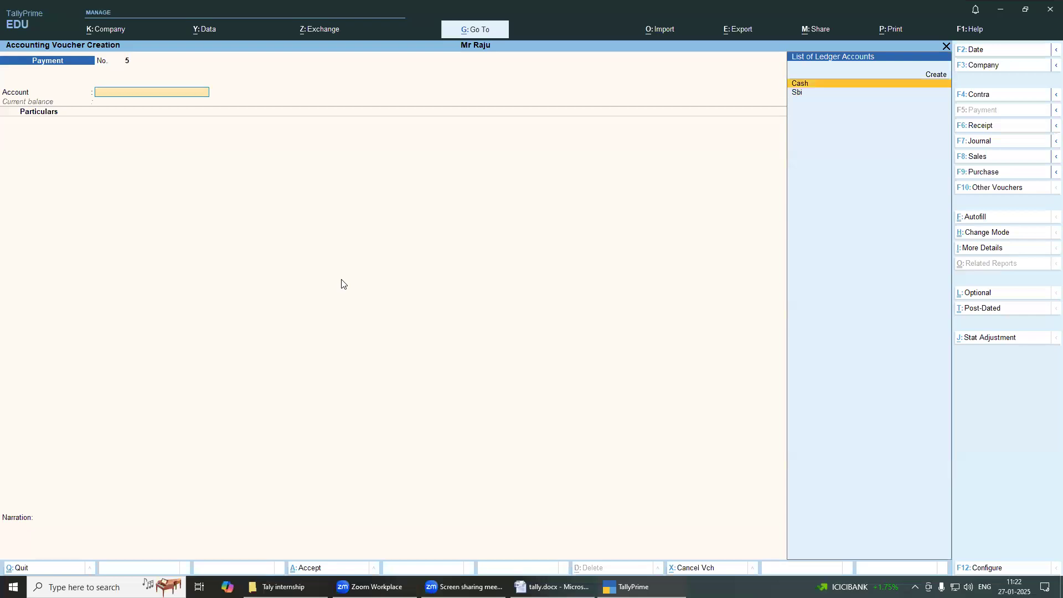
key("Down")
key("Return")
Step: Set Sbi as the payment voucher's account and choose Commision Recived A/c in its particulars
key("Down")
key("Down")
key("Down")
key("Down")
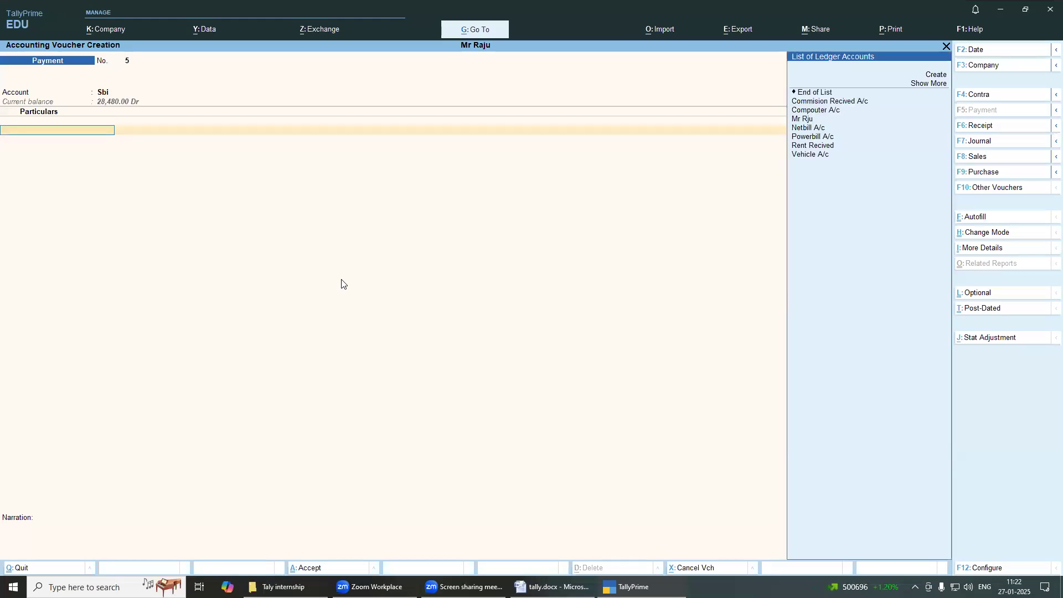
key("Down")
key("Down")
key("Down")
key("Down")
key("Up")
key("Up")
key("Up")
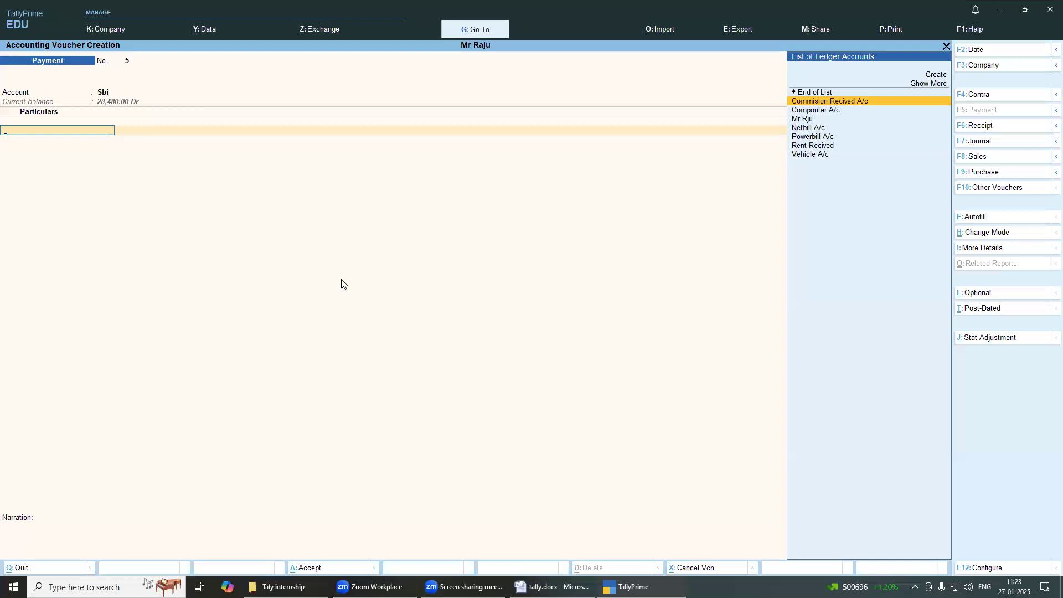
key("Return")
Step: Enter 8000 for Commision Recived A/c, accept the Cheque bank allocation and save the payment voucher without narration
type("8000")
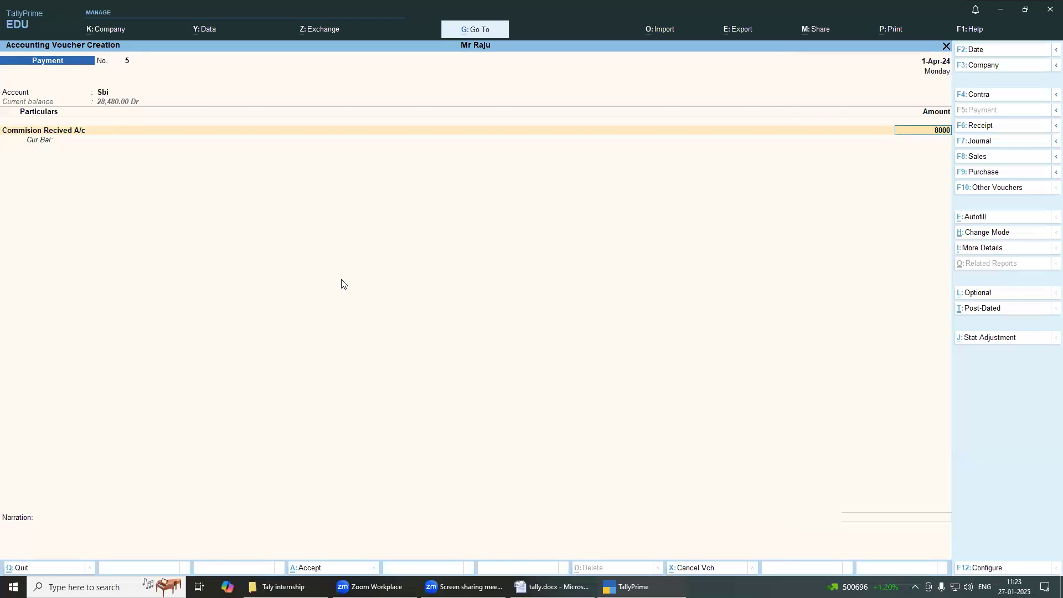
key("Return")
key("Return")
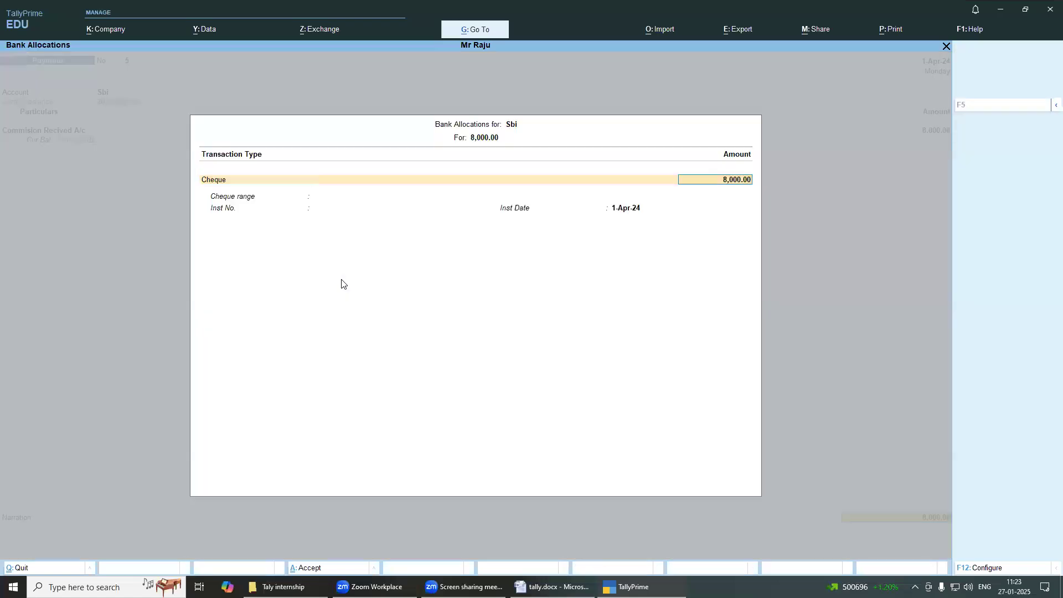
key("Return")
key("Return")
key("Return")
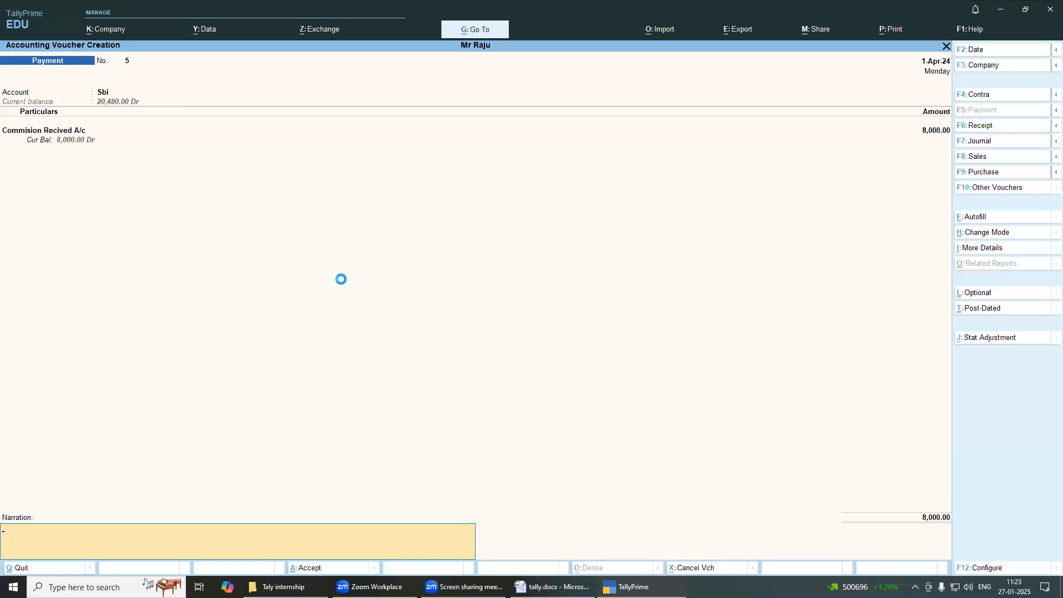
key("Return")
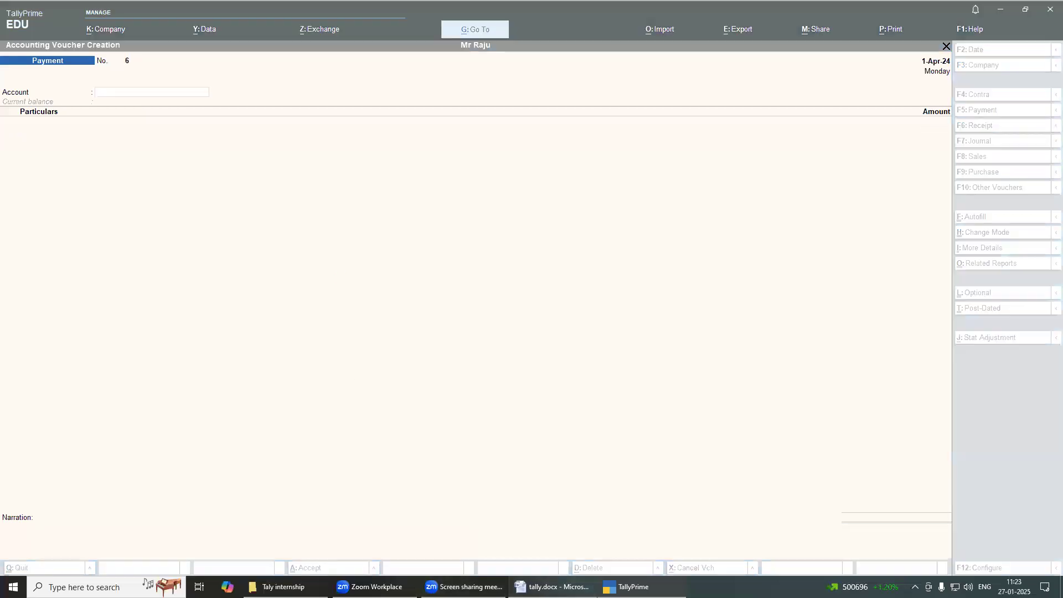
Step: Check the Problem 1 entries in tally.docx and return to the Gateway of Tally in TallyPrime
key("alt+Tab")
key("alt+Tab")
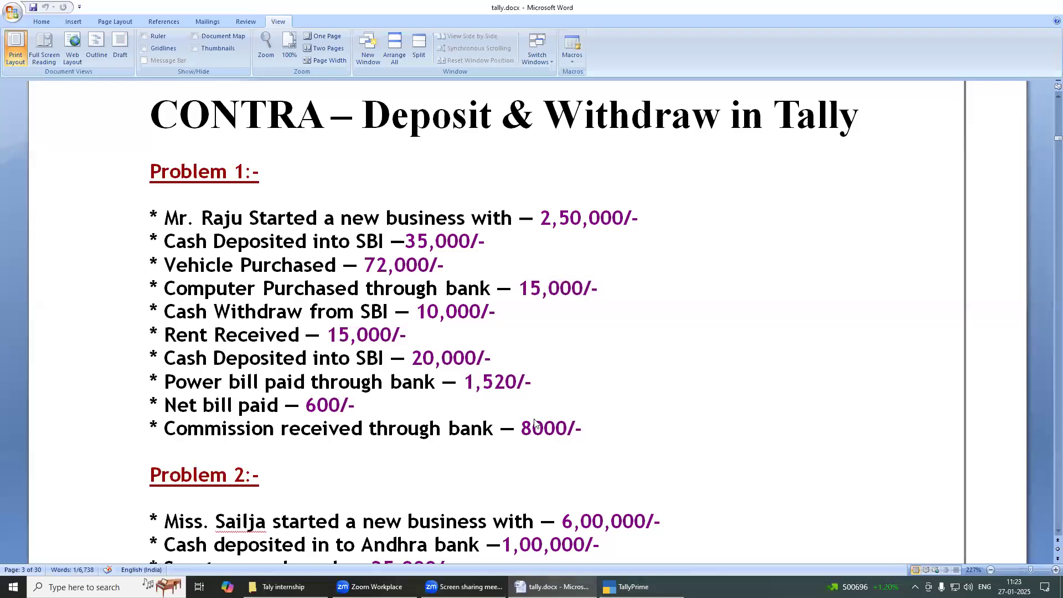
key("Escape")
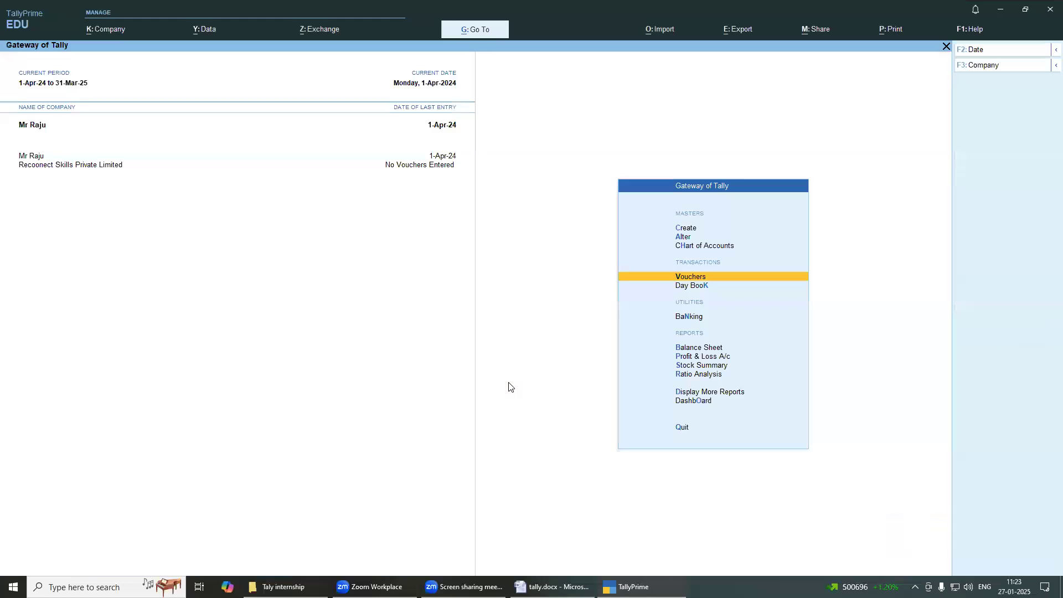
Step: Review the company's Balance Sheet and Profit & Loss A/c reports and return to the Gateway of Tally
key("Down")
key("Down")
key("Down")
key("Down")
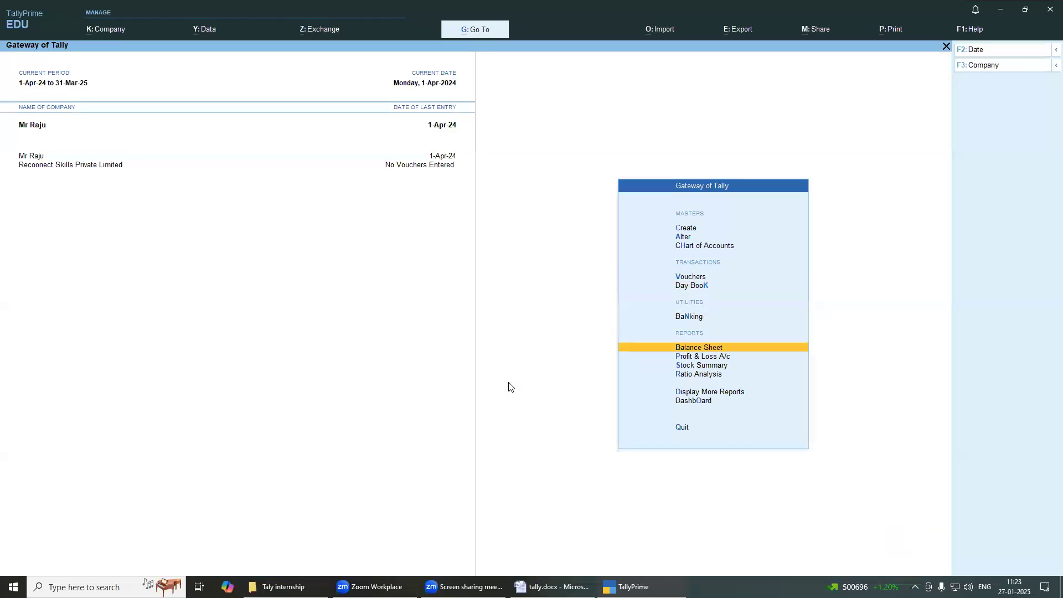
key("Return")
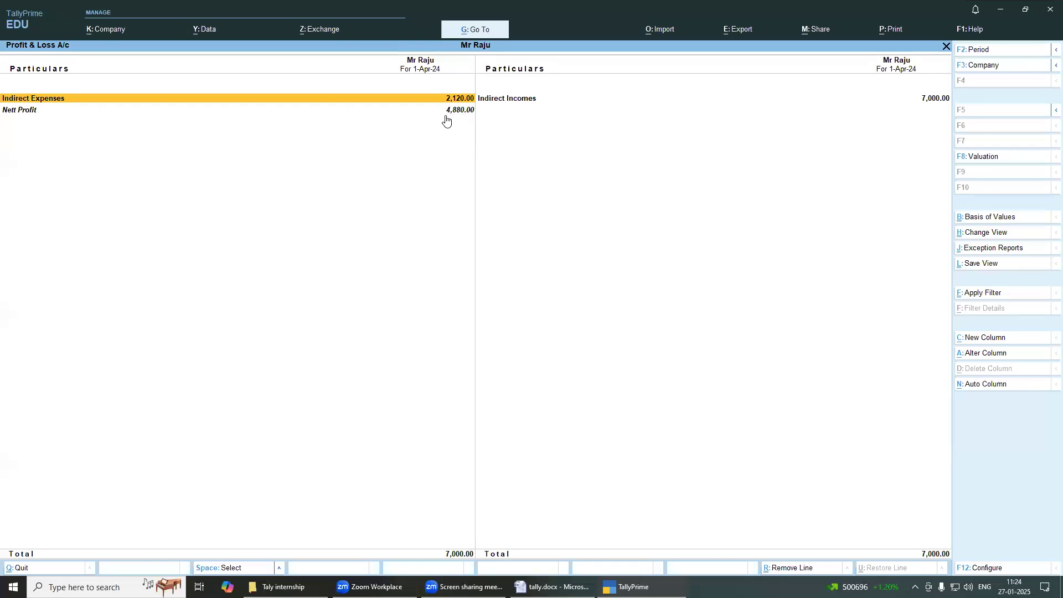
key("Escape")
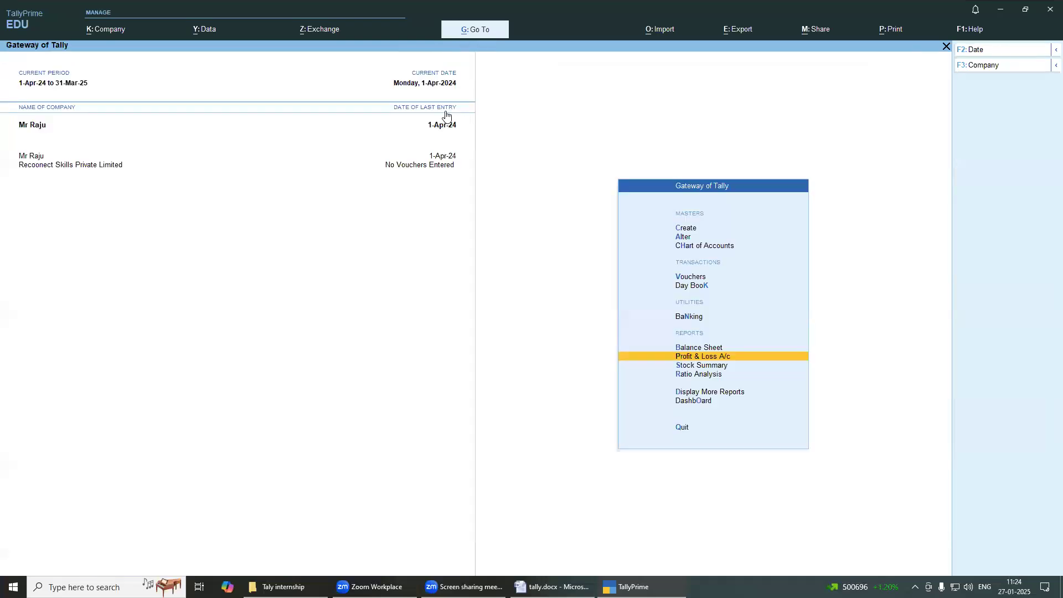
Step: Examine the Balance Sheet's current assets down to the bank account details, and return to the Gateway of Tally
key("Up")
key("Return")
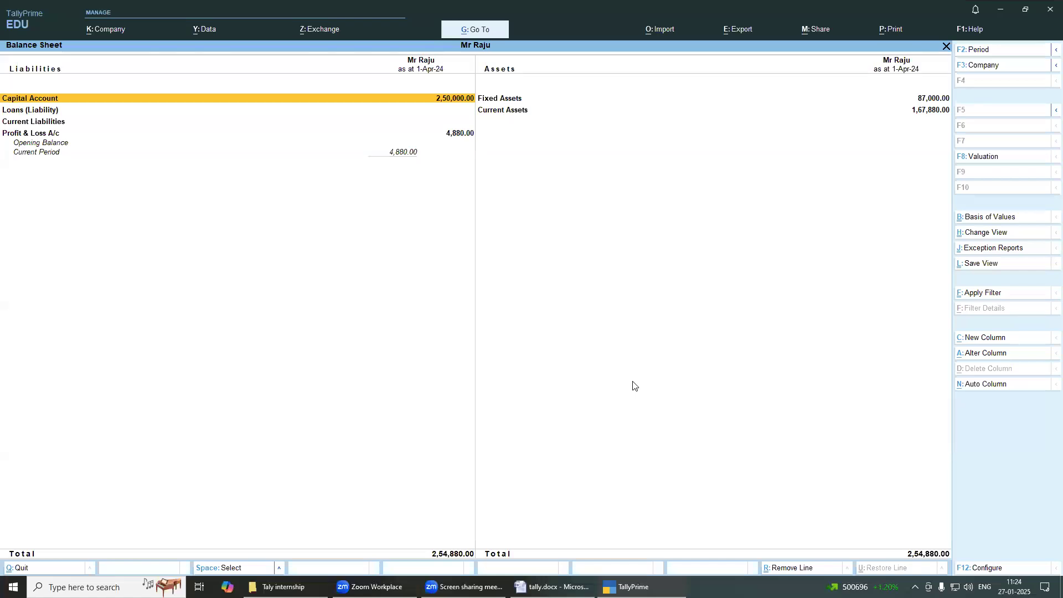
key("Right")
key("Down")
key("Return")
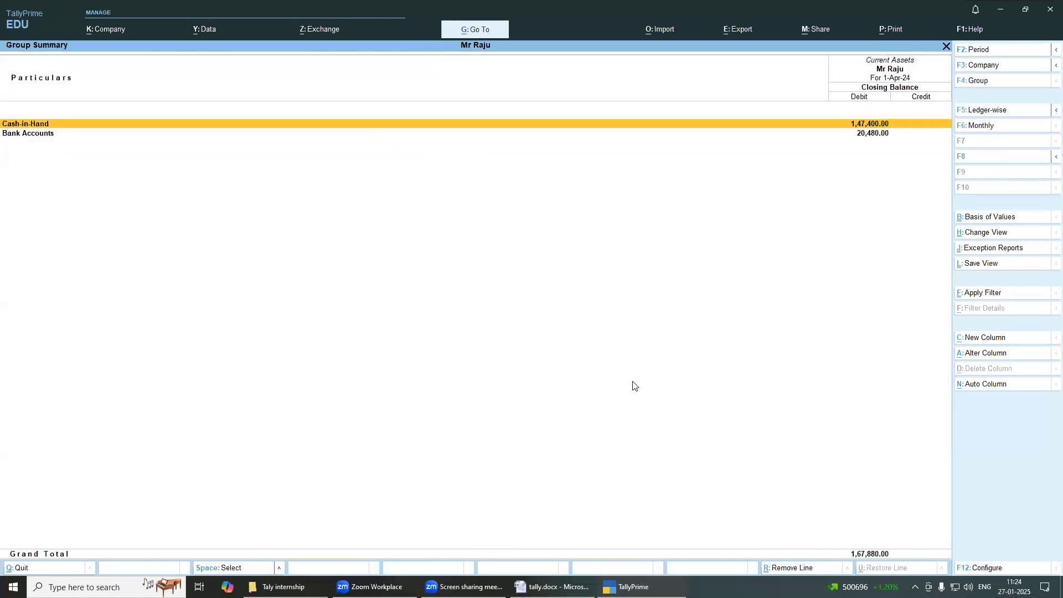
key("Down")
key("Return")
key("Return")
key("Escape")
key("Escape")
key("Escape")
key("Escape")
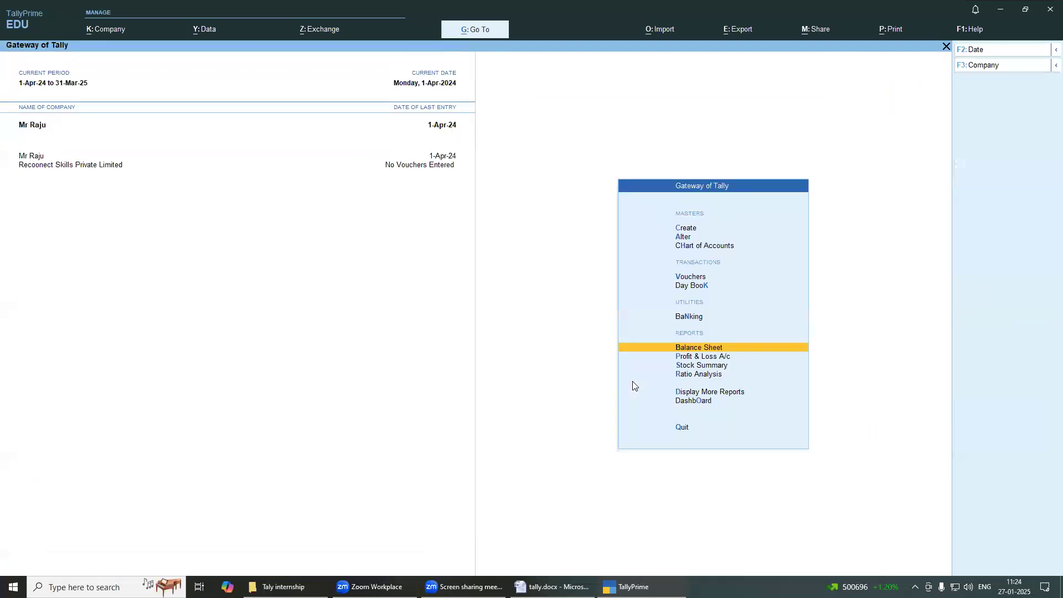
Step: Switch to tally.docx and capture the contra heading and Problem 1 list with the Snipping Tool
left_click(552, 587)
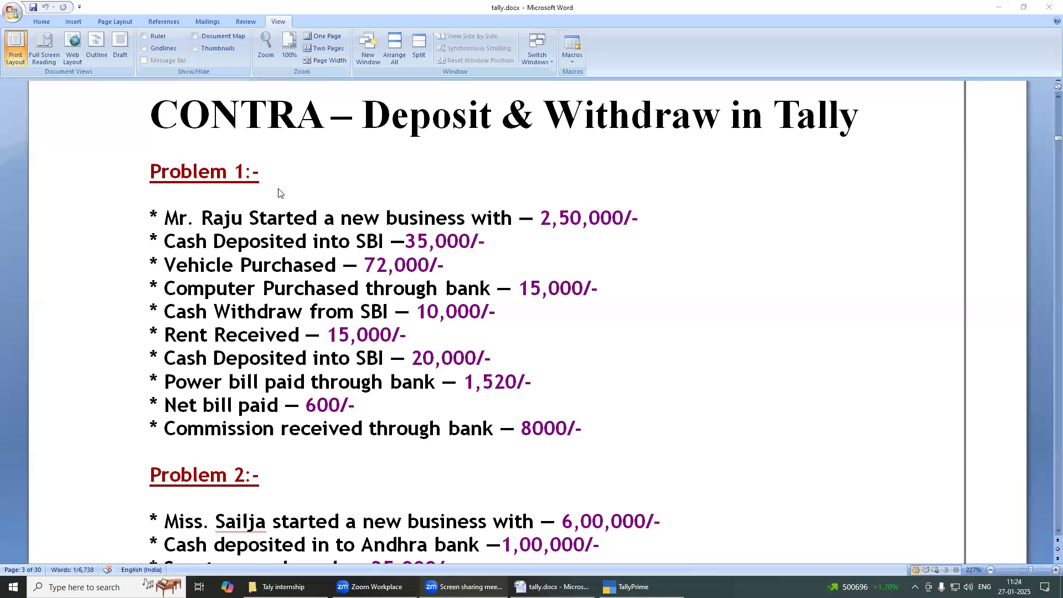
key("super")
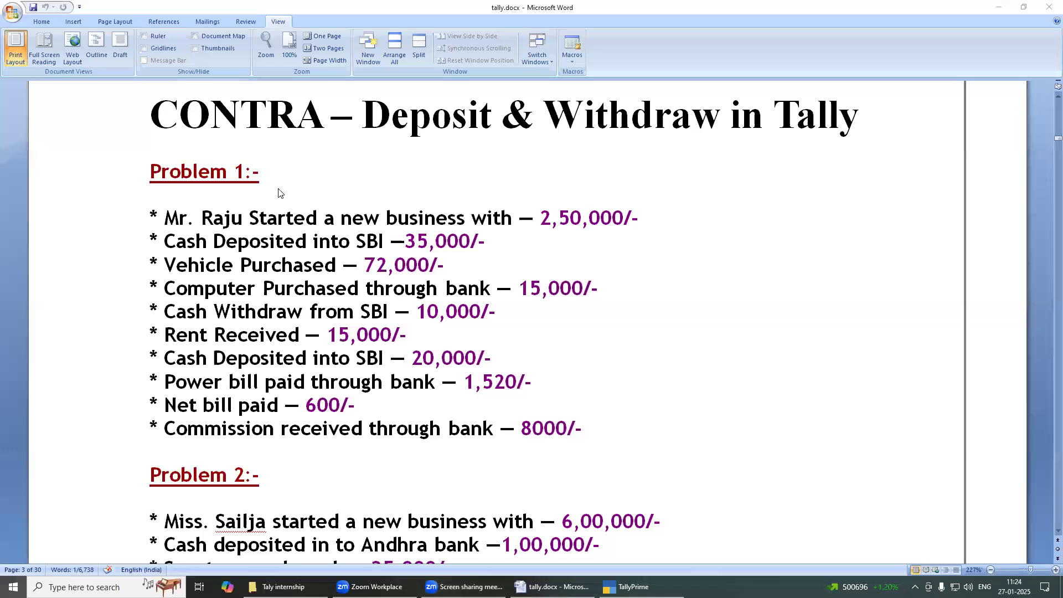
type("snip")
left_click(104, 356)
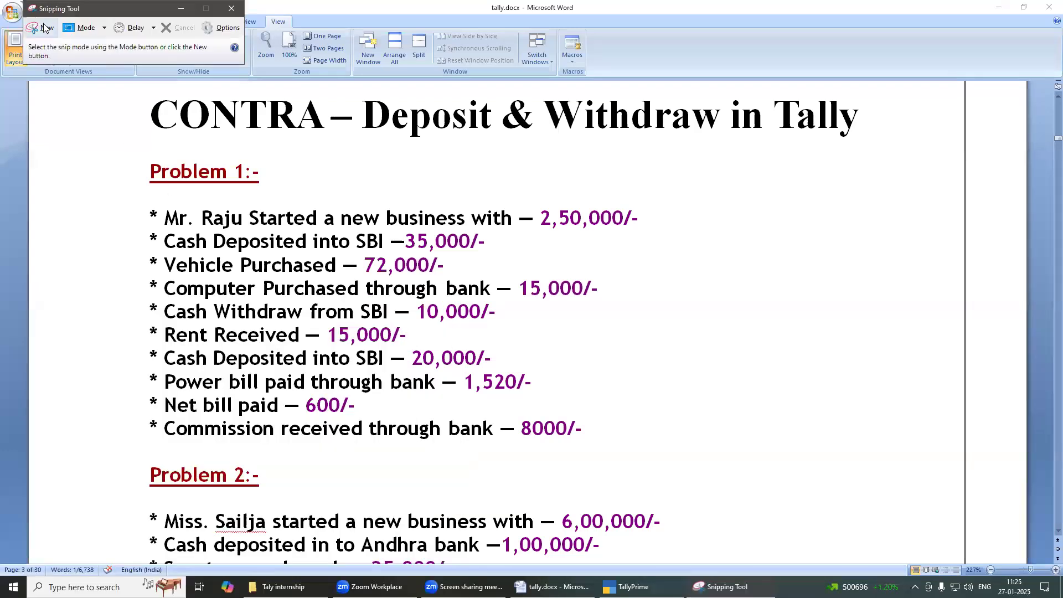
left_click(42, 27)
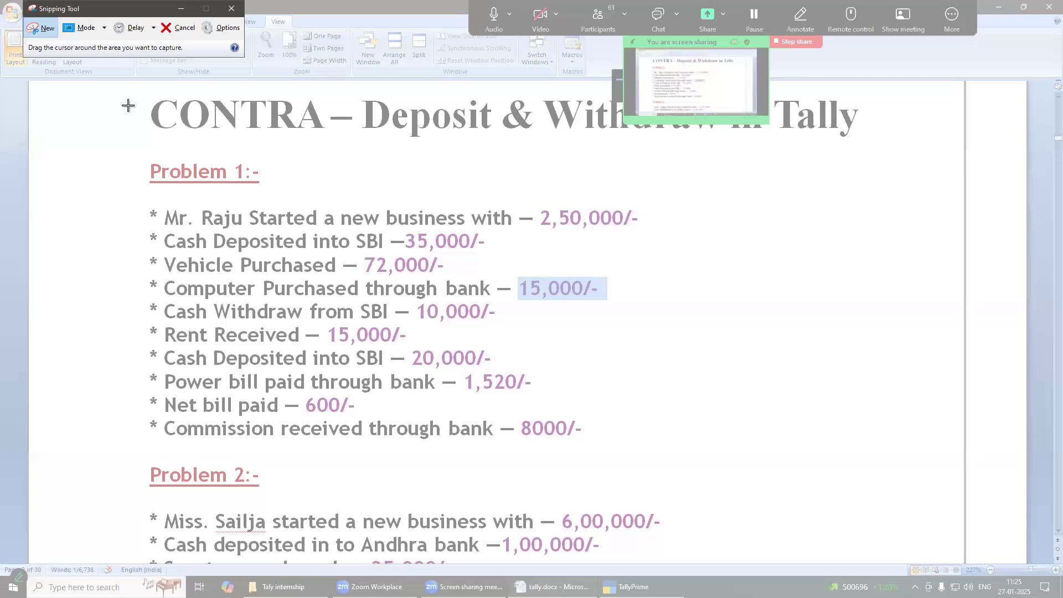
left_click_drag(122, 86, 869, 468)
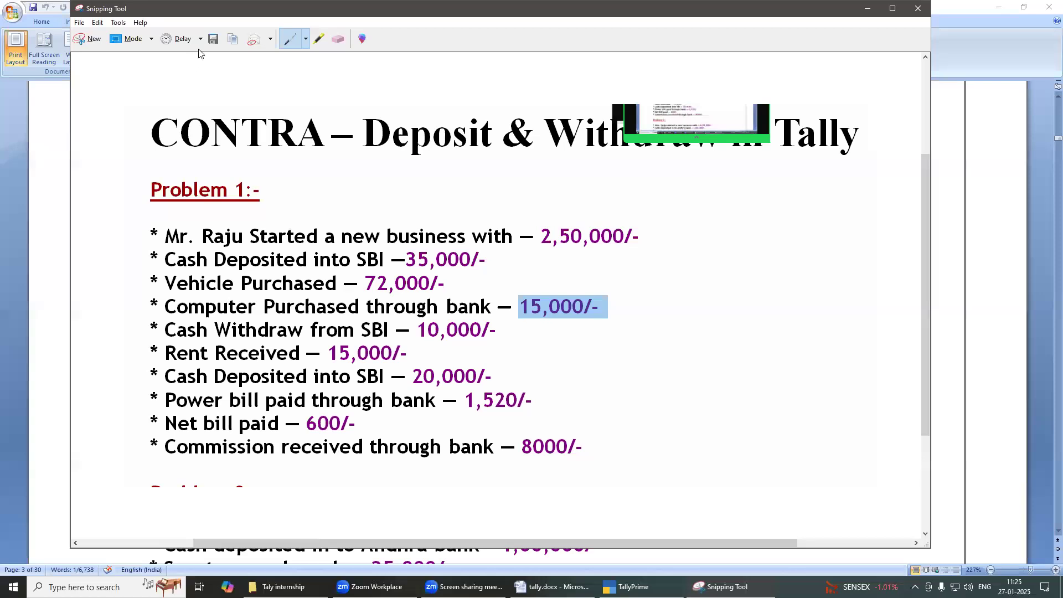
Step: Save the capture as the PNG file contra in the Desktop's Taly internship folder
left_click(213, 39)
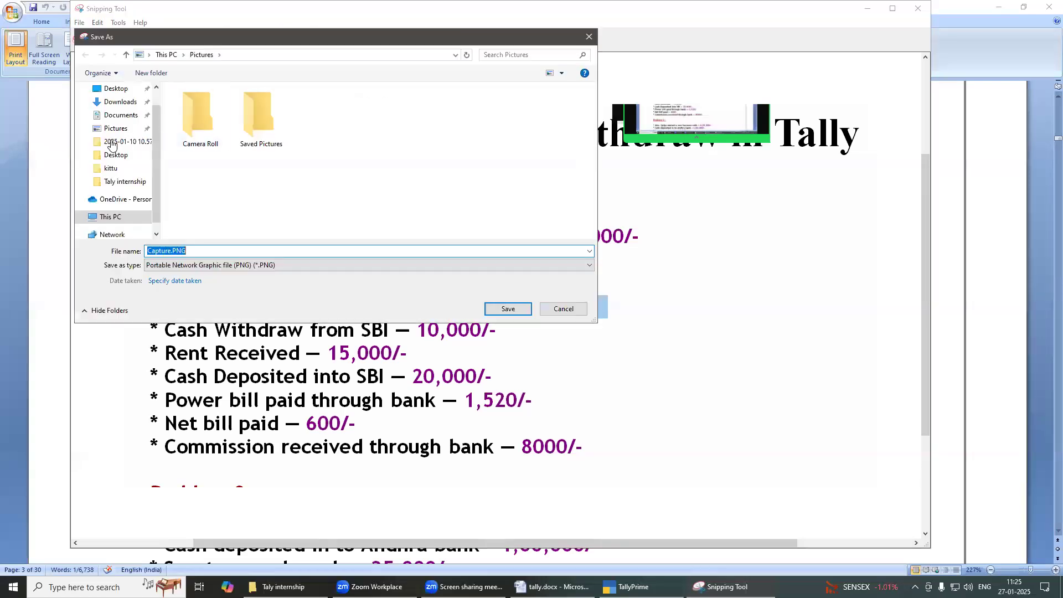
left_click(116, 89)
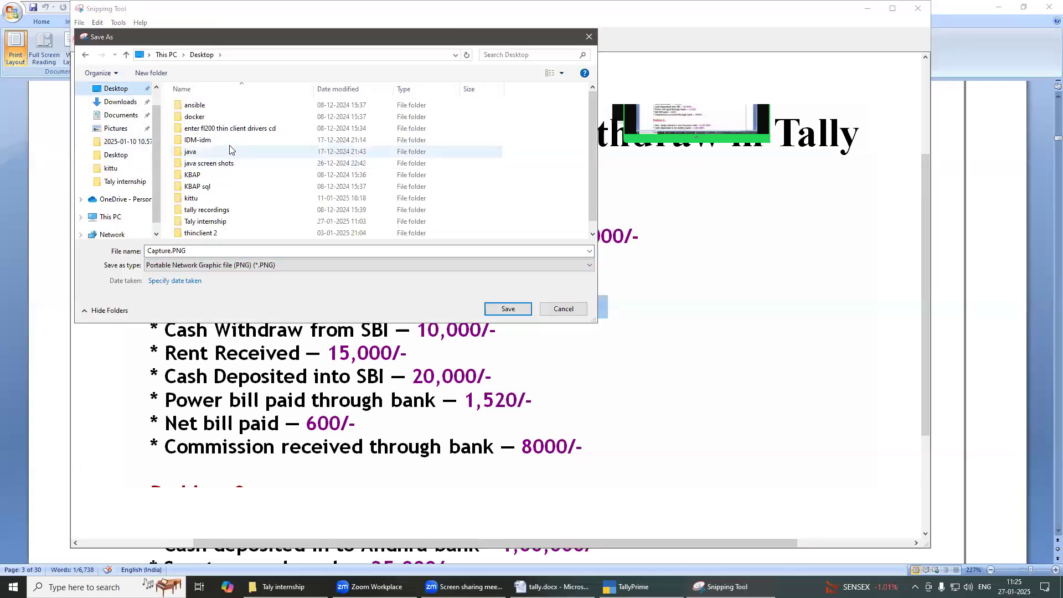
scroll(208, 135, "down", 1)
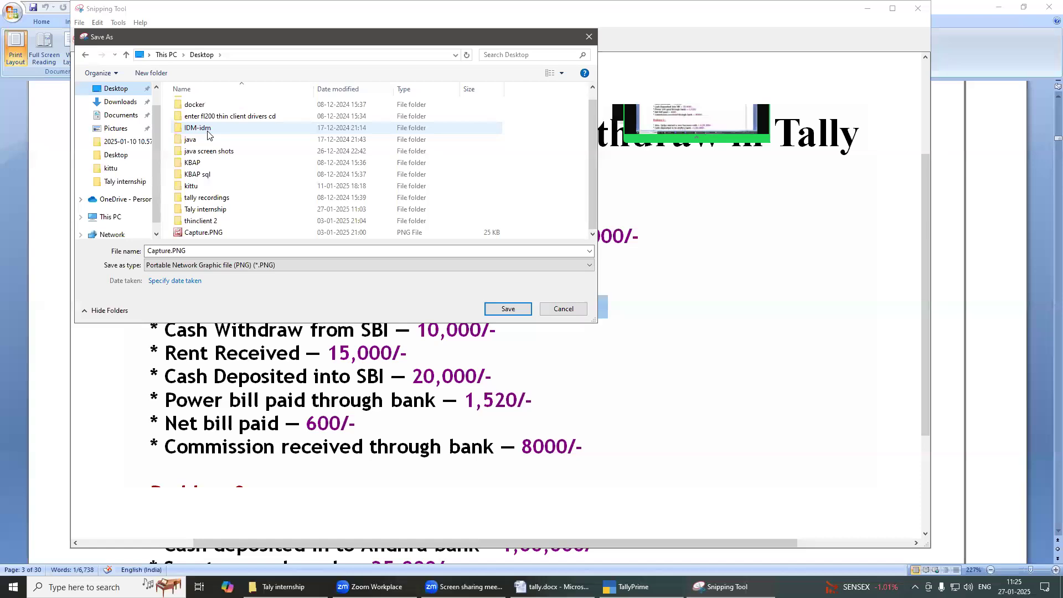
double_click(216, 209)
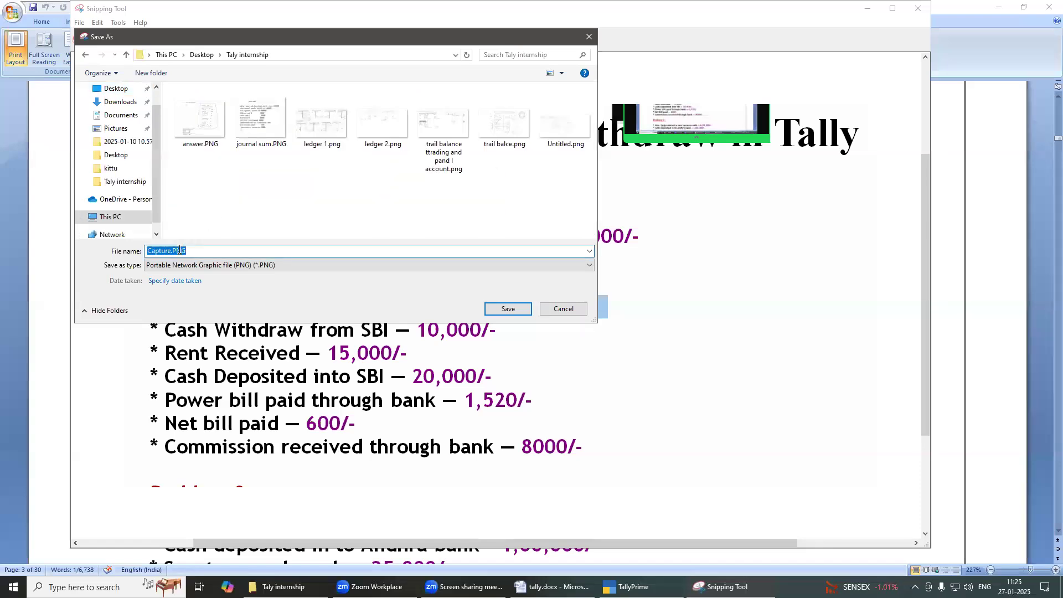
type("contra")
left_click(508, 308)
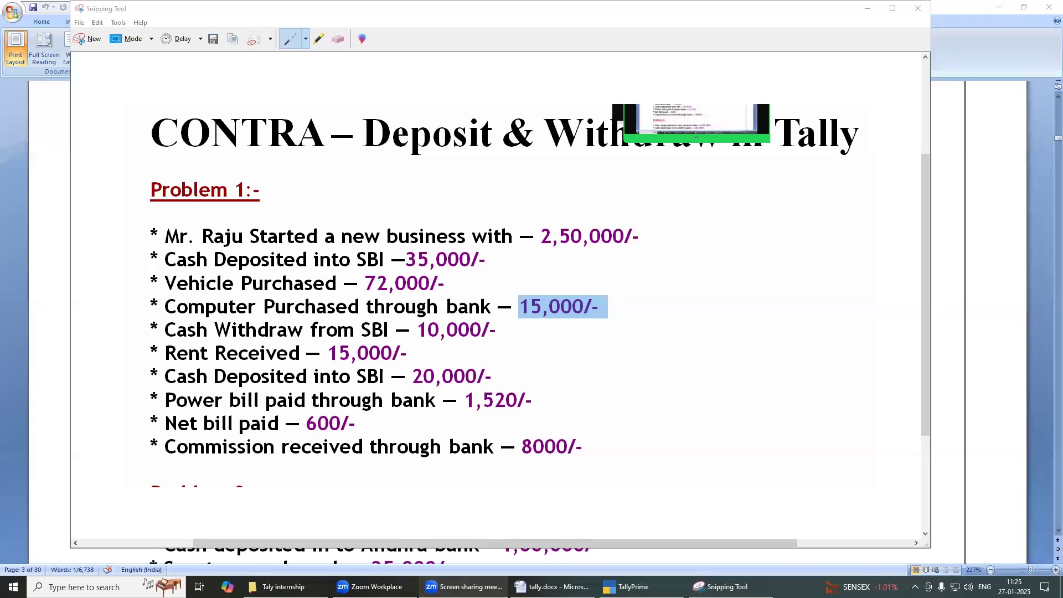
Step: Take contra.PNG from the Taly internship folder over to the Zoom meeting and minimize the folder window
left_click(284, 586)
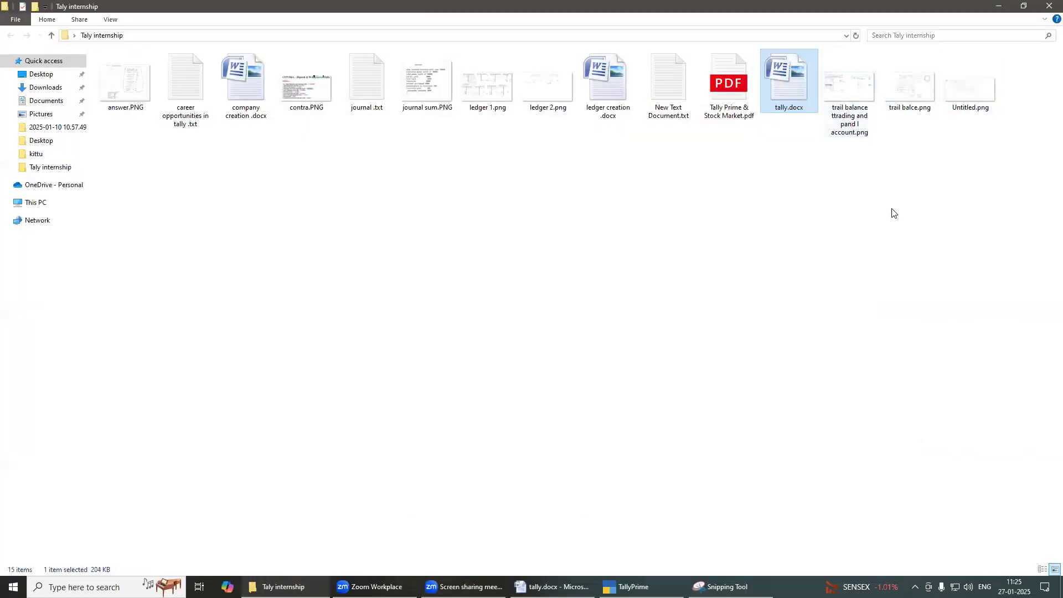
left_click(306, 91)
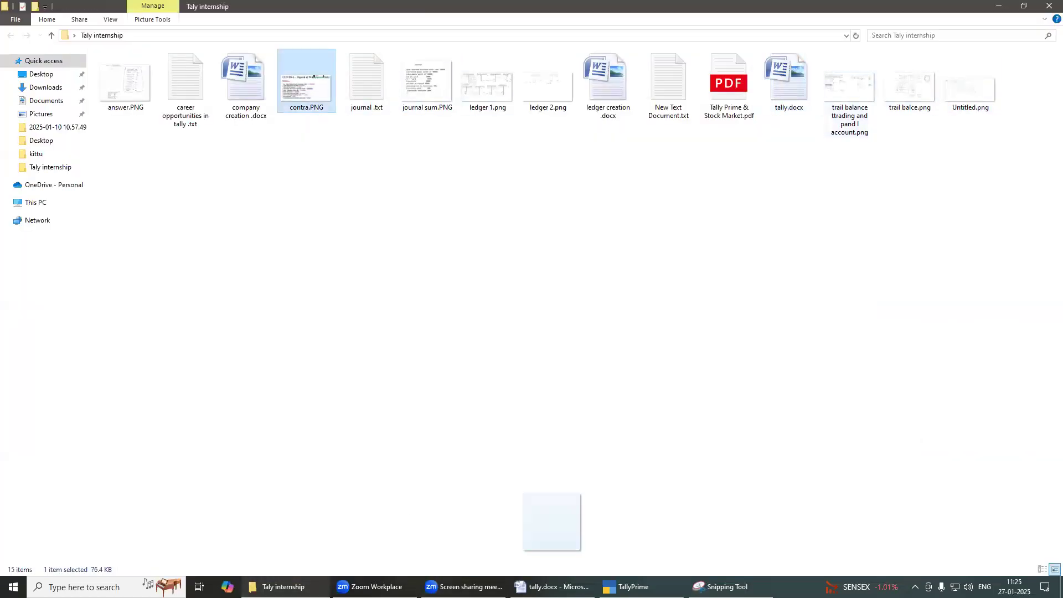
left_click(464, 586)
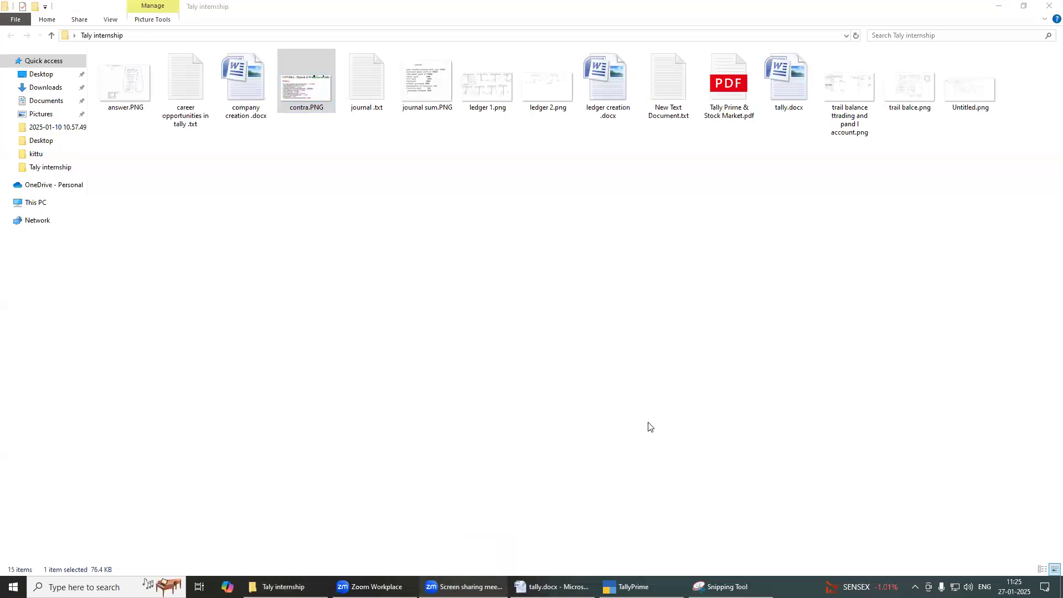
left_click(997, 5)
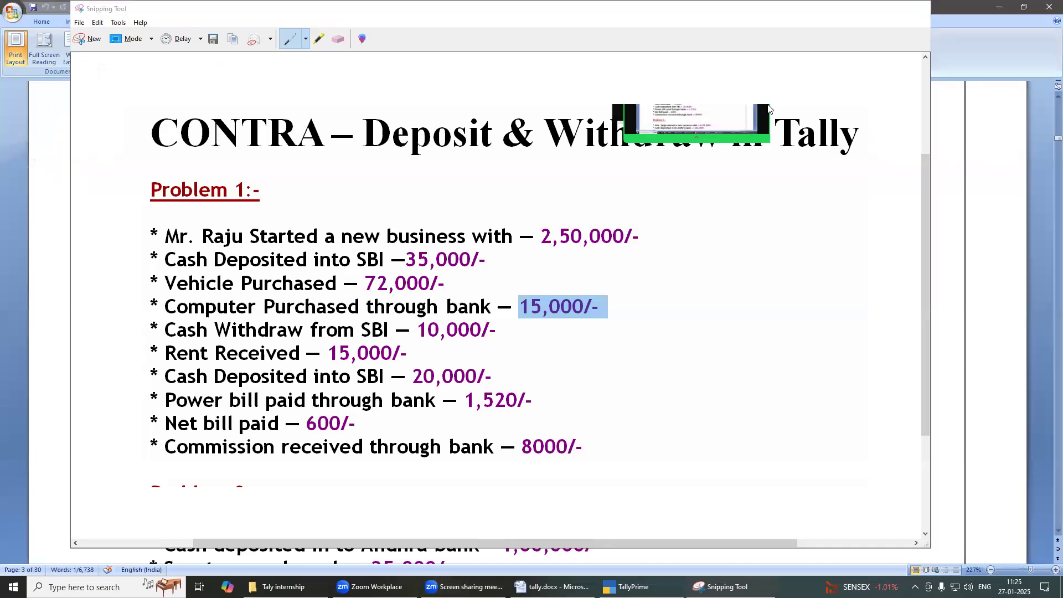
Step: Minimize the Snipping Tool and examine the transactions of the following contra problems in tally.docx, especially Problem 2
left_click(867, 8)
scroll(535, 288, "down", 3)
scroll(299, 360, "down", 6)
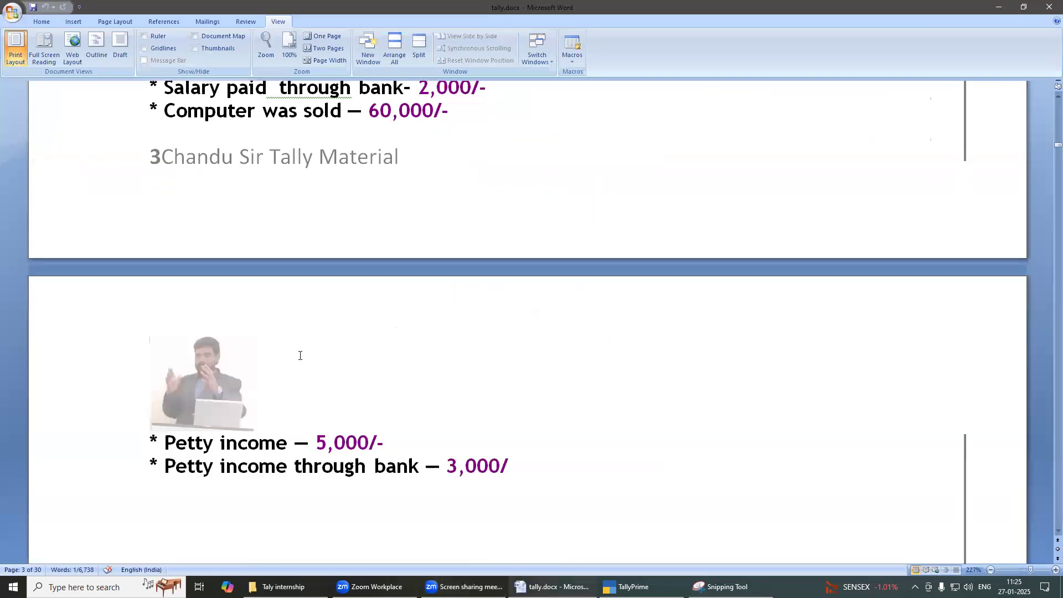
scroll(299, 360, "up", 1)
scroll(299, 360, "down", 8)
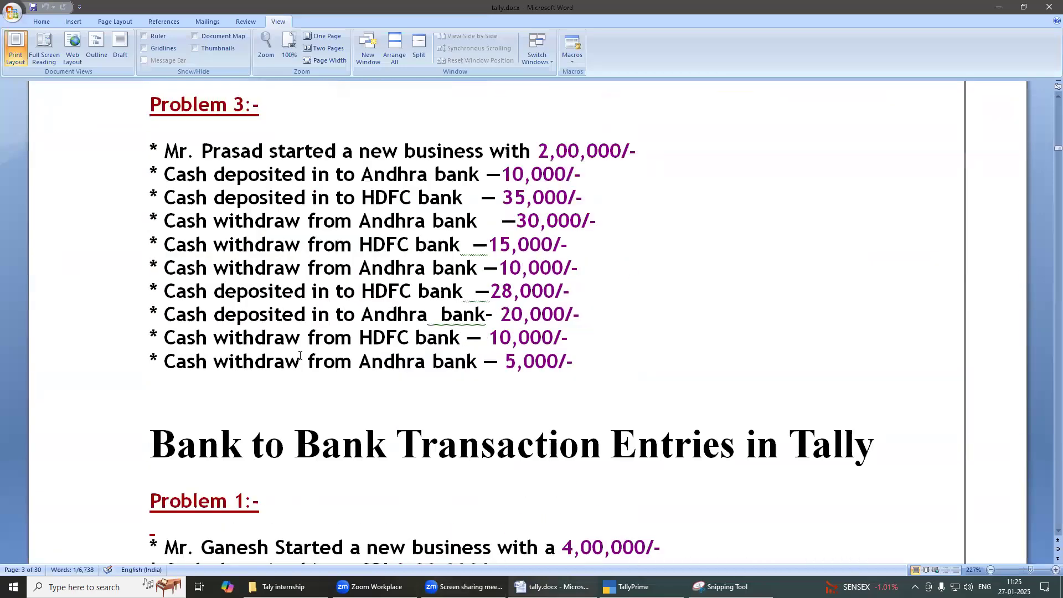
scroll(299, 355, "up", 12)
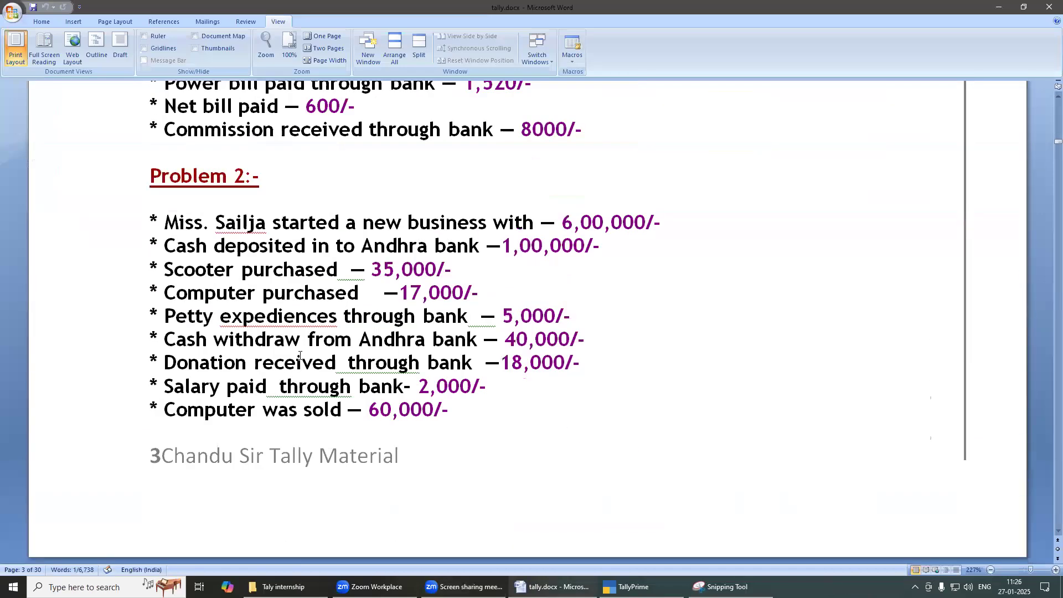
scroll(300, 356, "up", 3)
scroll(300, 355, "down", 3)
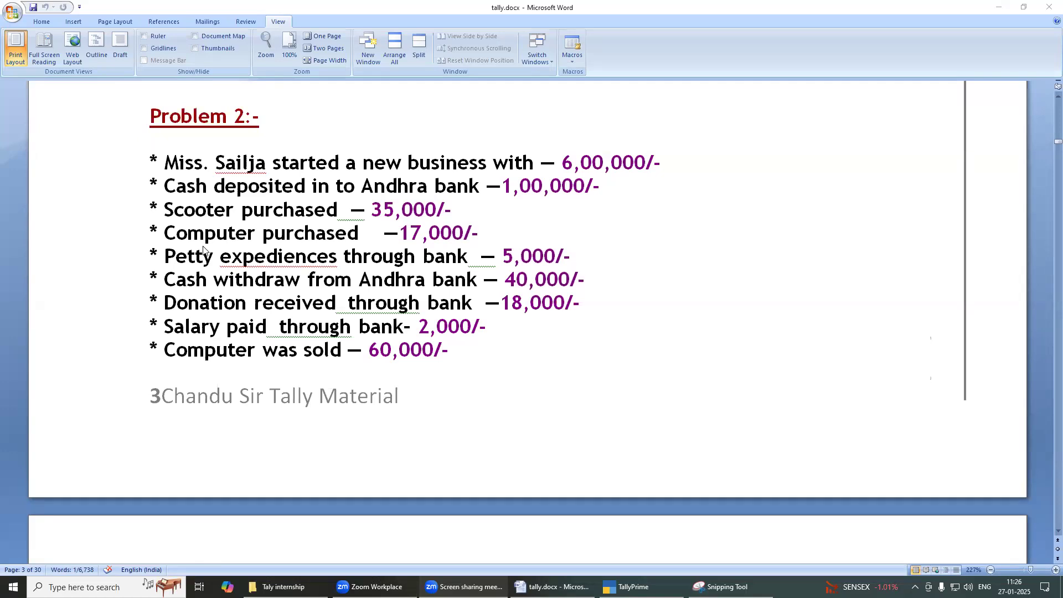
scroll(203, 250, "up", 3)
scroll(332, 258, "down", 1)
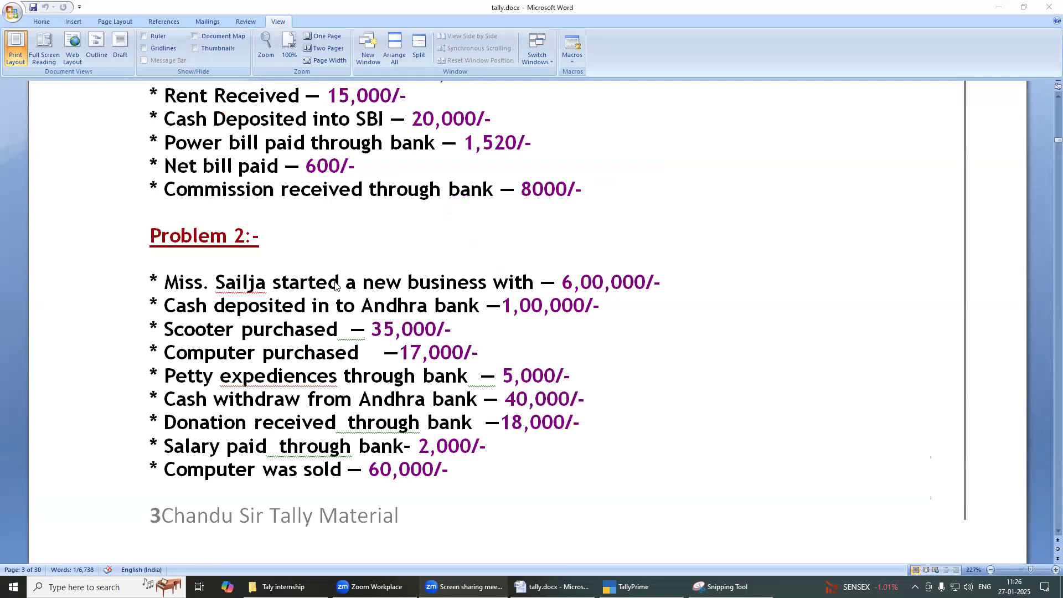
scroll(335, 285, "up", 5)
scroll(335, 284, "down", 6)
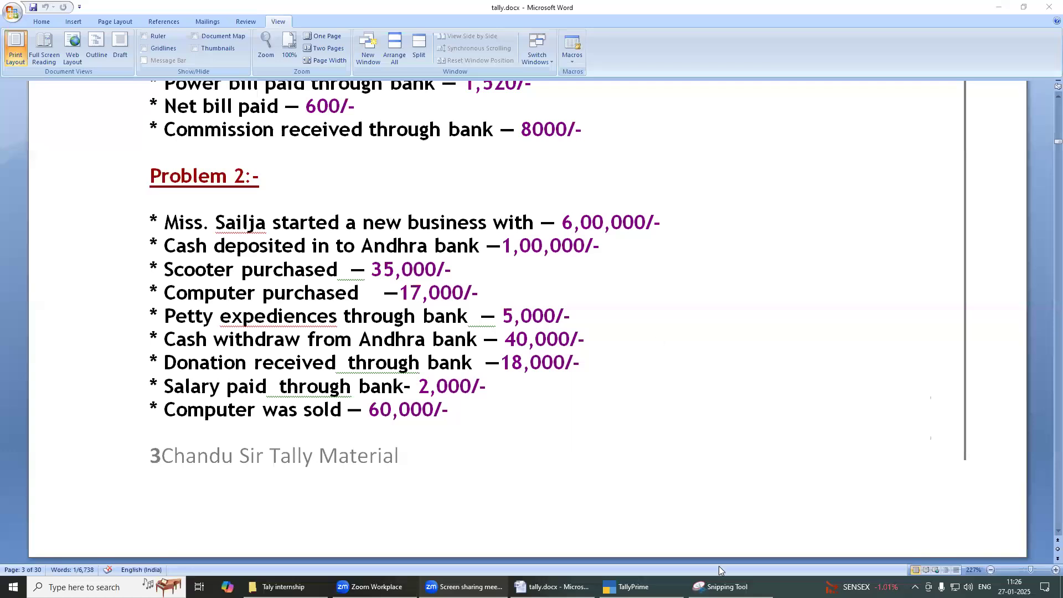
Step: Close the Snipping Tool and create a TallyPrime company named after Problem 2's business owner, accepting the default details and features
left_click(720, 586)
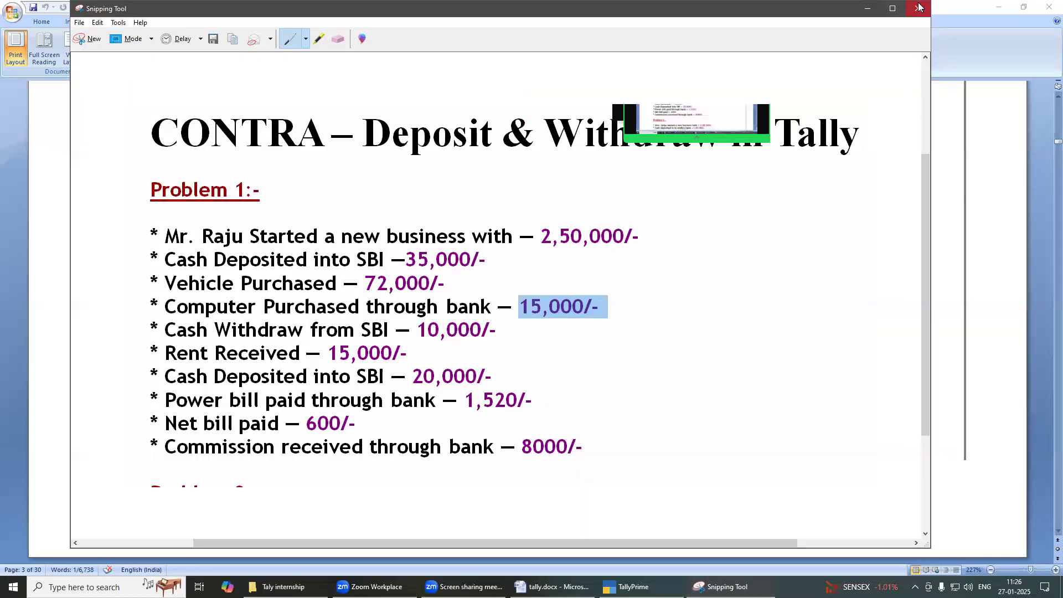
left_click(634, 586)
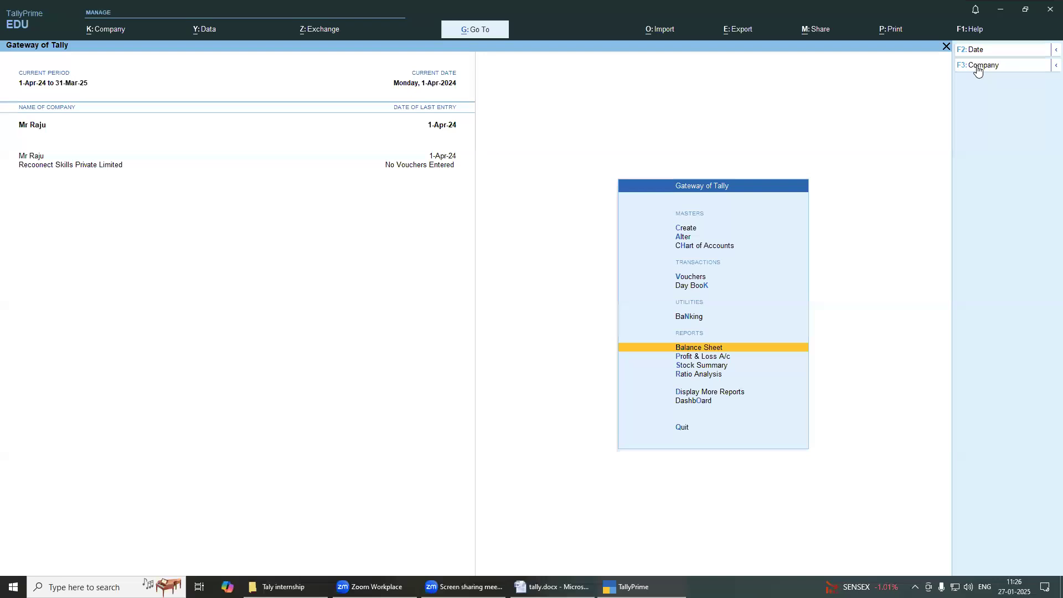
left_click(978, 66)
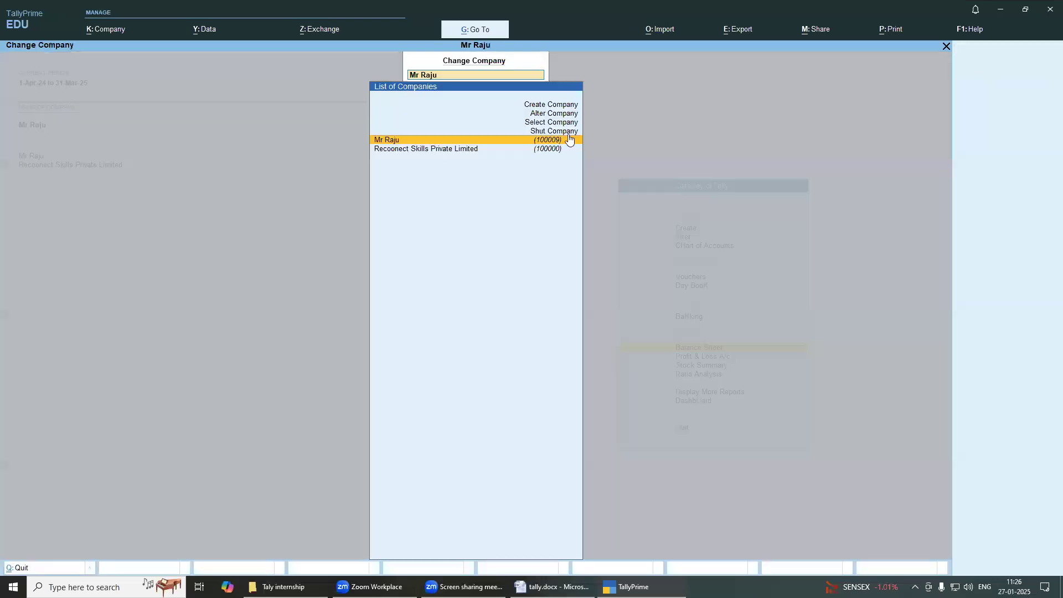
left_click(554, 105)
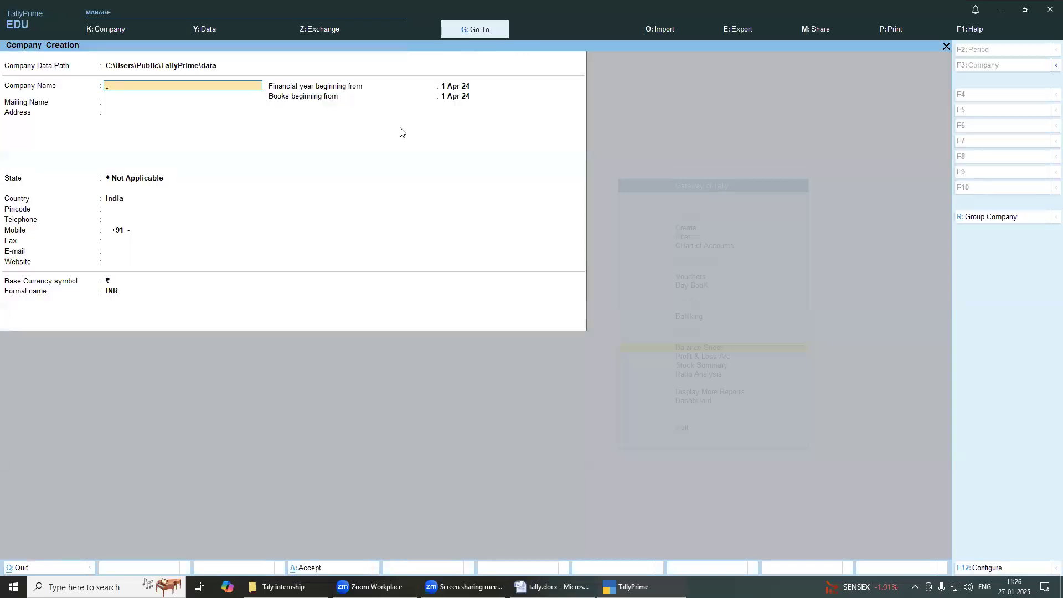
left_click(552, 586)
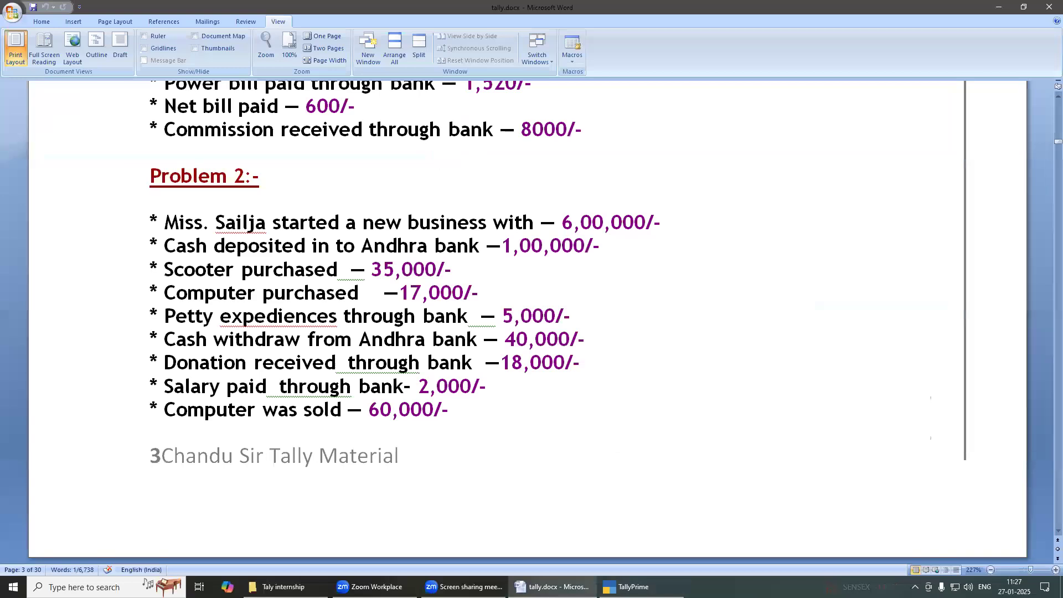
left_click(626, 587)
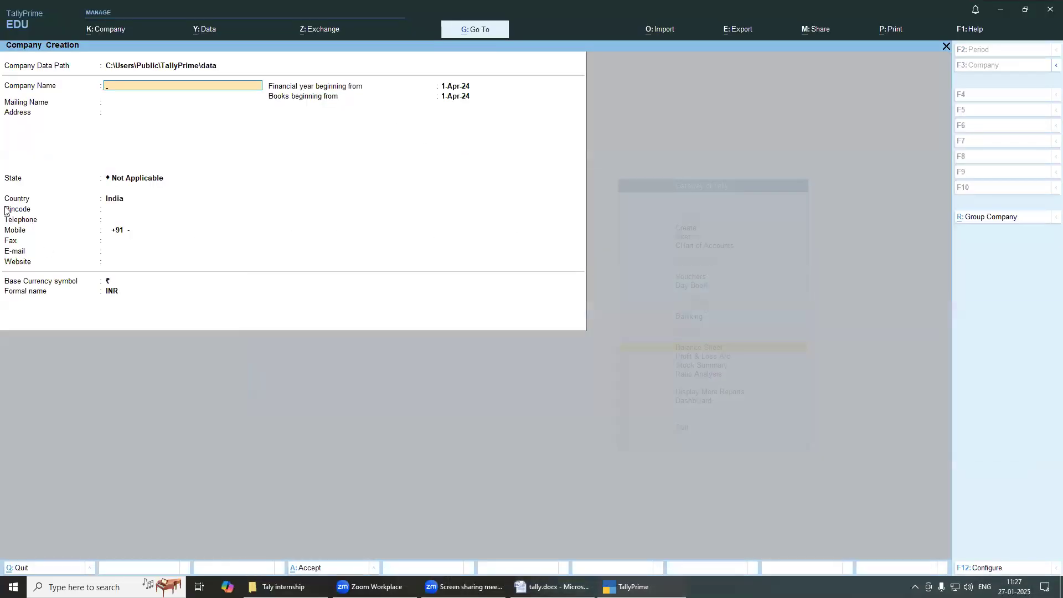
type("Miss Sail")
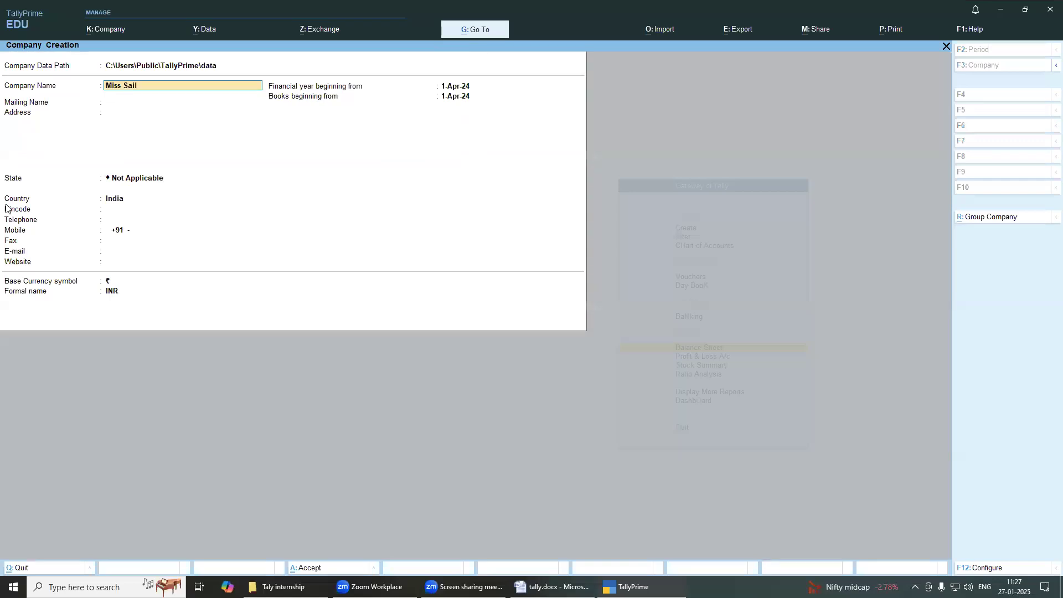
type("aja")
key("ctrl")
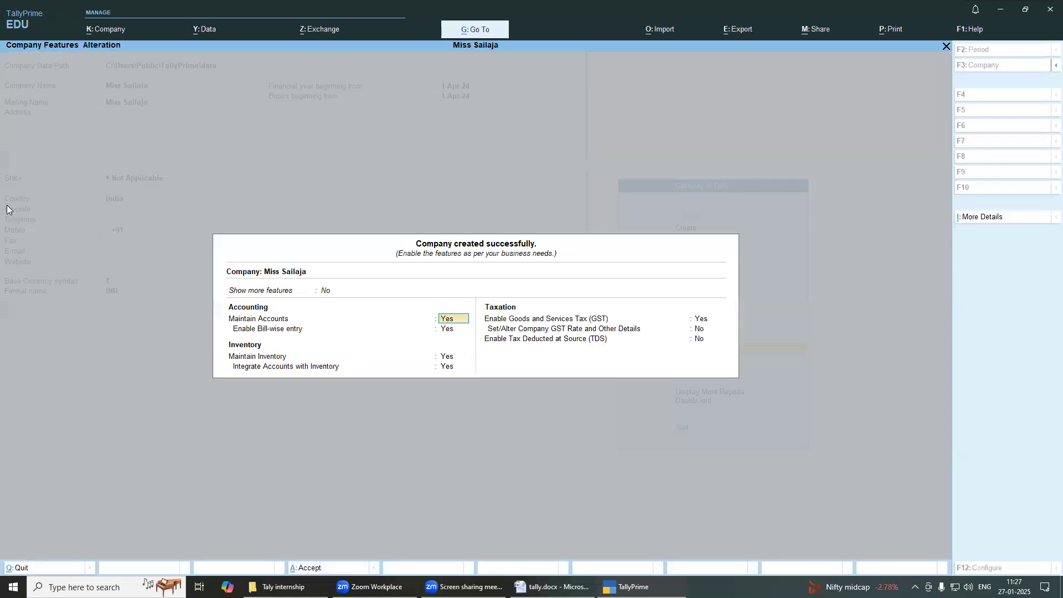
key("ctrl+a")
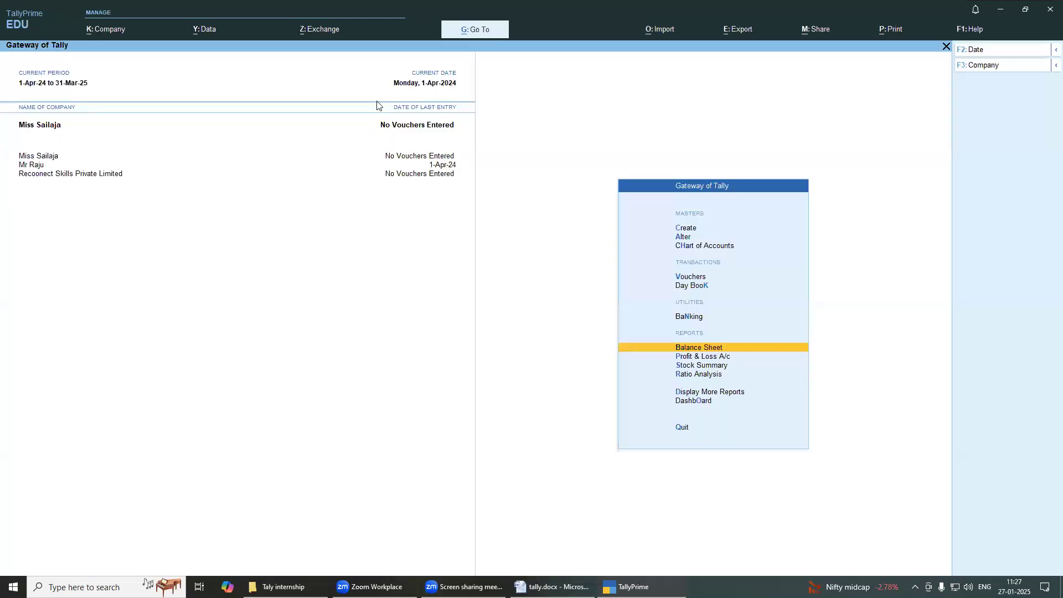
Step: Start multi-ledger creation for all items in the new company and add the business owner's ledger under Capital Account
left_click(706, 247)
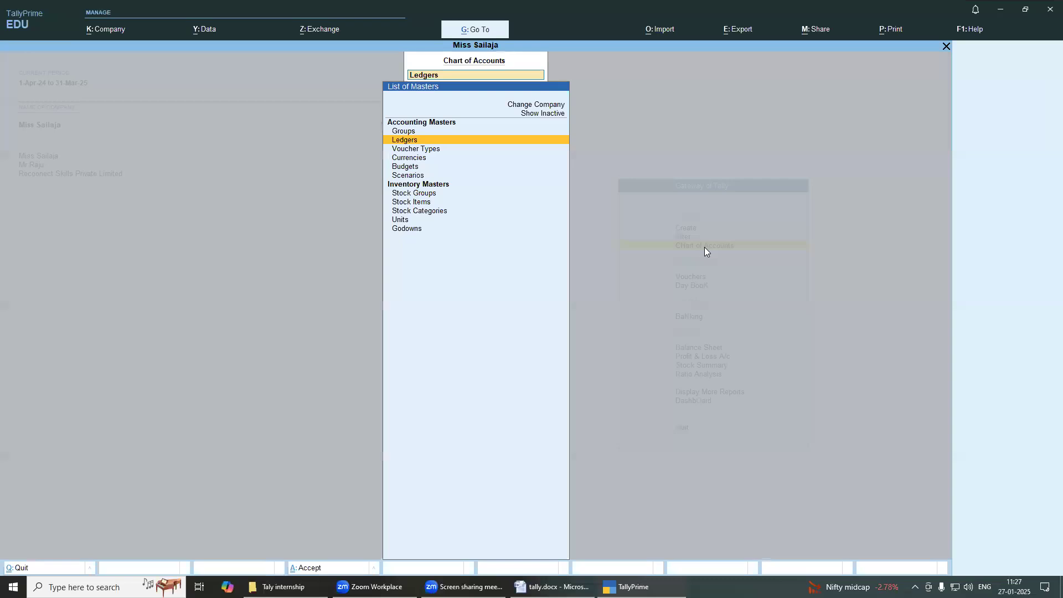
key("Return")
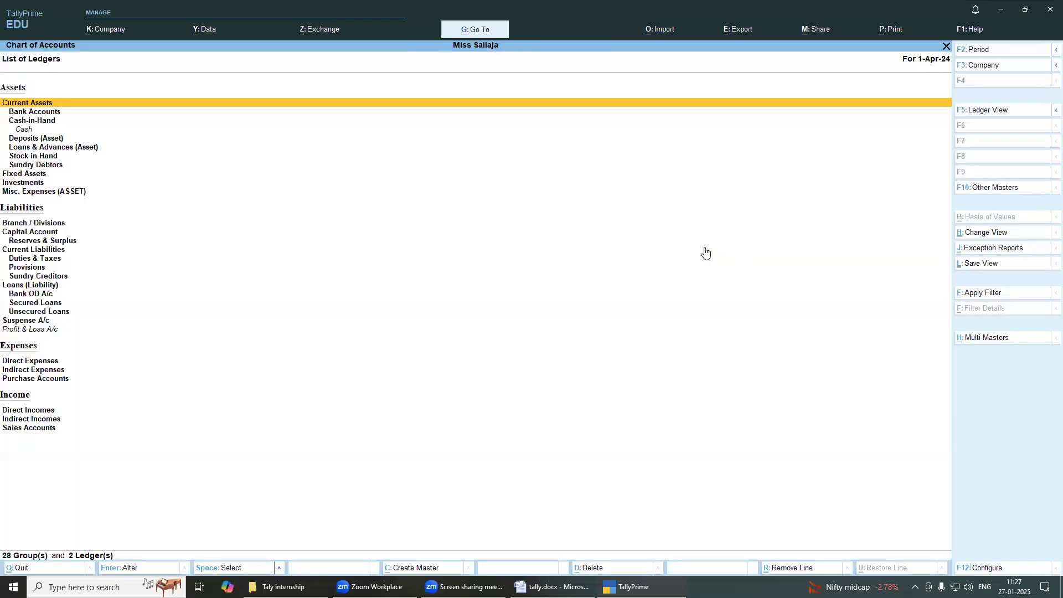
left_click(984, 339)
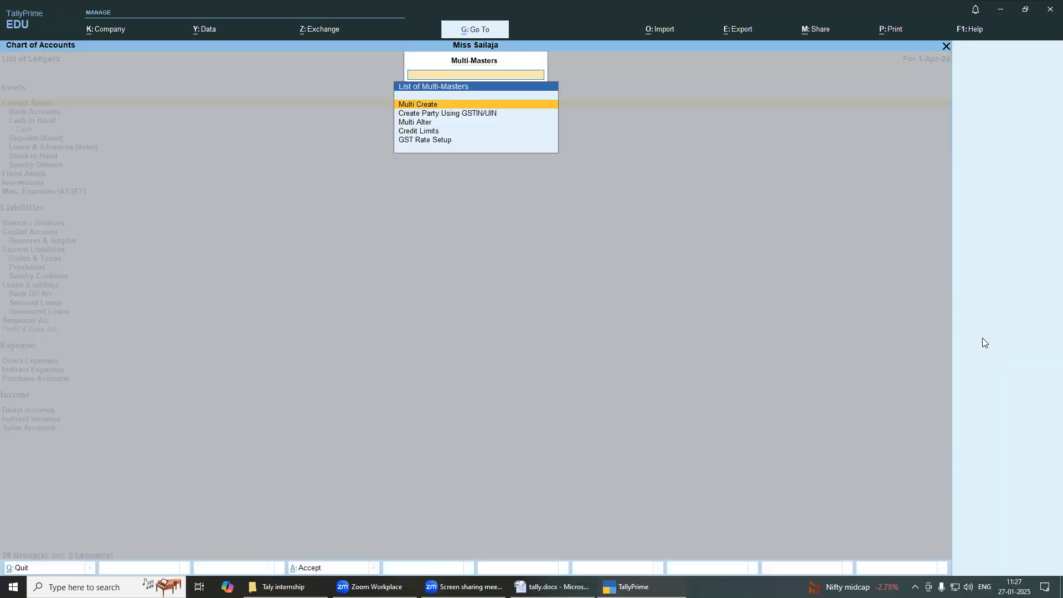
left_click(422, 108)
key("Return")
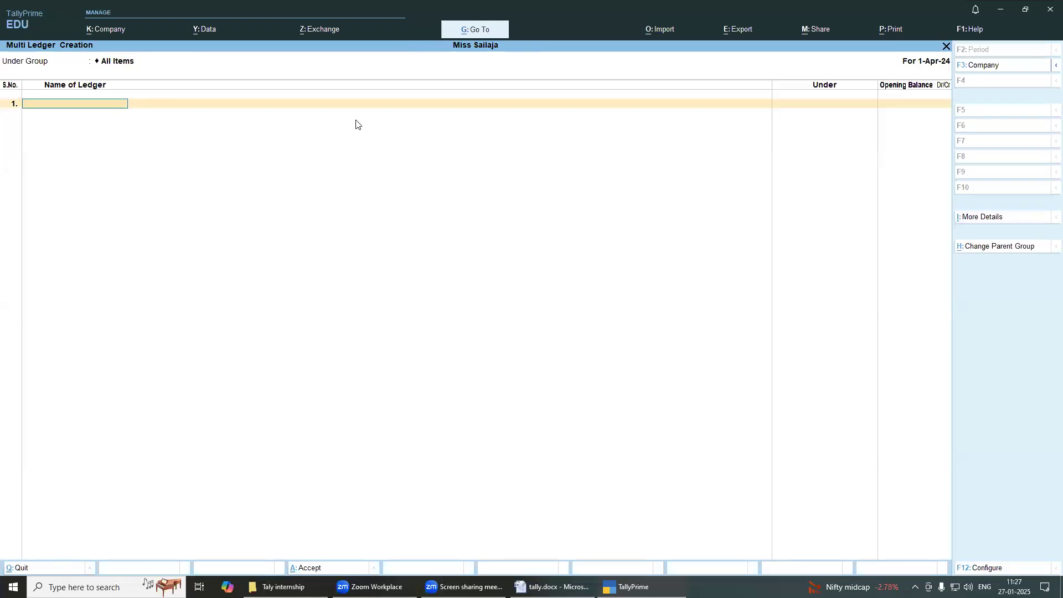
type("Miss Sailaja")
key("Return")
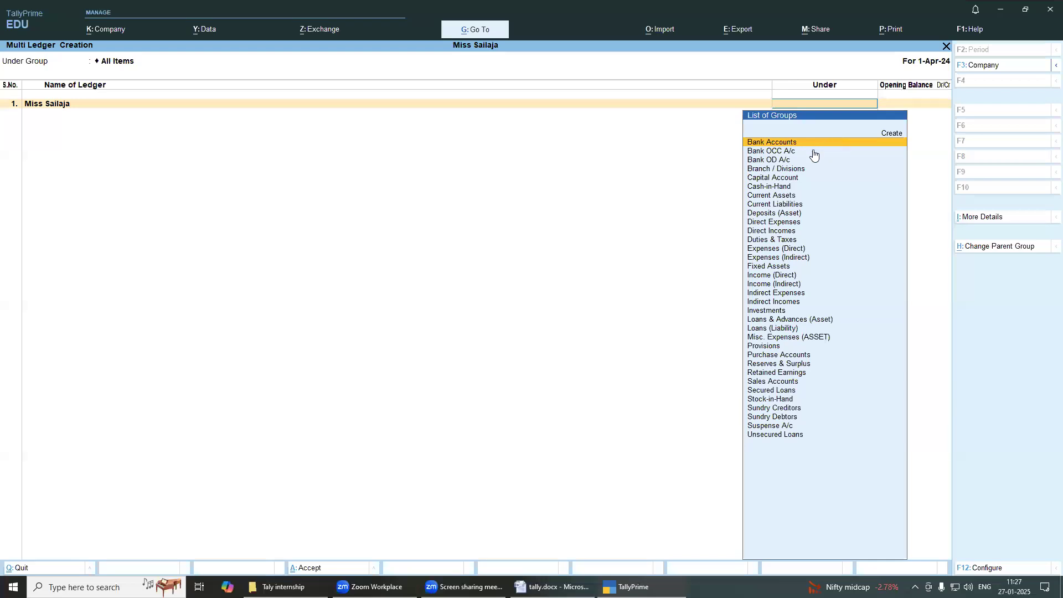
left_click(781, 178)
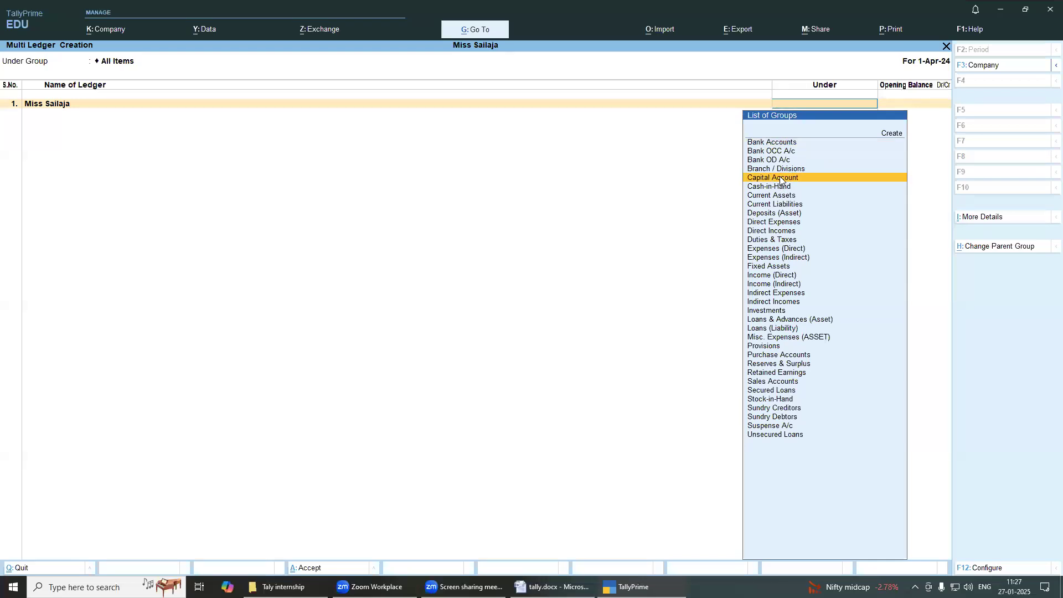
key("Return")
key("Return")
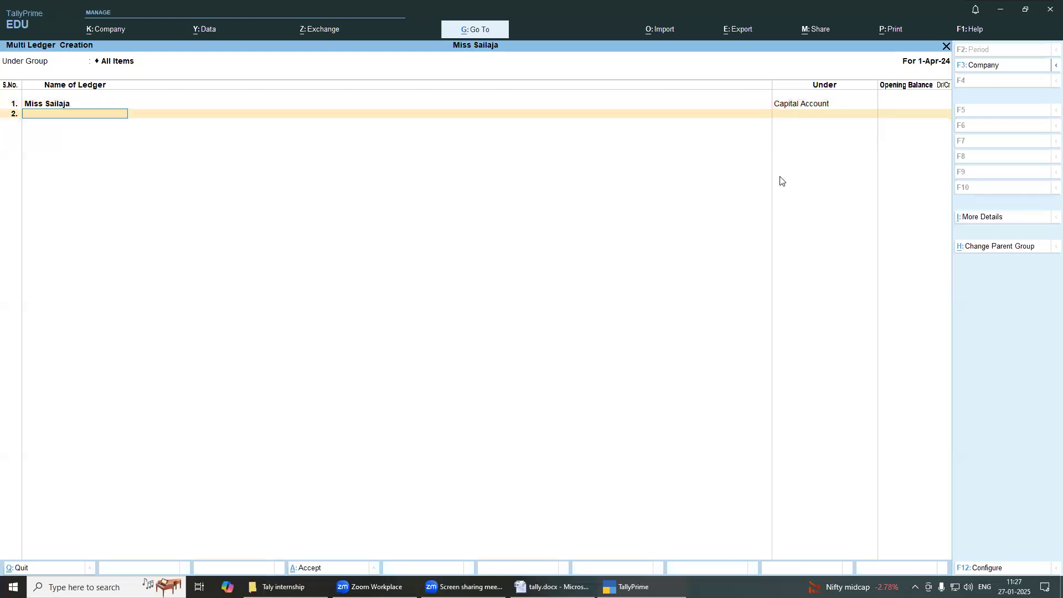
Step: Check Problem 2's deposit entry in tally.docx and add a ledger named Andra Bank under Bank Accounts, without an opening balance
left_click(552, 587)
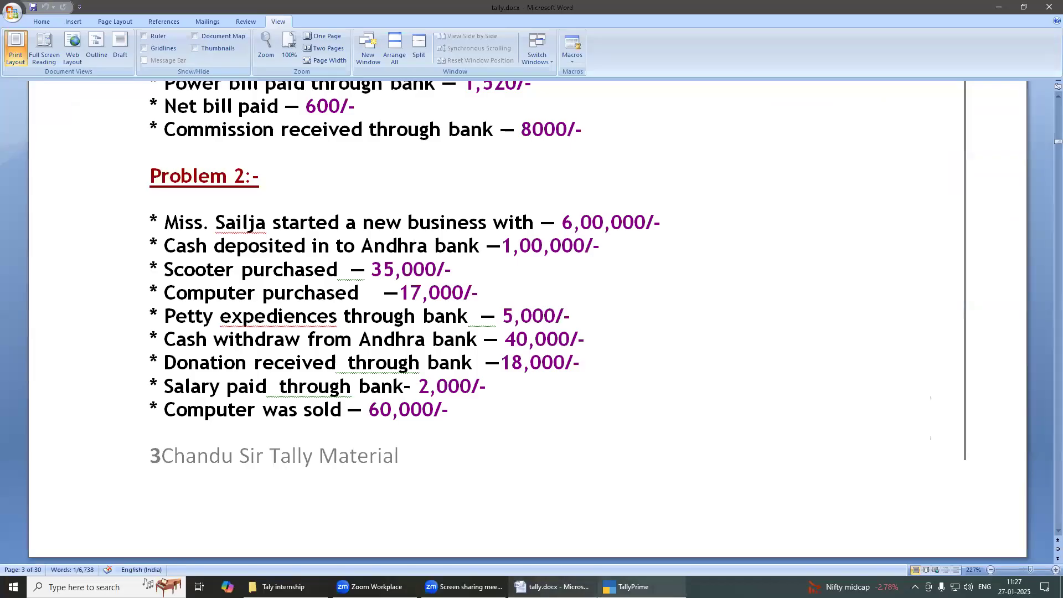
key("alt+Tab")
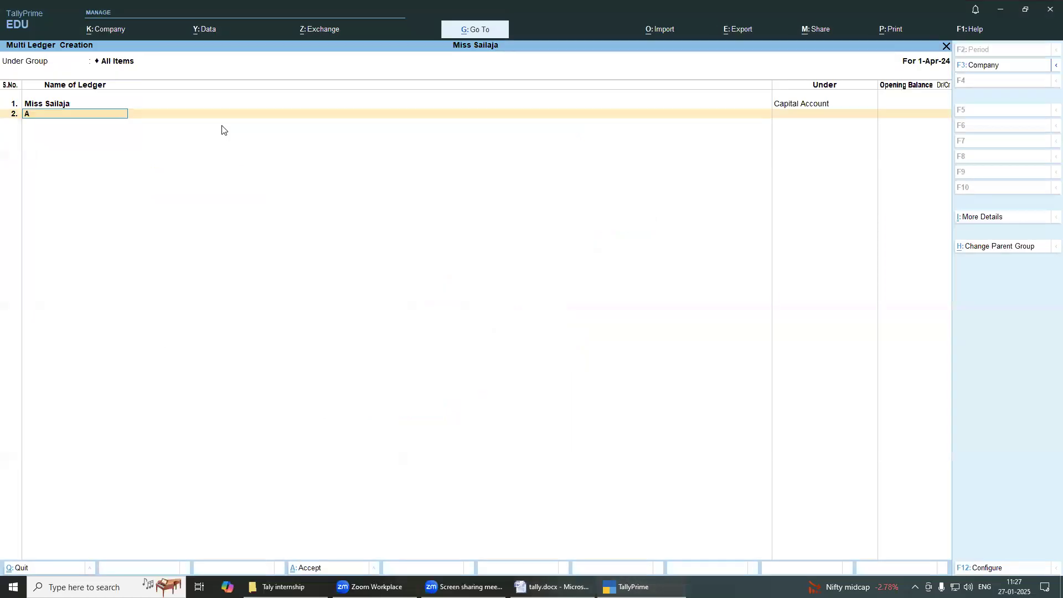
type("Andra Ba")
key("Return")
type("Bank")
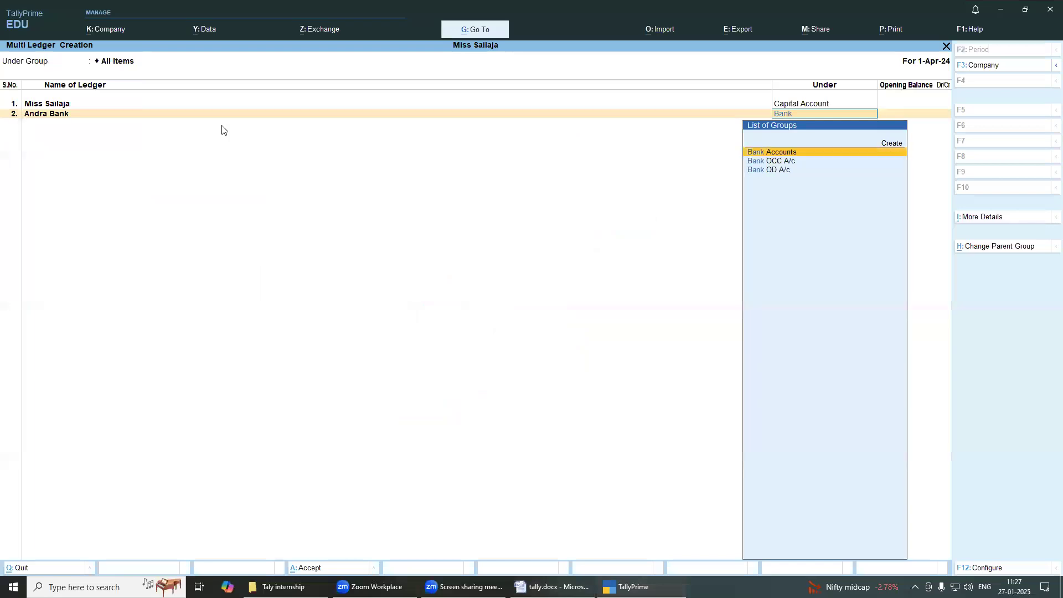
key("Return")
key("Return")
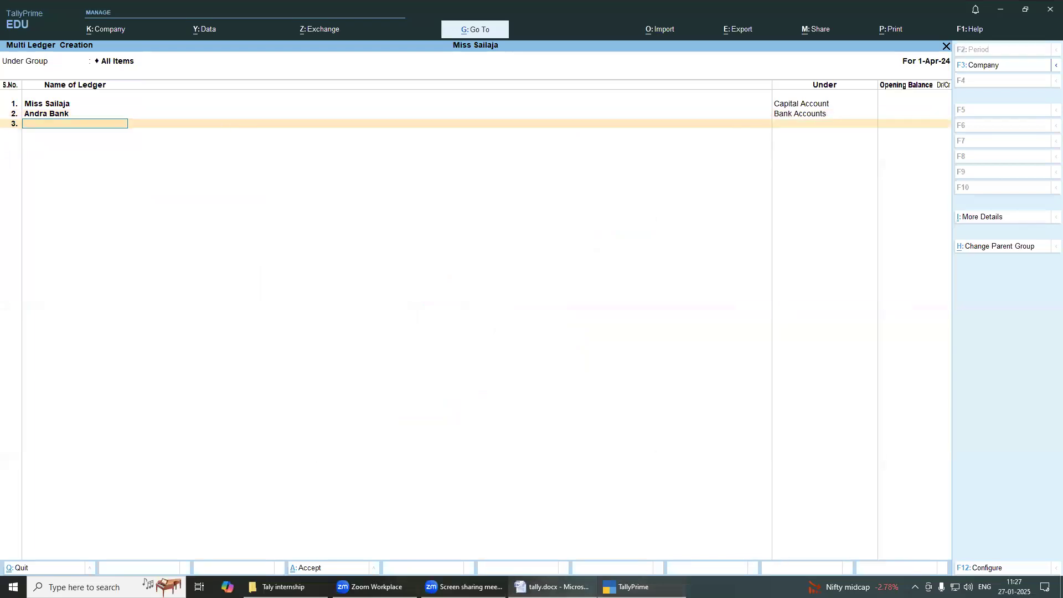
Step: Check Problem 2's scooter purchase in tally.docx and add a ledger named Schooter under Fixed Assets, without an opening balance
left_click(552, 587)
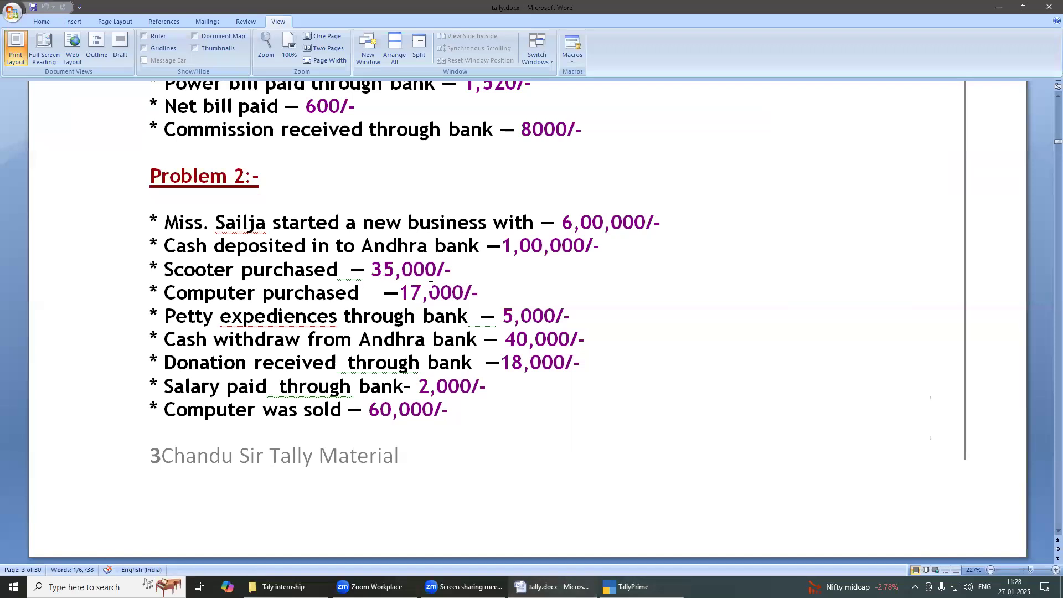
left_click(627, 587)
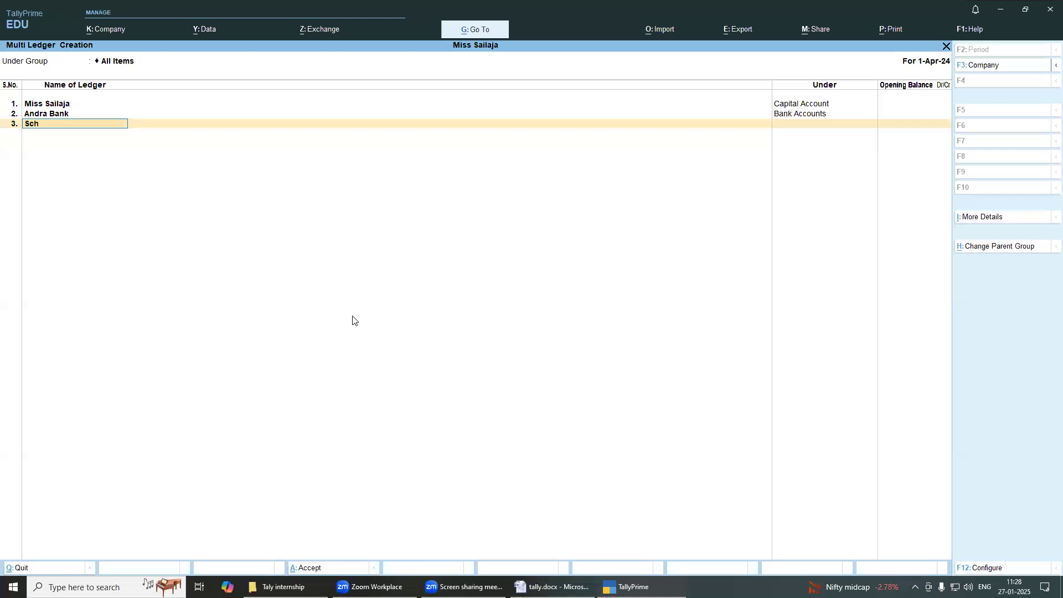
type("ter")
key("Return")
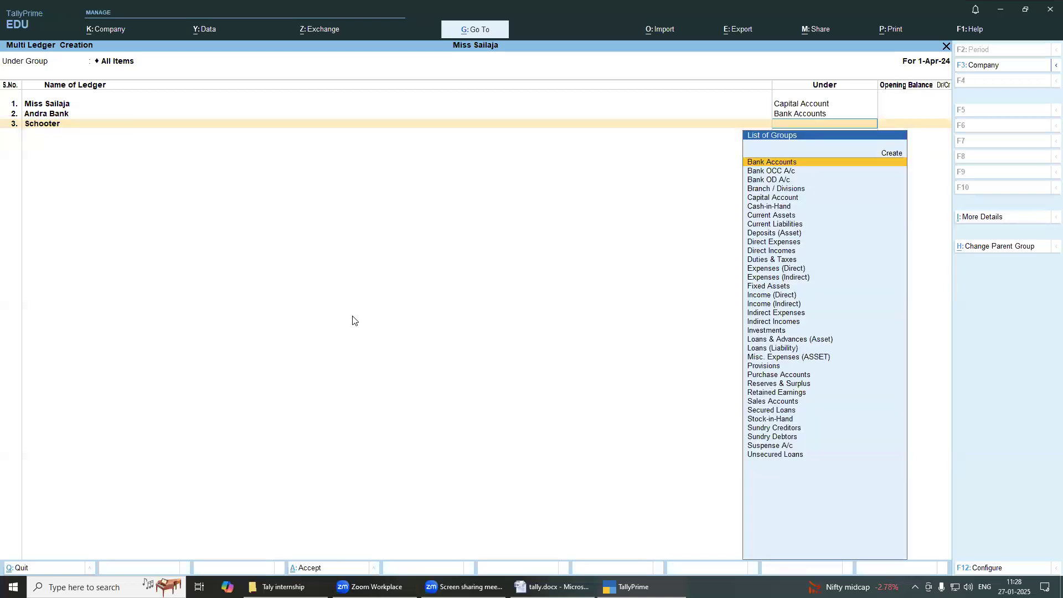
type("Fi")
key("Return")
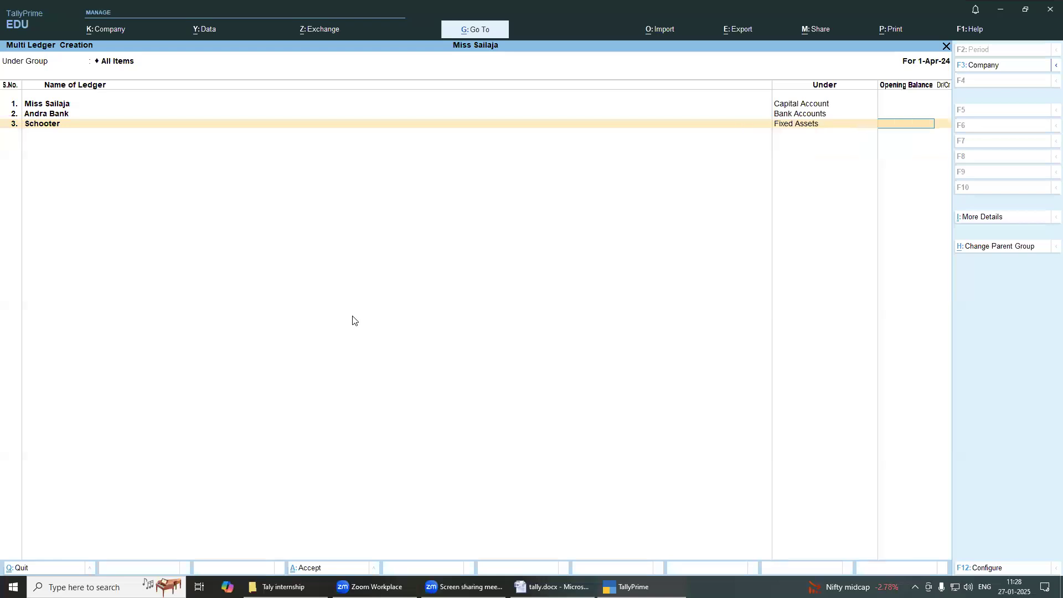
key("Return")
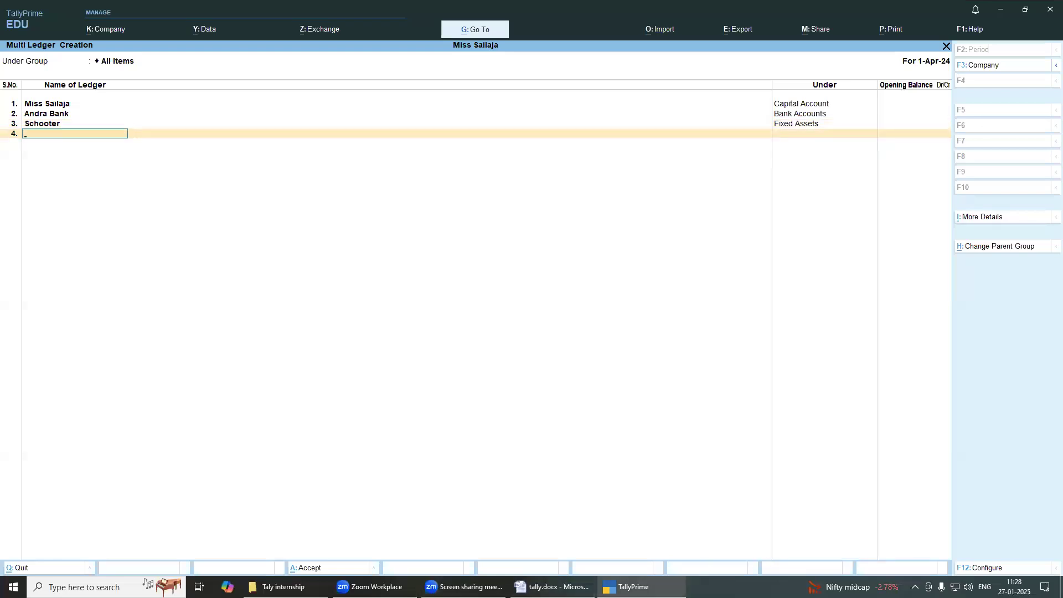
Step: Check Problem 2's computer purchase in tally.docx and add a ledger named Computer A/c under Fixed Assets, without an opening balance
mouse_move(632, 587)
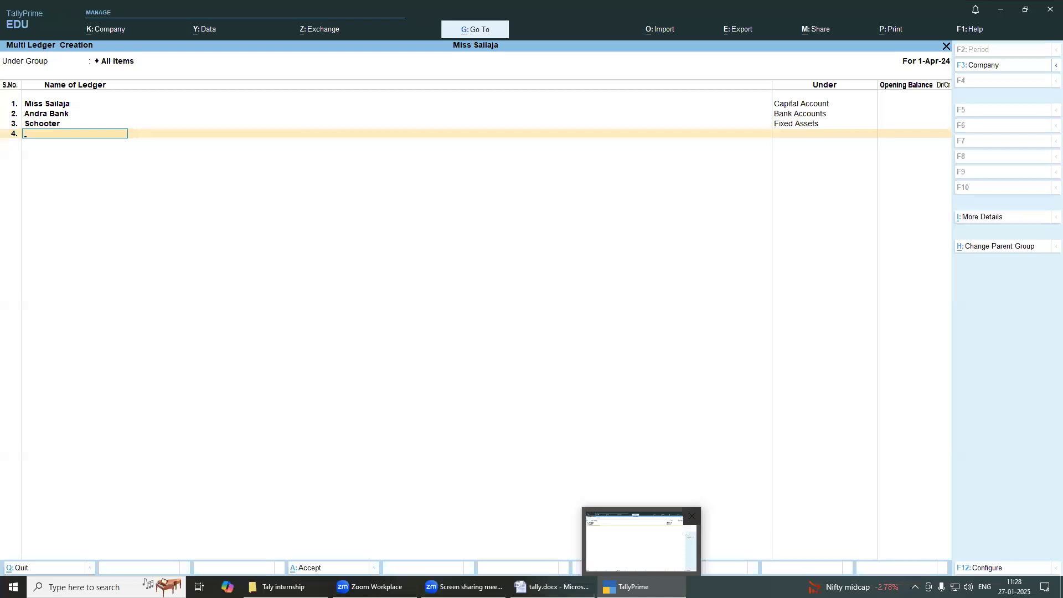
left_click(552, 587)
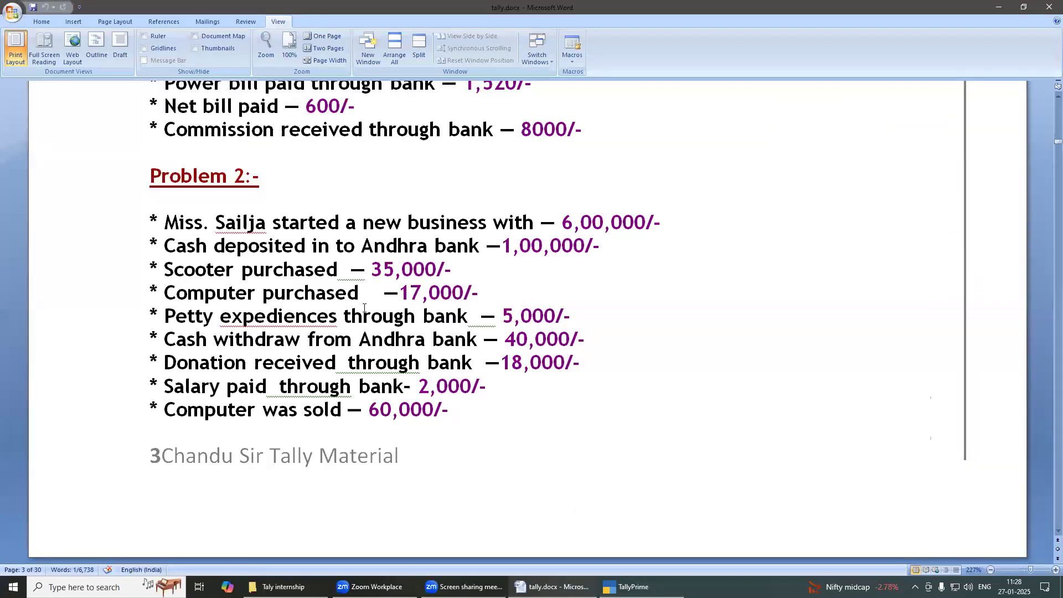
left_click(632, 587)
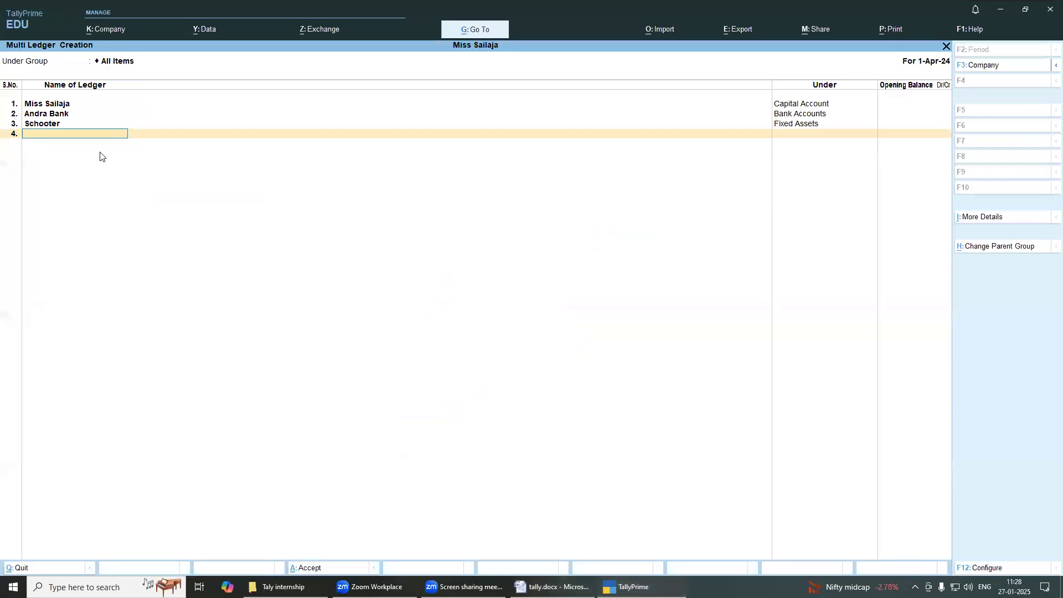
type("uy")
type("ter")
type(" a/c")
key("Return")
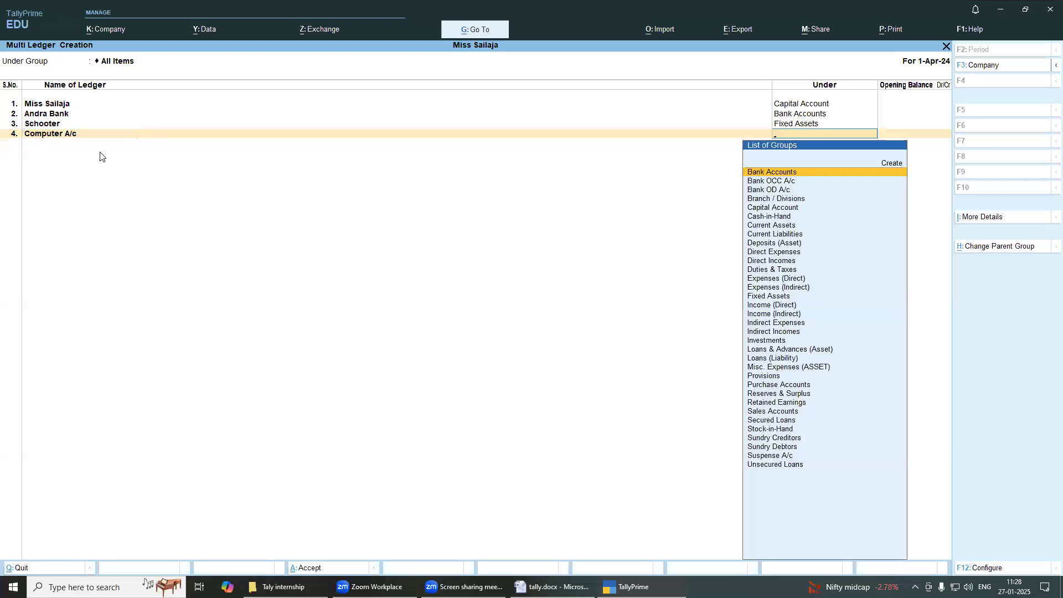
type("fi")
key("Return")
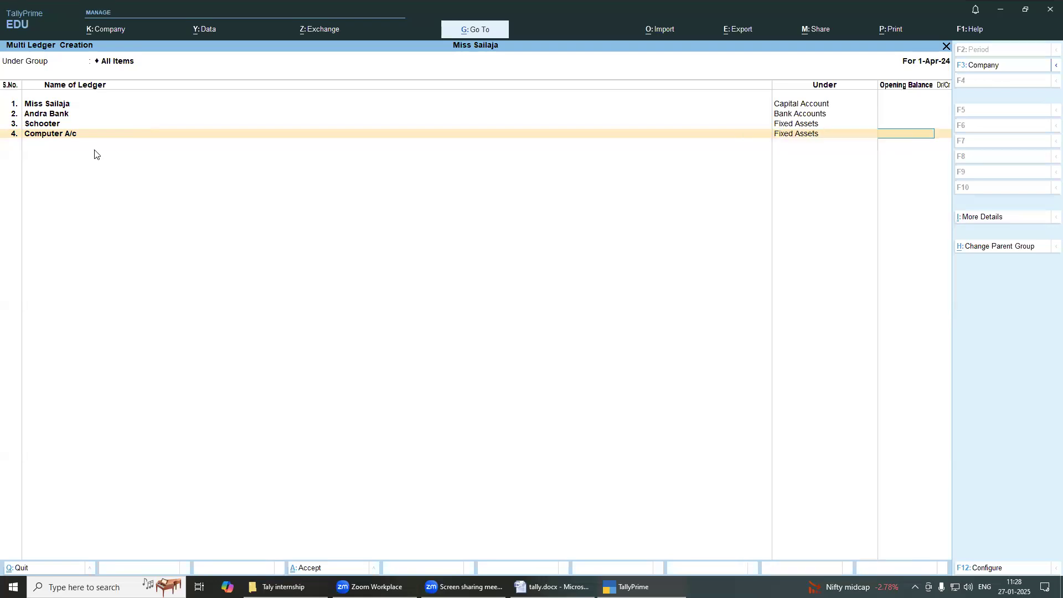
key("Return")
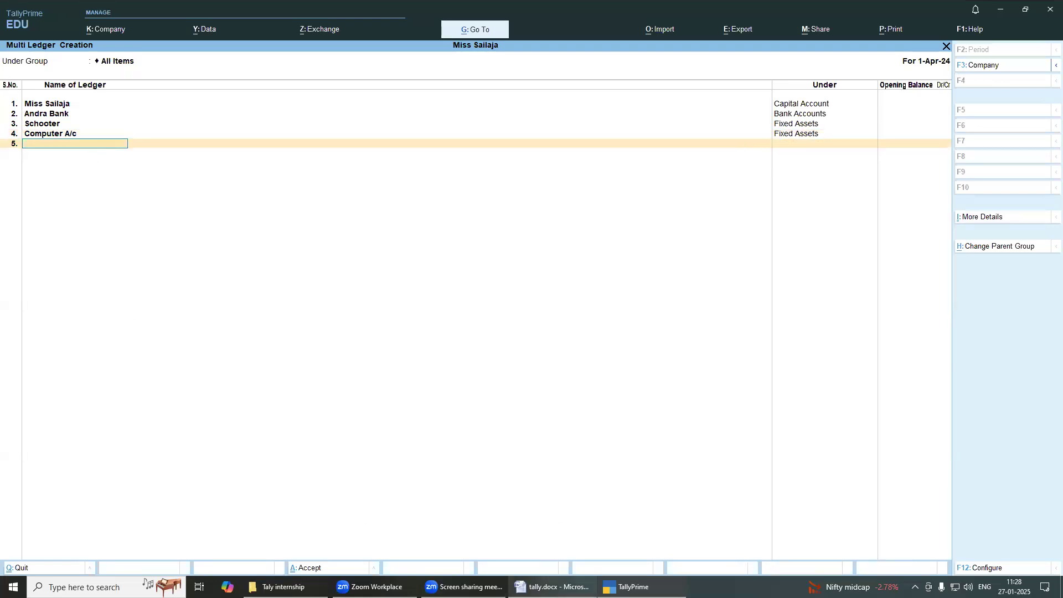
Step: Check Problem 2's petty expenses entry in tally.docx and add a ledger named Petty Exp A/c under Indirect Expenses, without an opening balance
key("alt+Tab")
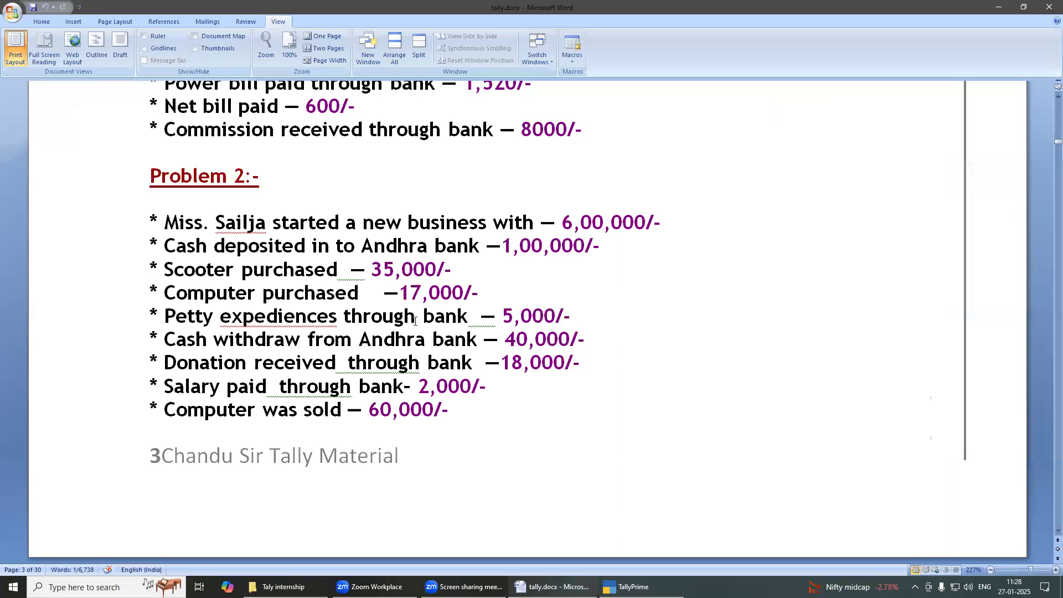
left_click(627, 587)
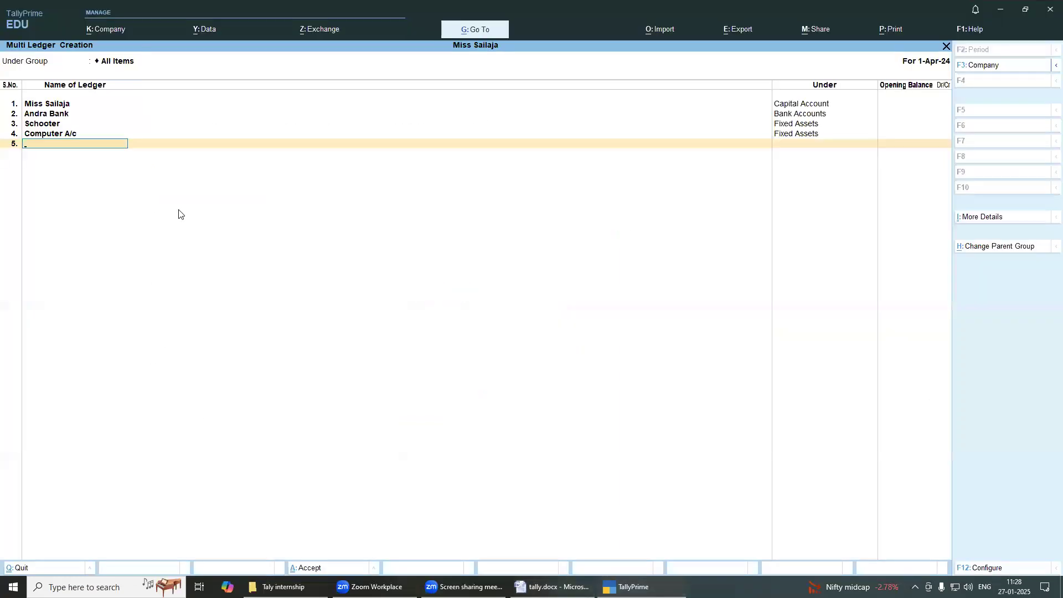
type("Petty exp a/c")
key("Return")
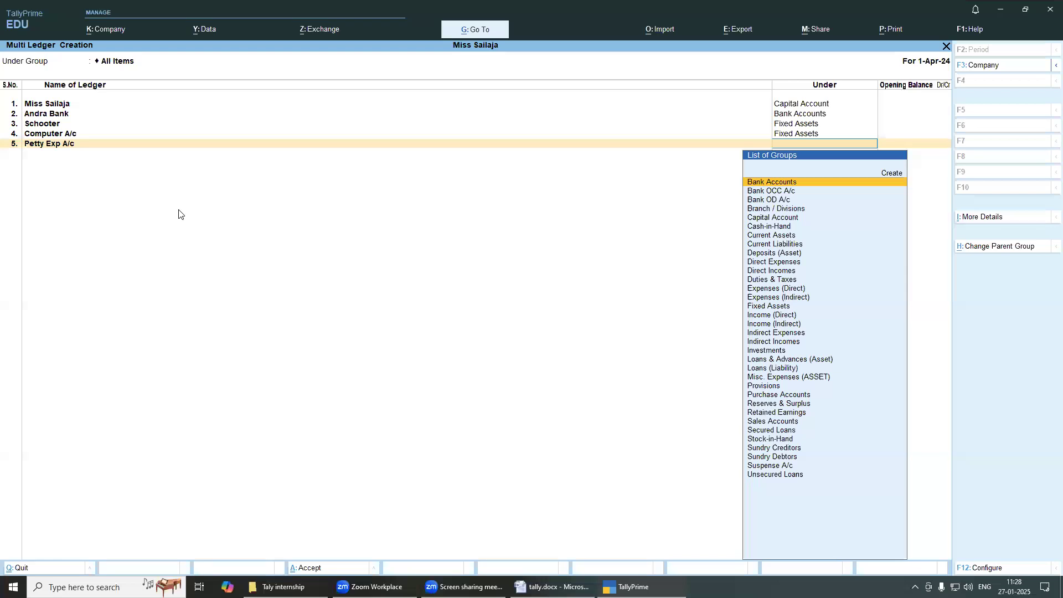
type("I")
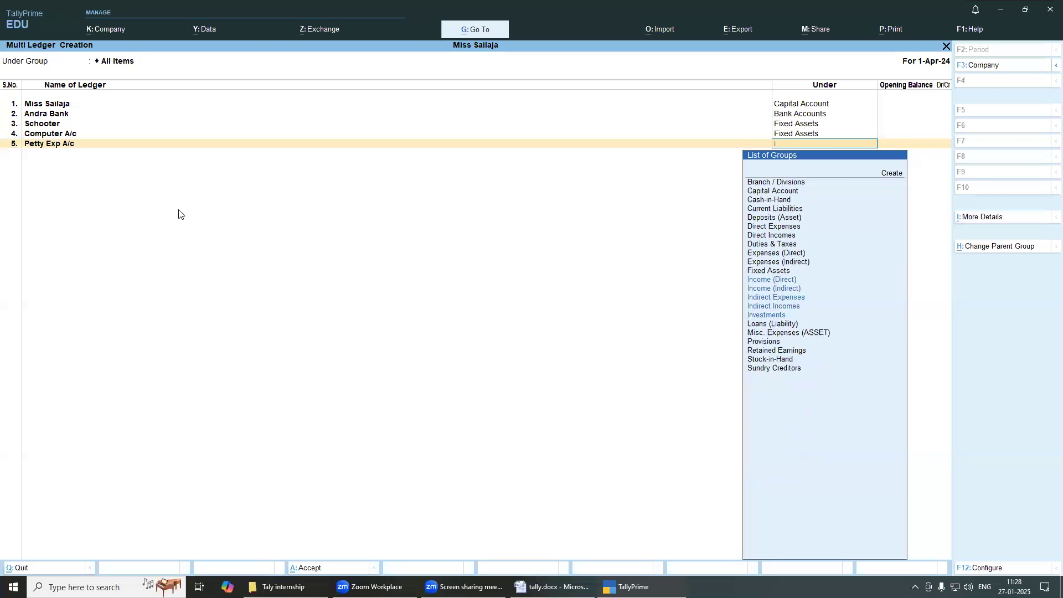
type("ndirec")
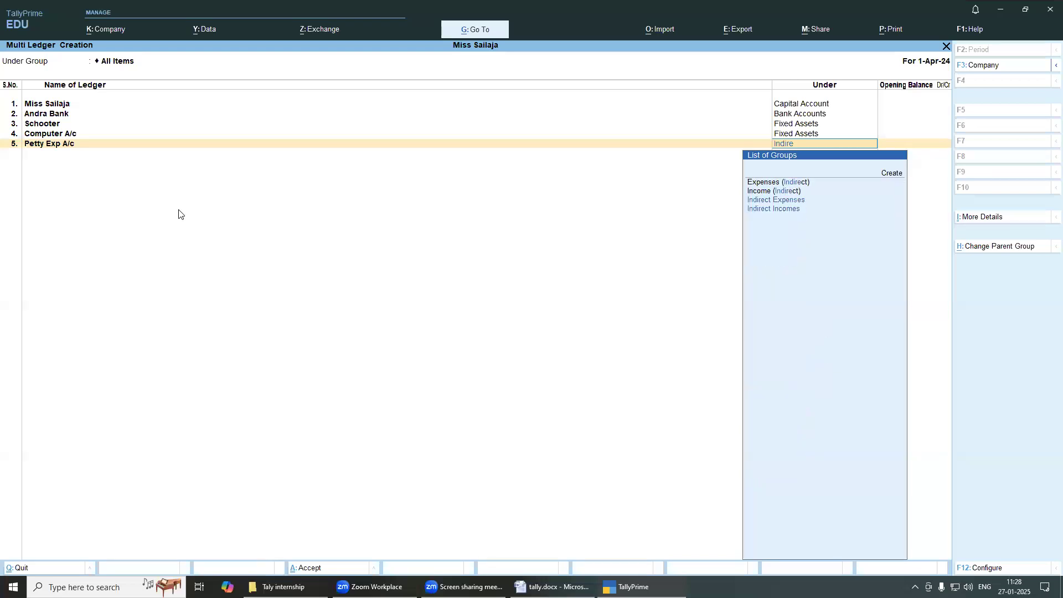
left_click(769, 201)
key("Return")
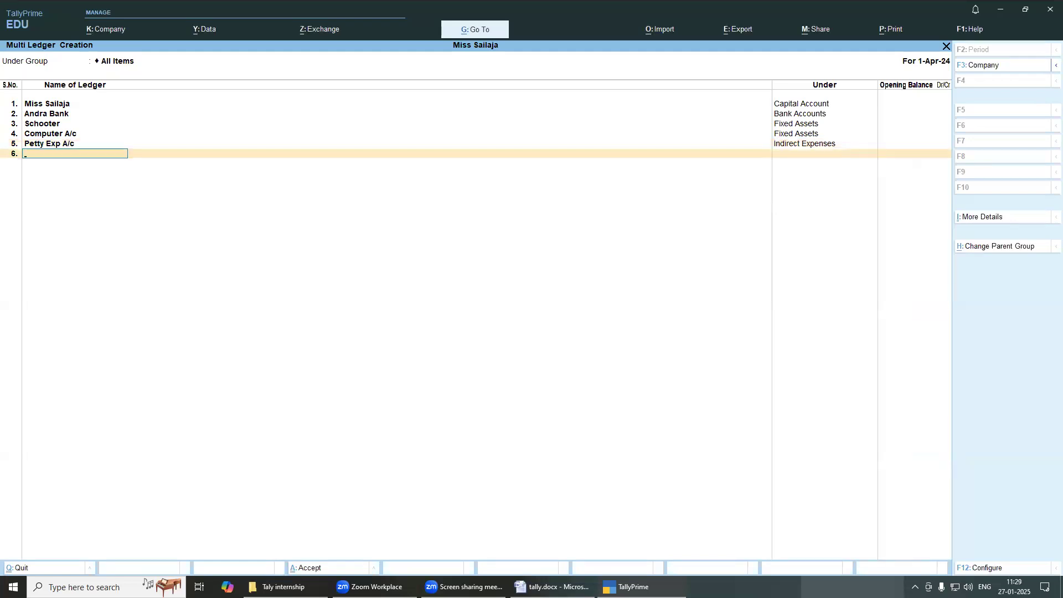
Step: Review Problem 2's entries in tally.docx and place the Profit on Sale of Computer ledger under Indirect Incomes, without an opening balance
left_click(553, 587)
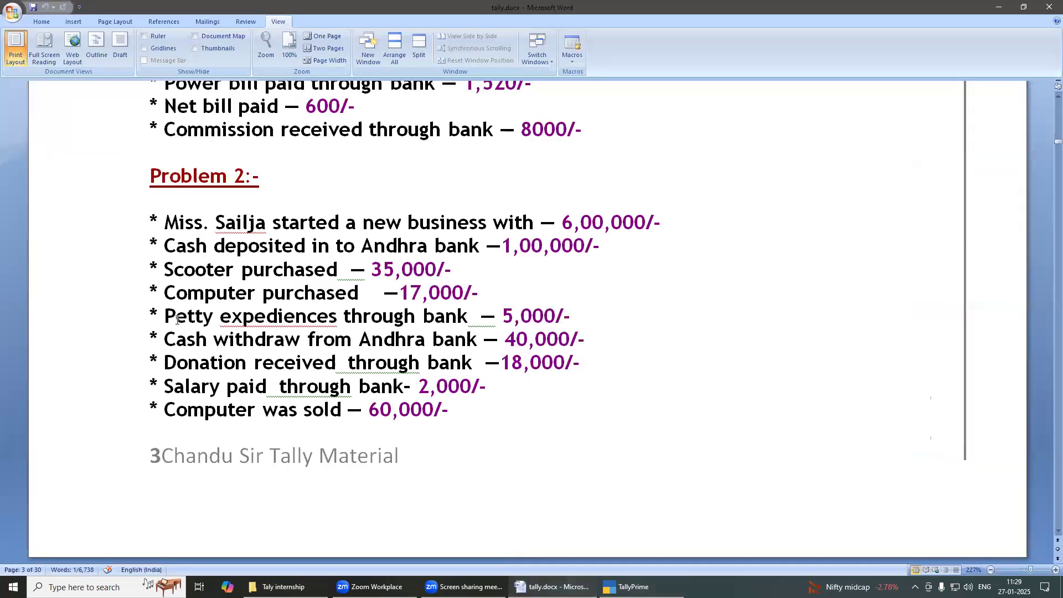
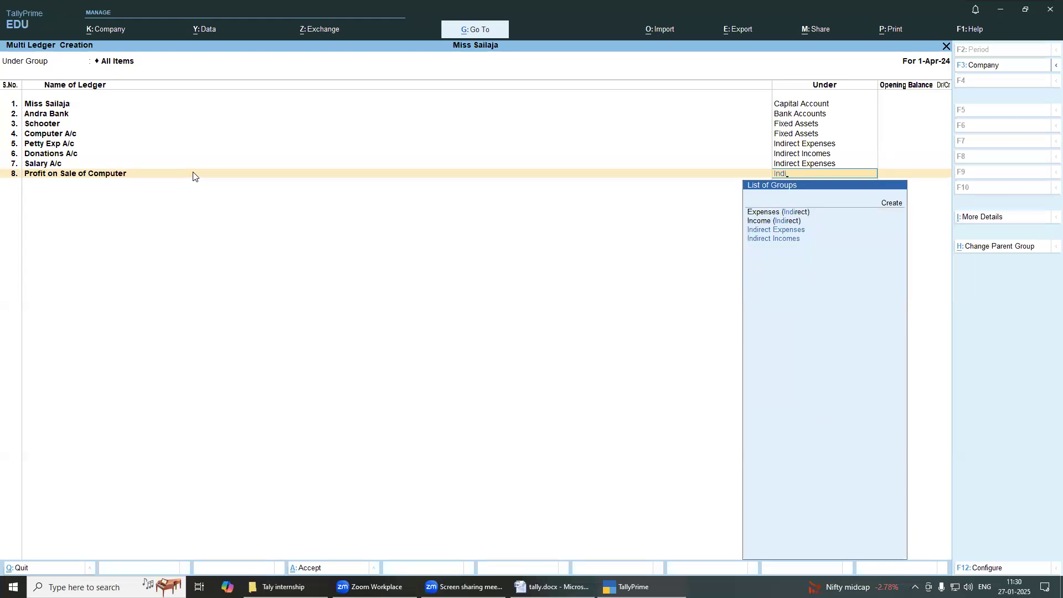
key("Down")
key("Down")
key("Return")
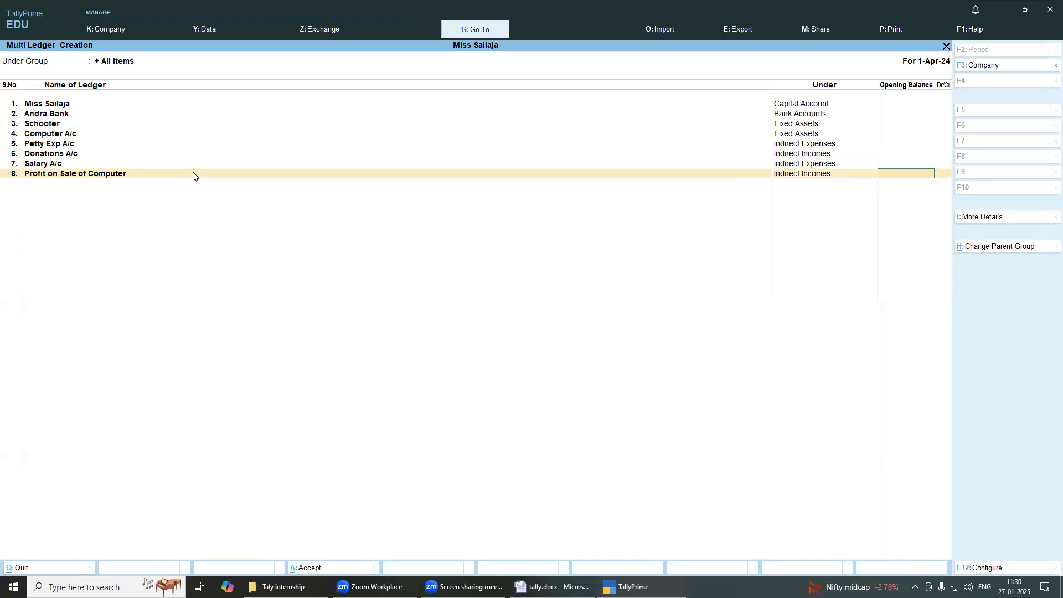
key("Return")
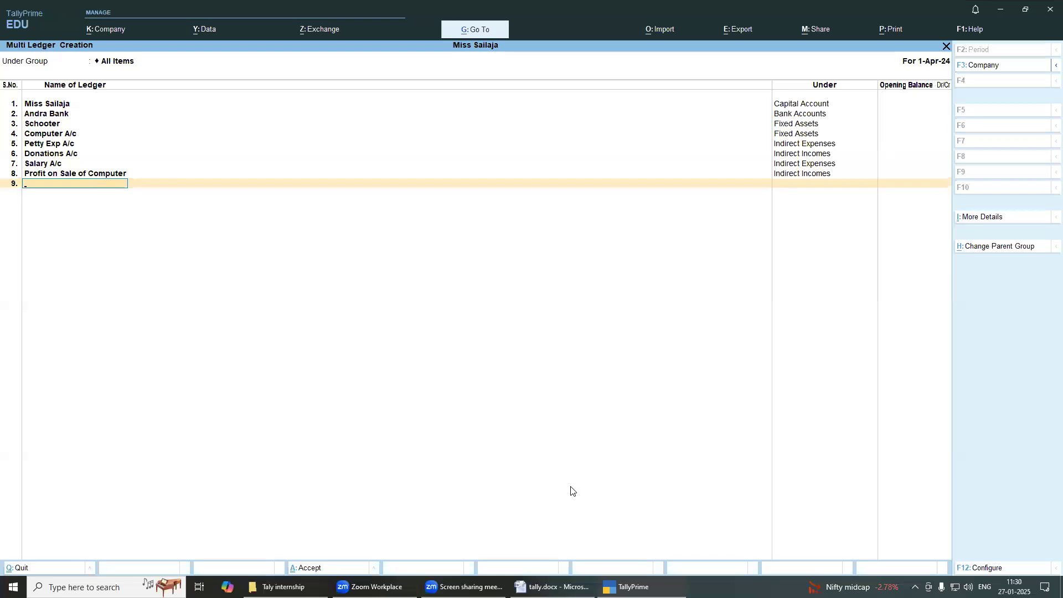
Step: Check Problem 2's remaining entries on the following page of tally.docx and add a ledger named Petty Income A/c under Indirect Incomes
left_click(552, 587)
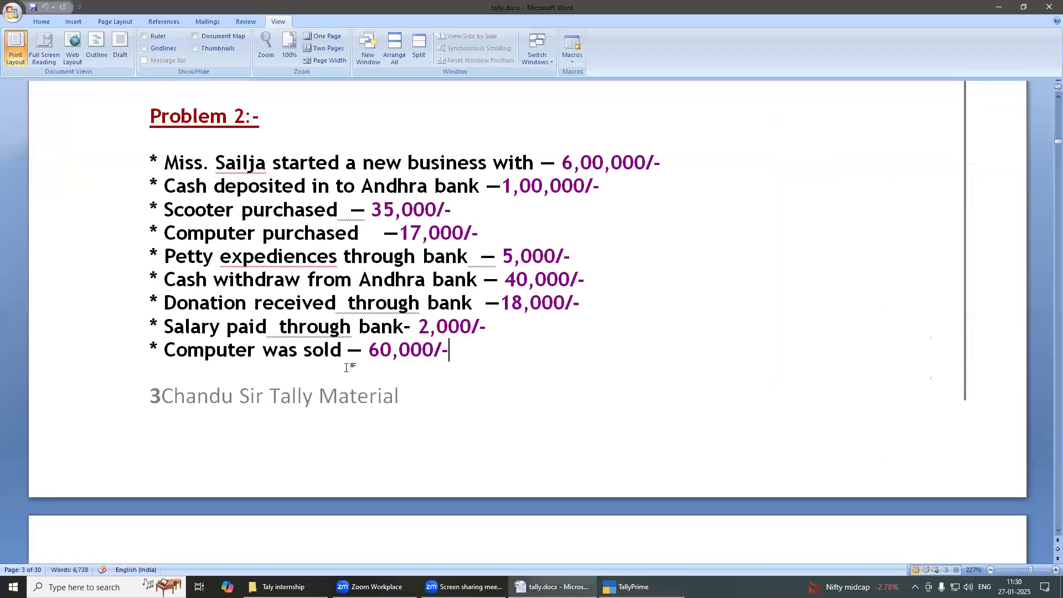
scroll(313, 365, "down", 6)
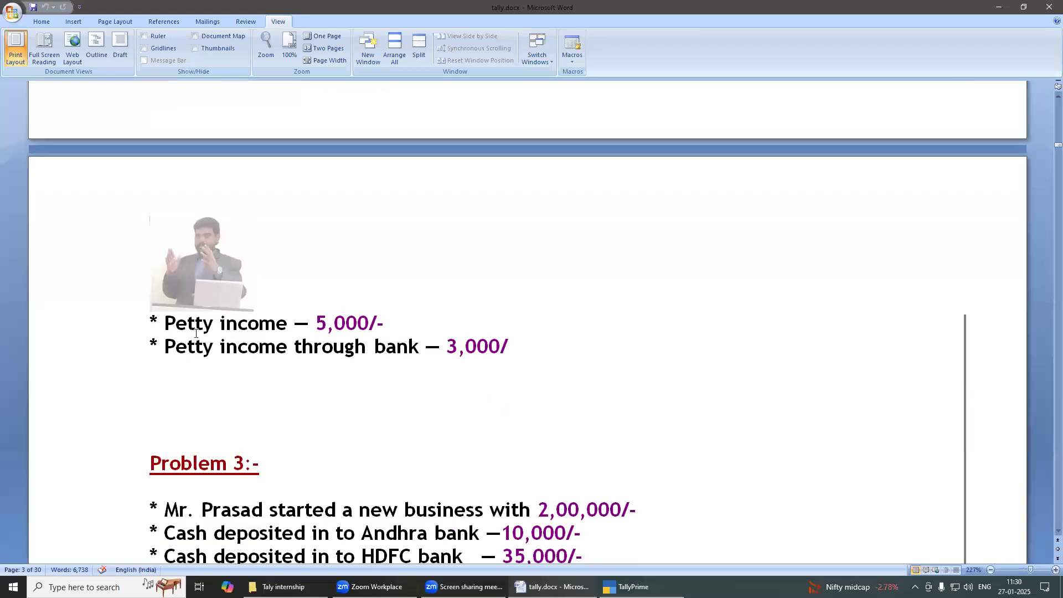
scroll(299, 337, "up", 6)
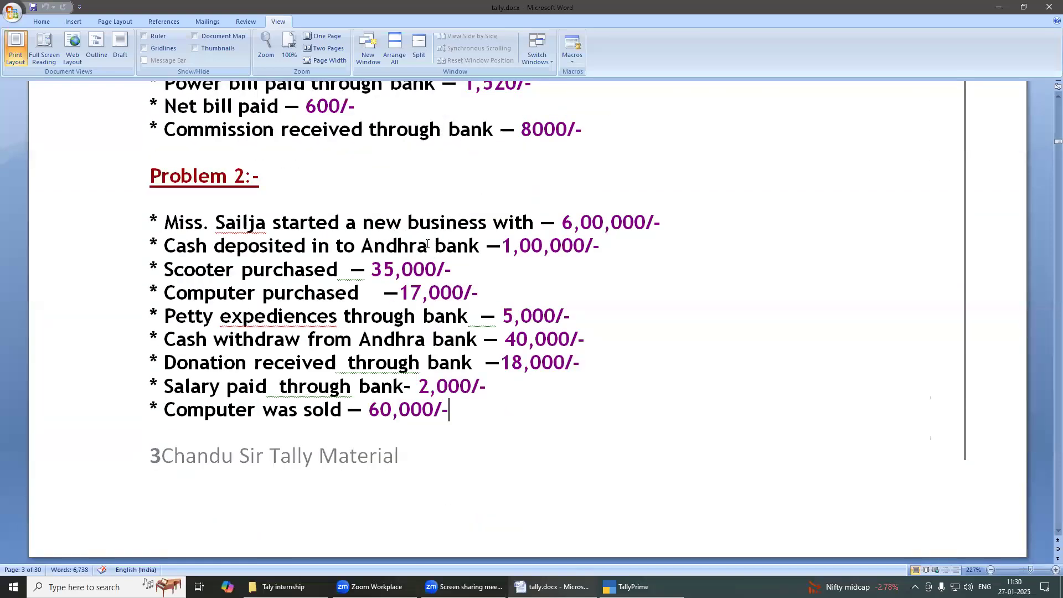
scroll(388, 265, "down", 6)
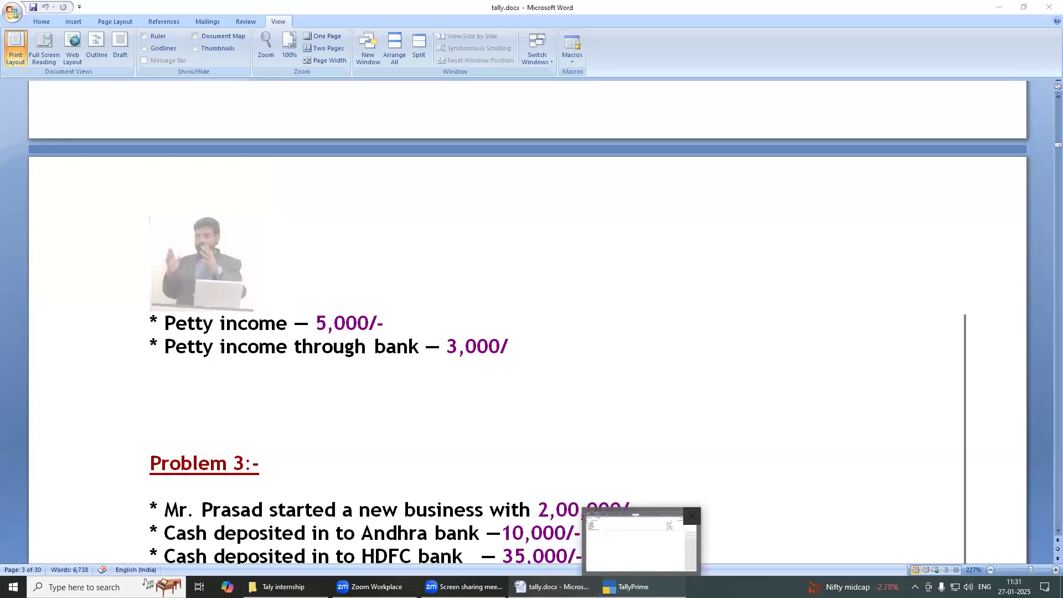
left_click(629, 587)
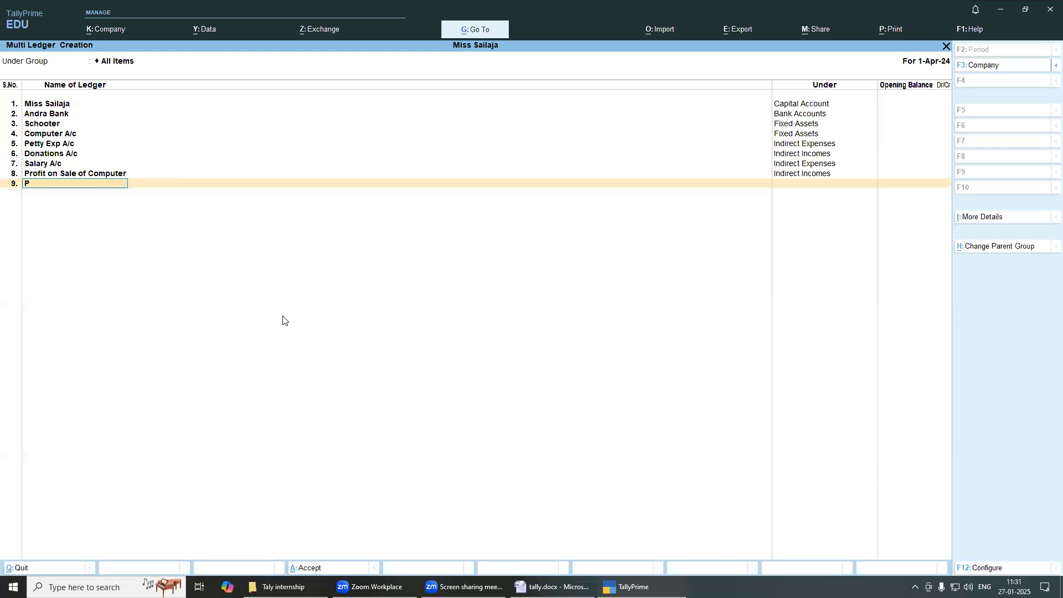
type("tty income a/c")
key("Return")
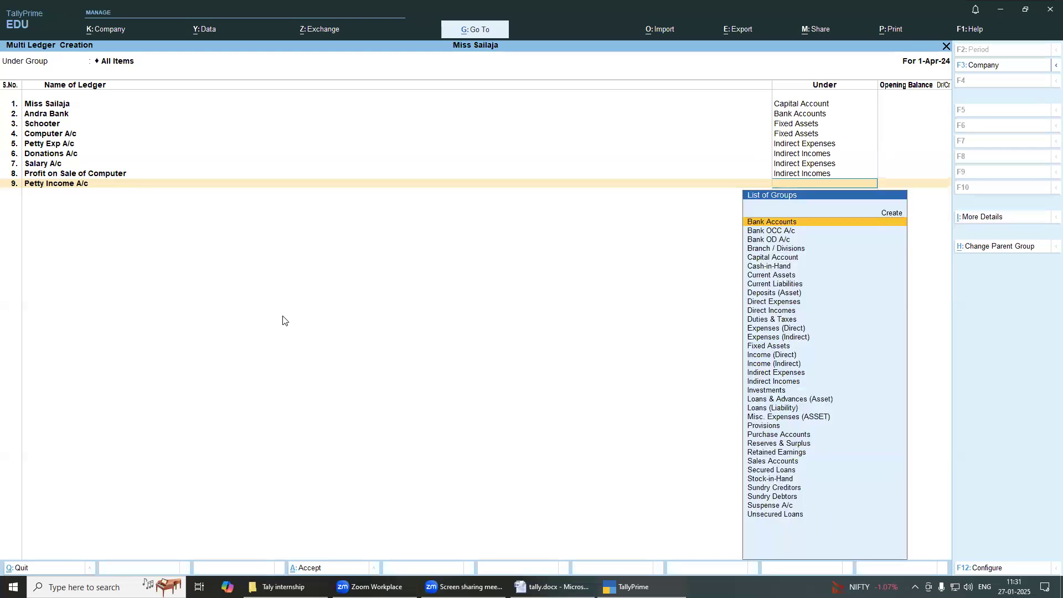
type("Ind")
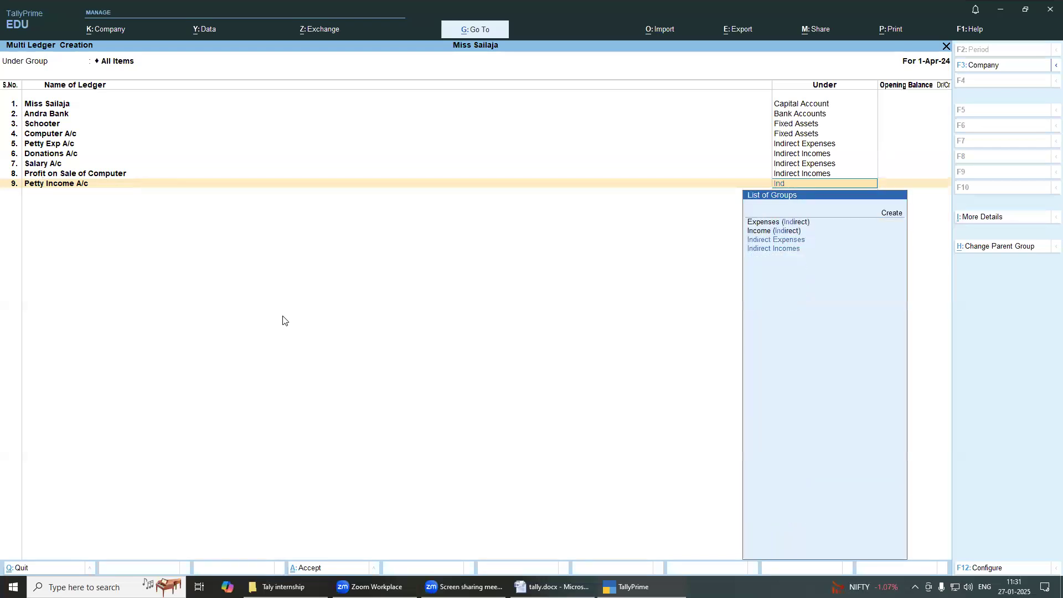
left_click(785, 251)
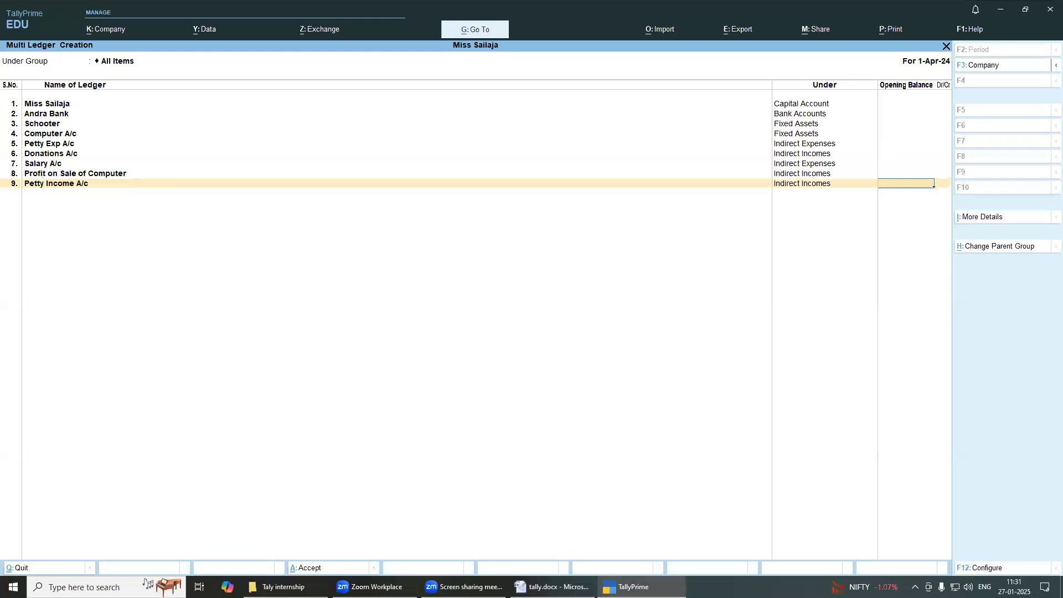
left_click(551, 586)
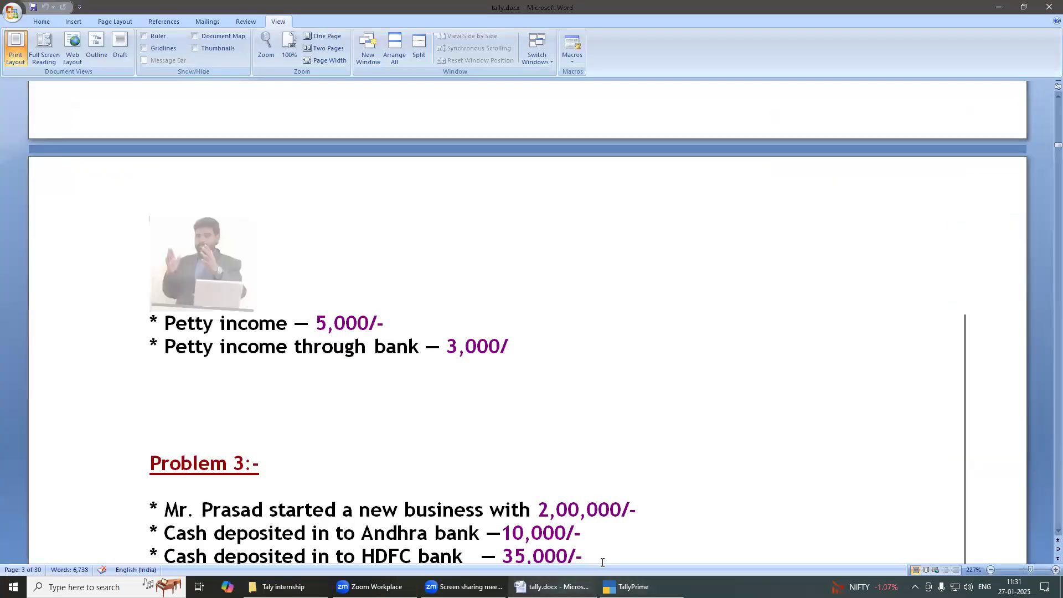
Step: Switch to TallyPrime, save the multi-ledger creation list and return to the Gateway of Tally
left_click(626, 587)
key("Return")
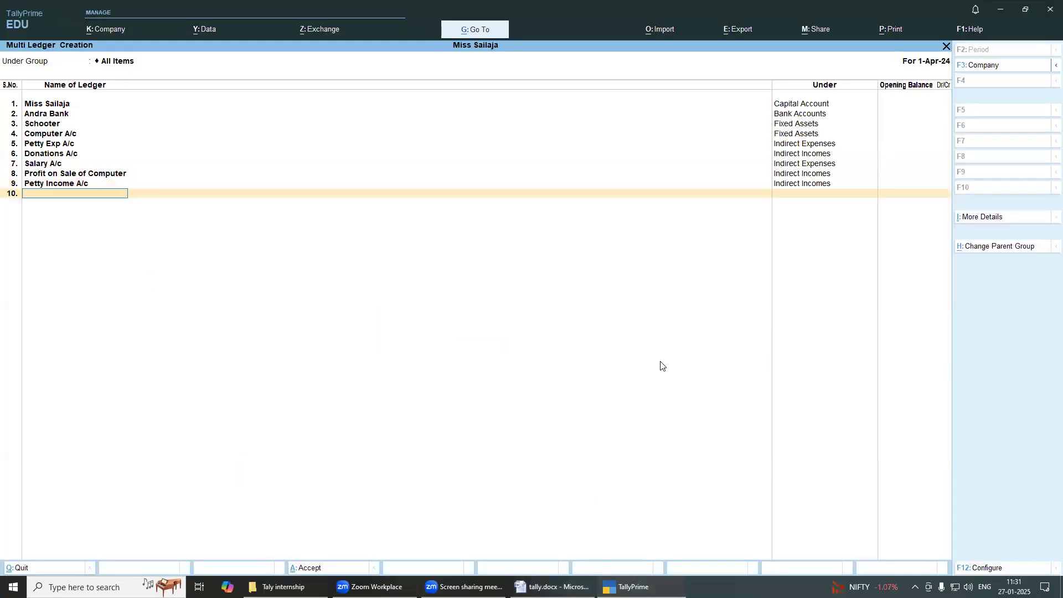
key("Return")
key("Return")
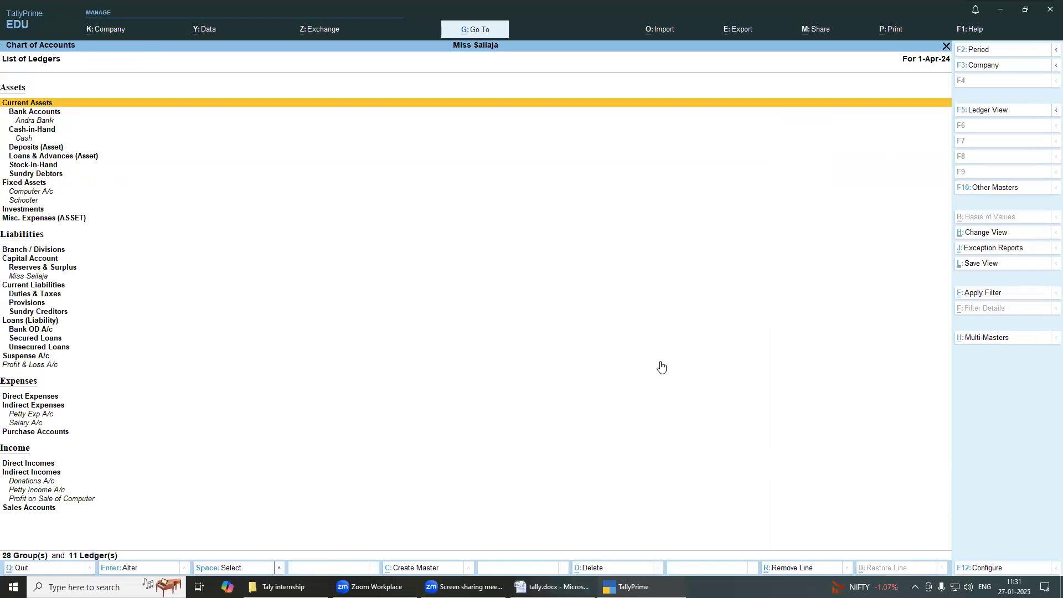
key("Escape")
key("Escape")
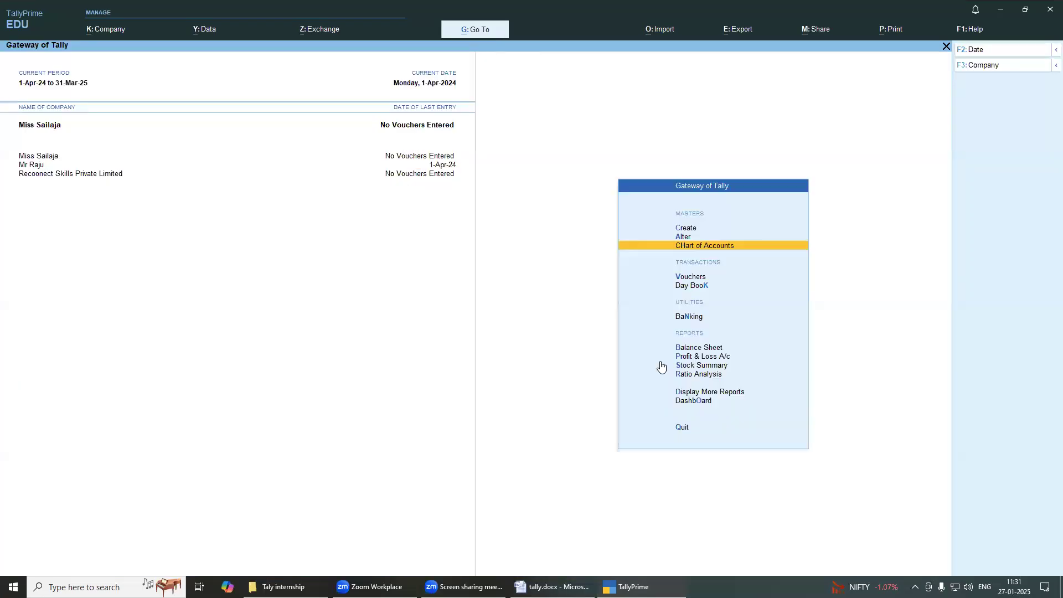
Step: Start a receipt voucher with Cash as the account and the owner's capital ledger as the particulars
key("Down")
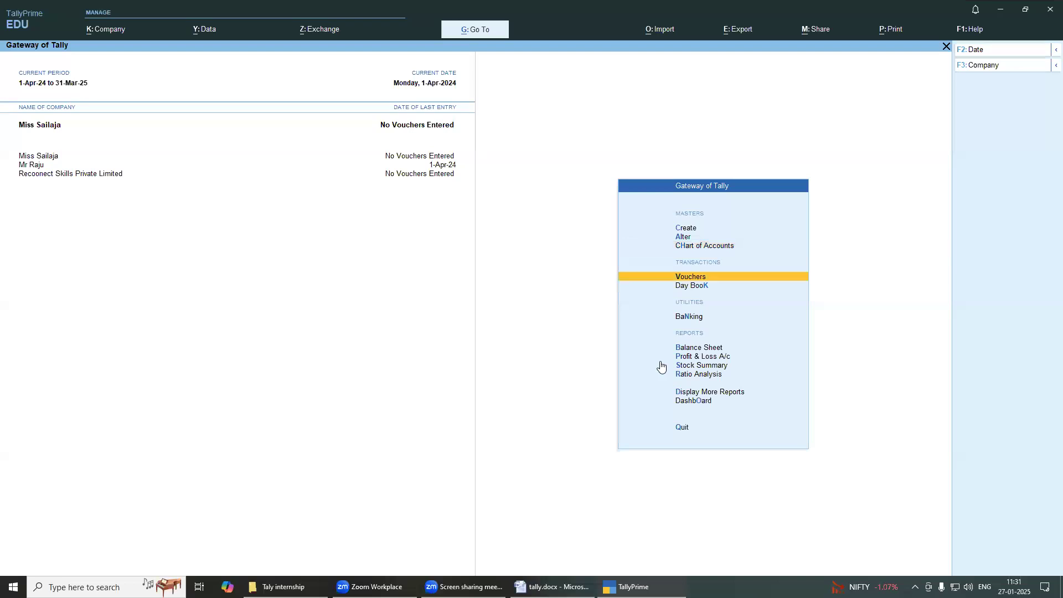
key("Return")
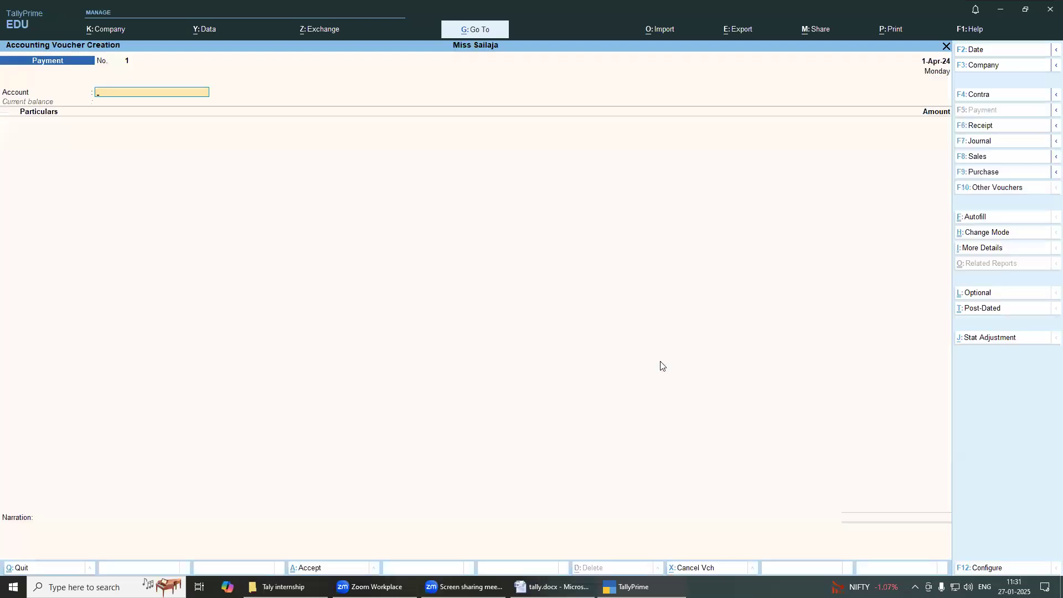
left_click(984, 129)
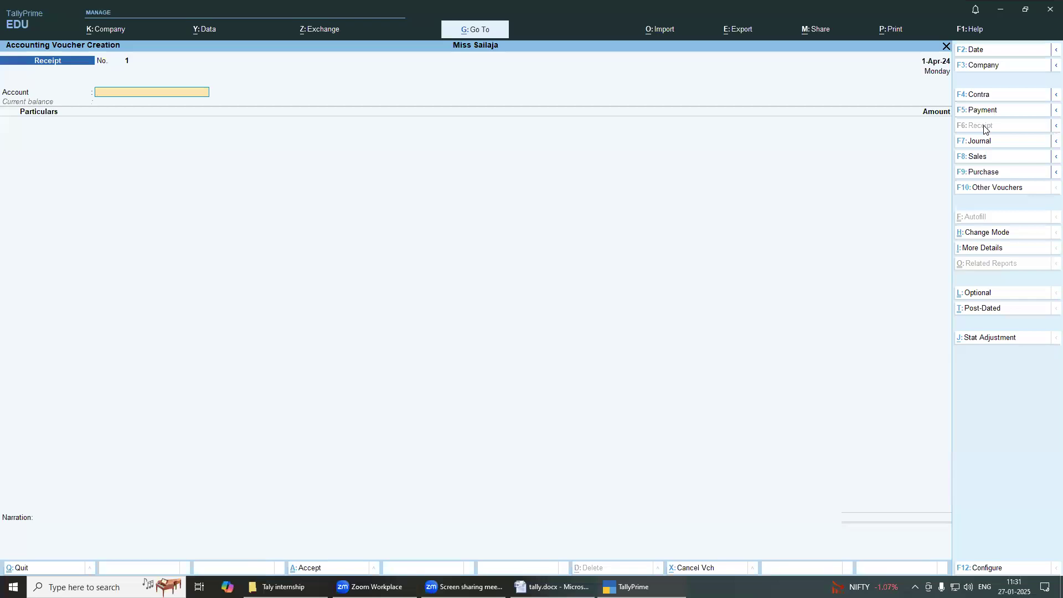
key("Return")
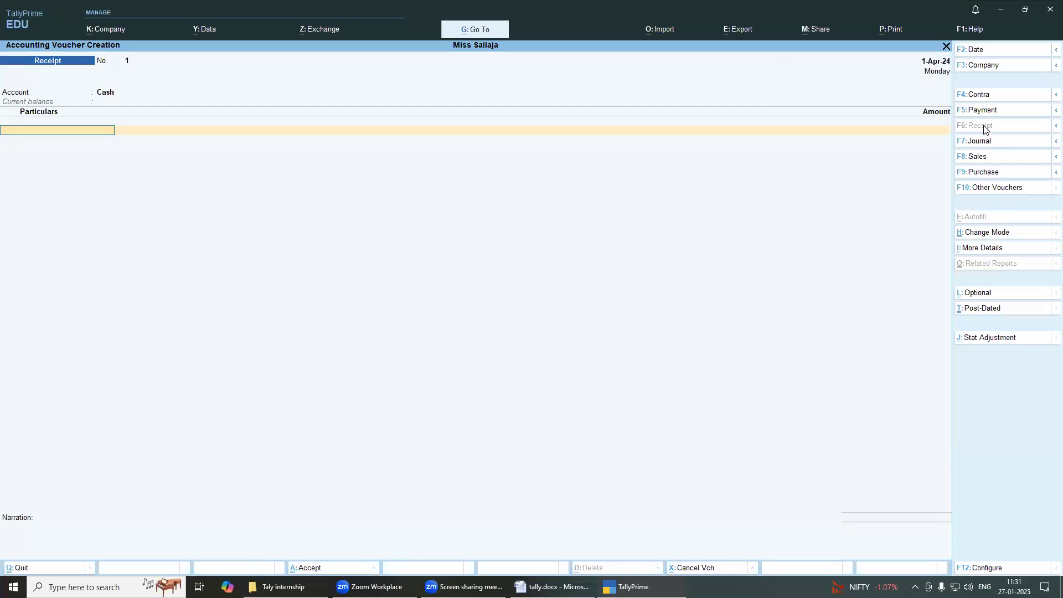
key("Down")
key("Down")
key("Down")
key("Down")
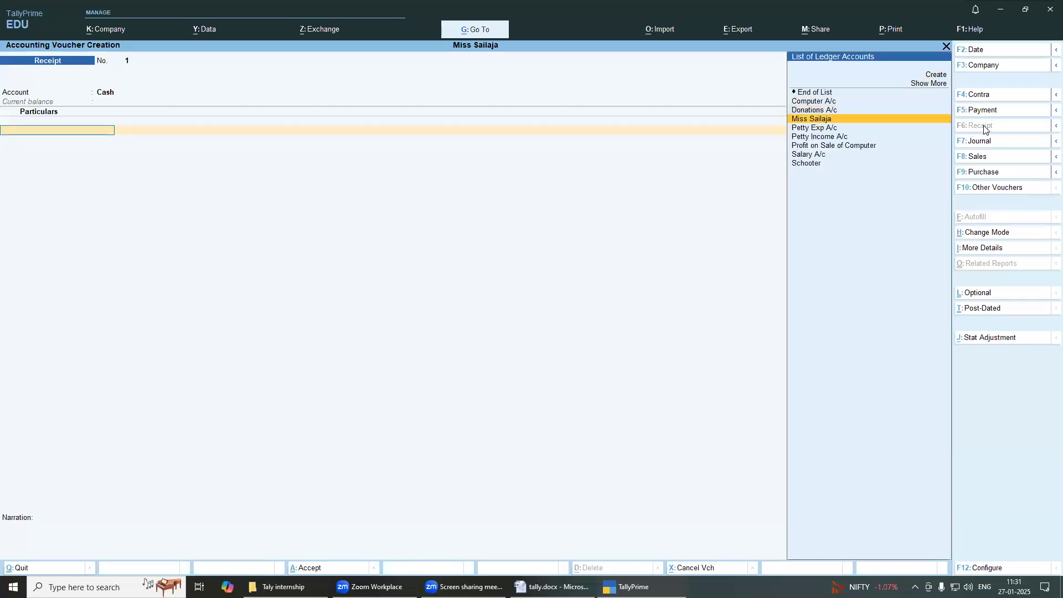
key("Return")
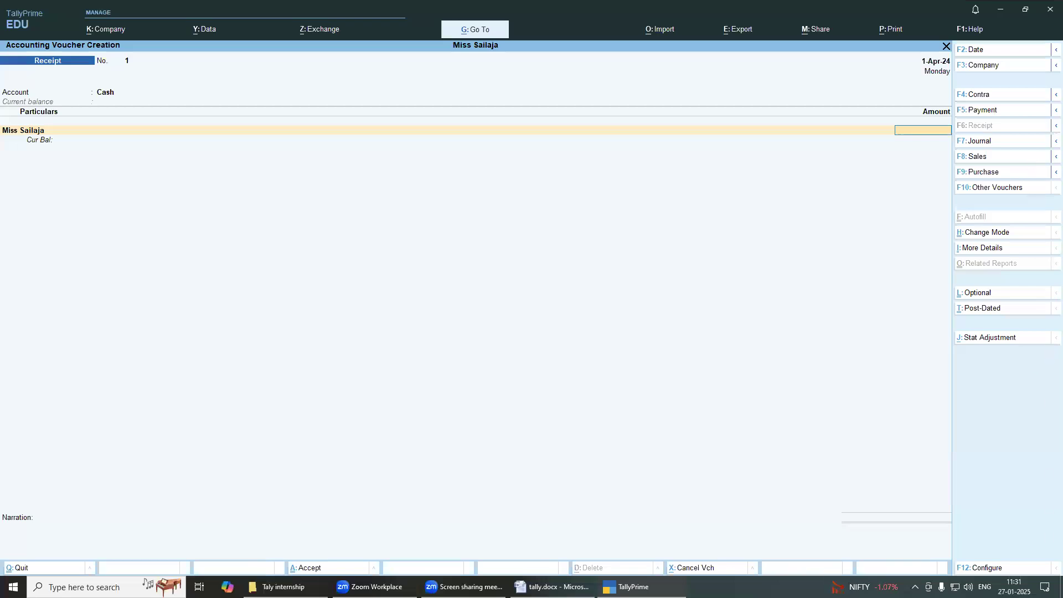
Step: Check Problem 2 in tally.docx, set the capital receipt amount to 6,00,000 in TallyPrime and save the voucher
left_click(553, 588)
scroll(522, 404, "up", 8)
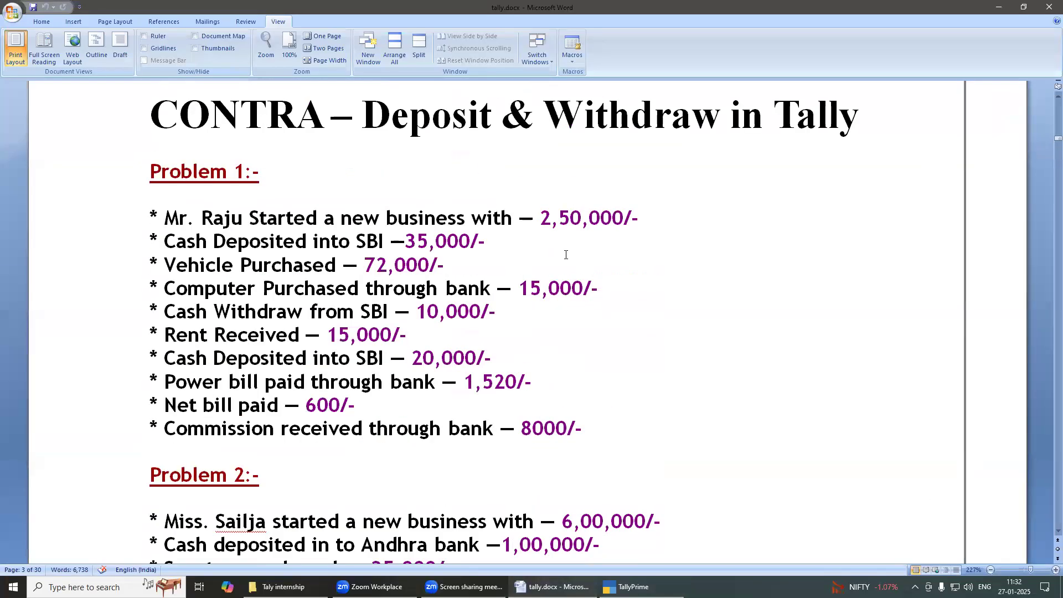
scroll(556, 253, "down", 4)
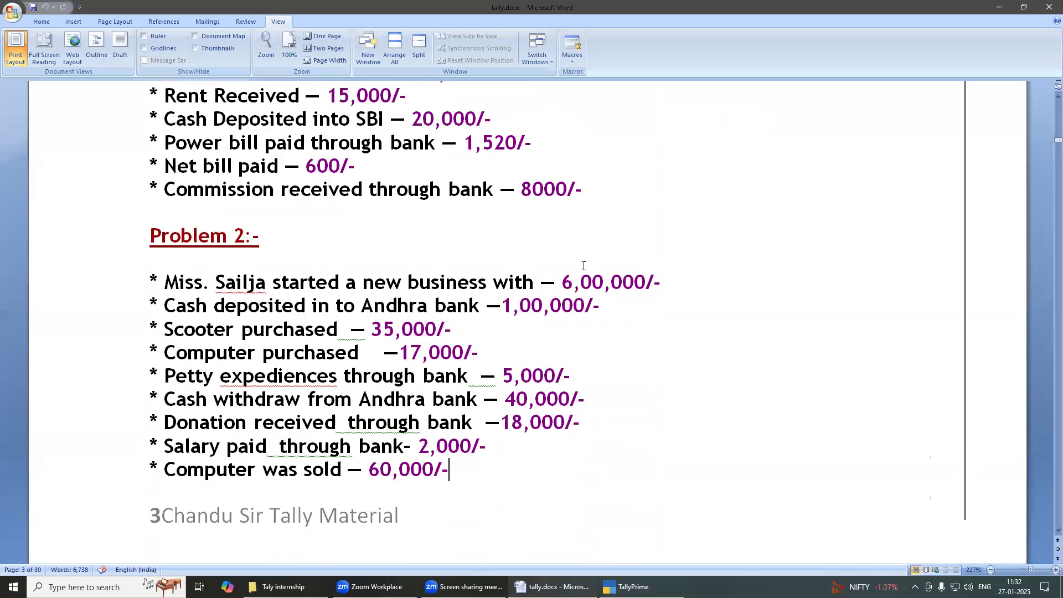
scroll(558, 283, "down", 1)
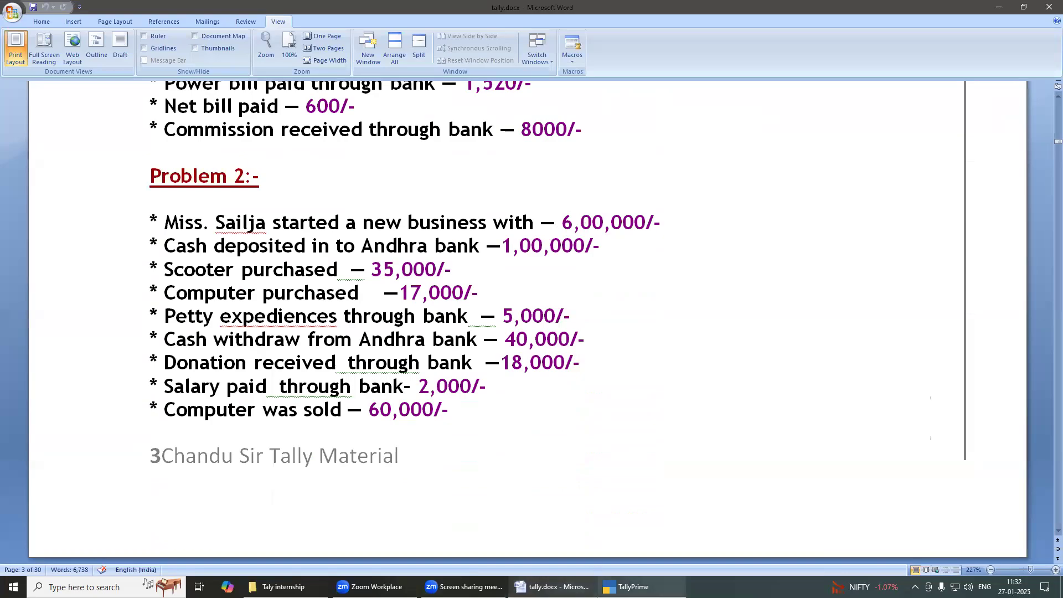
left_click(629, 587)
type("00000")
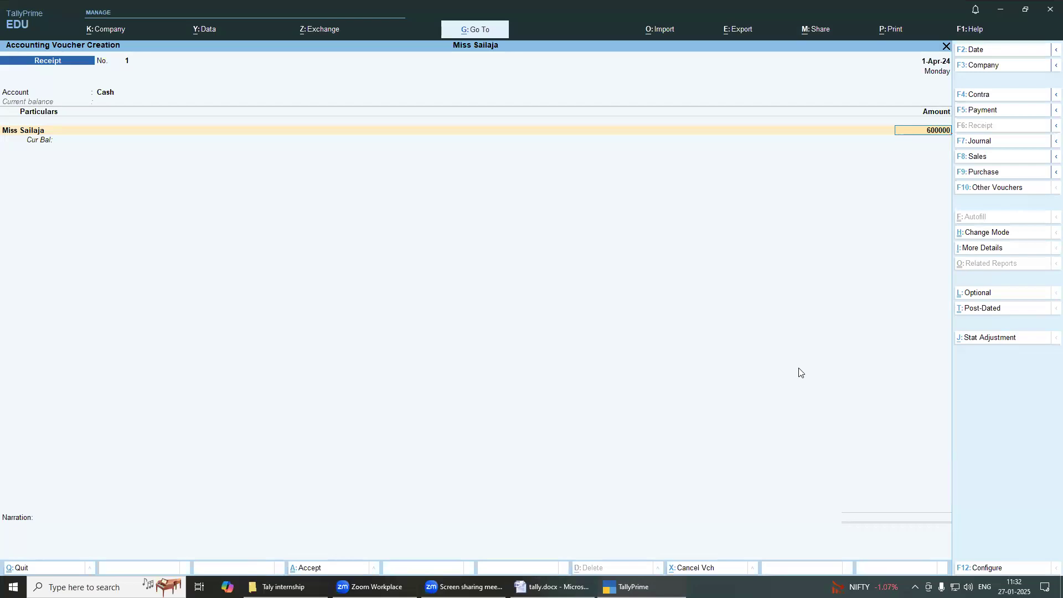
key("Return")
key("Return")
key("Return")
key("Return")
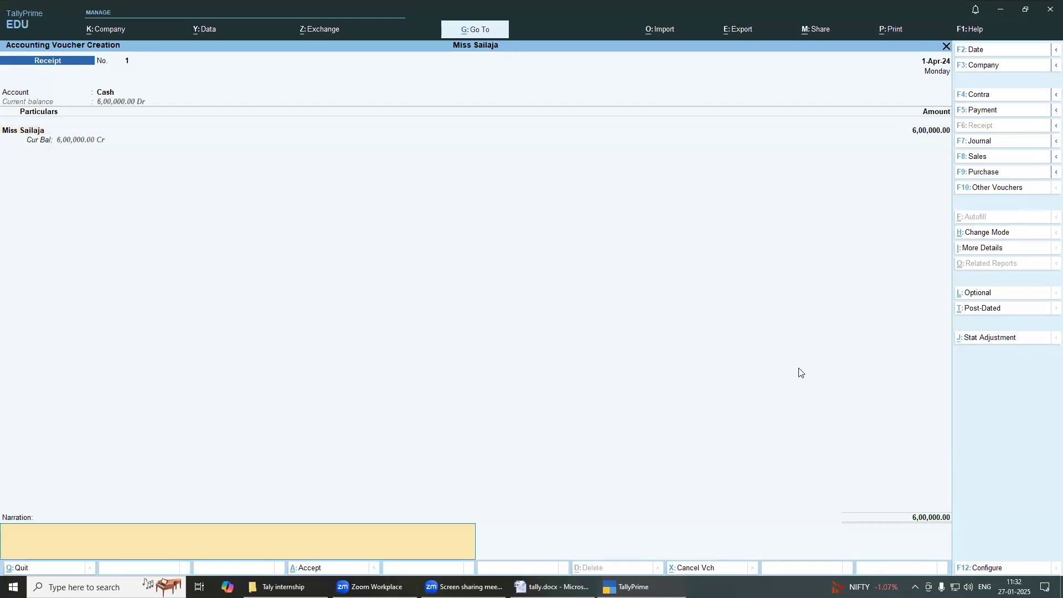
left_click(551, 587)
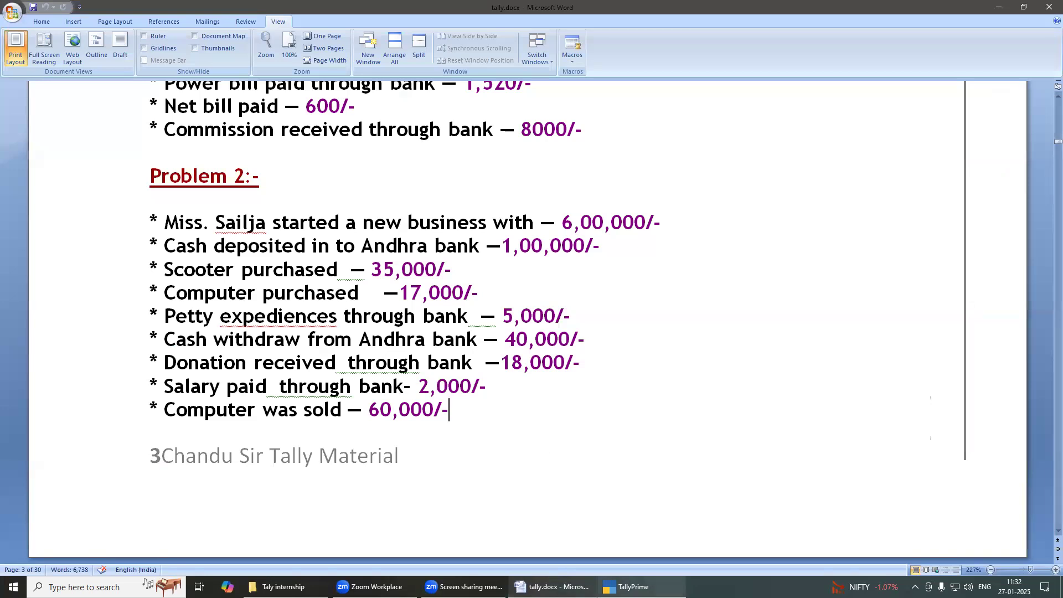
mouse_move(629, 587)
left_click(640, 540)
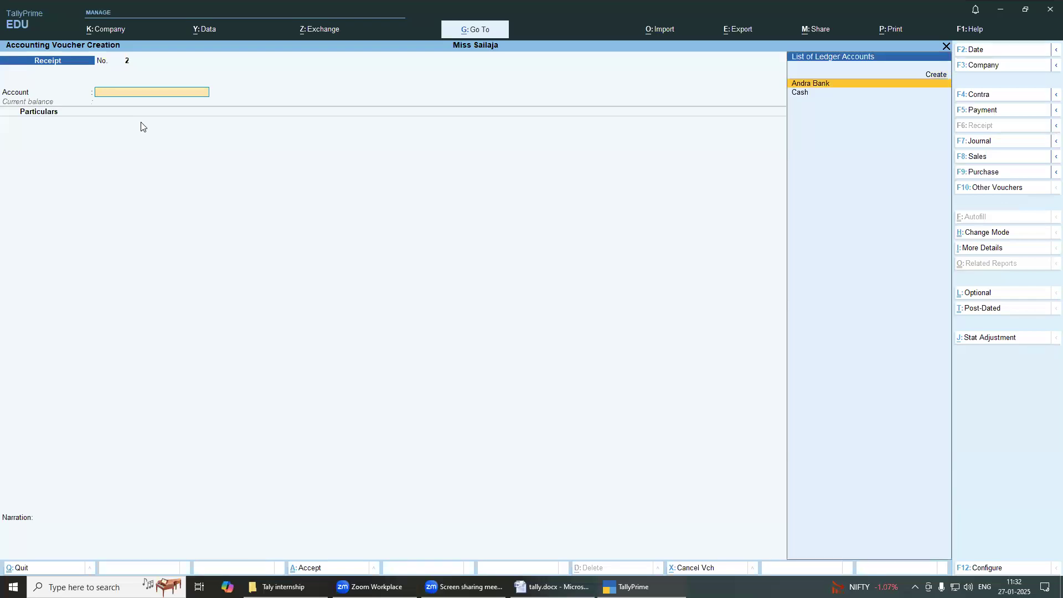
key("Return")
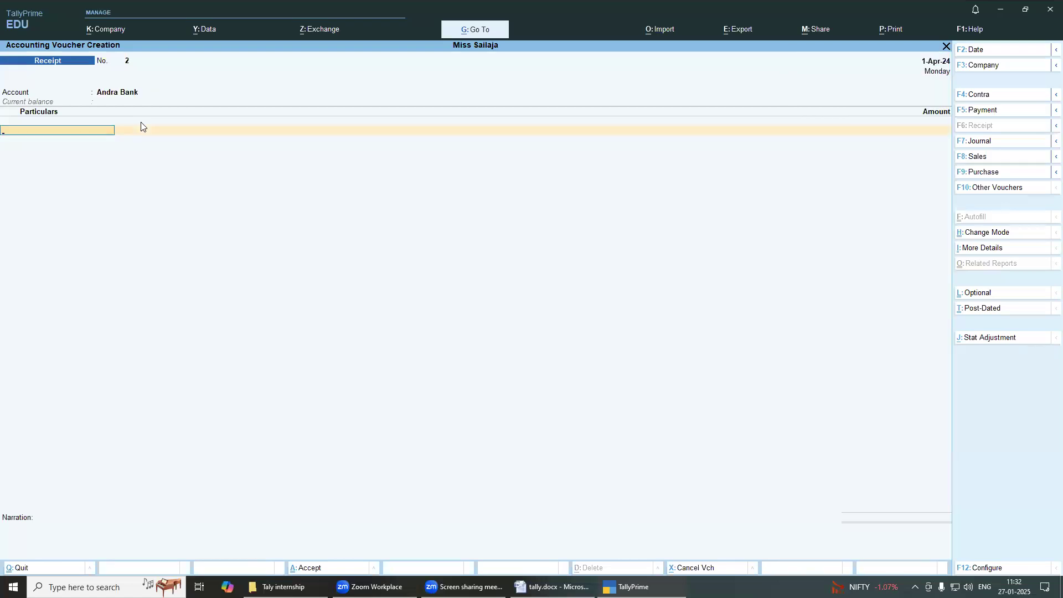
key("Down")
key("Down")
key("Down")
key("Down")
key("Down")
key("Down")
key("Down")
key("Down")
key("Down")
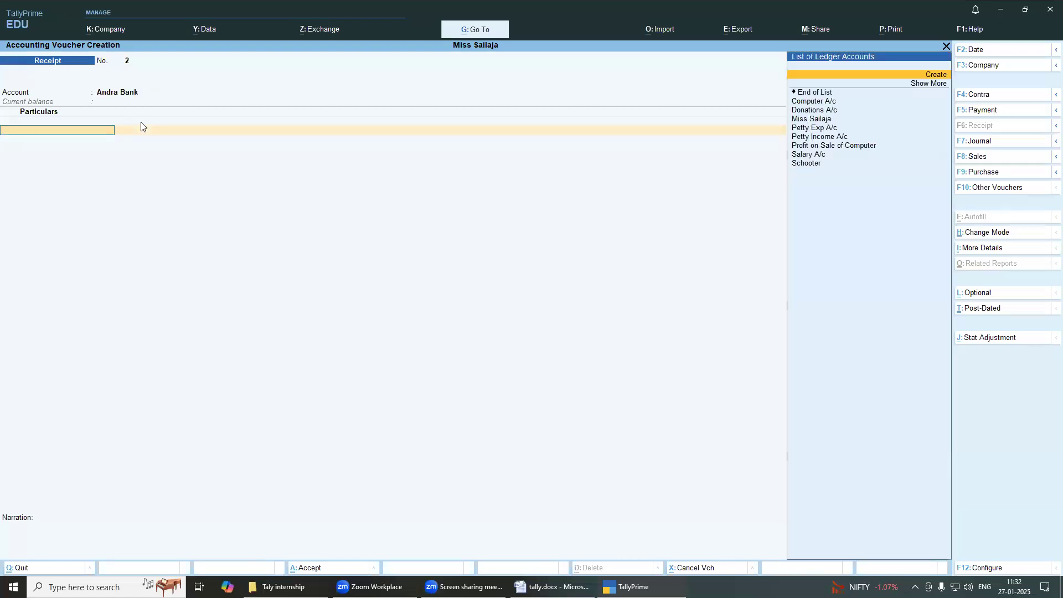
key("Up")
key("Up")
key("Up")
key("Up")
key("Up")
key("Up")
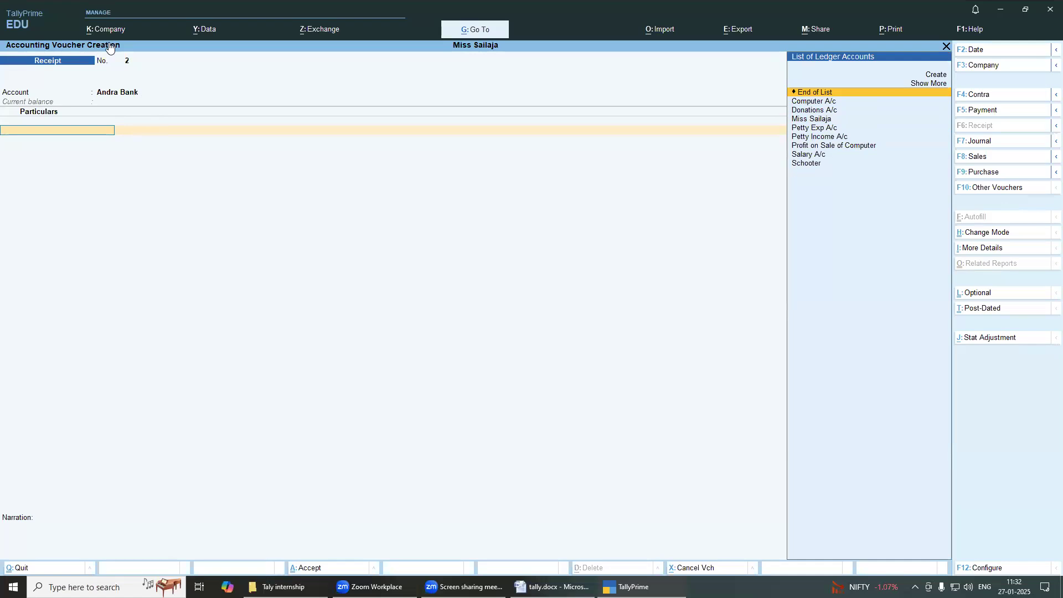
Step: Start a contra voucher with Andra Bank as the account and Cash as the particulars
left_click(980, 95)
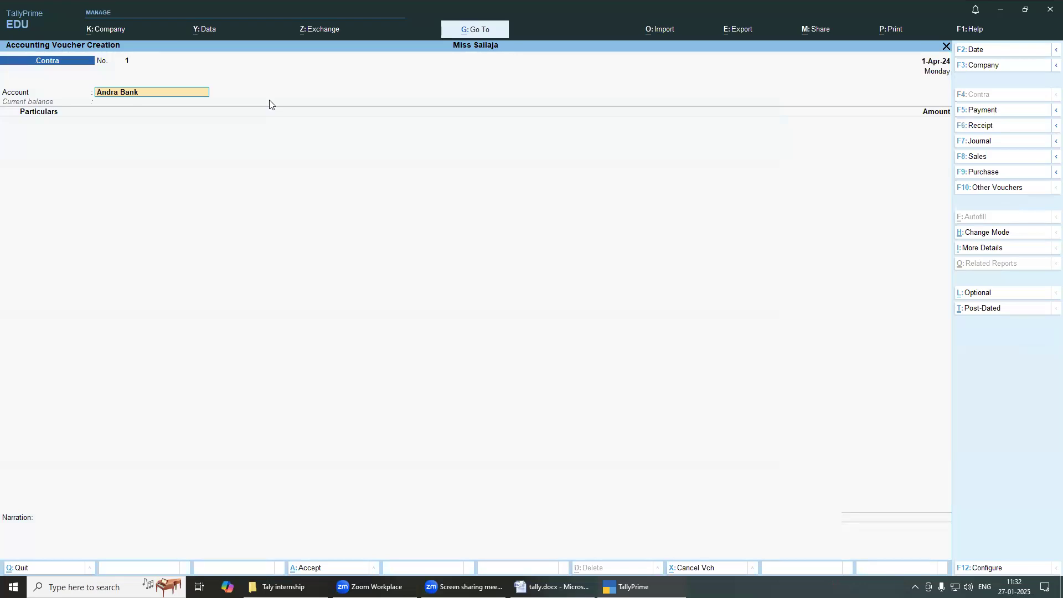
key("Return")
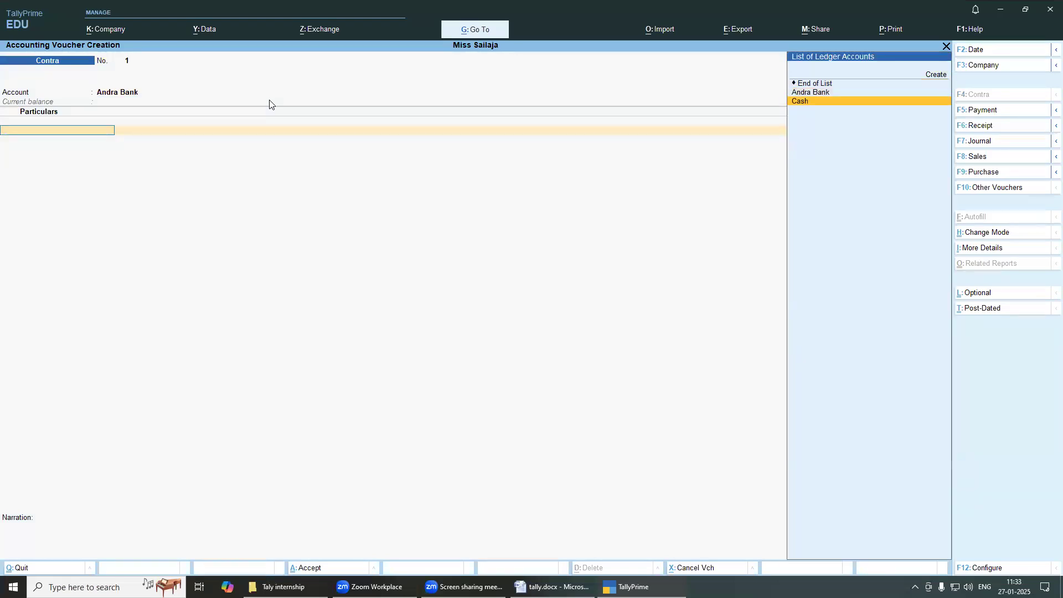
key("Return")
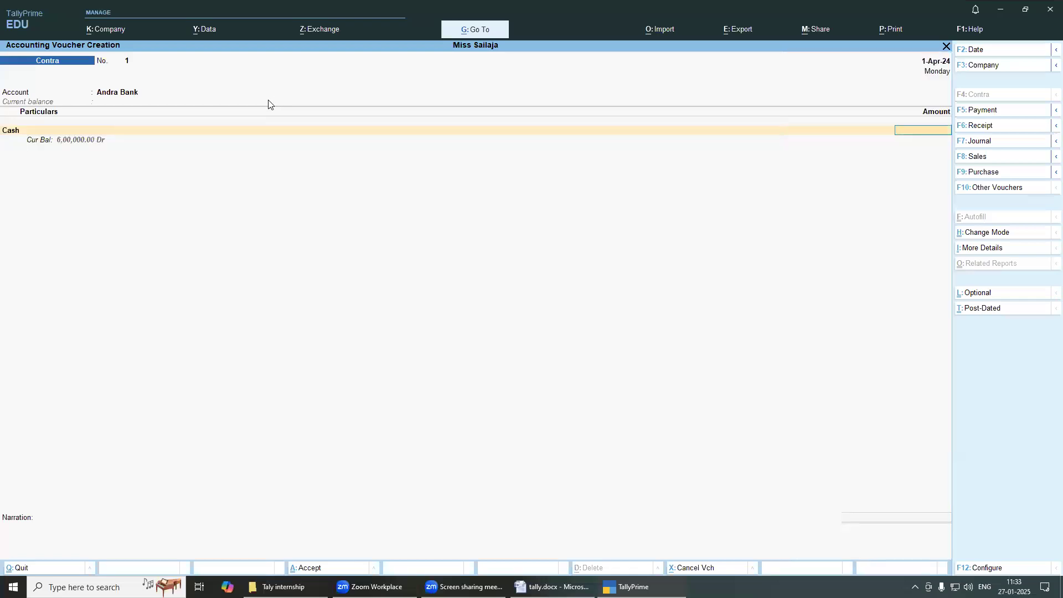
Step: Check the bank deposit in tally.docx, then set the contra amount to 1,00,000 in TallyPrime with a Cash bank allocation
key("alt+Tab")
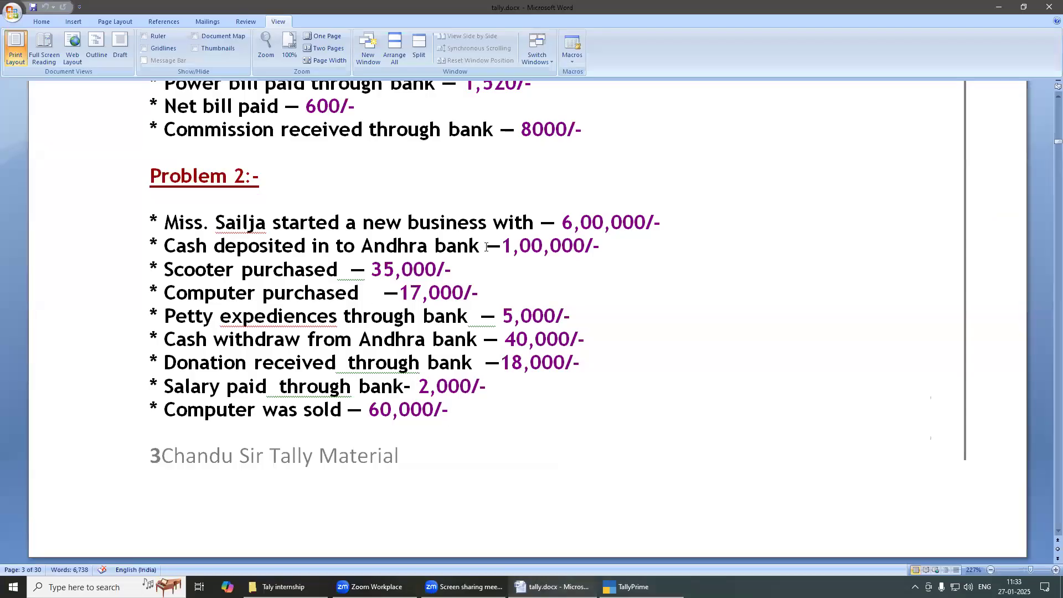
key("alt+Tab")
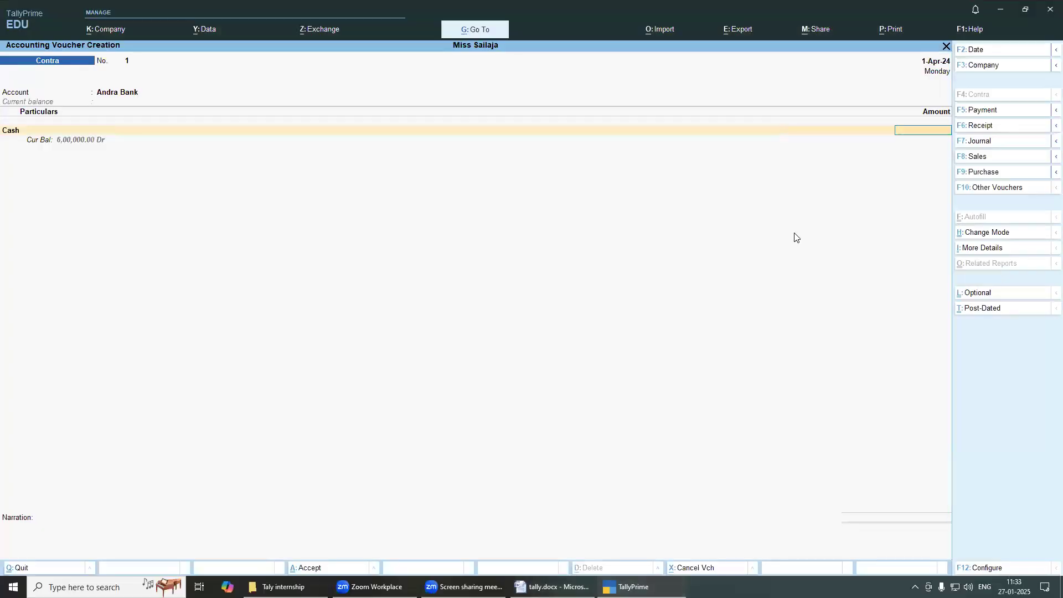
type("00")
key("Return")
key("Return")
key("Return")
key("Return")
key("Return")
key("Return")
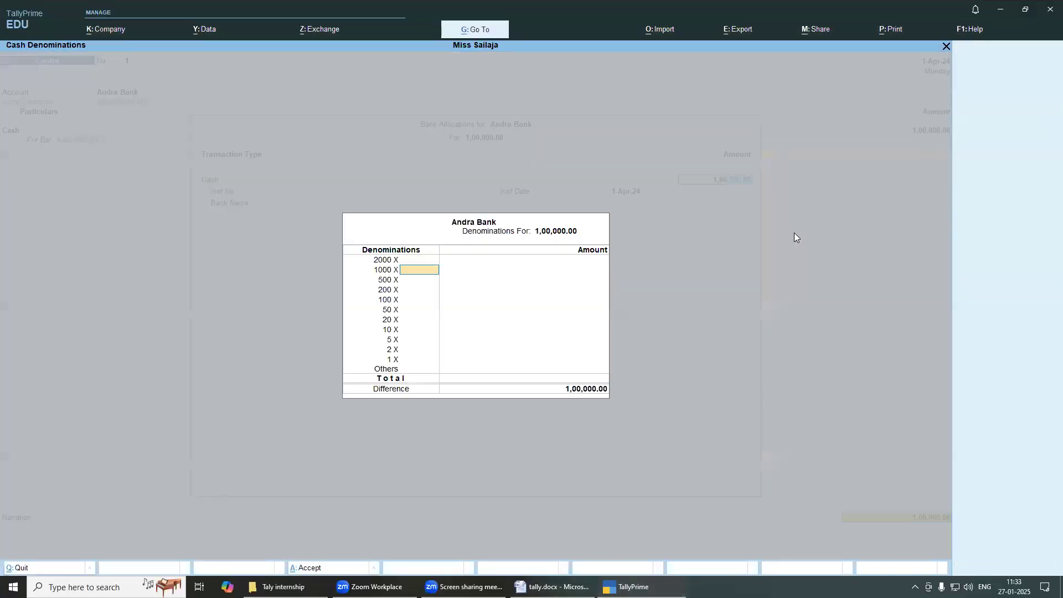
Step: Leave all cash denominations blank and save the Andra Bank contra voucher
key("Return")
key("Return")
key("Return")
key("Return")
key("Return")
key("Return")
key("Return")
key("Return")
key("Return")
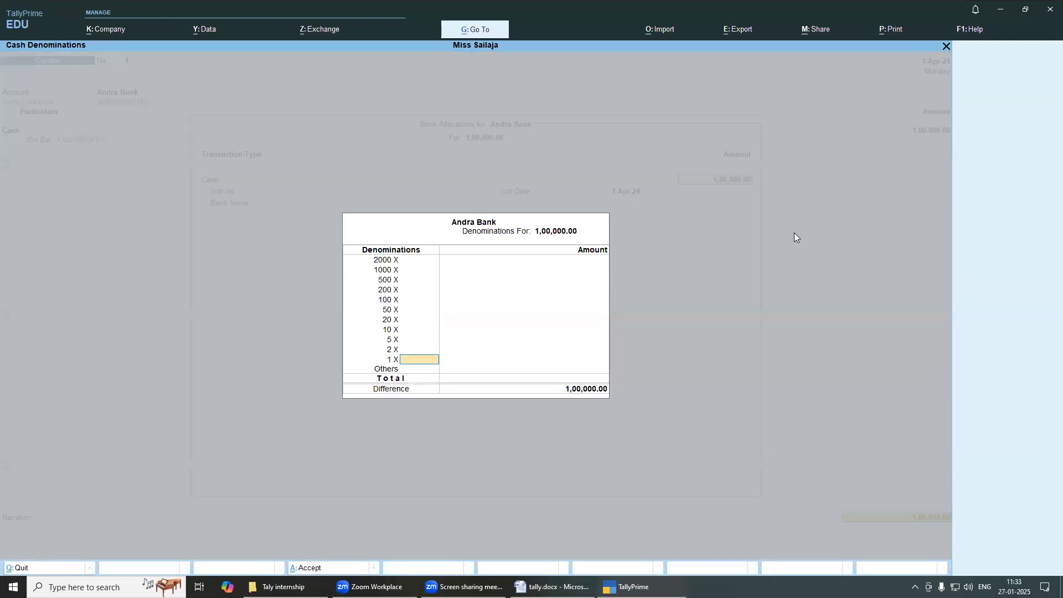
key("Return")
key("Return")
key("Return")
key("Return")
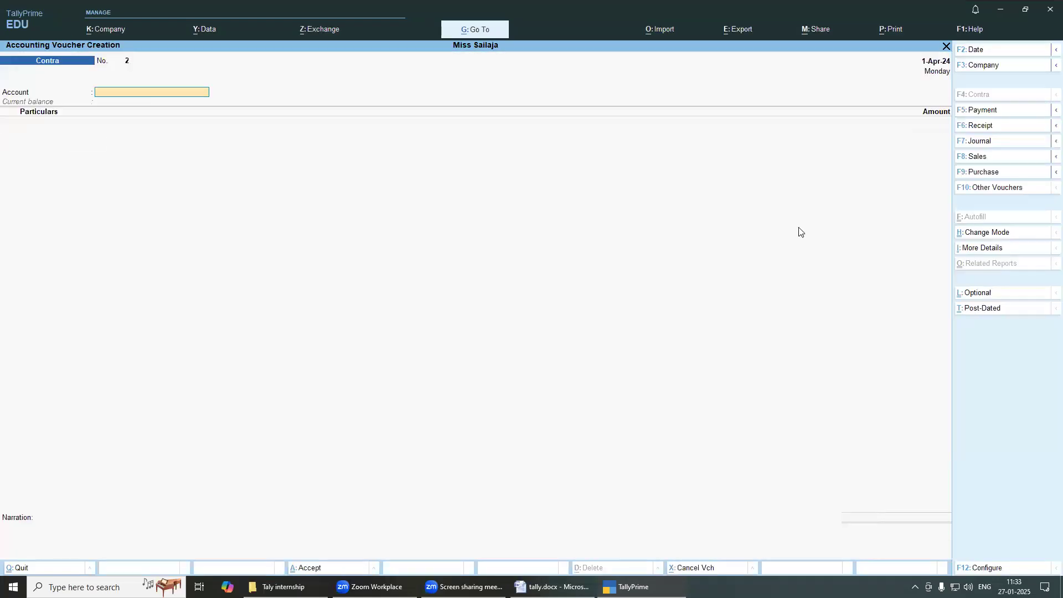
Step: Check the scooter purchase in tally.docx and start a payment voucher in TallyPrime with Cash as the account
left_click(552, 586)
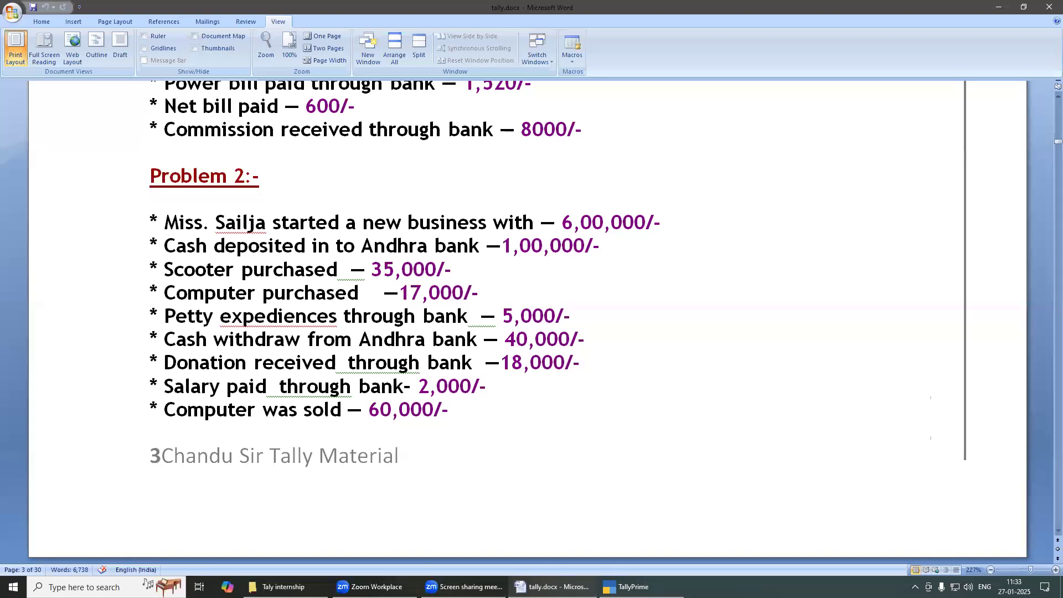
left_click(631, 586)
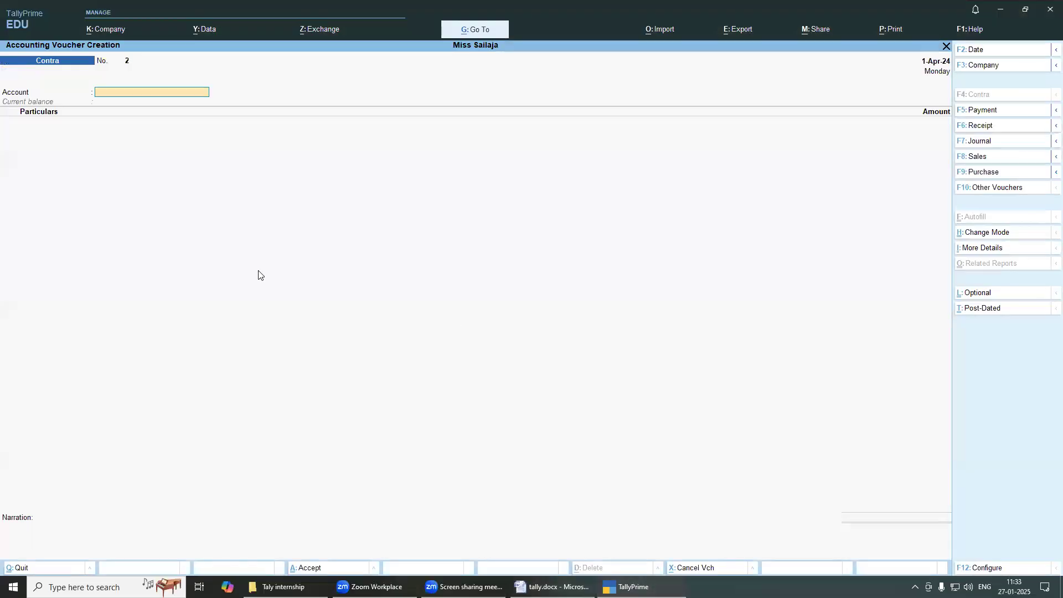
left_click(987, 113)
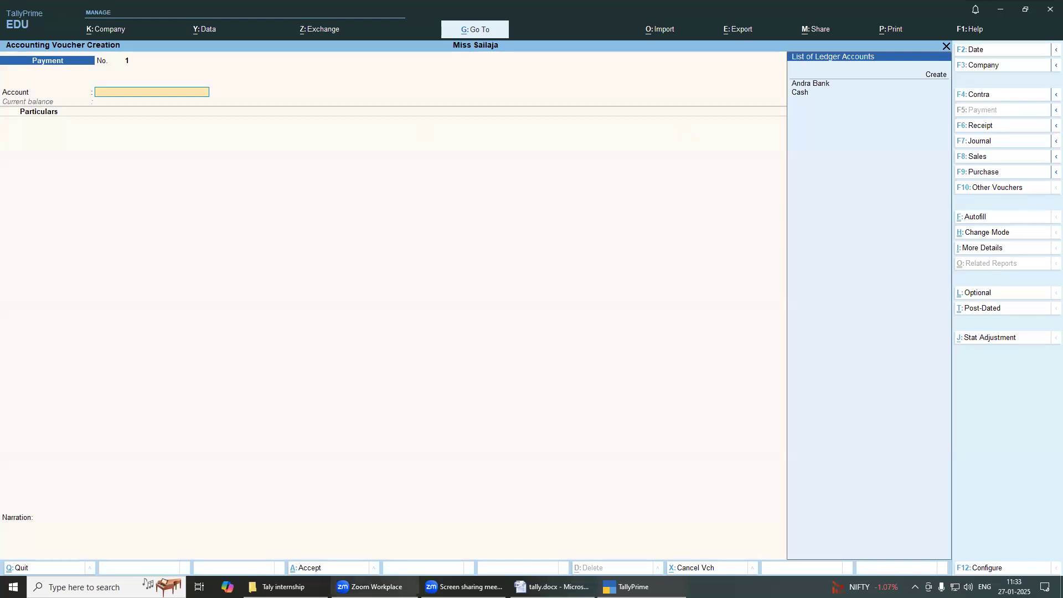
left_click(551, 587)
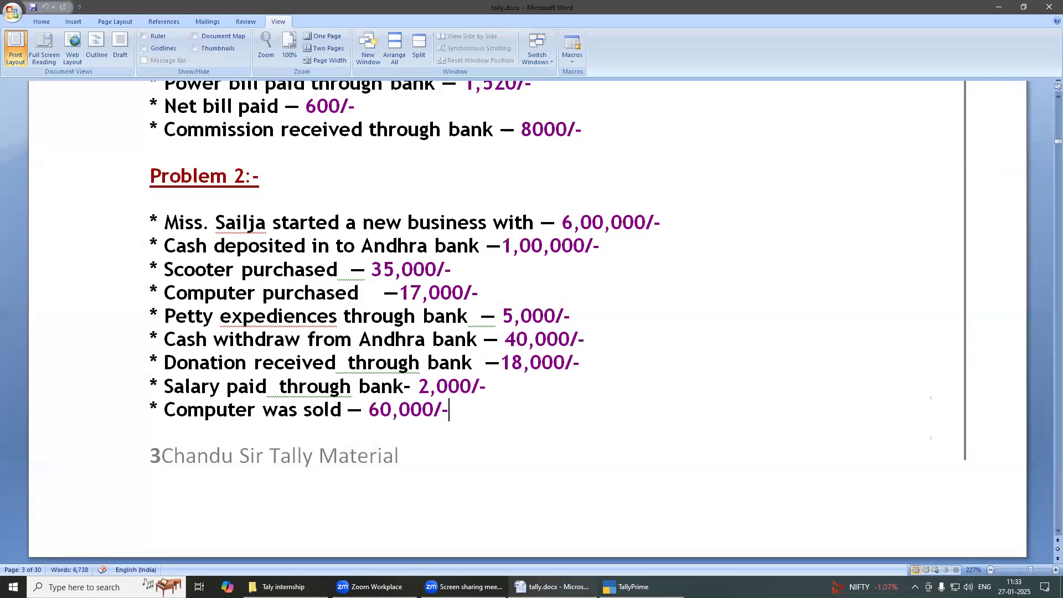
left_click(626, 587)
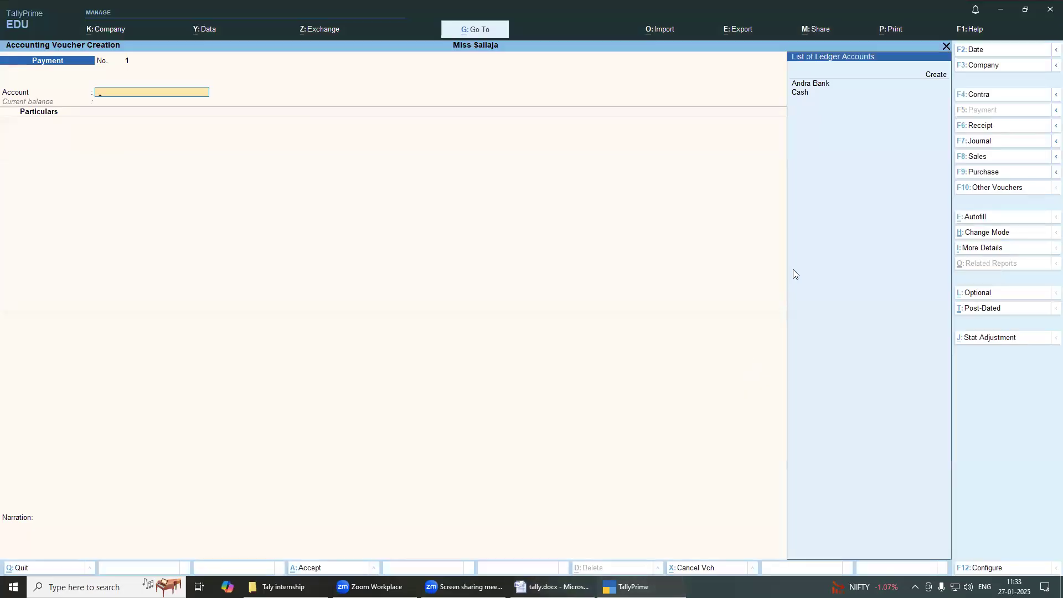
key("Down")
key("Down")
key("Return")
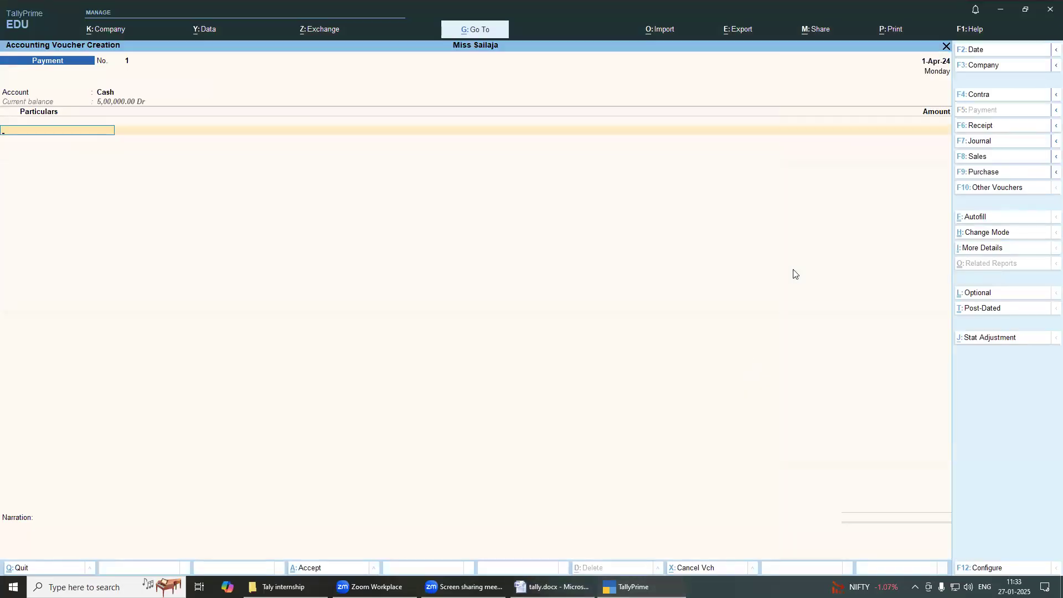
Step: Choose the Schooter ledger as the particulars of the payment voucher
key("Down")
key("Down")
key("Down")
key("Down")
key("Down")
key("Down")
key("Down")
key("Down")
key("Down")
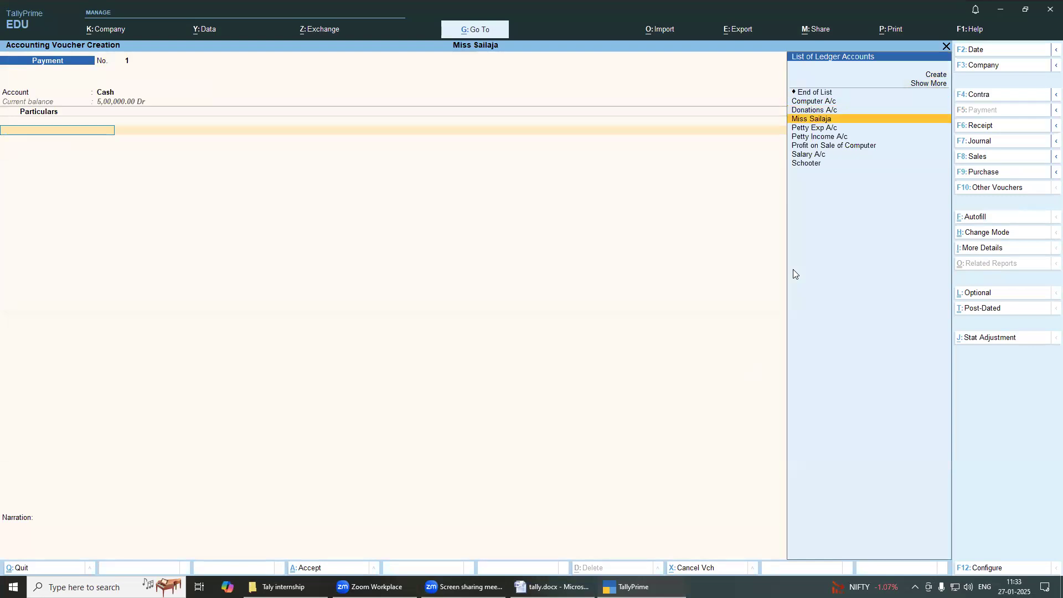
key("Down")
key("Return")
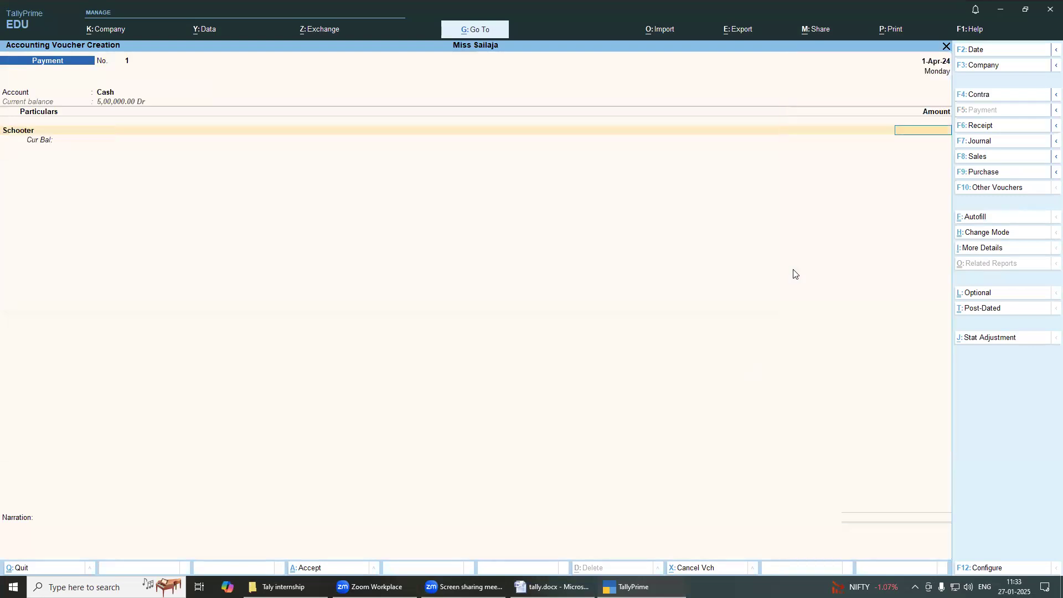
Step: Check the scooter price in tally.docx, then set the Schooter amount to 35,000 in TallyPrime and save the payment voucher
left_click(551, 587)
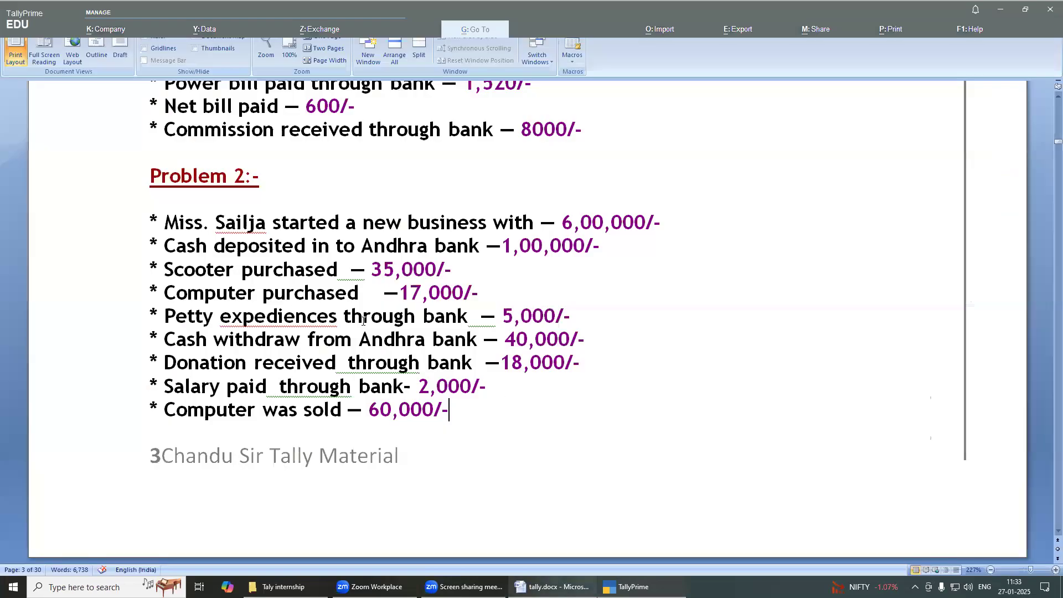
left_click(627, 587)
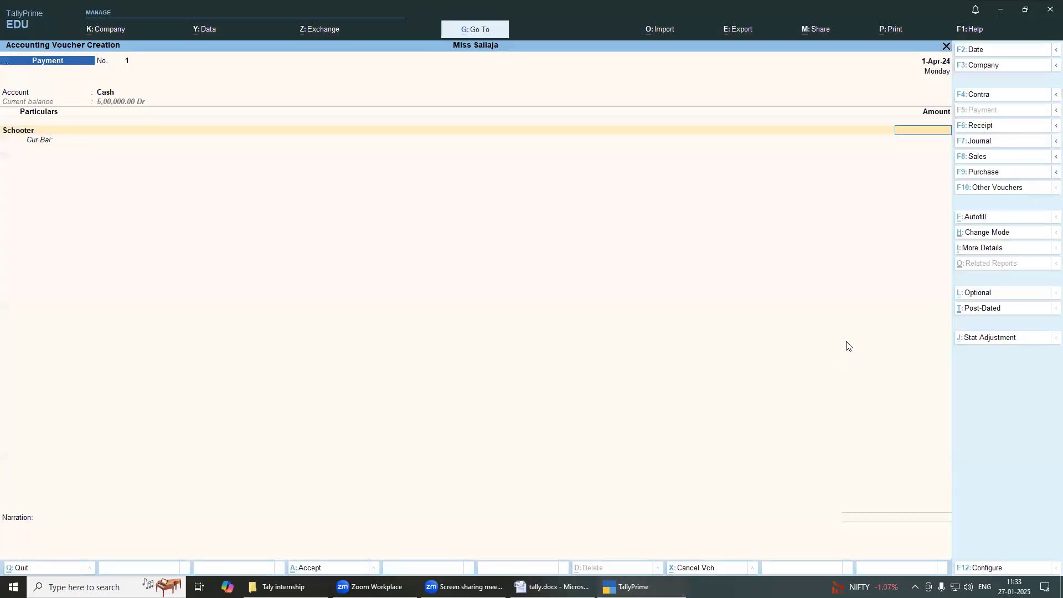
type("35,000")
key("Return")
key("Return")
key("Return")
key("Return")
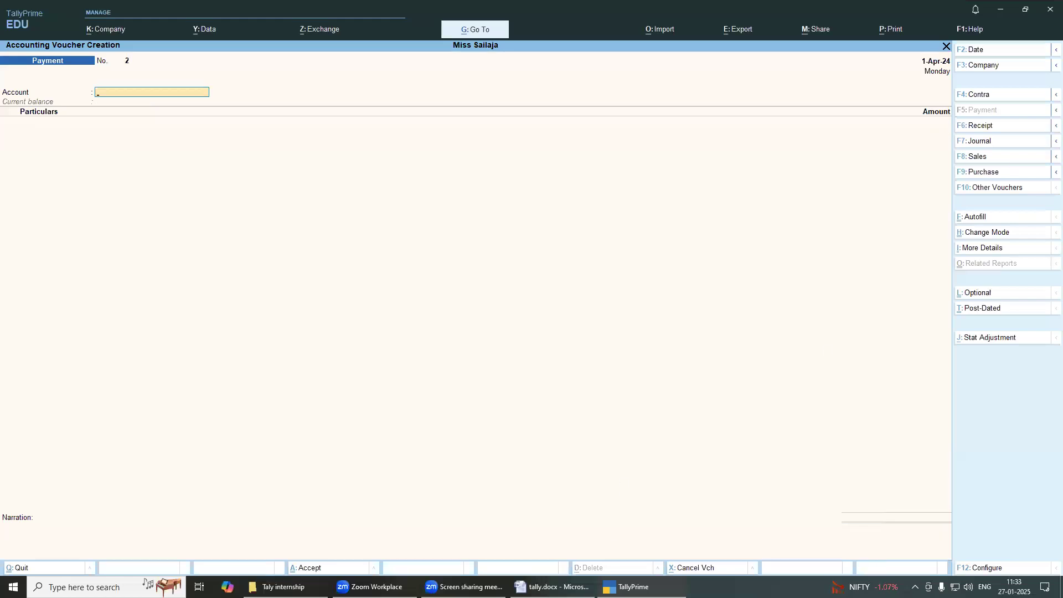
Step: Check the computer purchase in tally.docx, then choose Cash as the account of the next payment voucher in TallyPrime
left_click(609, 582)
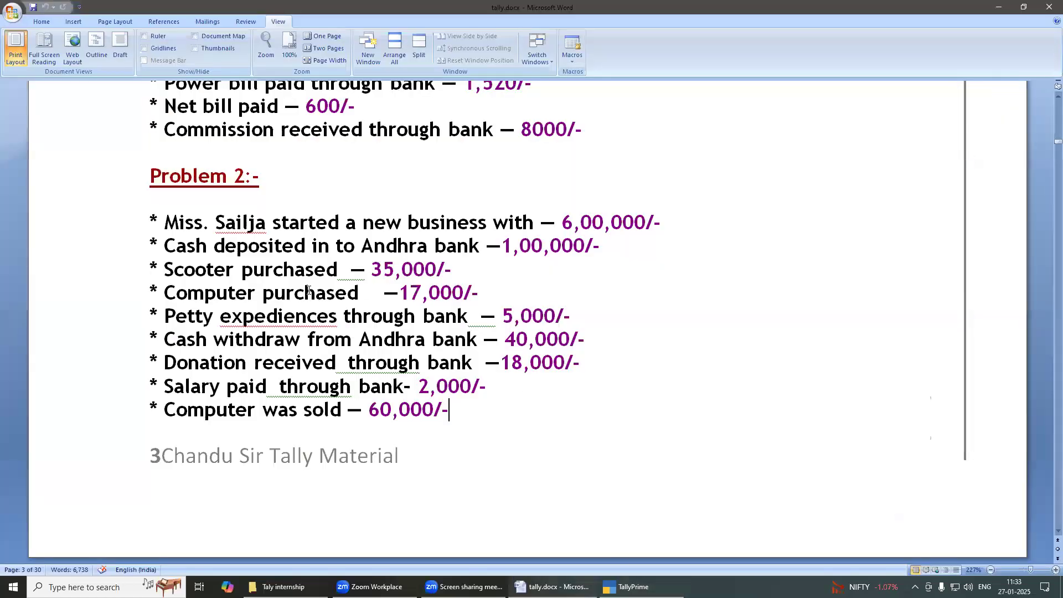
left_click(626, 587)
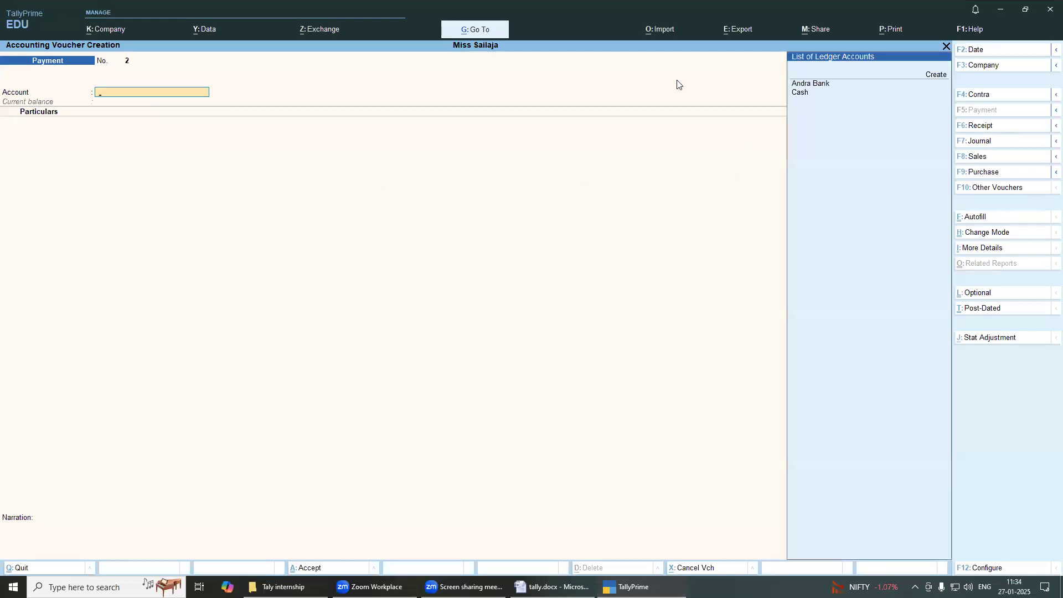
key("Down")
key("Down")
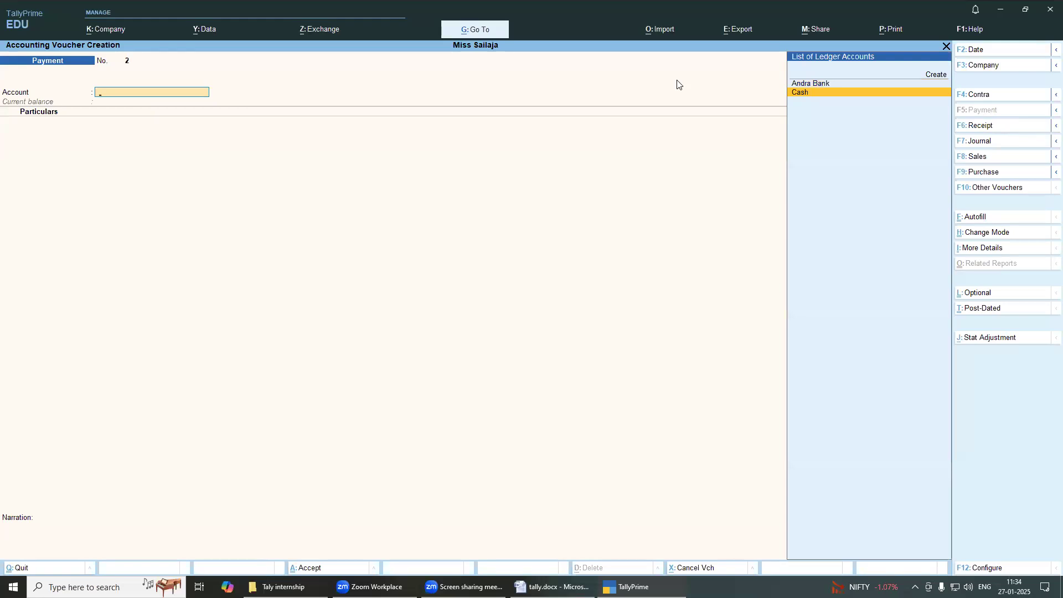
key("Return")
Step: Choose the Computer A/c ledger as the particulars of the payment voucher
key("Down")
key("Down")
key("Down")
key("Down")
key("Down")
key("Down")
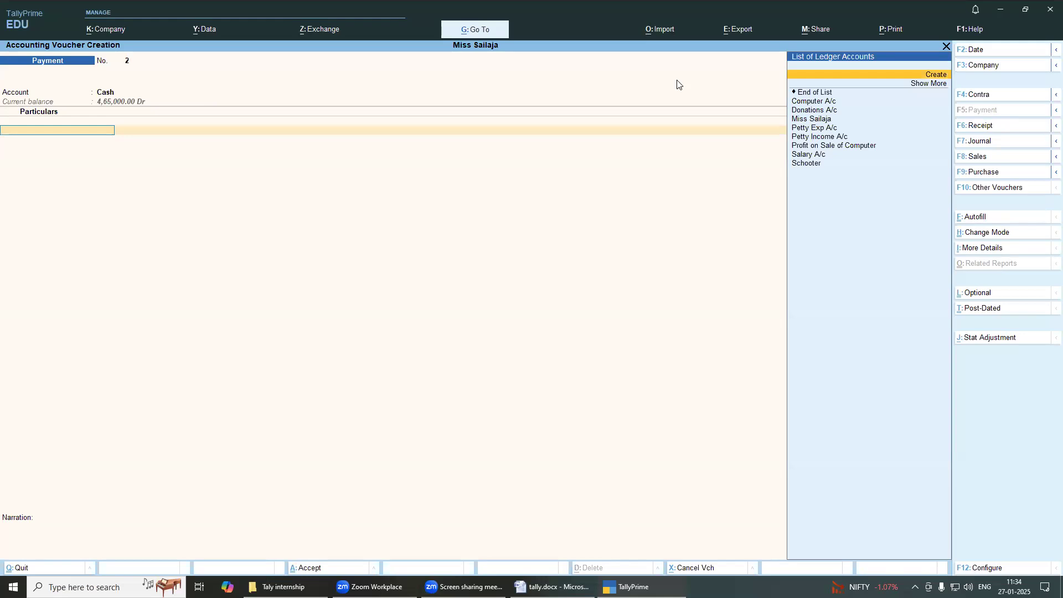
key("Up")
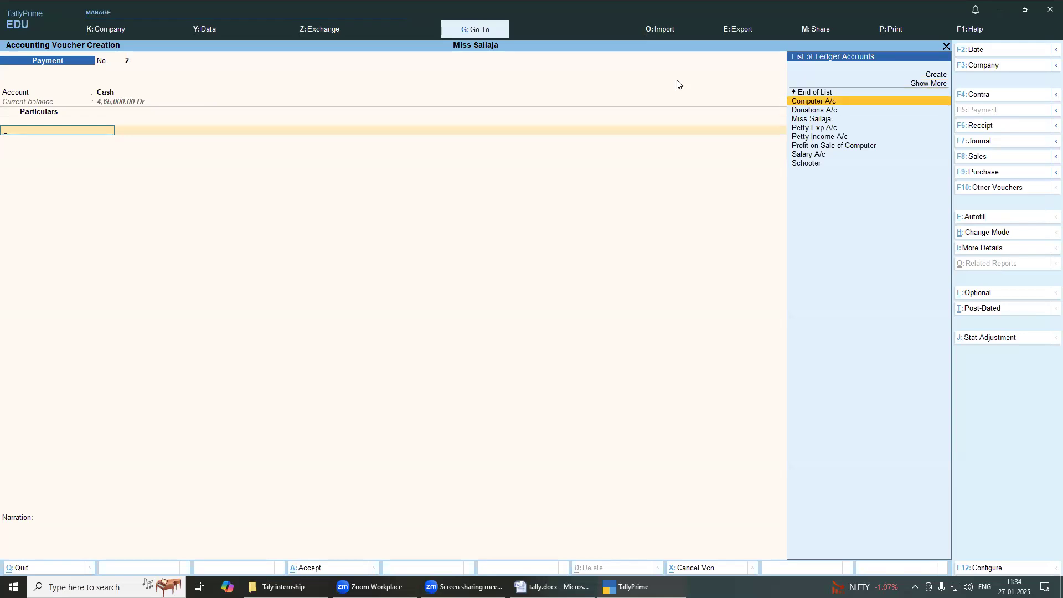
key("Return")
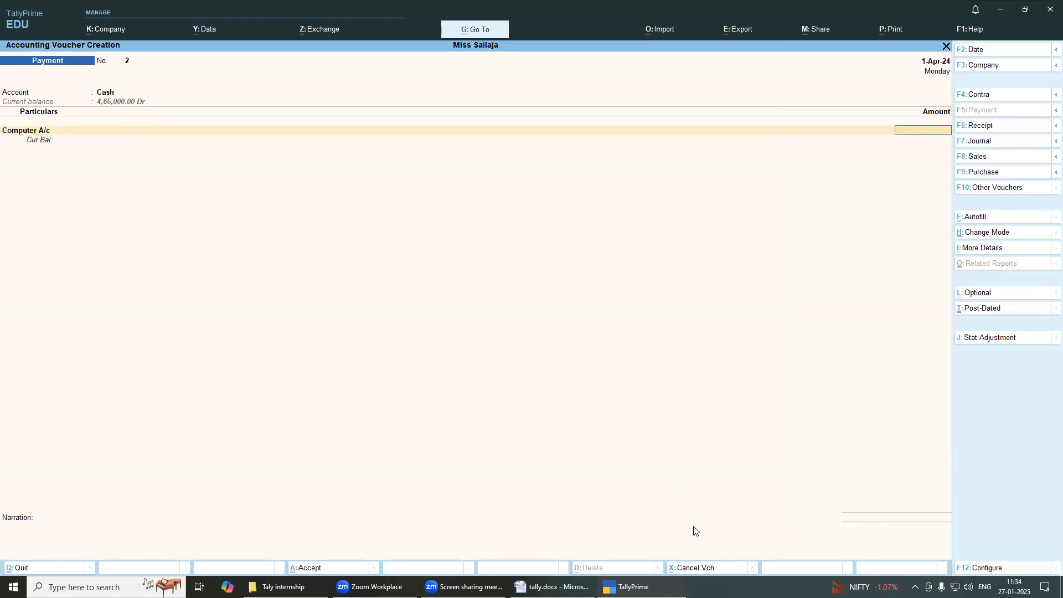
Step: Check the computer price in tally.docx, then set the Computer A/c amount to 17,000 in TallyPrime and save the payment voucher
key("alt+Tab")
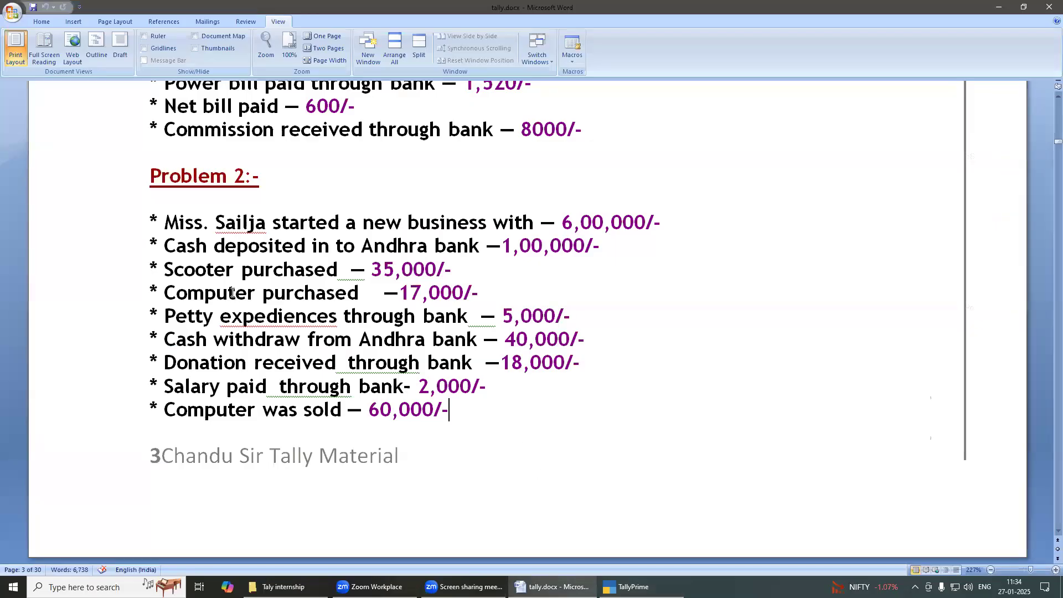
left_click_drag(398, 293, 489, 296)
key("alt+Tab")
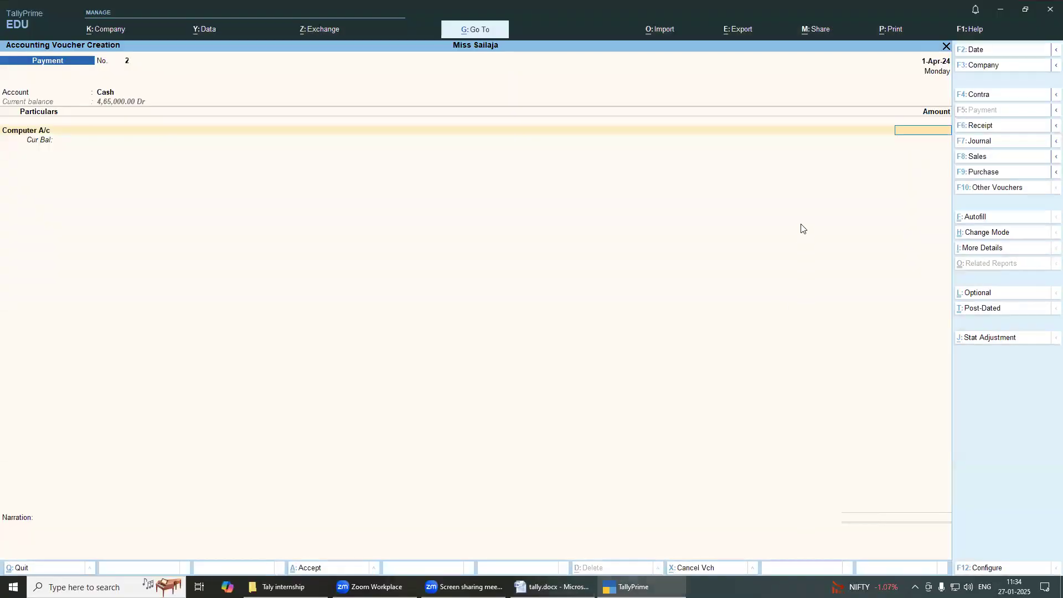
type("17000")
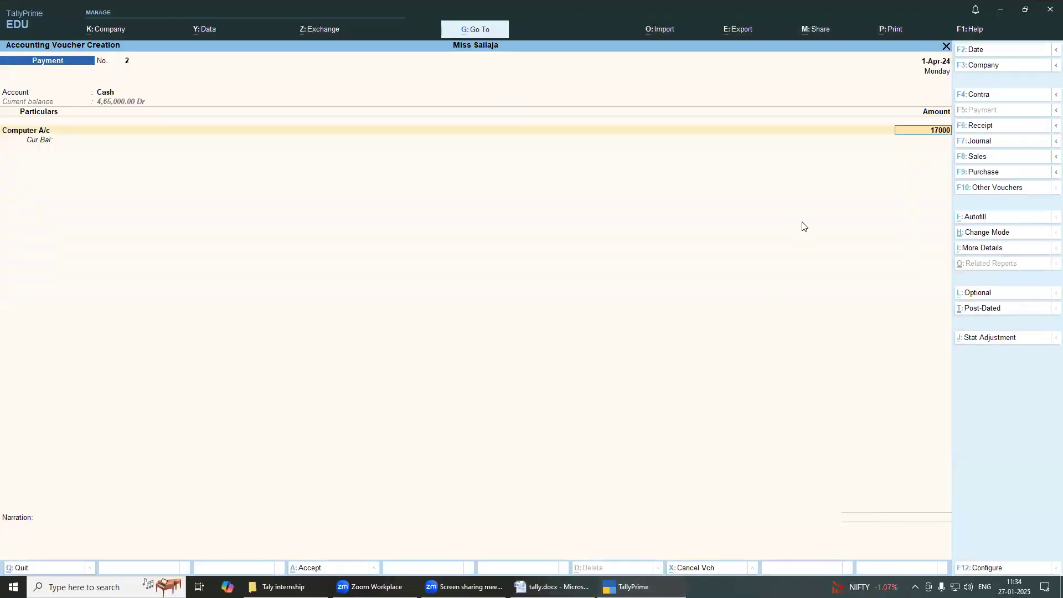
key("Return")
key("Return")
key("Return")
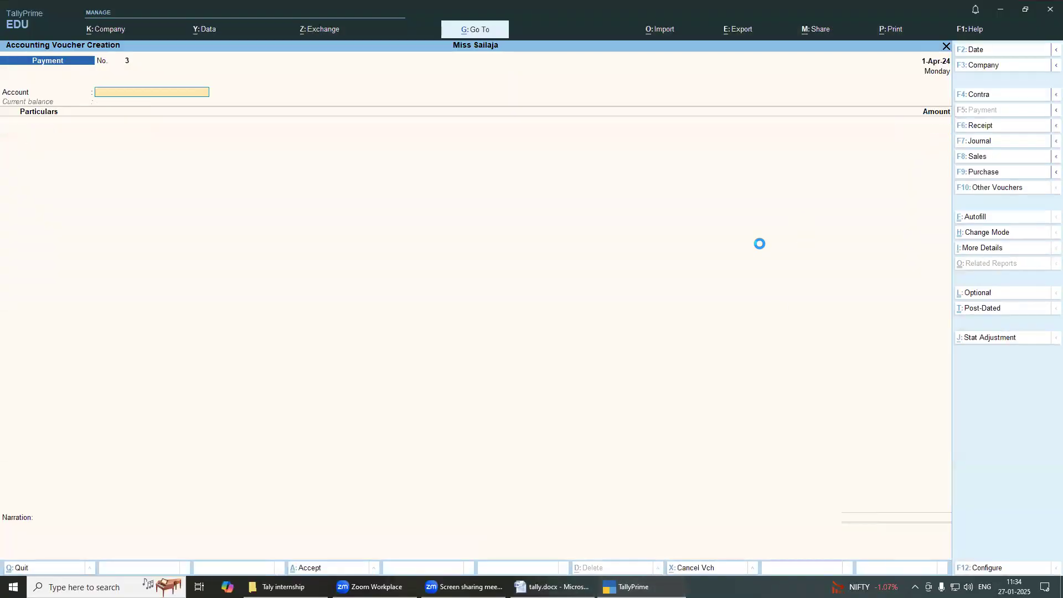
Step: Check the petty expenses transaction in tally.docx against the account choices of the new payment voucher in TallyPrime
left_click(551, 586)
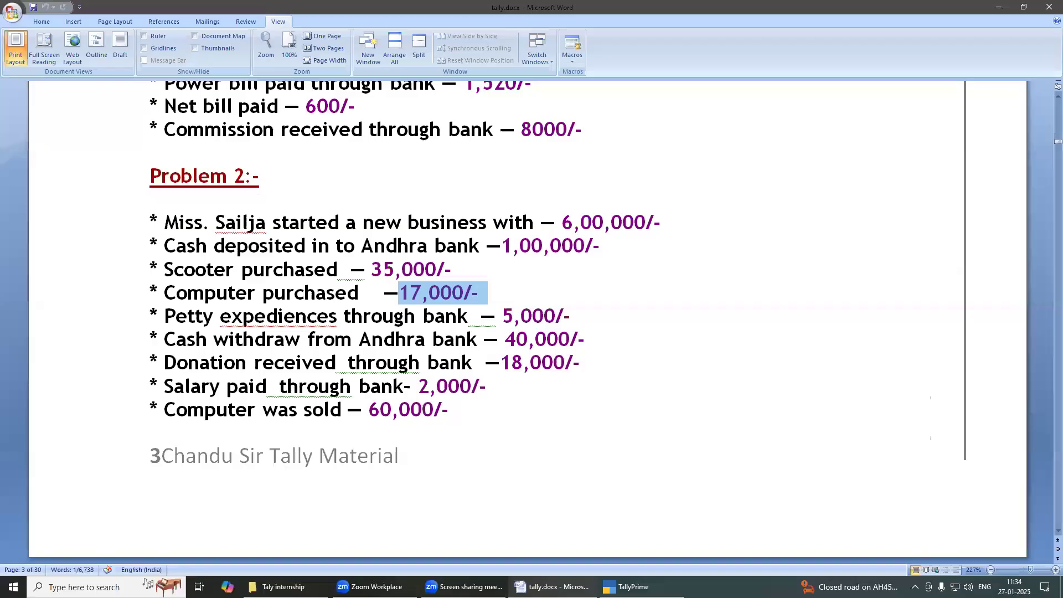
key("alt+Tab")
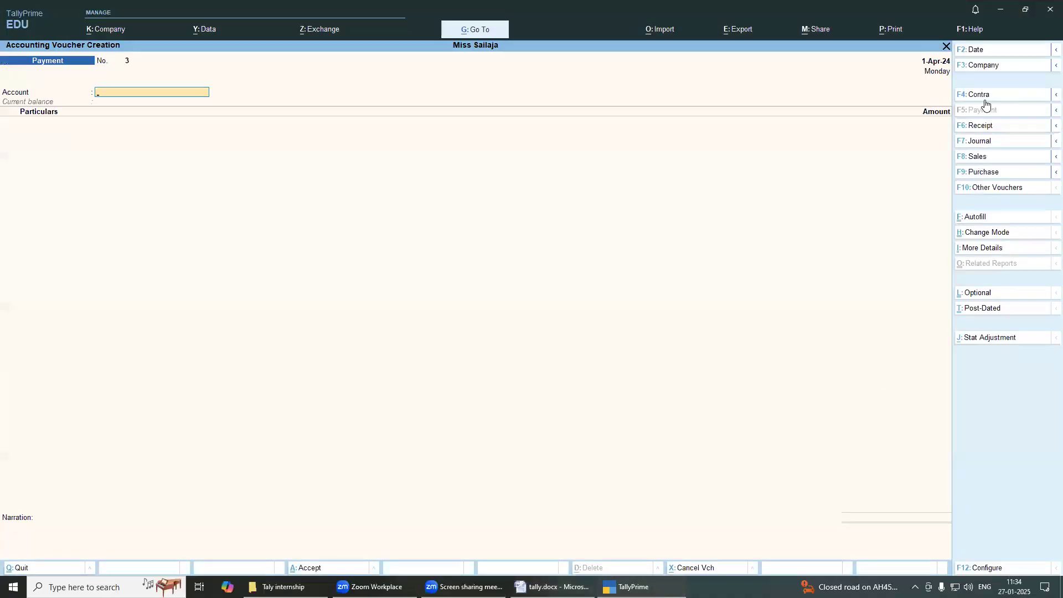
key("Down")
key("Down")
key("Down")
key("Down")
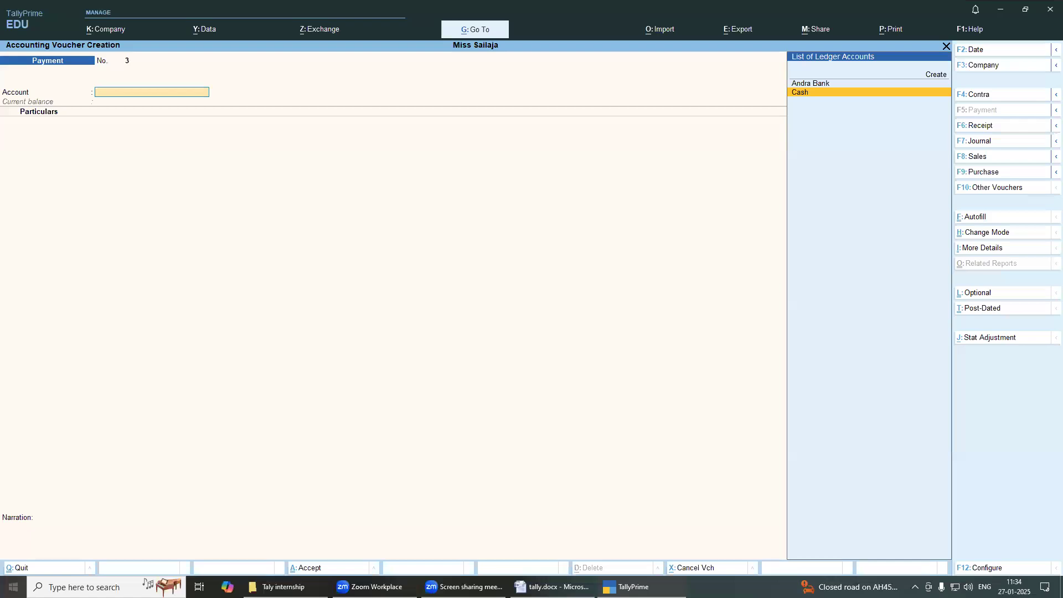
left_click(553, 586)
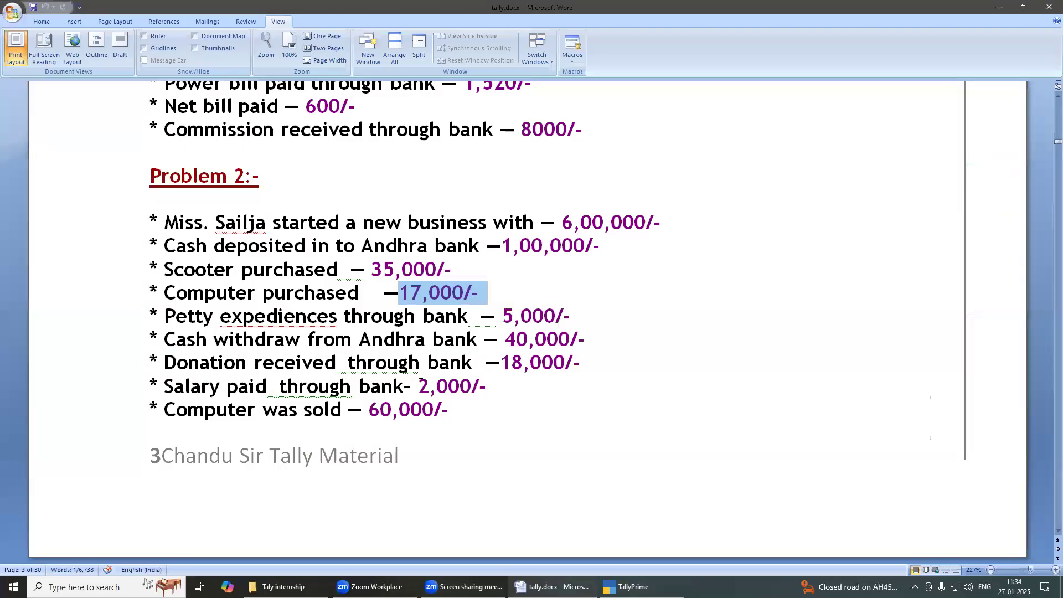
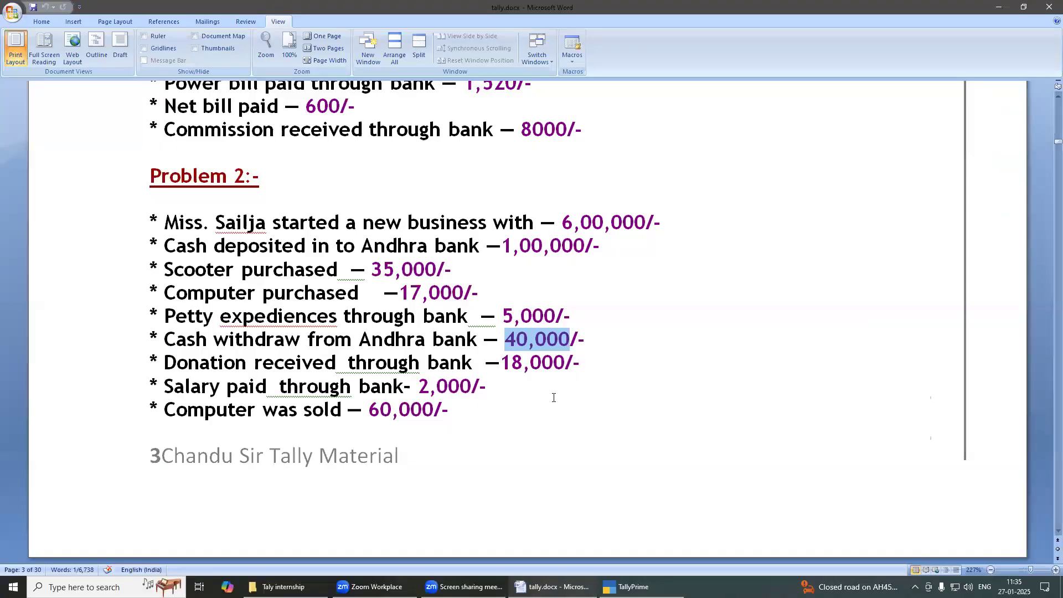
Step: Start a receipt voucher in TallyPrime, check the donation entry in tally.docx and choose Andra Bank as the account
left_click(627, 587)
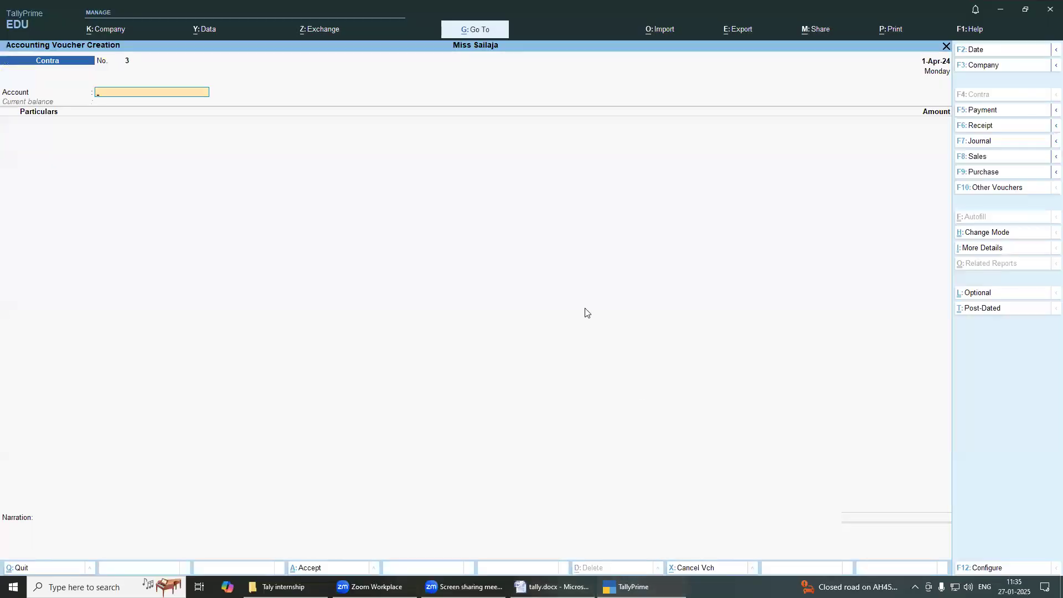
left_click(979, 128)
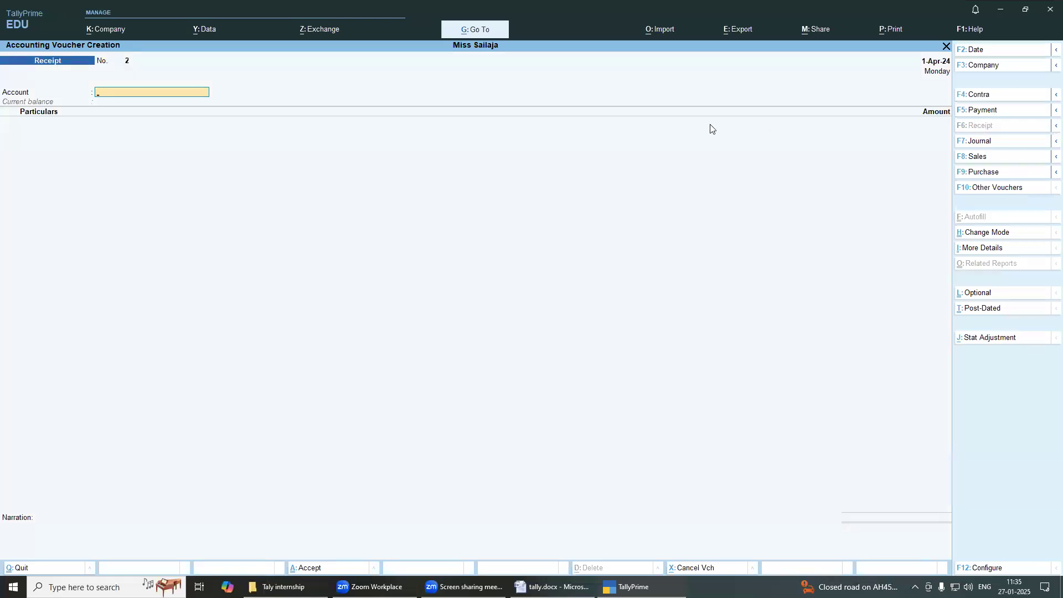
key("Down")
key("Down")
key("Down")
key("Down")
key("Up")
key("Down")
key("Up")
key("Down")
key("Up")
key("Down")
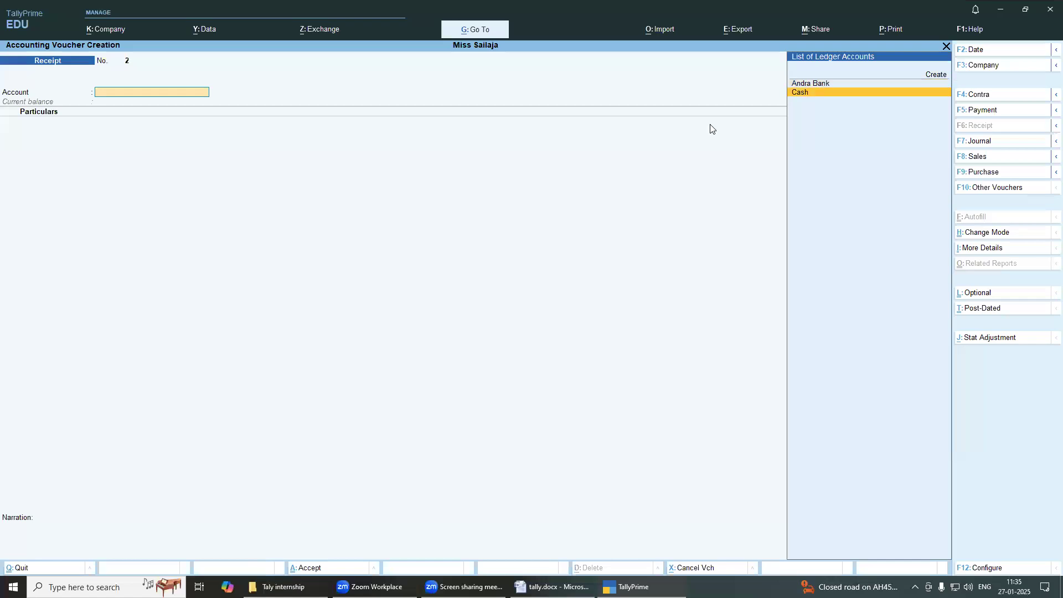
left_click(553, 587)
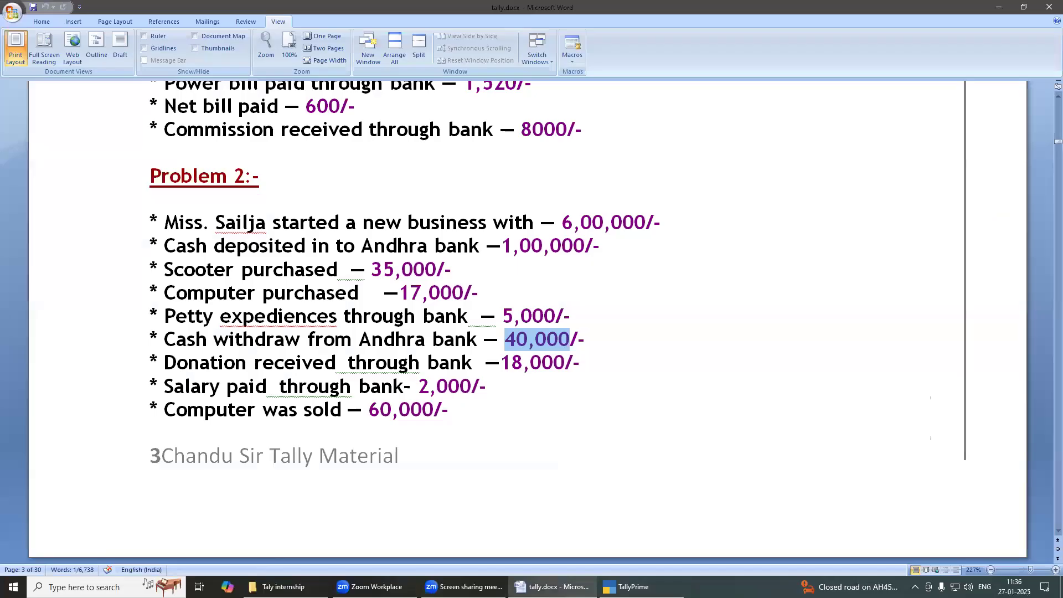
key("alt+Tab")
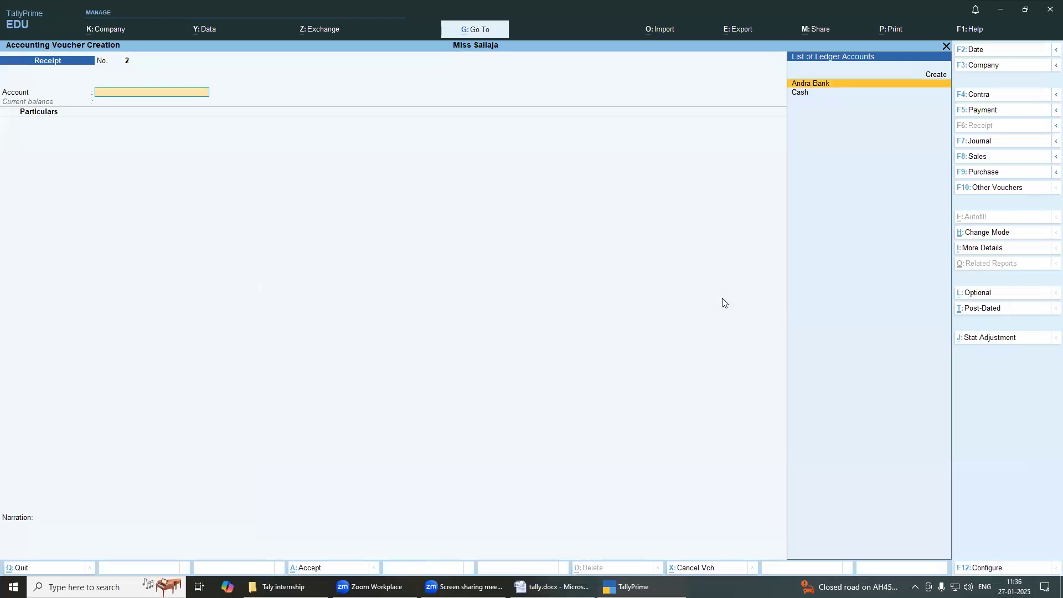
key("Return")
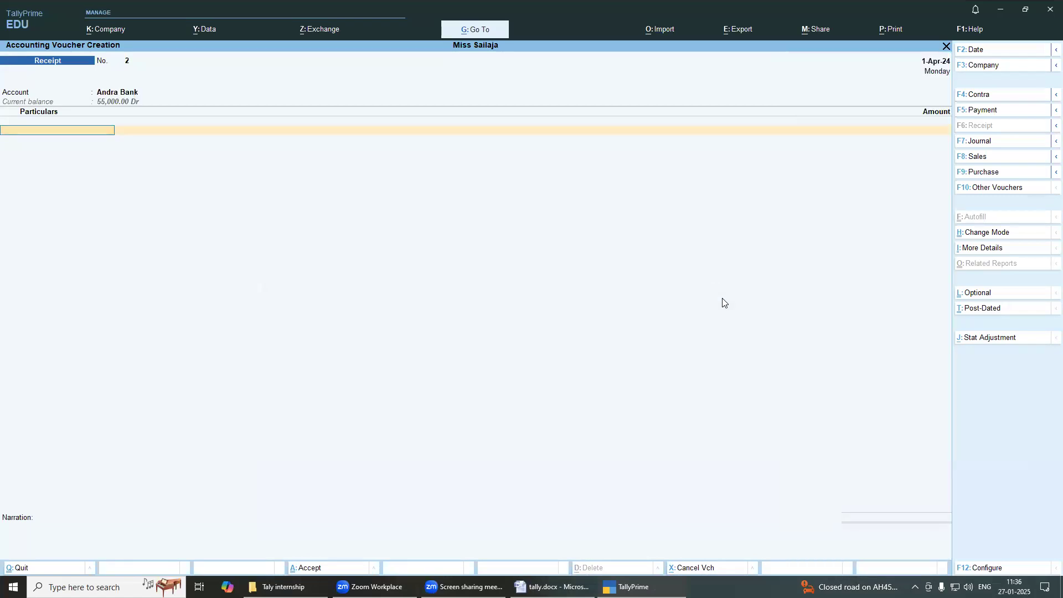
Step: Choose the Donations A/c ledger as the particulars of the receipt voucher
key("Down")
key("Down")
key("Down")
key("Down")
key("Down")
key("Down")
key("Down")
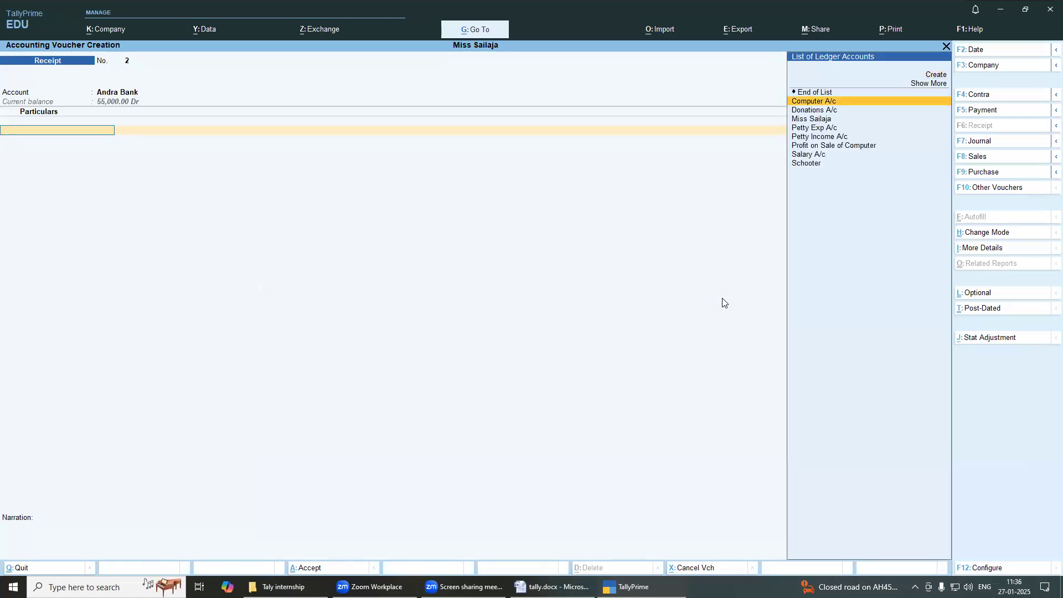
key("Up")
key("Up")
key("Up")
key("Up")
key("Down")
key("Return")
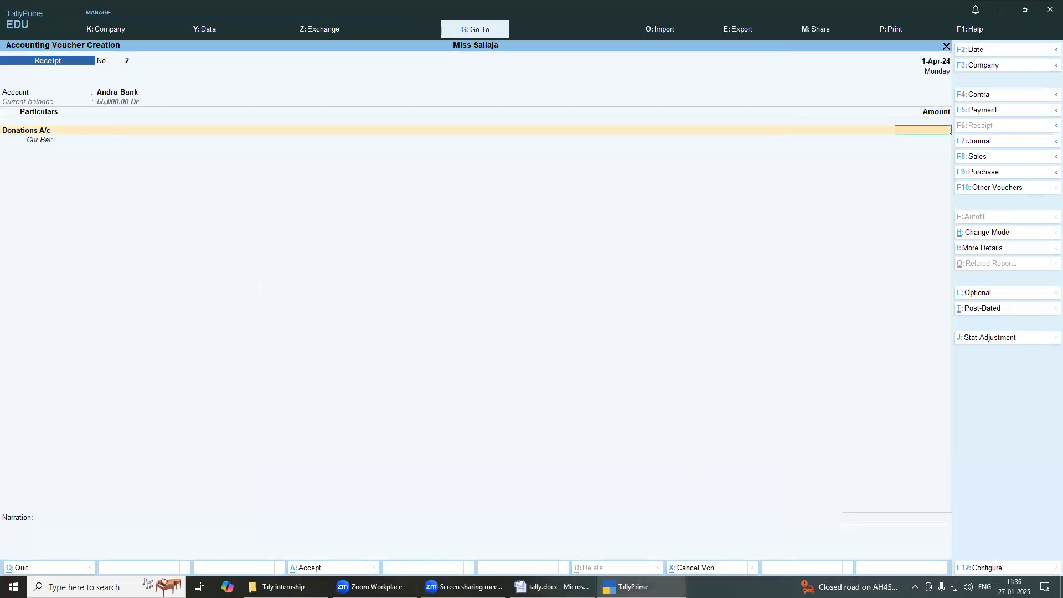
Step: Check the donation amount in tally.docx, then save the TallyPrime receipt for 18,000 with a Cheque/DD bank allocation
key("alt+Tab")
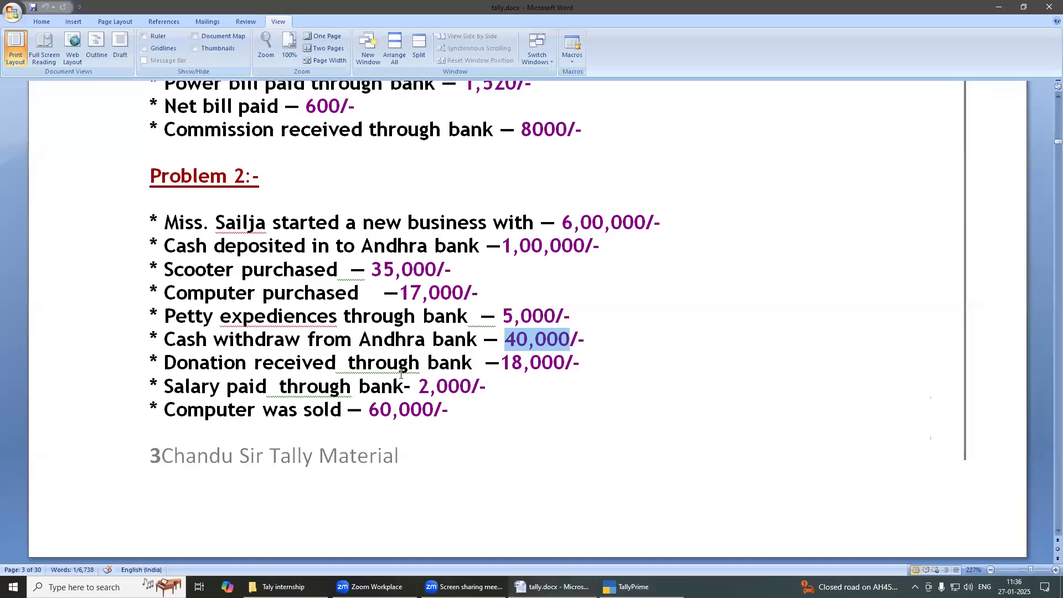
key("alt+Tab")
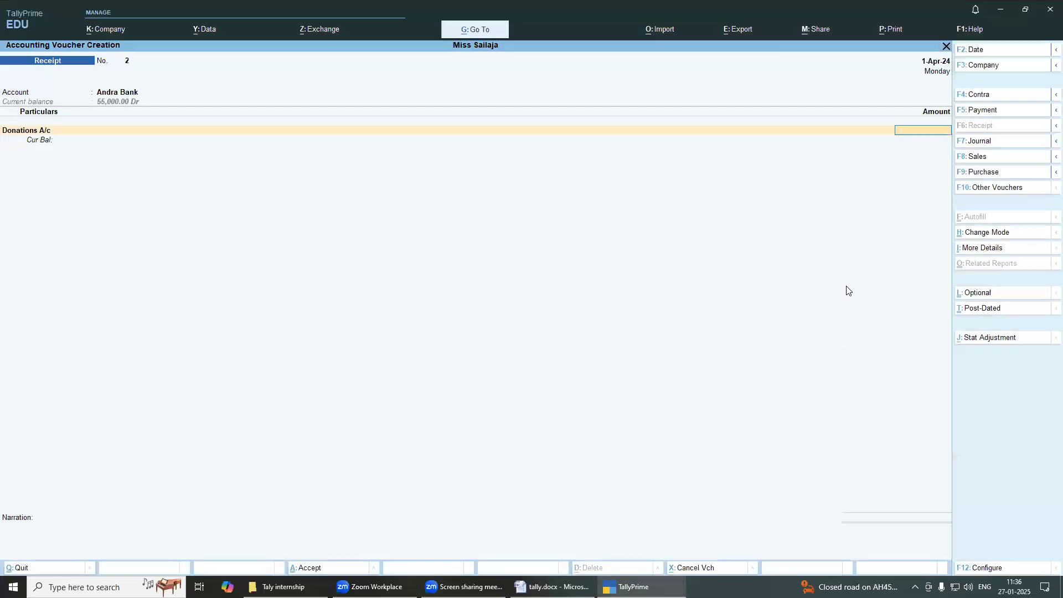
type("18,000")
key("Return")
key("Return")
key("Return")
key("Return")
key("Return")
key("Return")
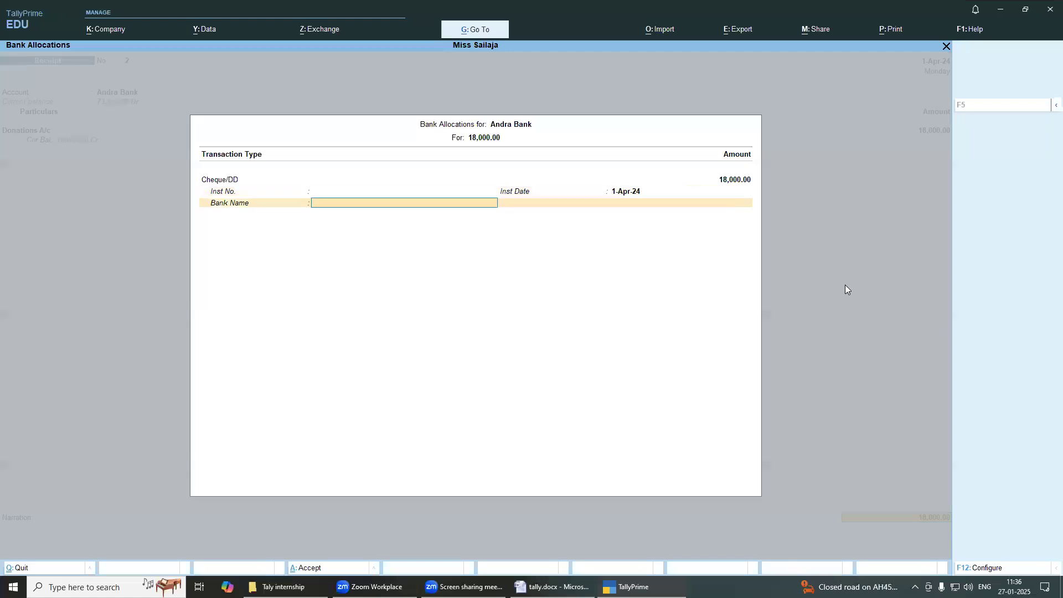
key("Return")
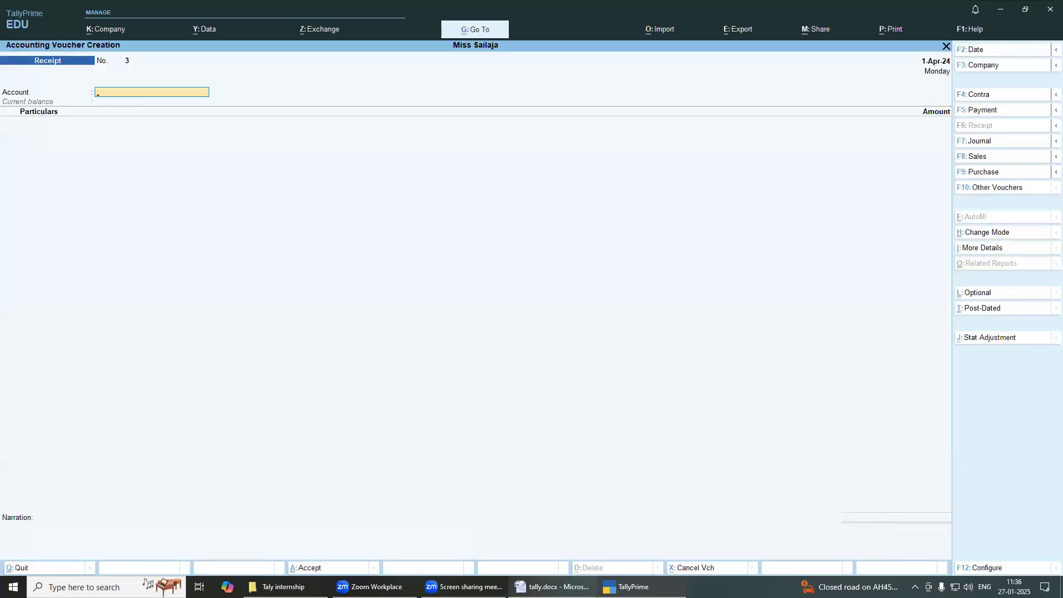
Step: Check the salary payment in tally.docx and start a payment voucher in TallyPrime with Andra Bank as the account
key("alt+Tab")
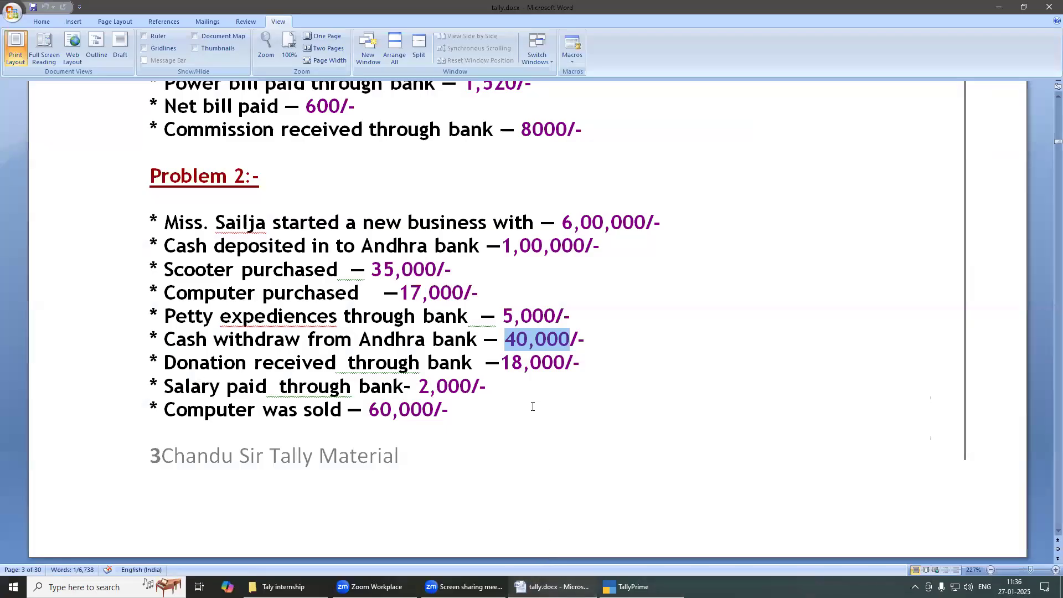
key("alt+Tab")
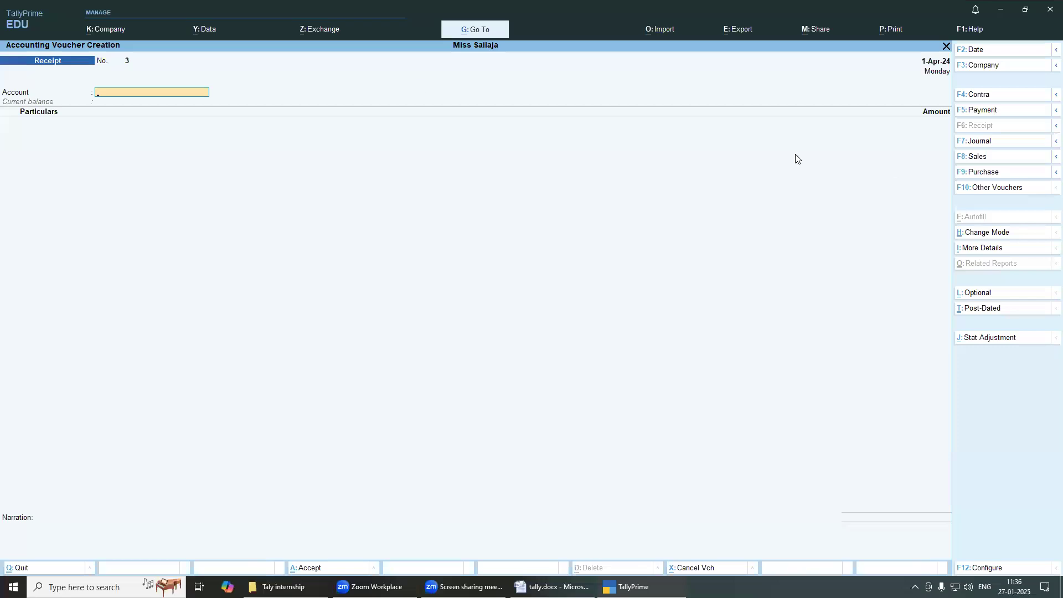
key("F5")
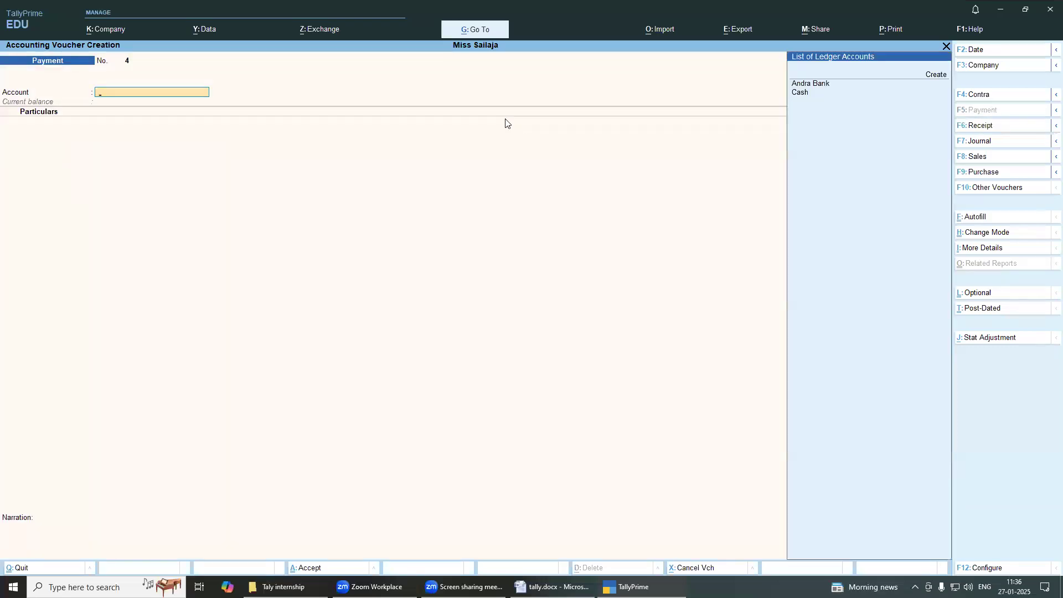
key("Down")
key("Return")
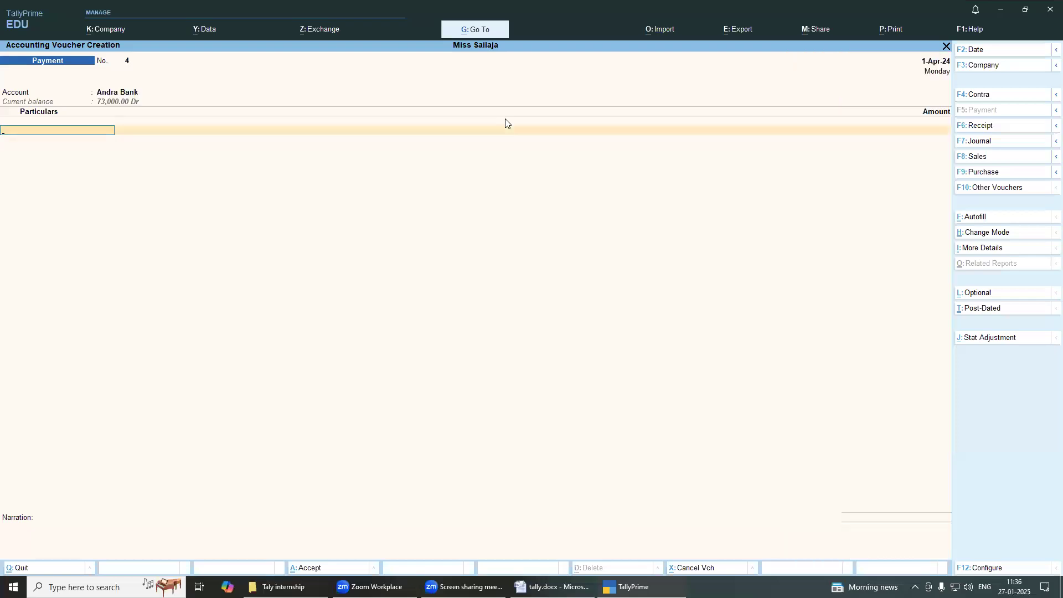
Step: Choose the Salary A/c ledger as the particulars of the Andra Bank payment voucher
key("Down")
key("Down")
key("Down")
key("Down")
key("Down")
key("Down")
key("Down")
key("Down")
key("Down")
key("Down")
key("Up")
key("Return")
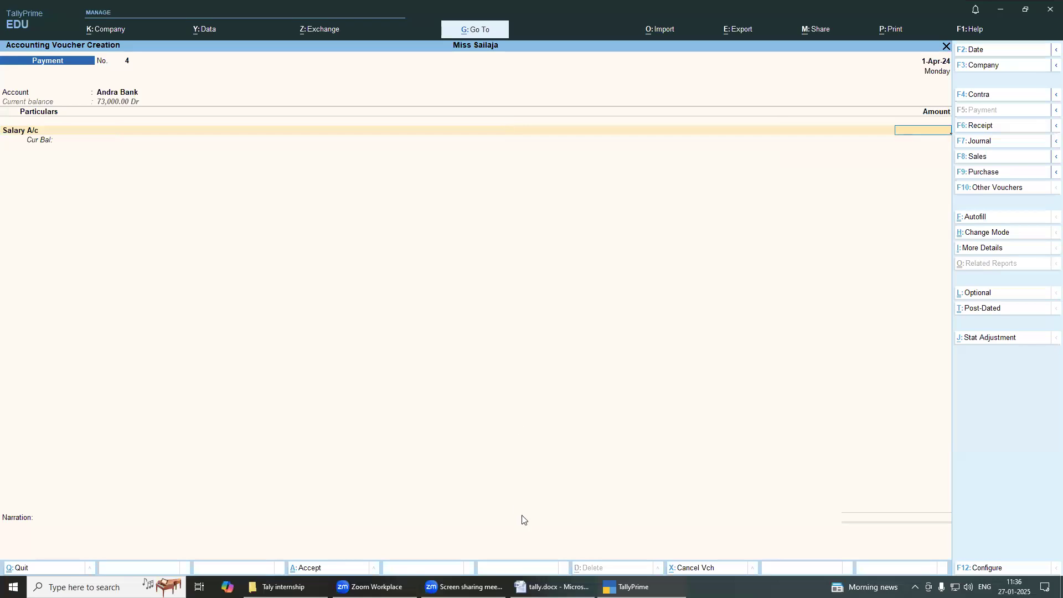
Step: Check the salary amount in tally.docx, then enter 2,000 in the TallyPrime payment voucher and save it
left_click(552, 587)
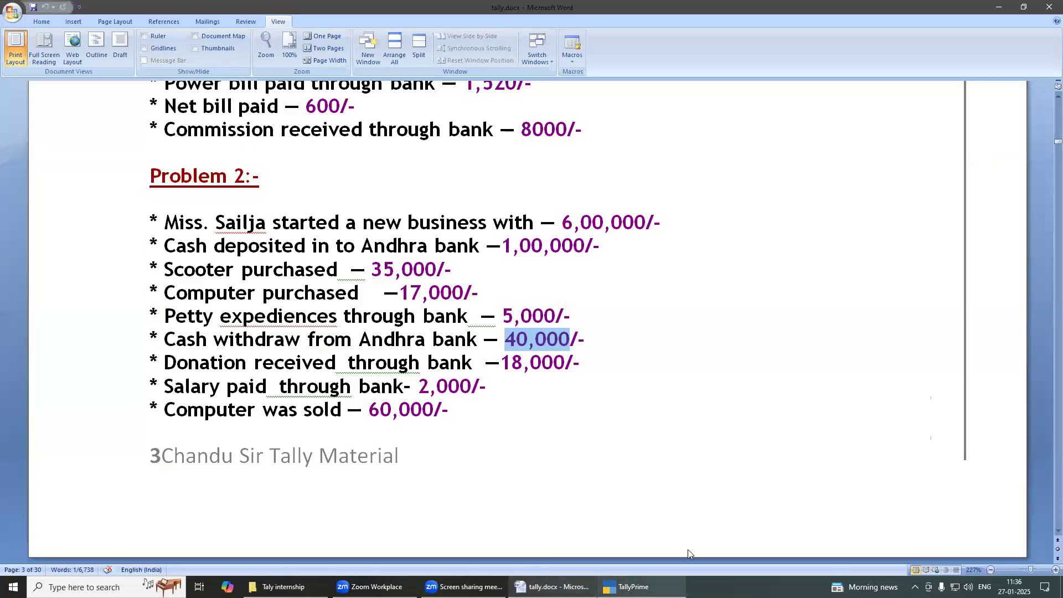
left_click(627, 587)
type("2000")
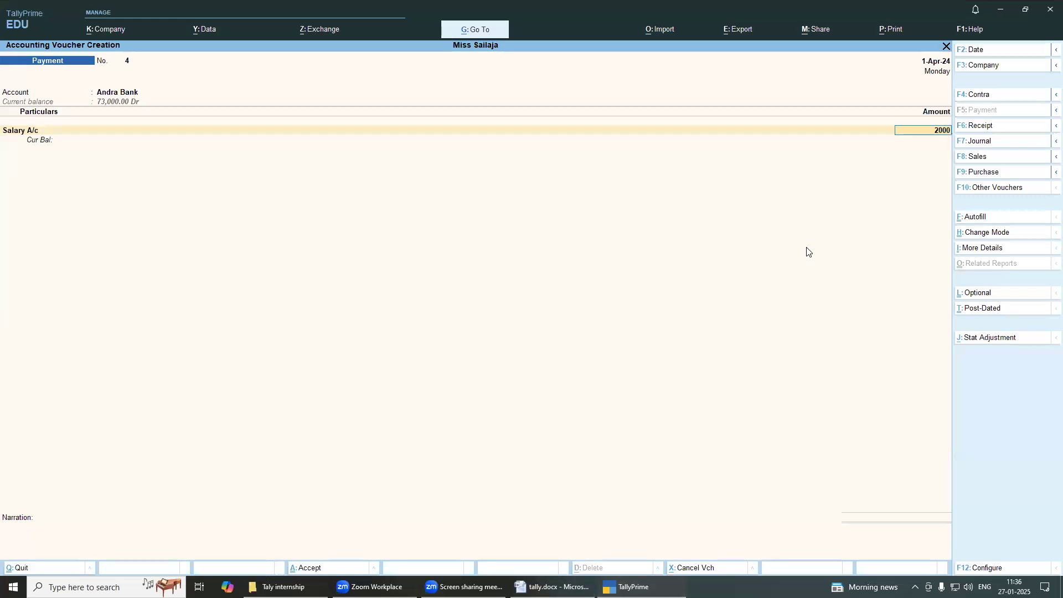
key("Return")
key("Return")
key("Return")
key("Return")
key("Return")
key("Return")
key("Return")
key("Return")
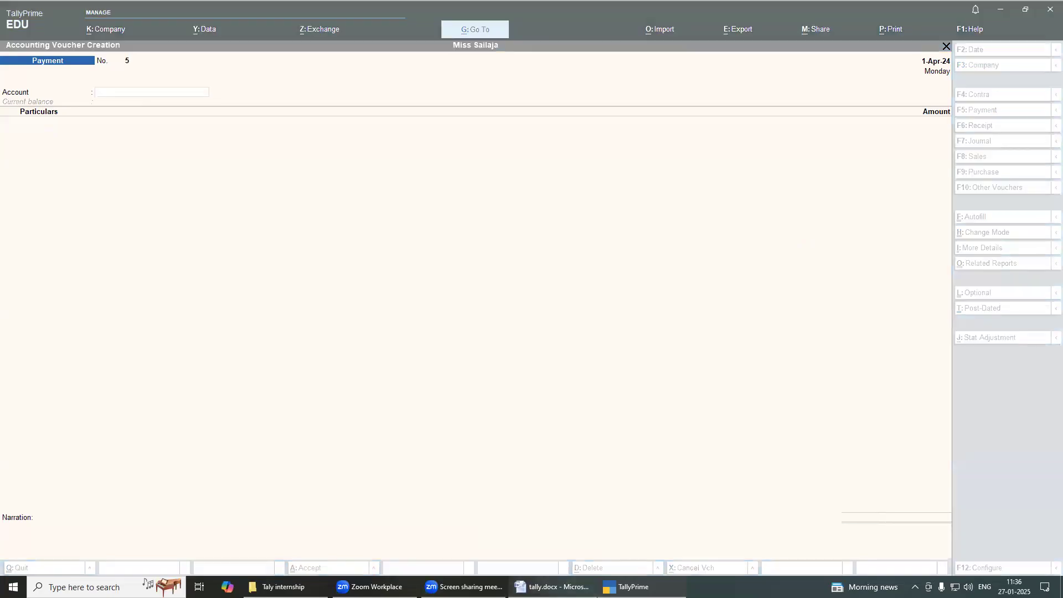
Step: Check the computer sale entry in the Problem 2 list of tally.docx, then return to TallyPrime
left_click(552, 587)
scroll(153, 381, "down", 3)
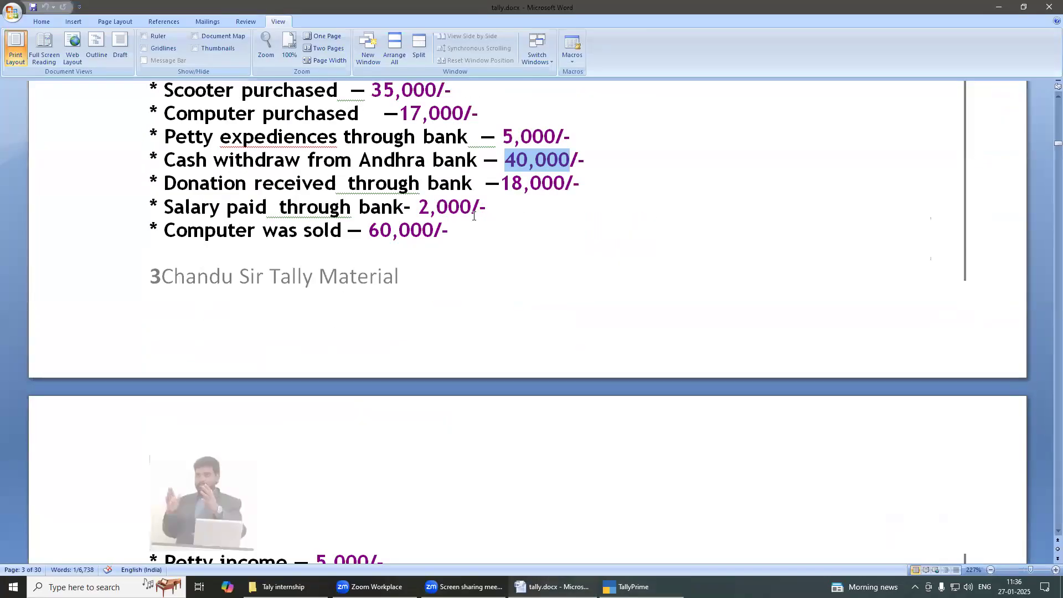
scroll(476, 230, "up", 2)
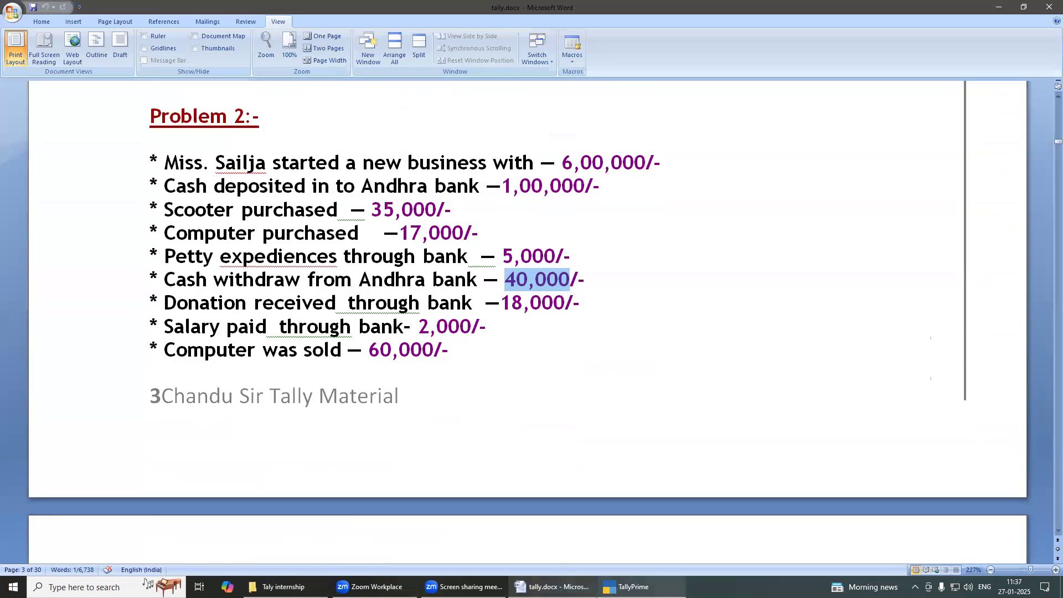
left_click(626, 587)
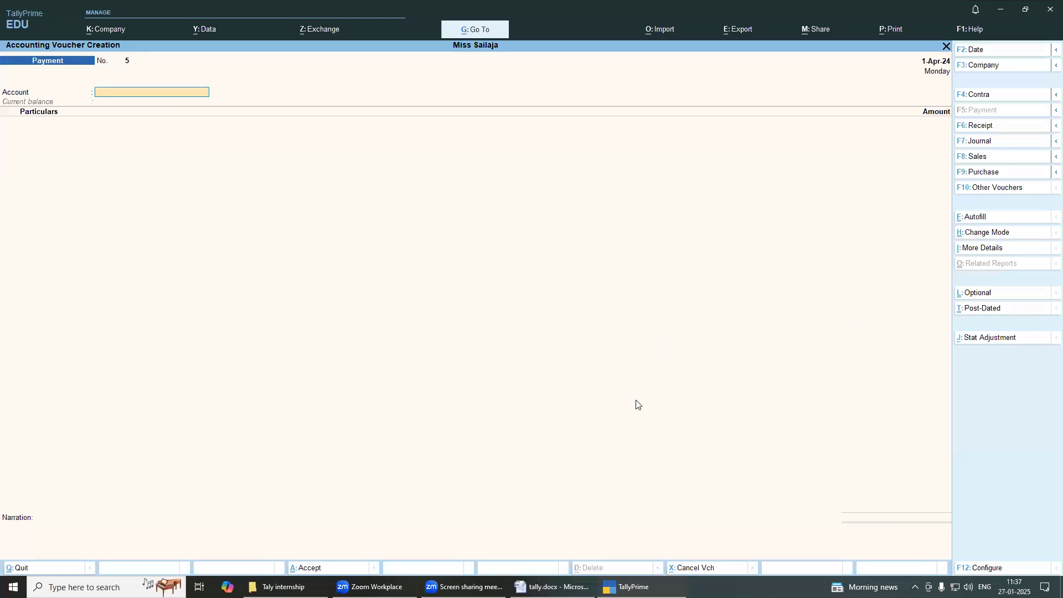
key("ctrl")
key("ctrl+n")
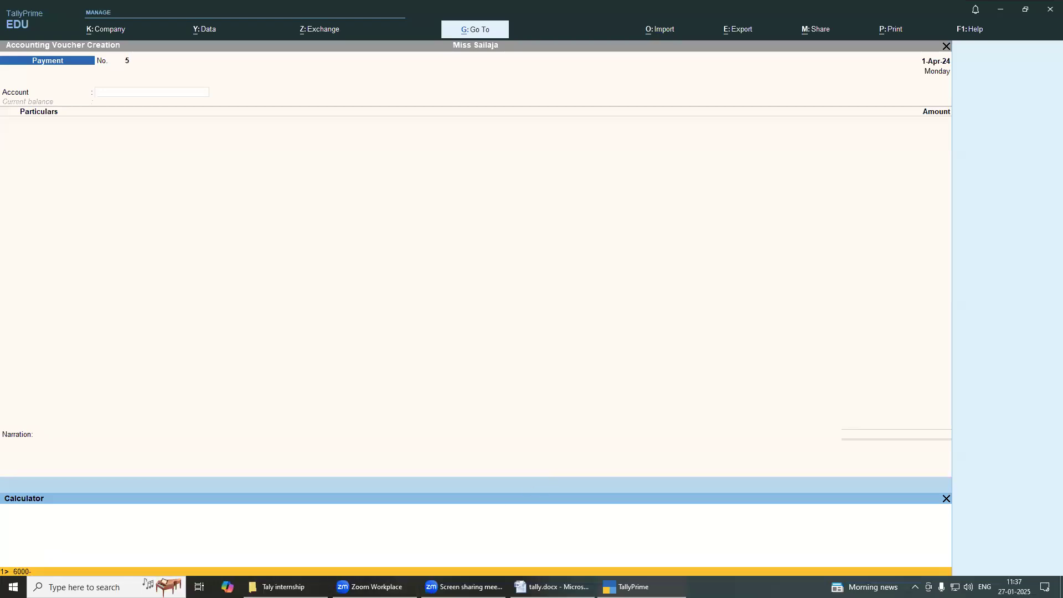
left_click(552, 587)
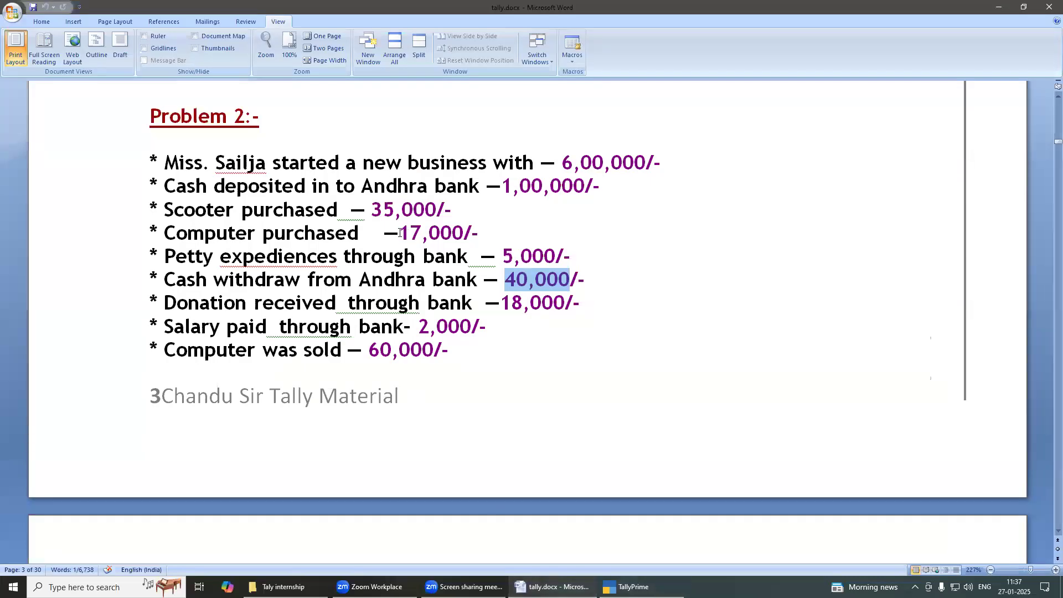
left_click(633, 586)
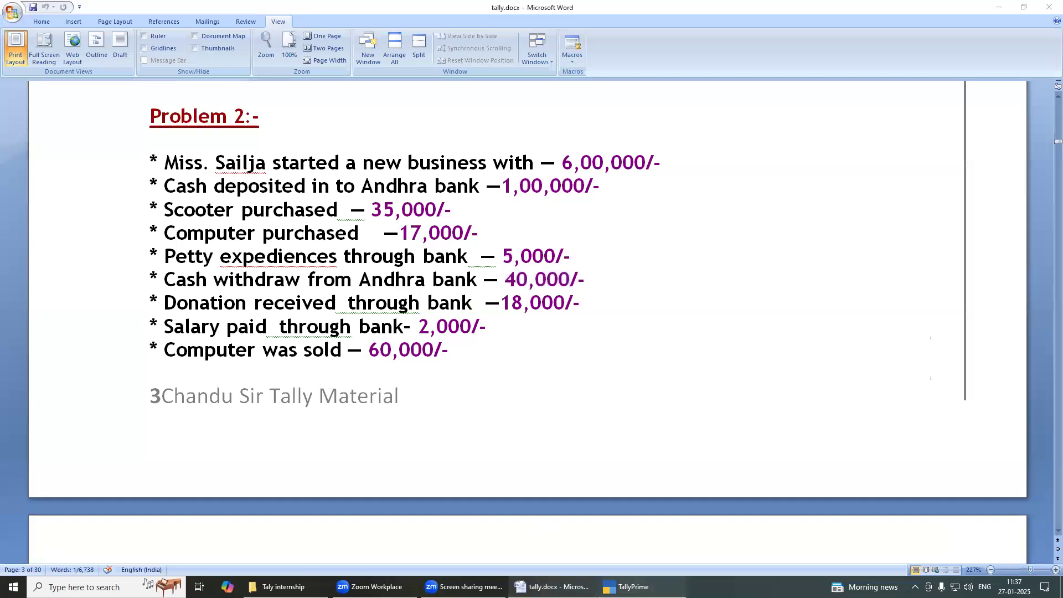
type("6000-17000")
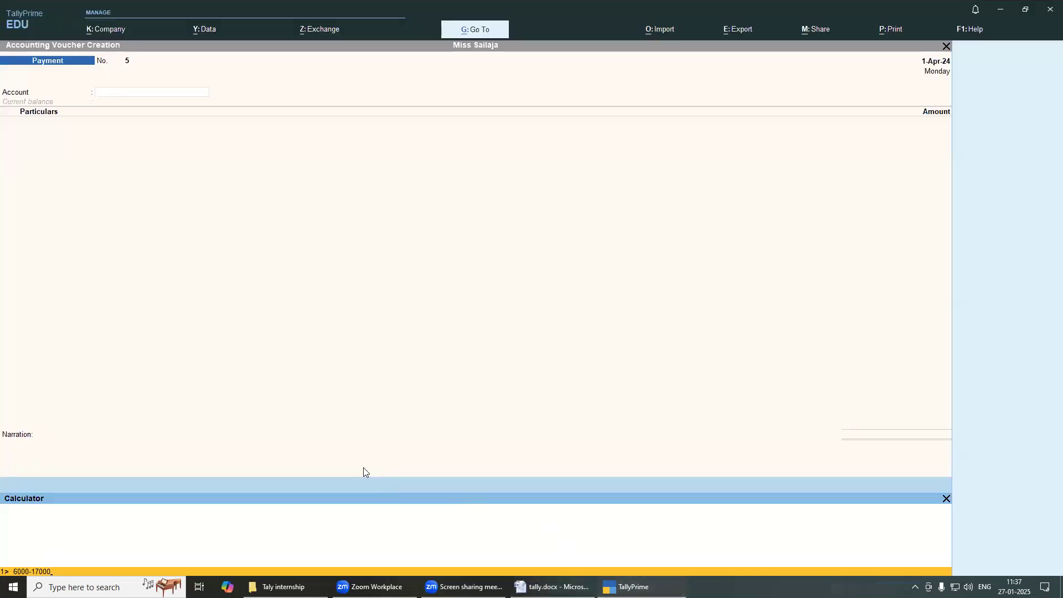
key("Return")
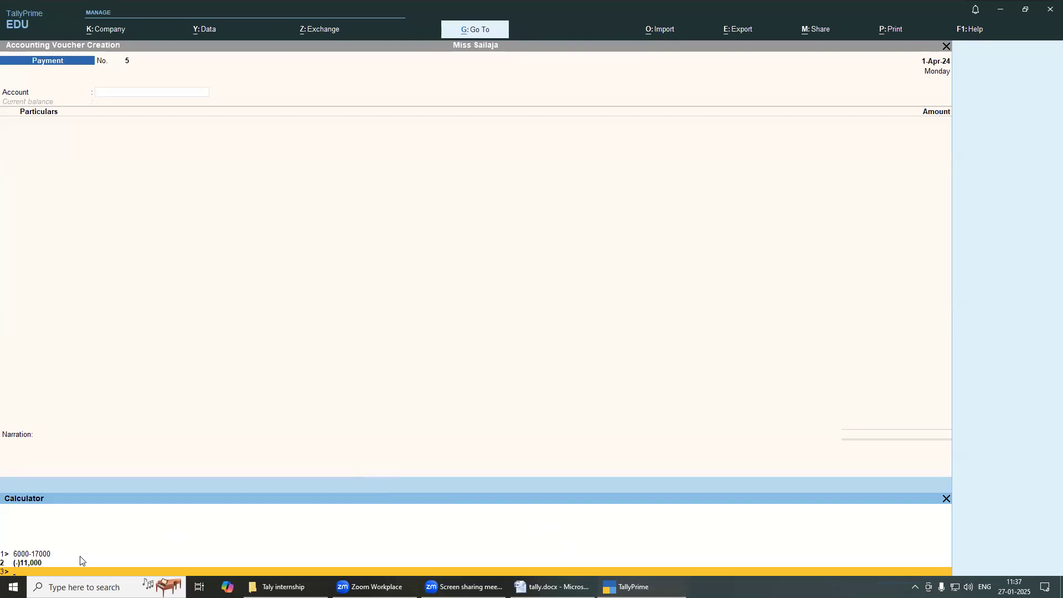
type("16000-17000")
key("Return")
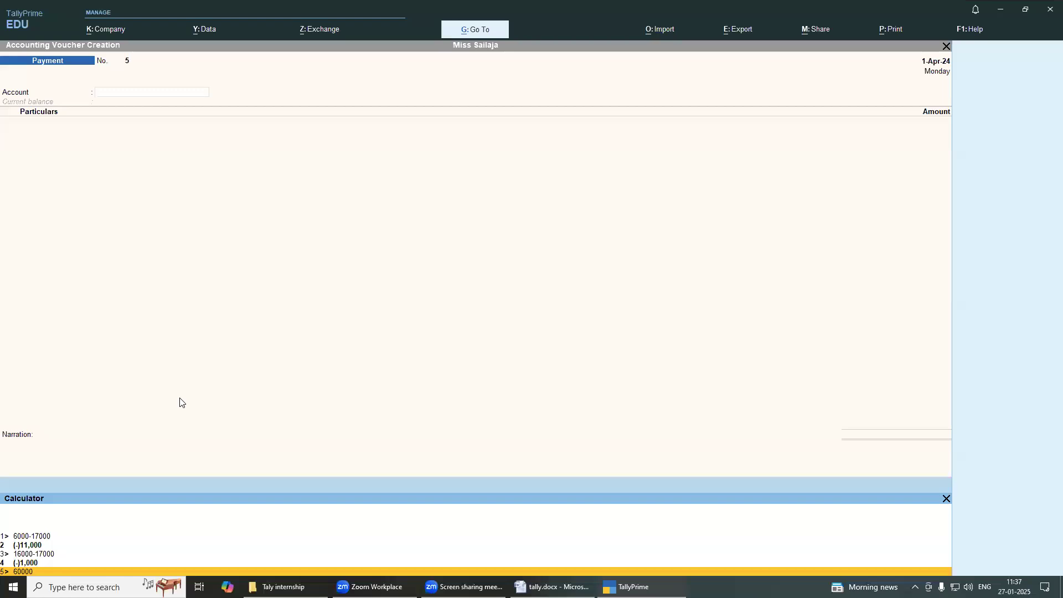
type("-17000")
key("Return")
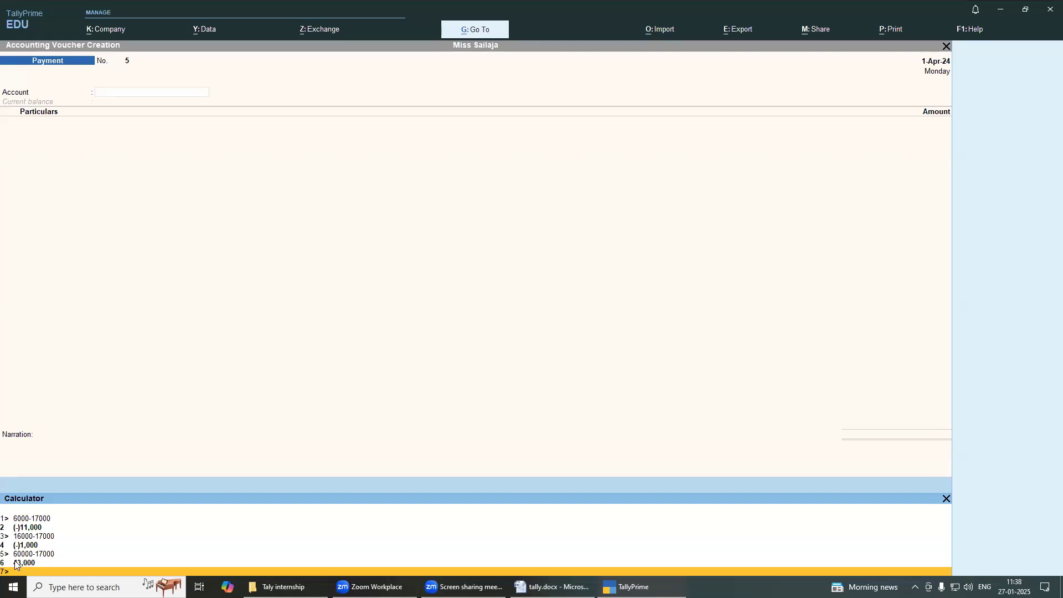
key("Up")
key("Up")
key("Up")
key("Up")
key("Up")
key("Up")
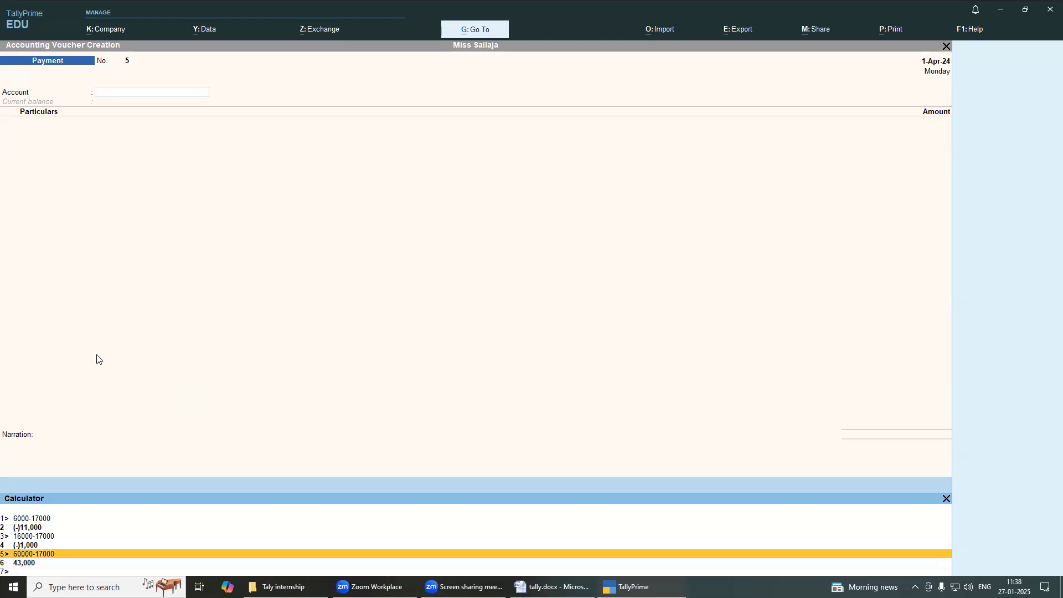
left_click(947, 499)
key("Down")
key("Return")
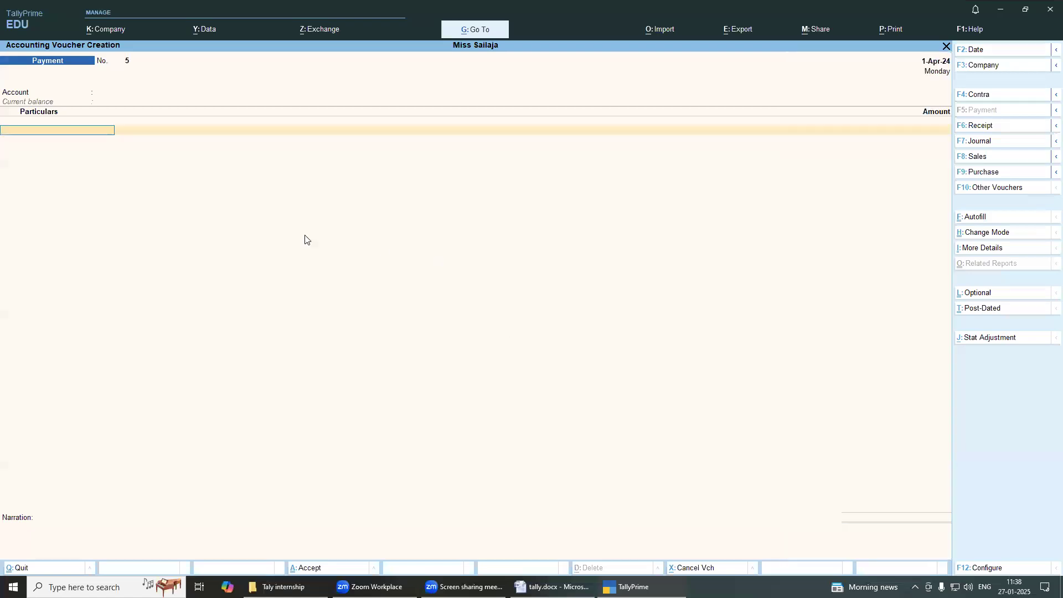
Step: Start a receipt voucher with Cash as the account and enter Computer A/c for 17,000
left_click(999, 126)
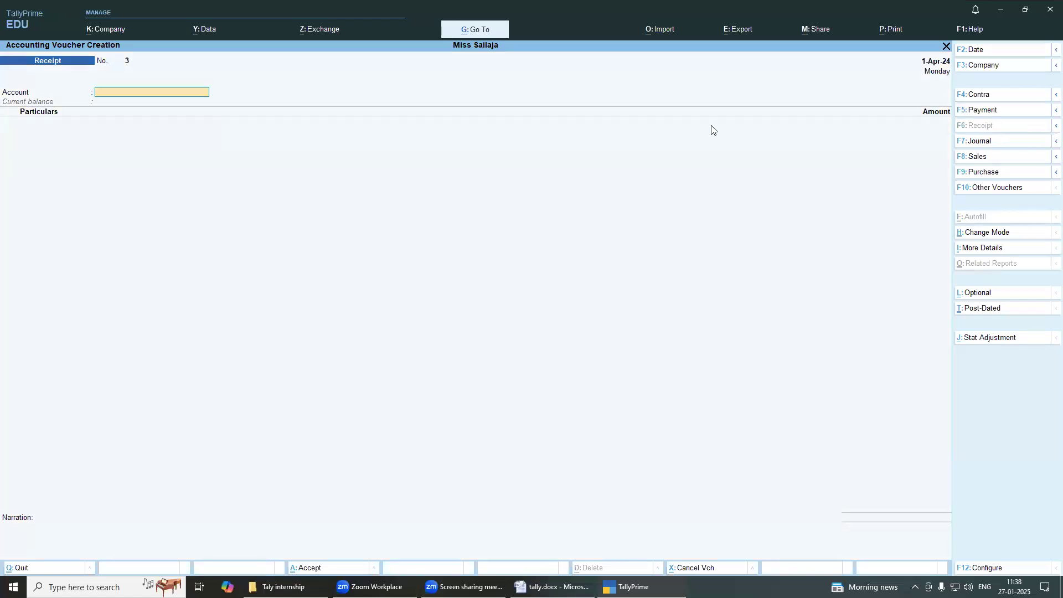
key("Down")
key("Down")
key("Return")
key("Down")
key("Down")
key("Return")
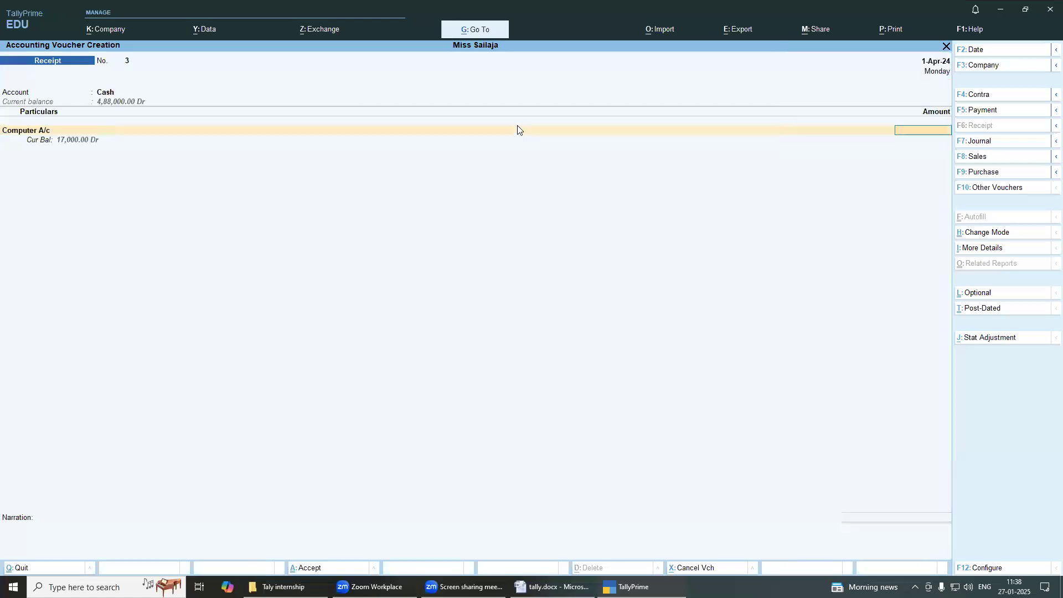
type("17000")
key("Return")
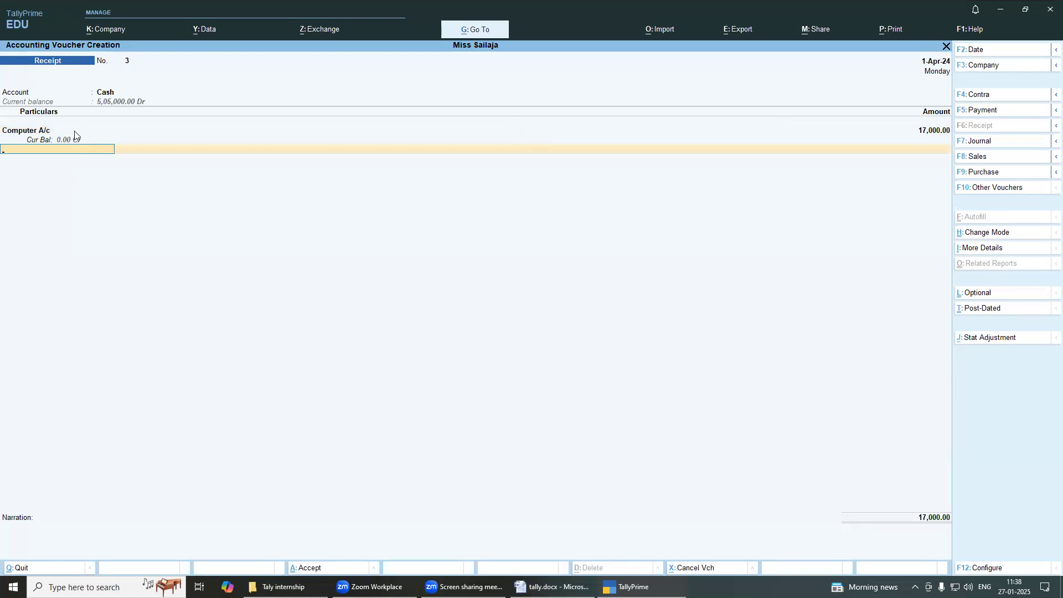
Step: Choose the Profit on Sale of Computer ledger as the second particulars line of the cash receipt
key("space")
key("Down")
key("Down")
key("Down")
key("Down")
key("Down")
key("Down")
key("Down")
key("Down")
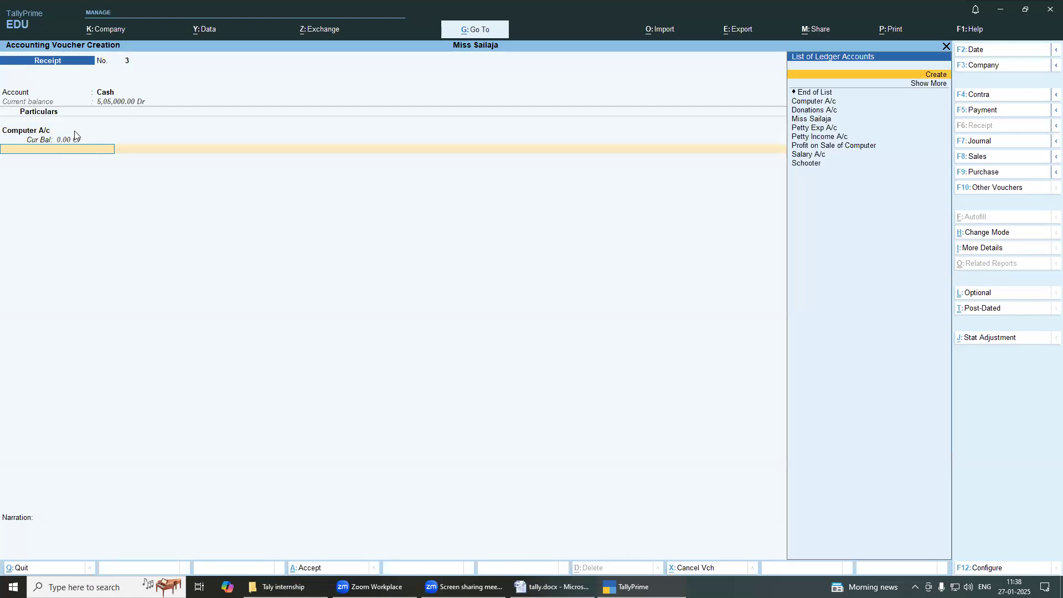
key("Down")
key("Down")
key("Up")
key("Return")
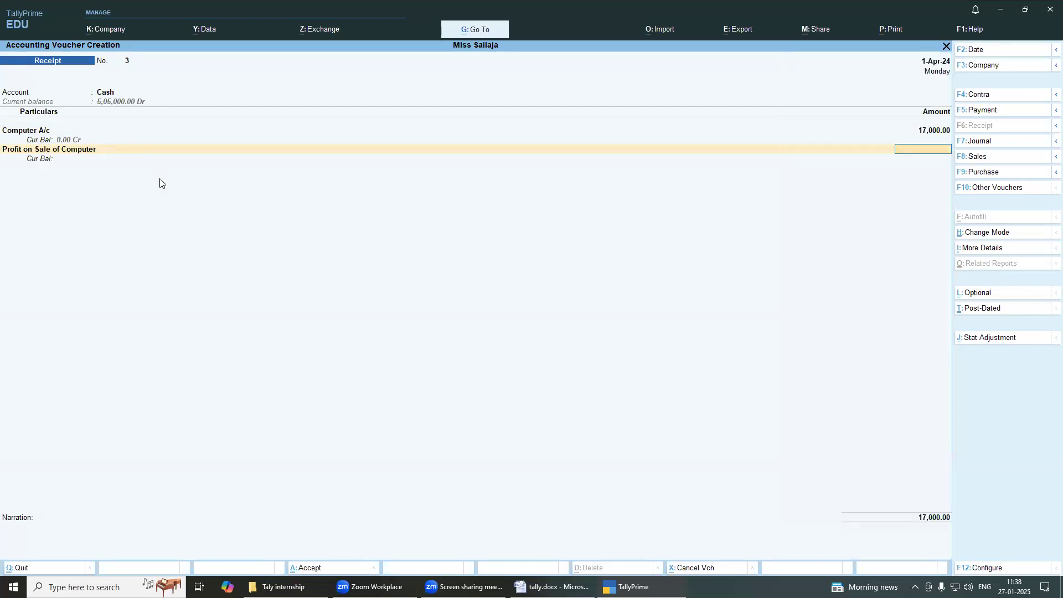
Step: Set the Profit on Sale of Computer amount to 43,000 and save the receipt voucher
type("48")
key("BackSpace")
type("3000")
key("Return")
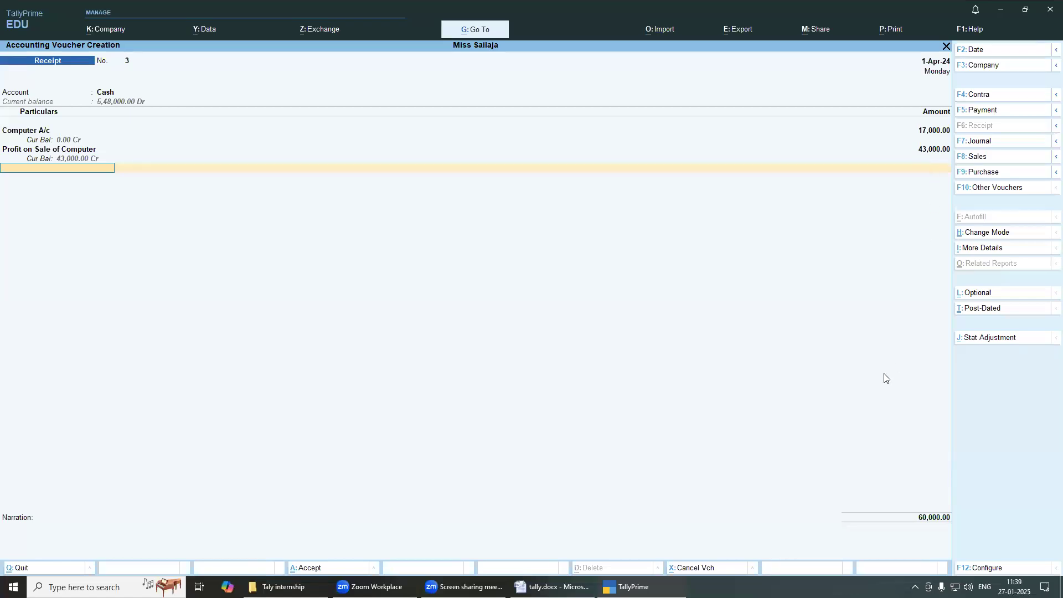
key("Return")
key("Return")
key("Return")
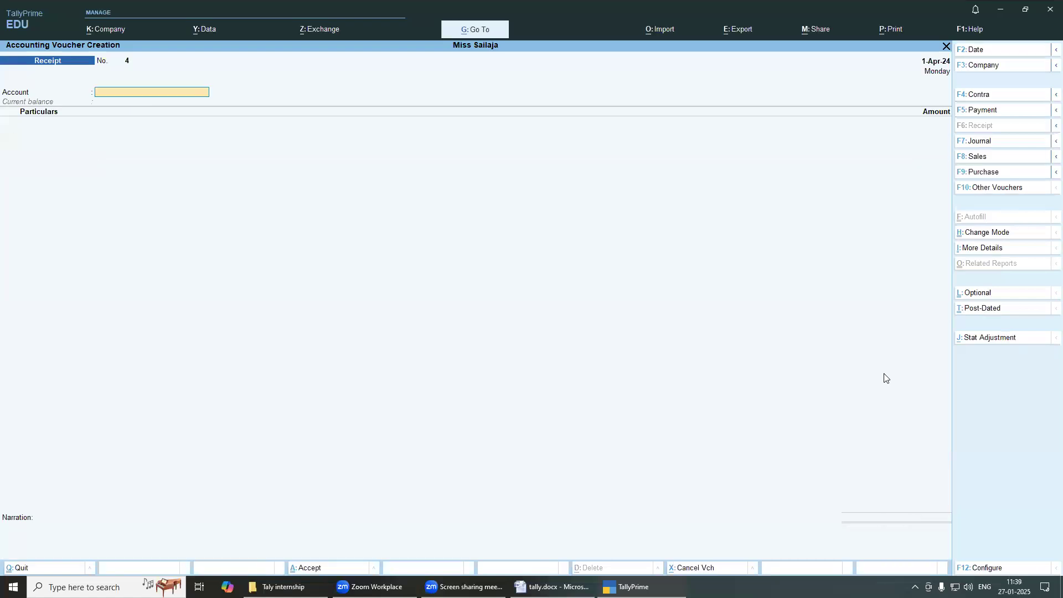
Step: Check the petty income entries in tally.docx, then choose Cash as the account of the new TallyPrime receipt
left_click(554, 586)
scroll(343, 352, "down", 3)
scroll(333, 343, "down", 4)
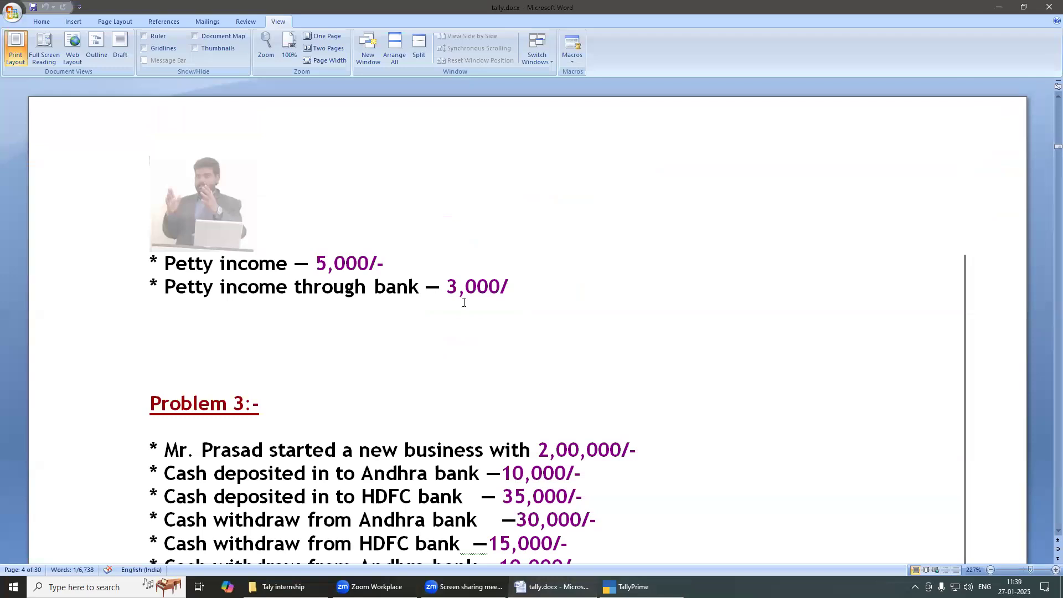
left_click(627, 587)
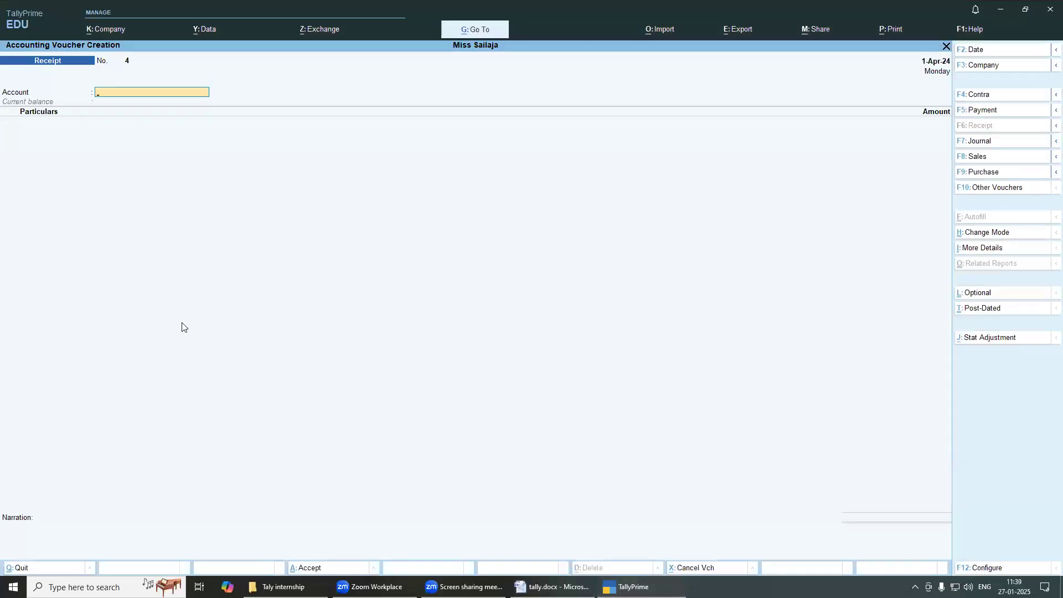
left_click(552, 587)
key("alt+Tab")
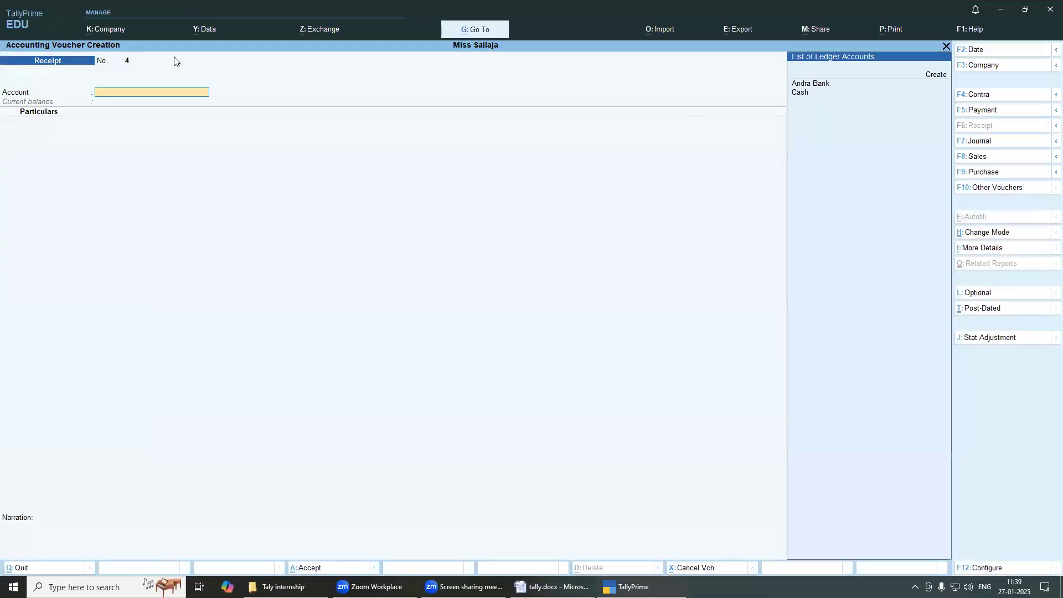
key("Down")
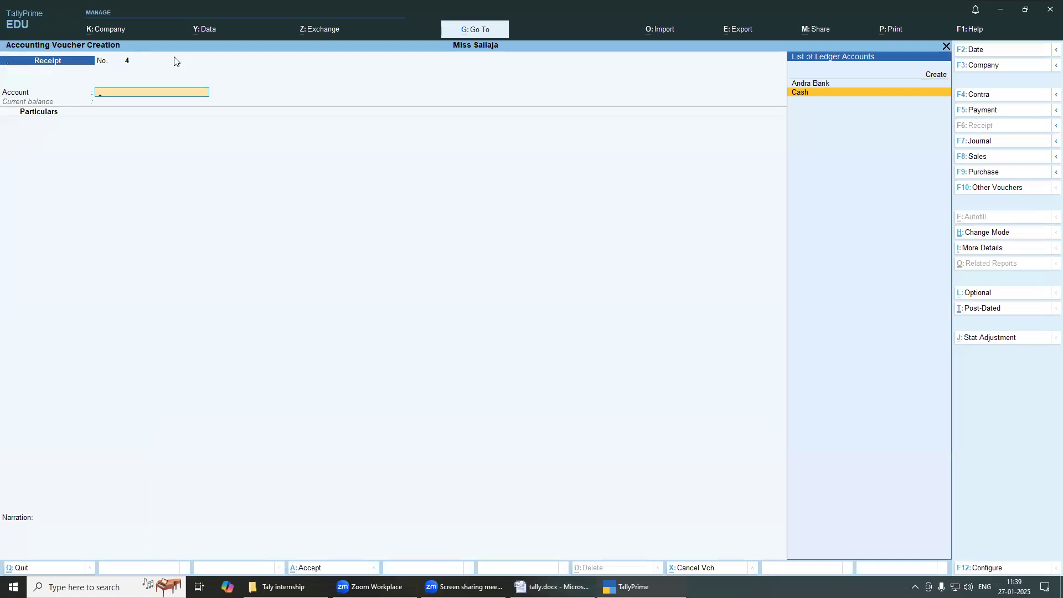
key("Return")
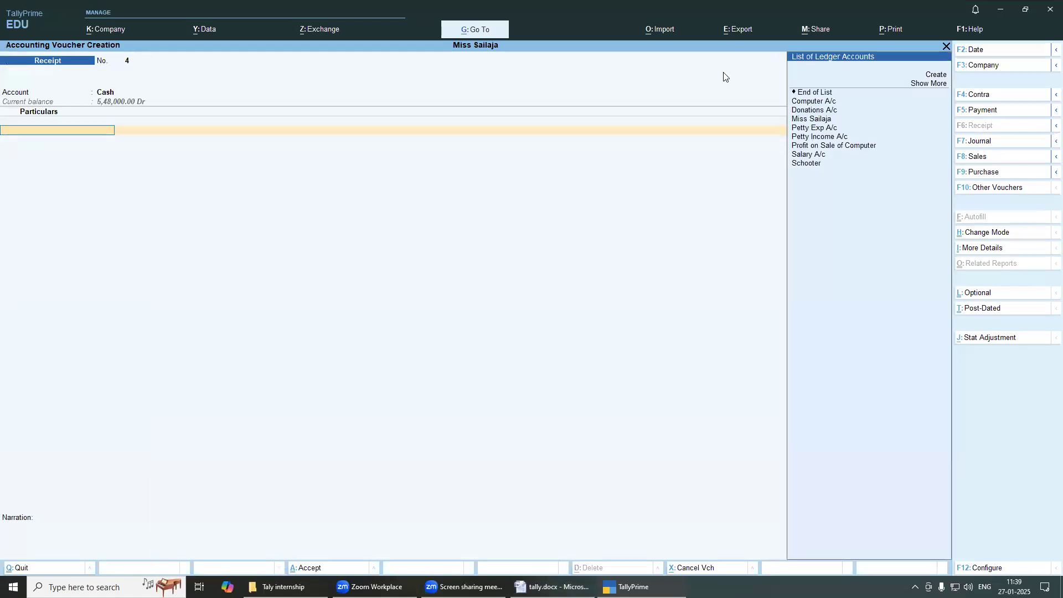
Step: Choose Petty Income A/c as the particulars, enter 5,000 after checking tally.docx, and save the cash receipt
left_click(824, 139)
left_click(552, 587)
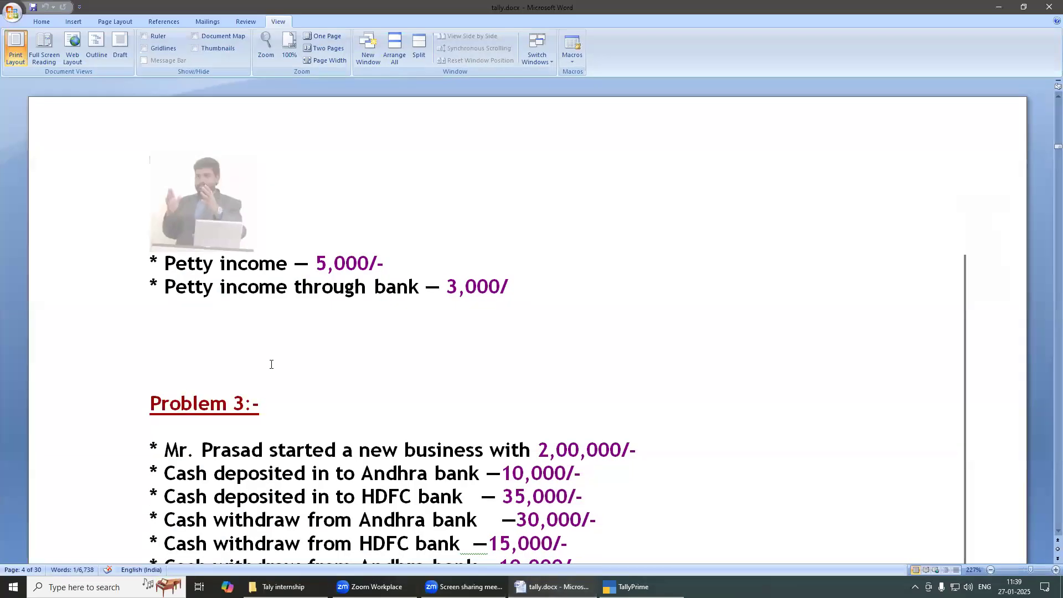
left_click(628, 587)
type("5000")
key("Return")
key("Return")
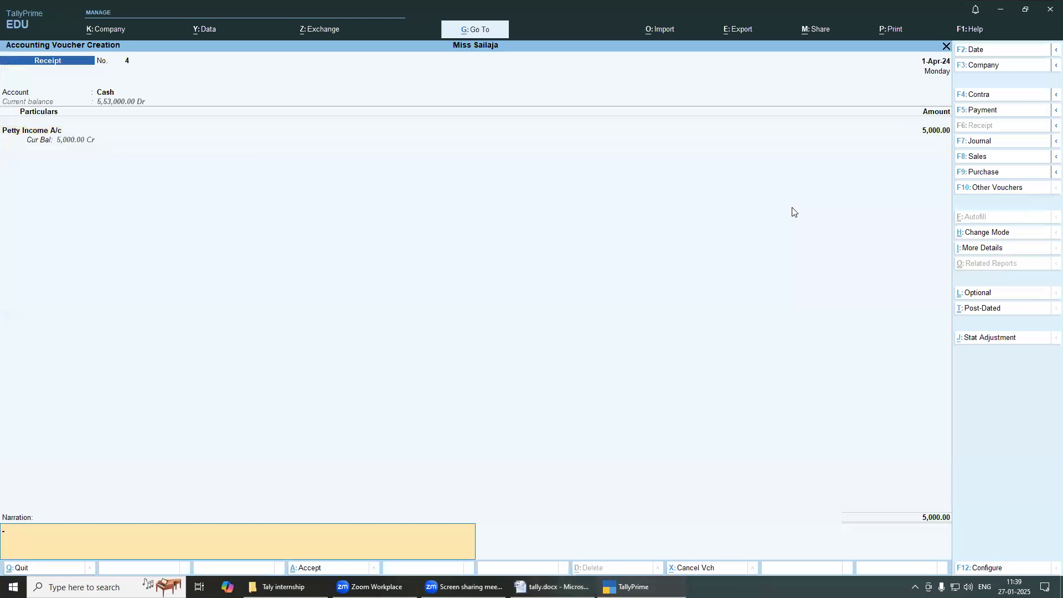
key("Return")
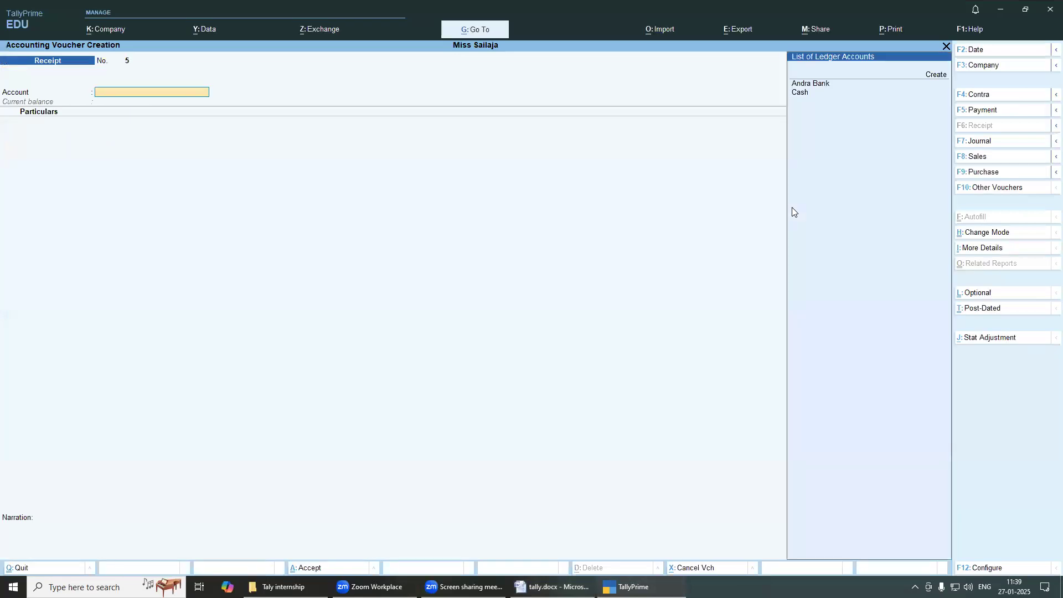
Step: Choose Andra Bank as the account of the next receipt voucher and Petty Income A/c as its particulars
key("Down")
key("Up")
key("Return")
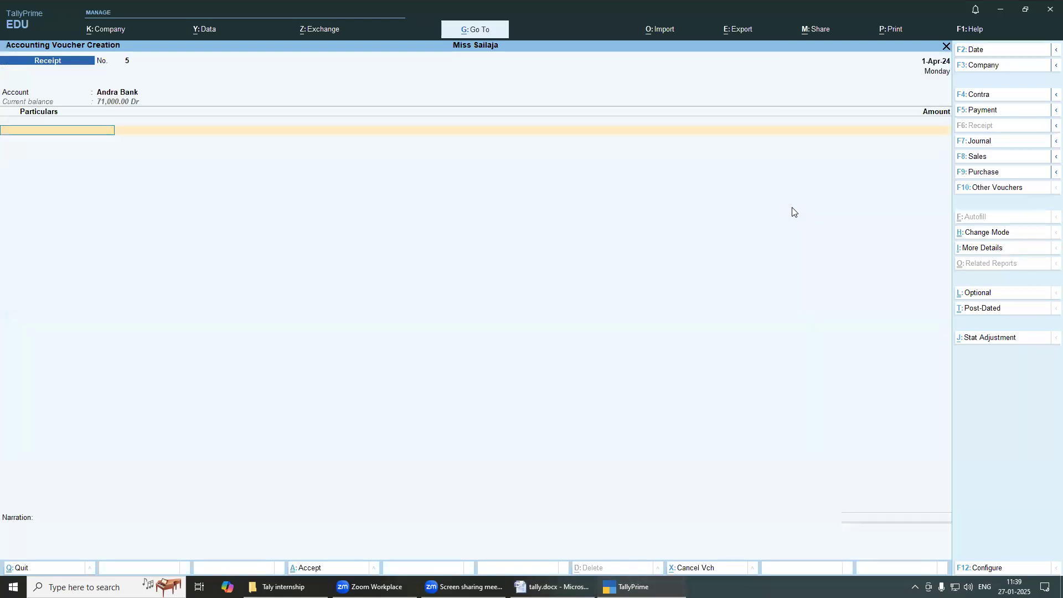
key("Down")
key("Down")
key("Down")
key("Down")
key("Down")
key("Down")
key("Down")
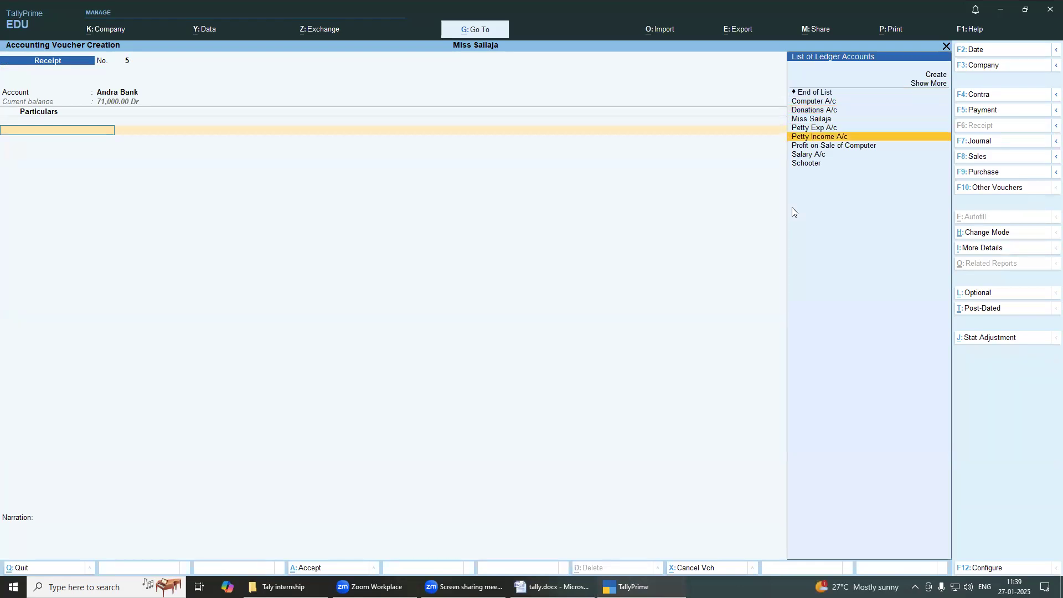
key("Return")
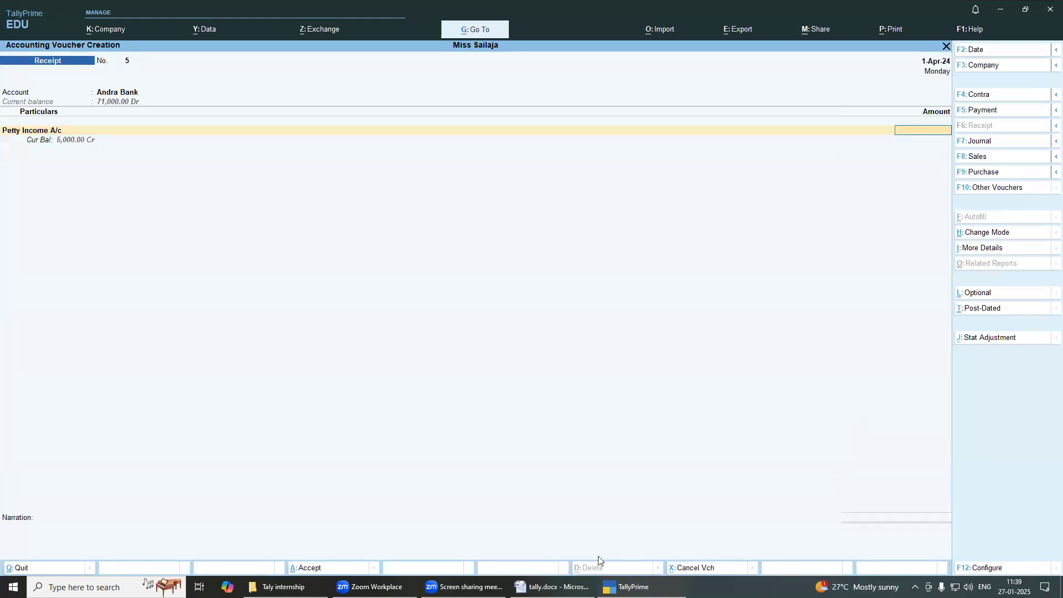
Step: Enter 3,000 for Petty Income A/c after checking tally.docx, accept the bank allocation, and save the Andra Bank receipt
left_click(553, 587)
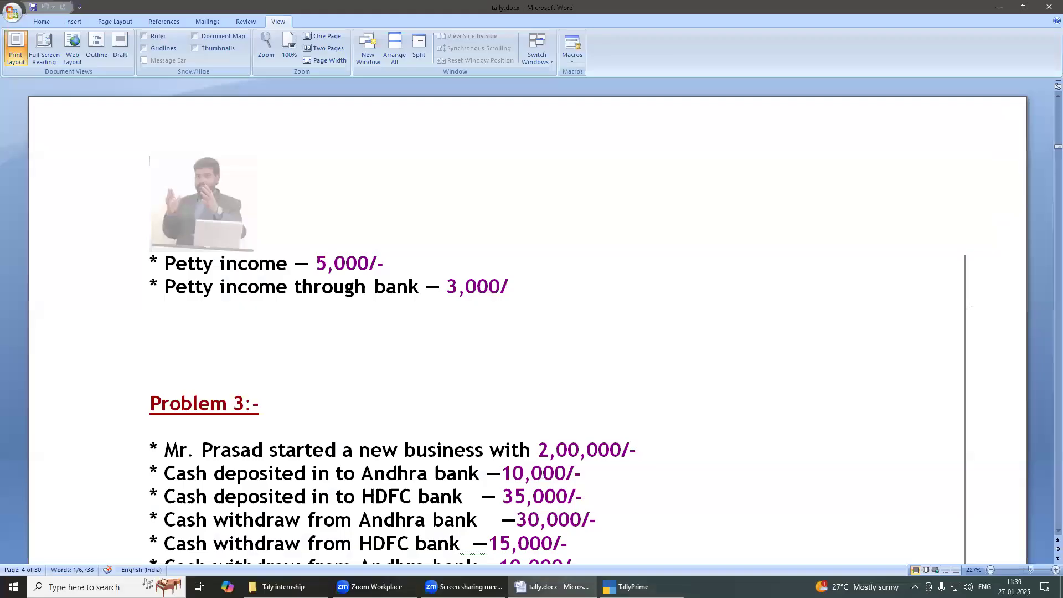
left_click(626, 587)
type("3000")
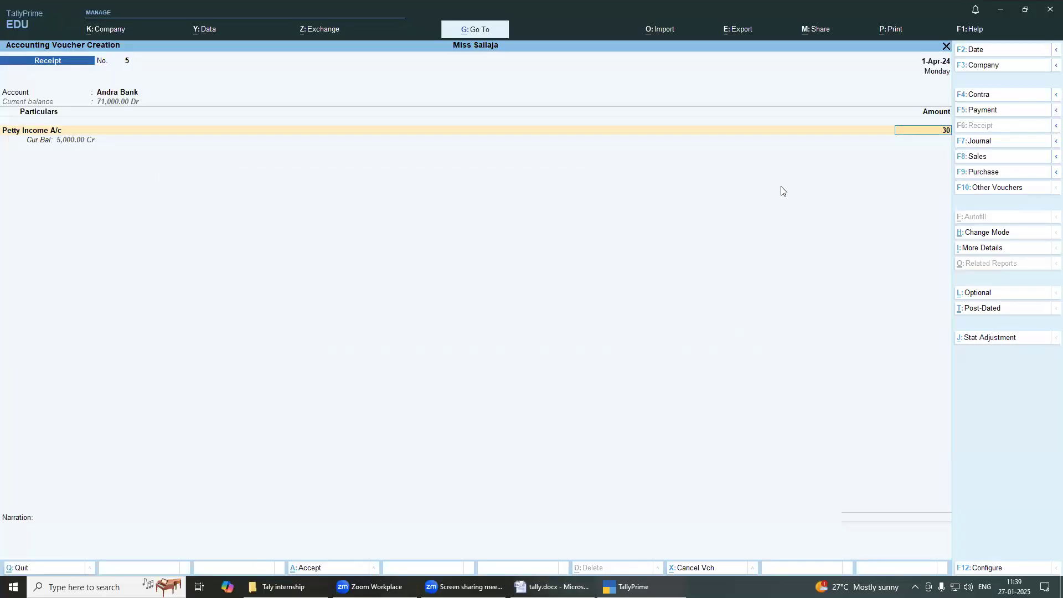
key("Return")
key("Return")
key("Return")
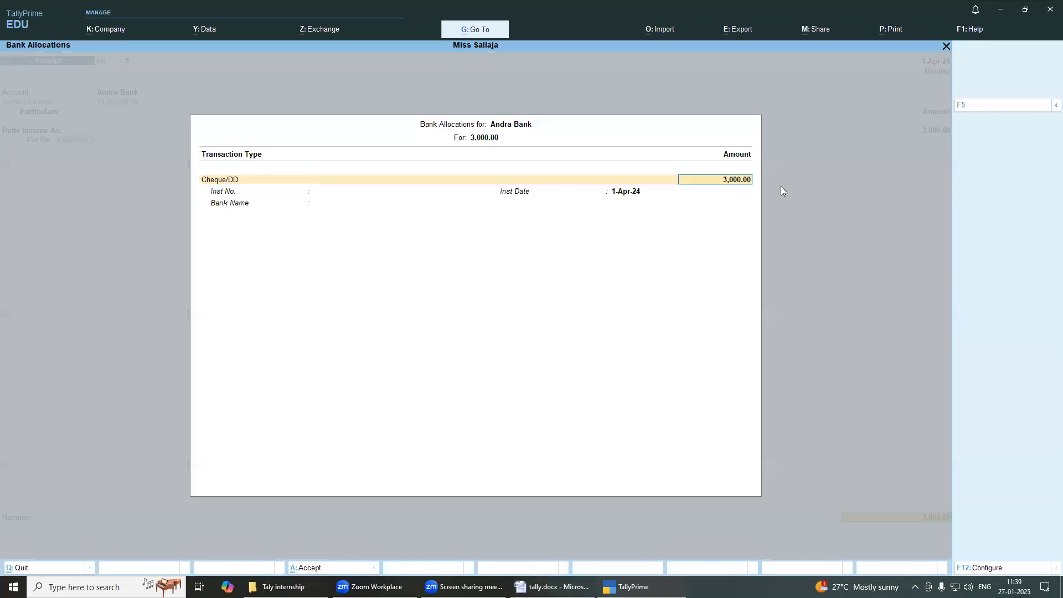
key("Return")
key("Return")
key("Return")
key("Return")
key("Return")
key("Return")
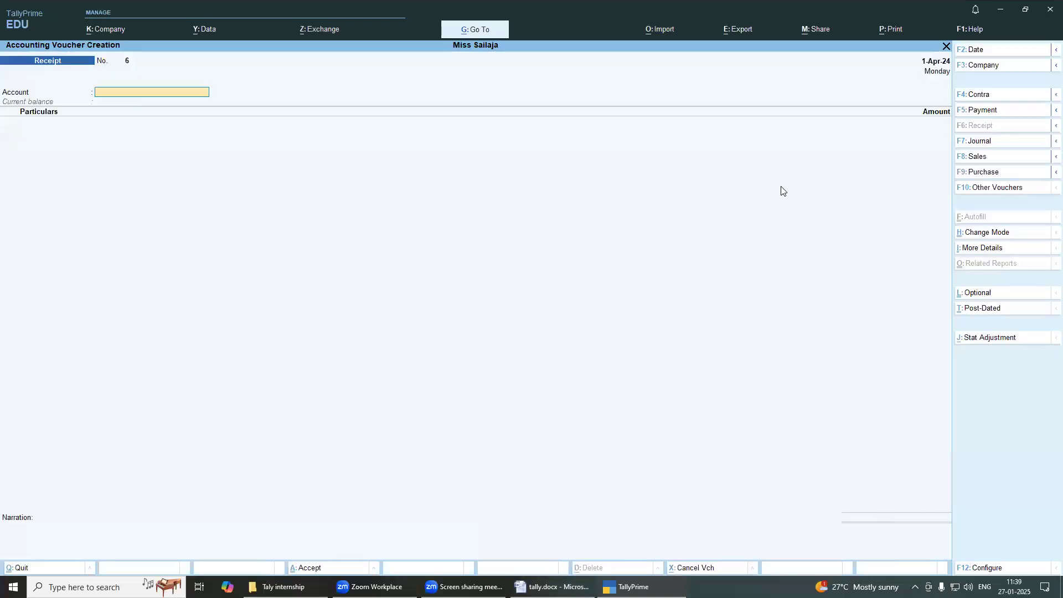
Step: Leave voucher entry and examine the company's Profit & Loss A/c report for its indirect expenses, indirect incomes and nett profit
key("Escape")
key("Return")
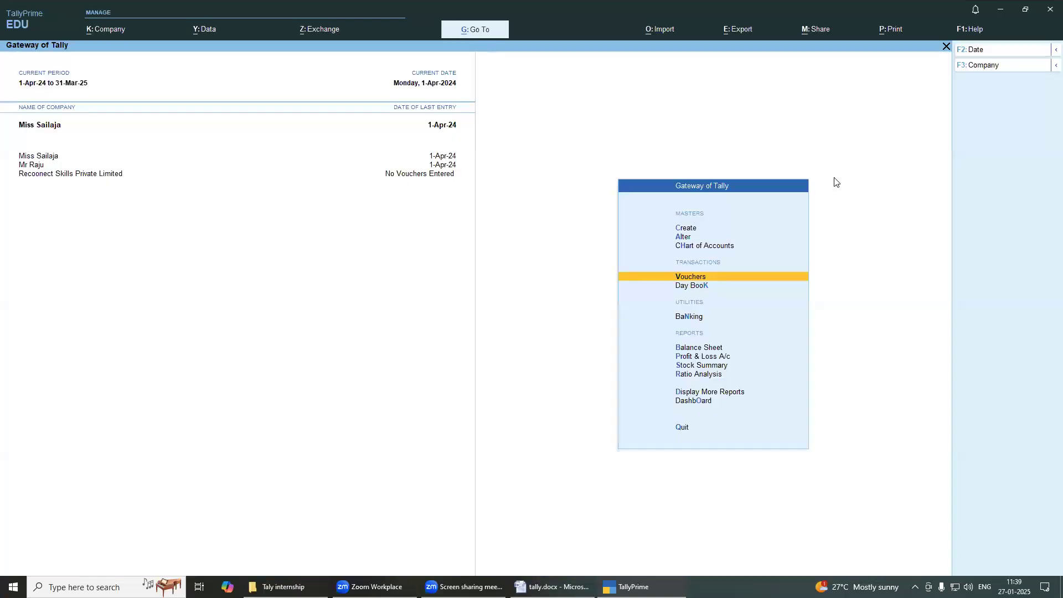
key("Down")
key("Down")
key("Down")
key("Down")
key("Down")
key("Up")
key("Return")
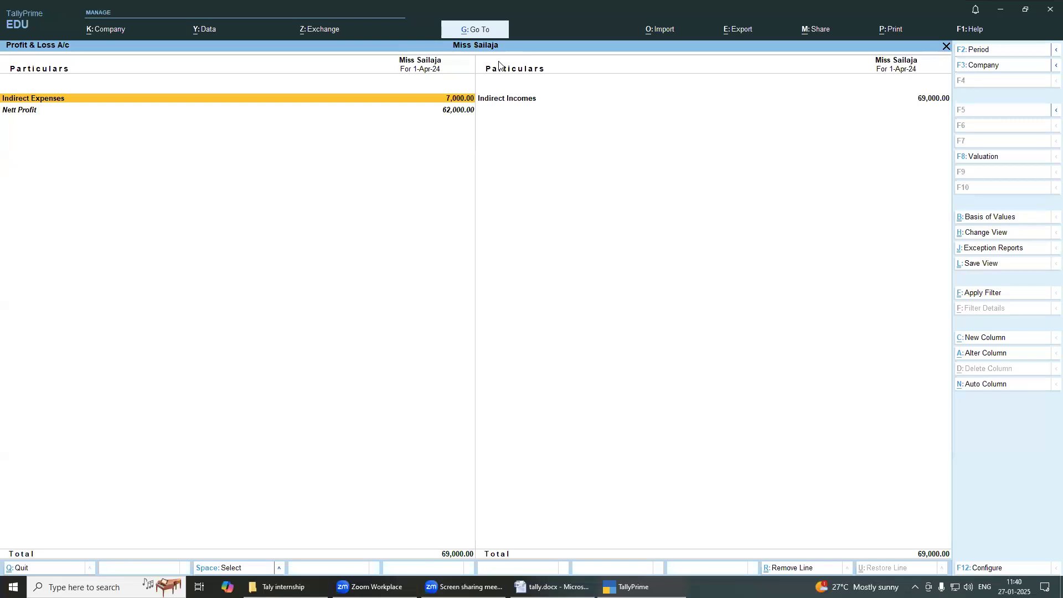
key("Escape")
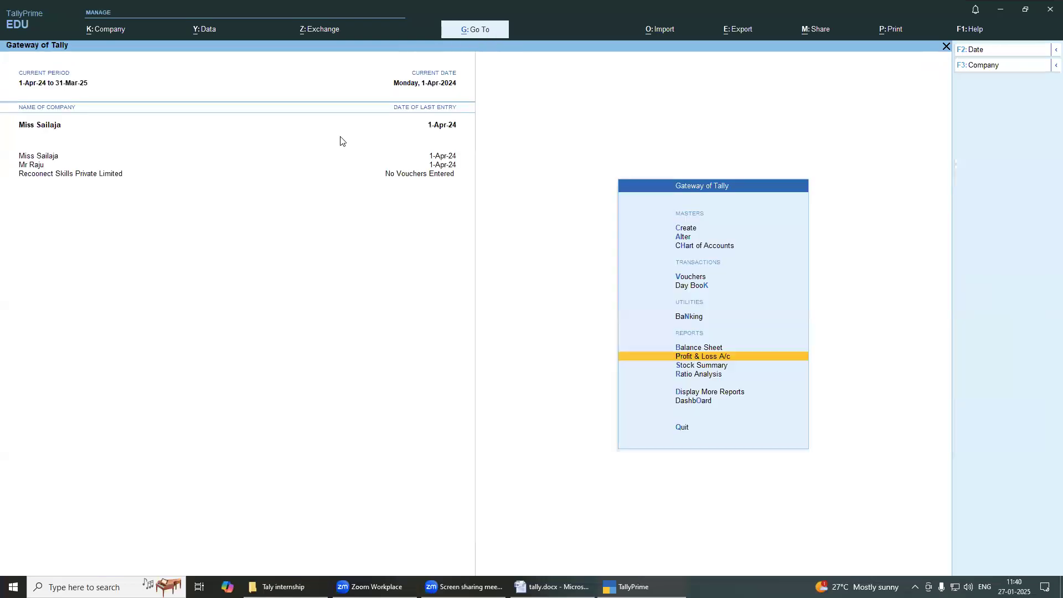
Step: Examine the company's Balance Sheet for its liabilities and assets, and return to the Gateway of Tally
key("Down")
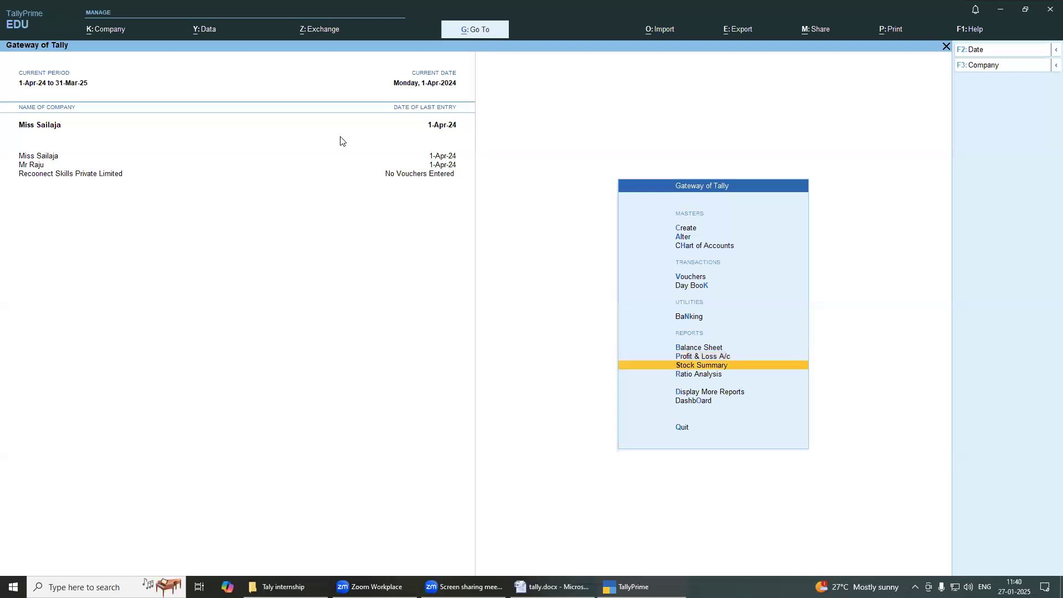
key("Up")
key("Up")
key("Return")
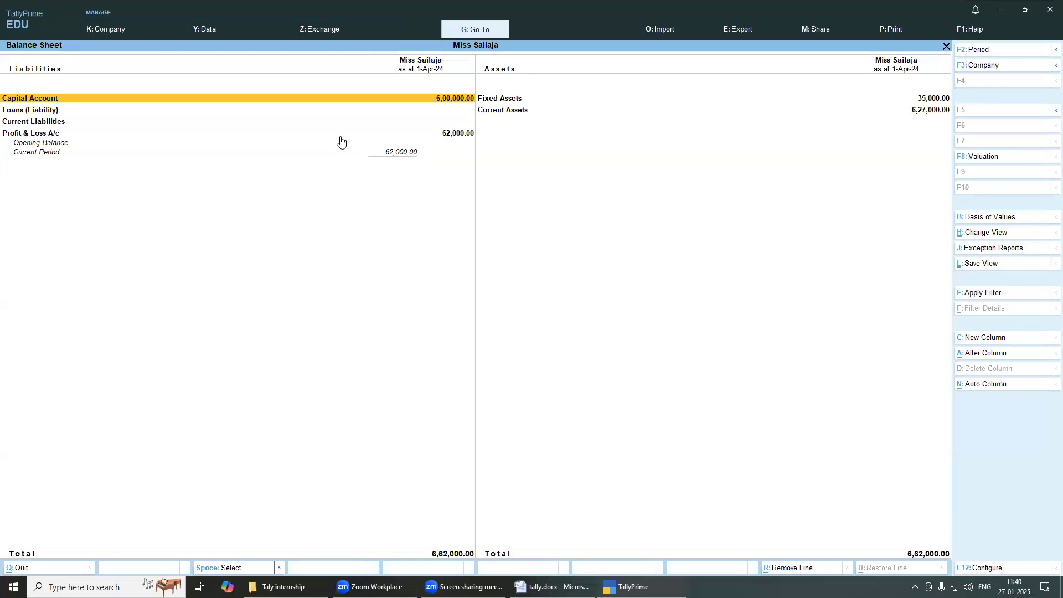
key("Escape")
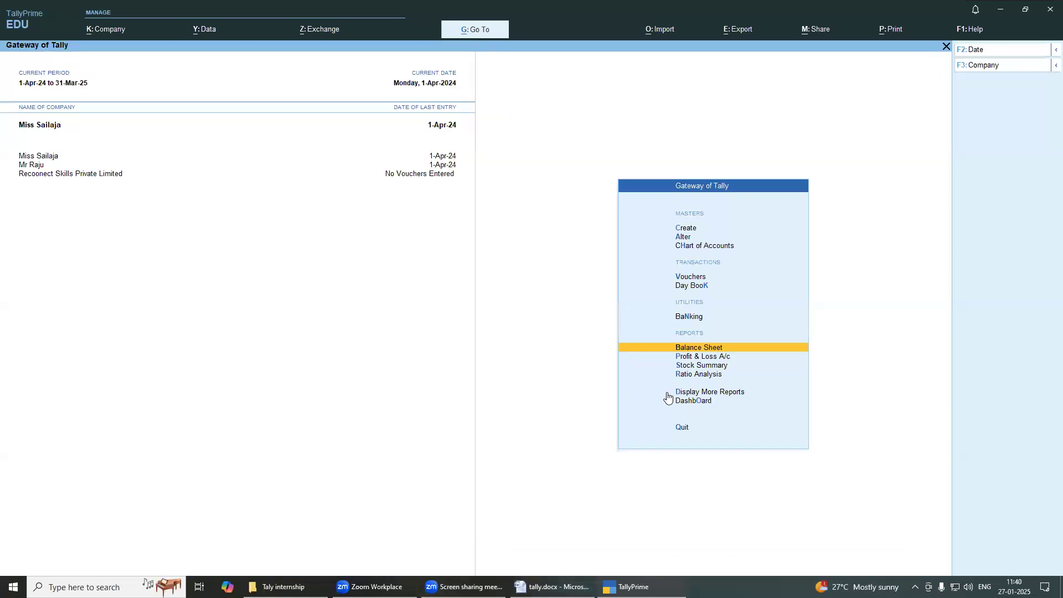
Step: Switch to tally.docx and review the Problem 2 entries, including the petty income lines, and the Problem 3 transactions
key("alt+Tab")
scroll(516, 443, "up", 3)
scroll(516, 440, "up", 5)
scroll(516, 439, "down", 2)
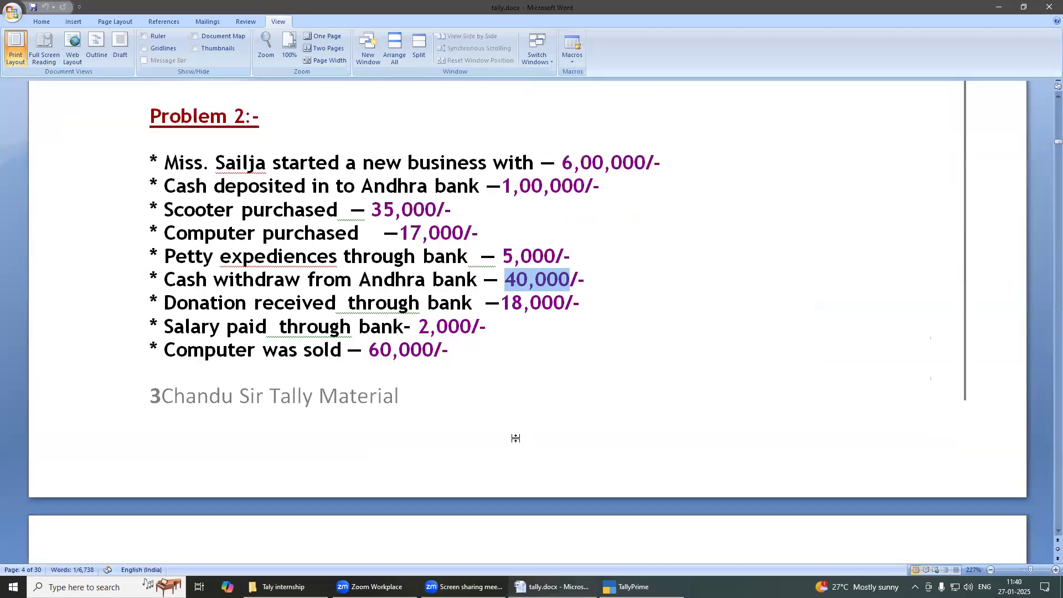
scroll(515, 443, "up", 1)
scroll(517, 451, "down", 6)
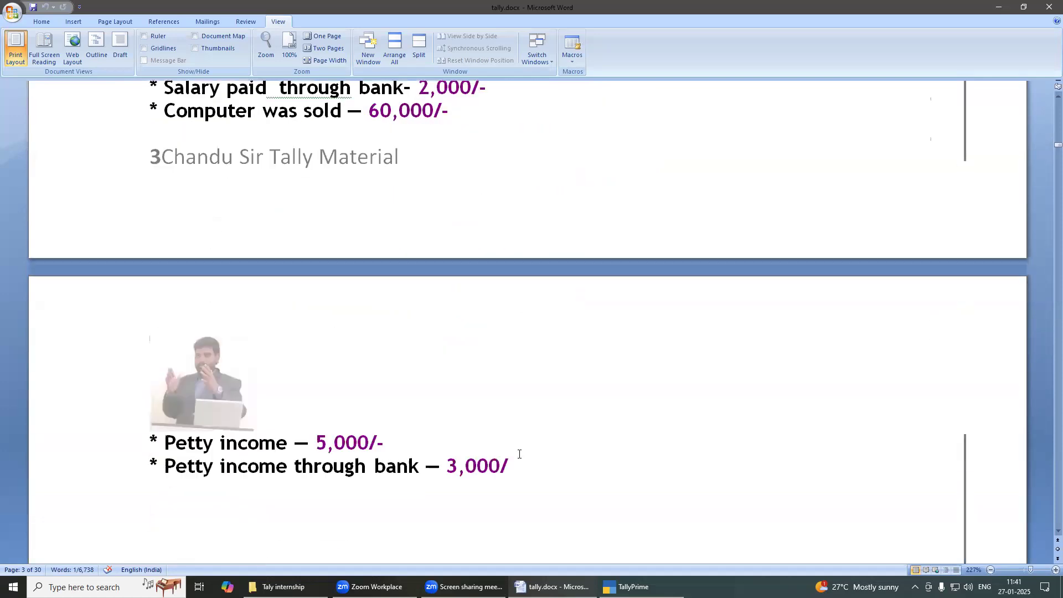
scroll(519, 458, "up", 3)
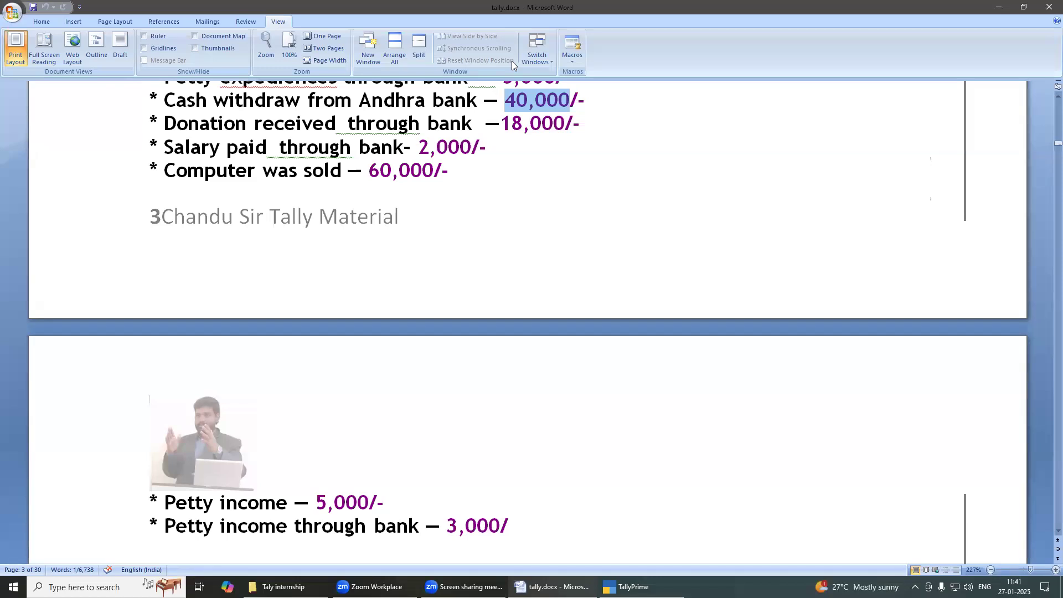
scroll(489, 163, "down", 3)
scroll(489, 163, "down", 5)
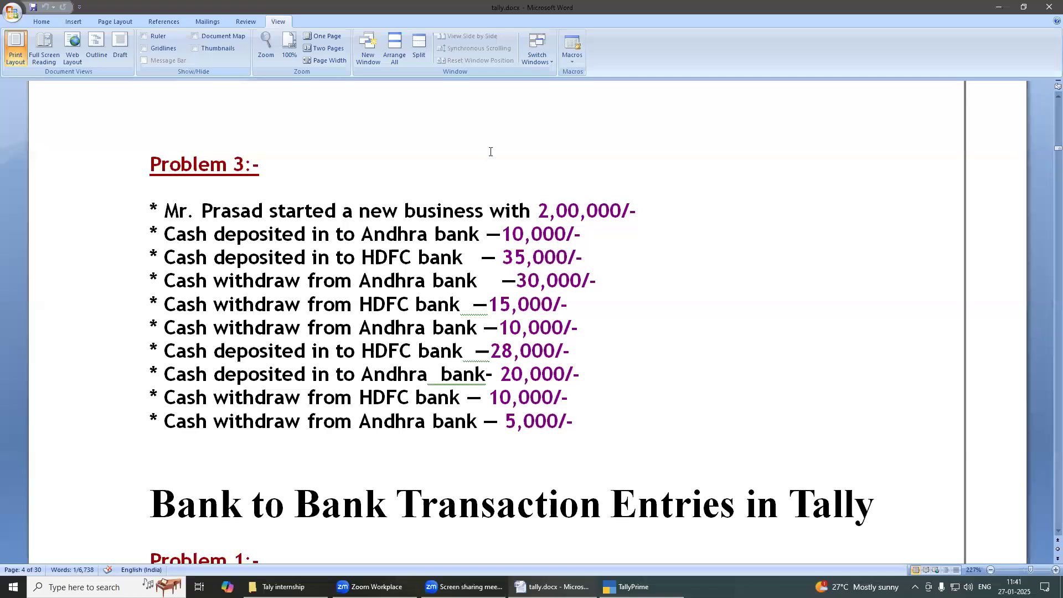
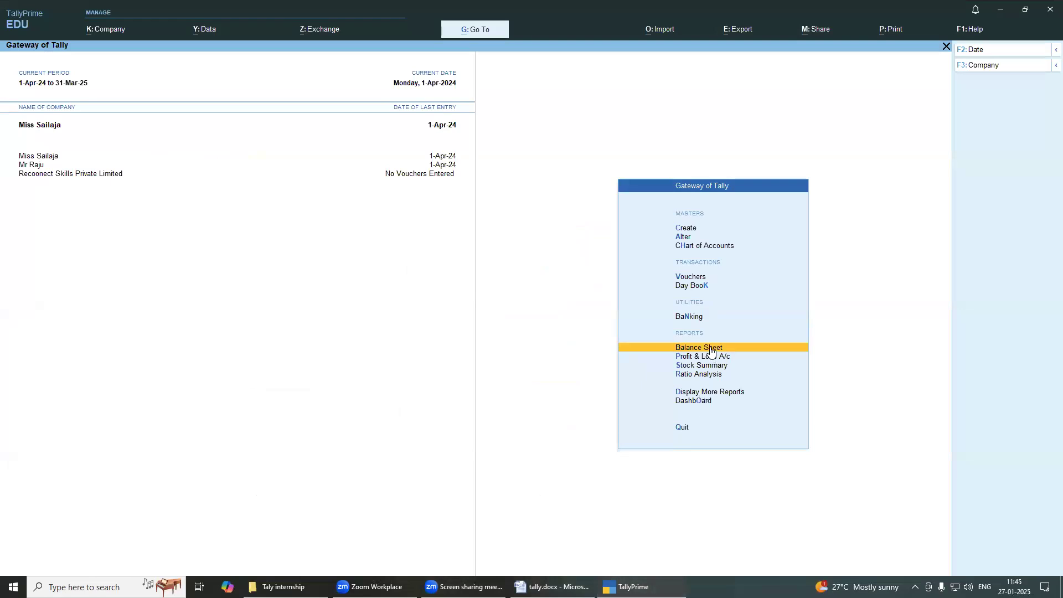
Step: Open the creation form for a new company in TallyPrime
key("Up")
key("Up")
key("Up")
key("Up")
key("Up")
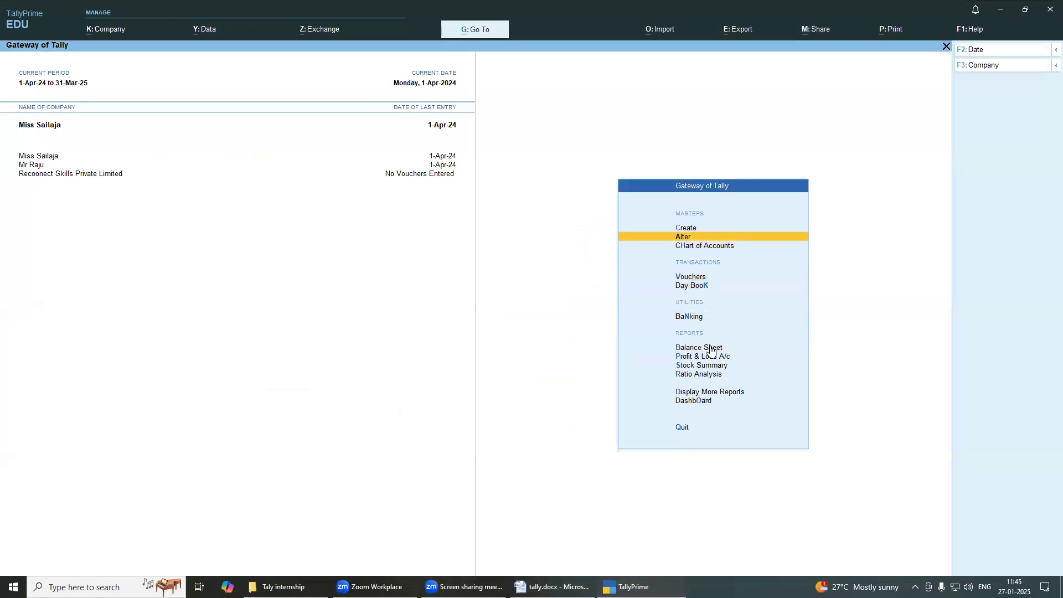
left_click(998, 68)
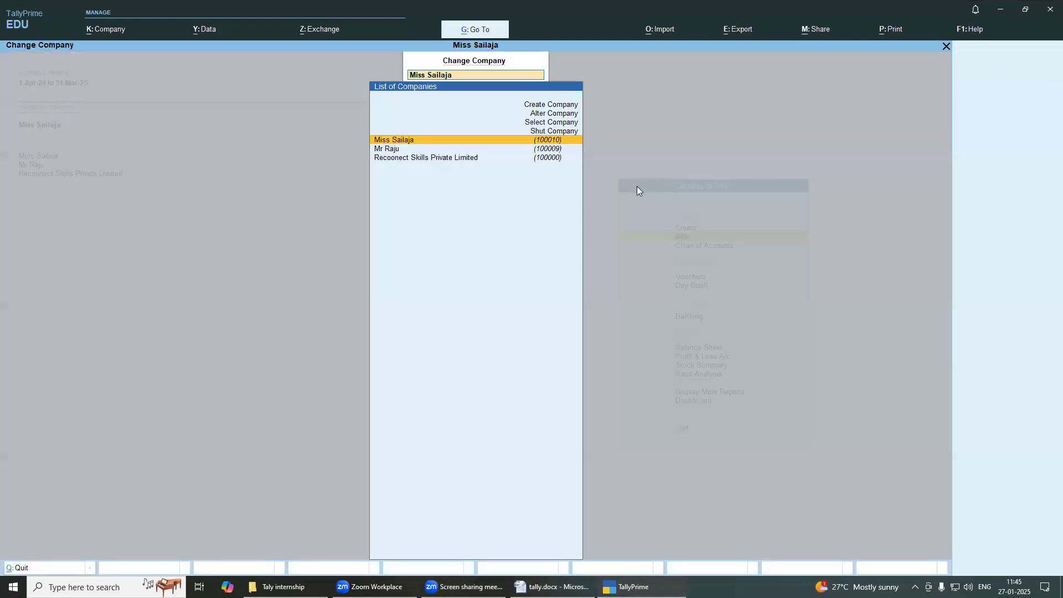
left_click(547, 104)
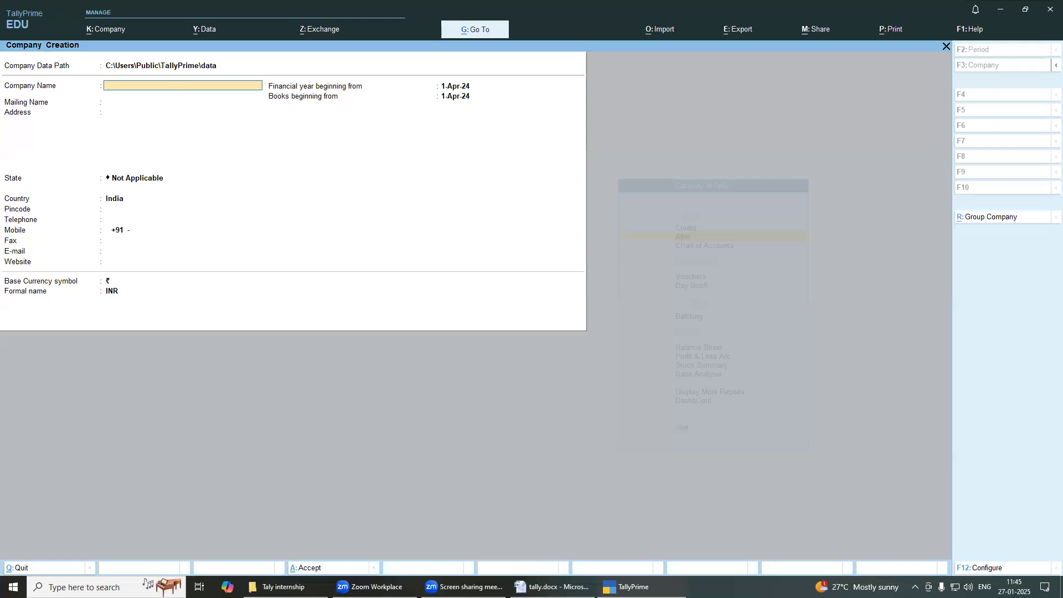
Step: Name the new company after the Problem 3 business owner given in tally.docx, keep the default details, and save it
left_click(553, 587)
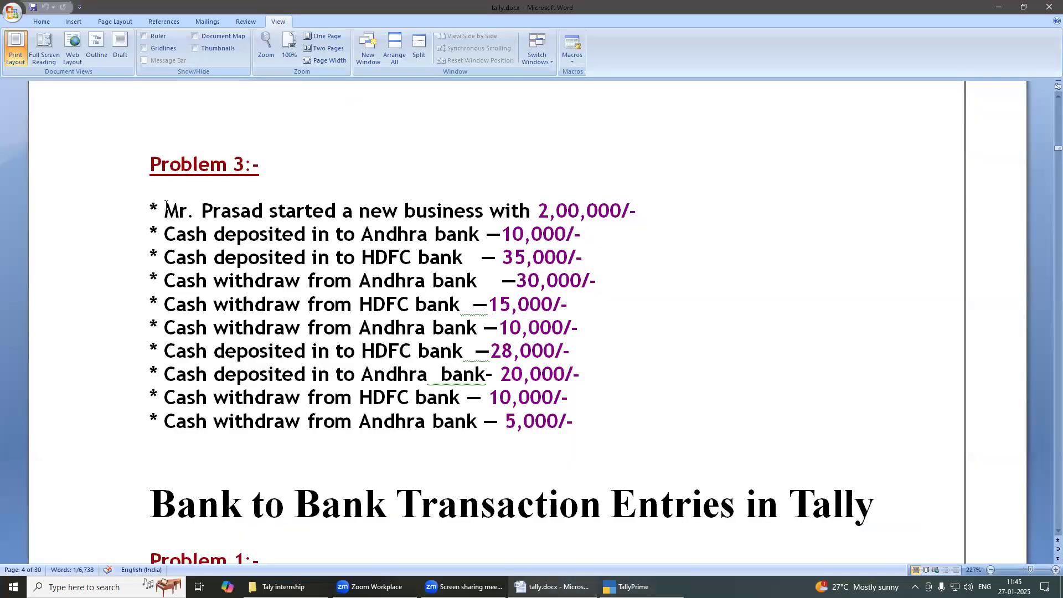
left_click_drag(165, 211, 269, 212)
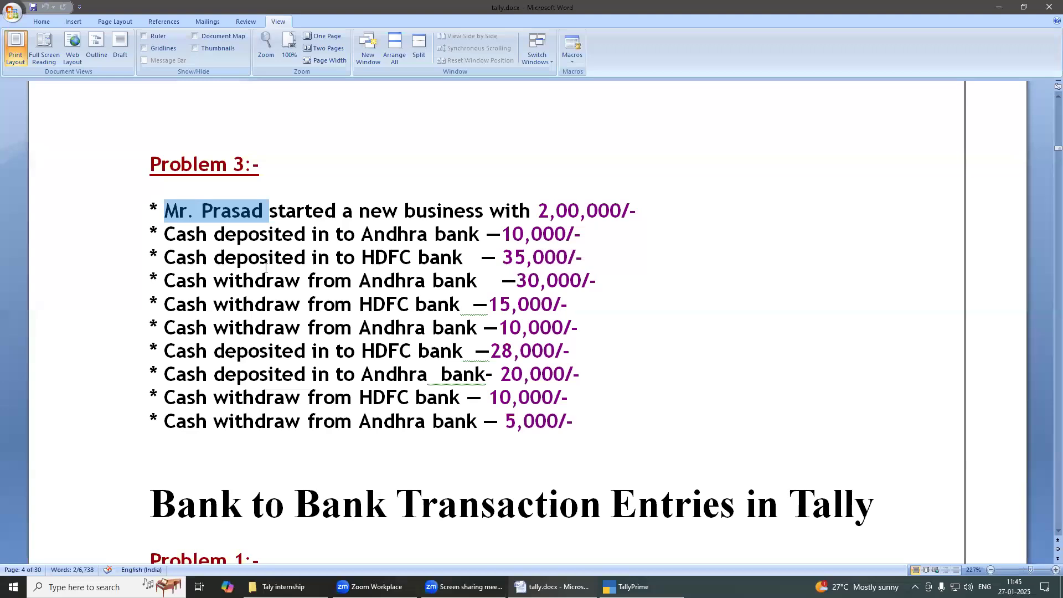
left_click(626, 587)
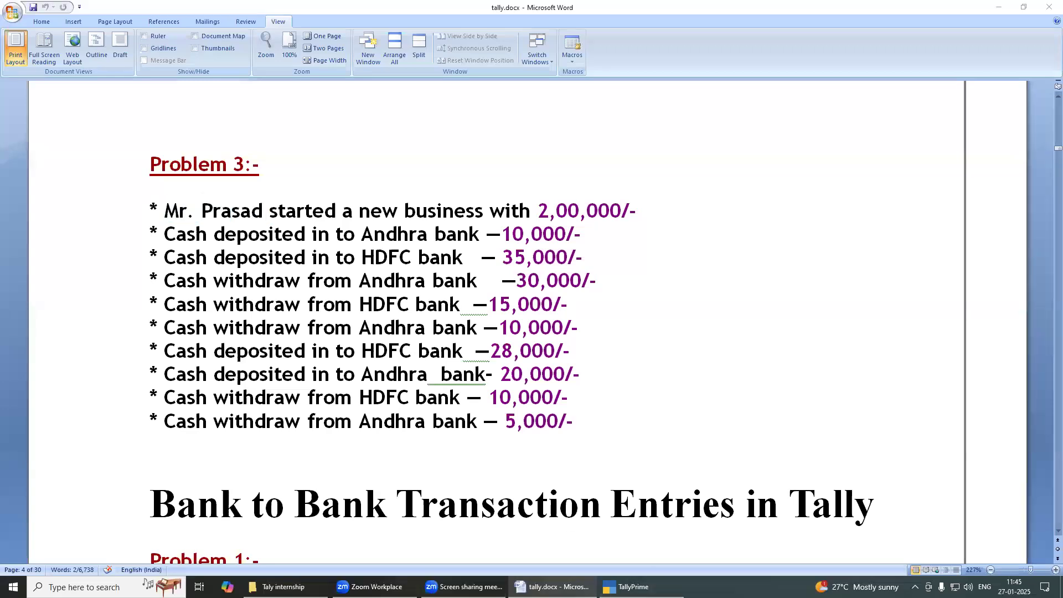
type("Mr Prasad")
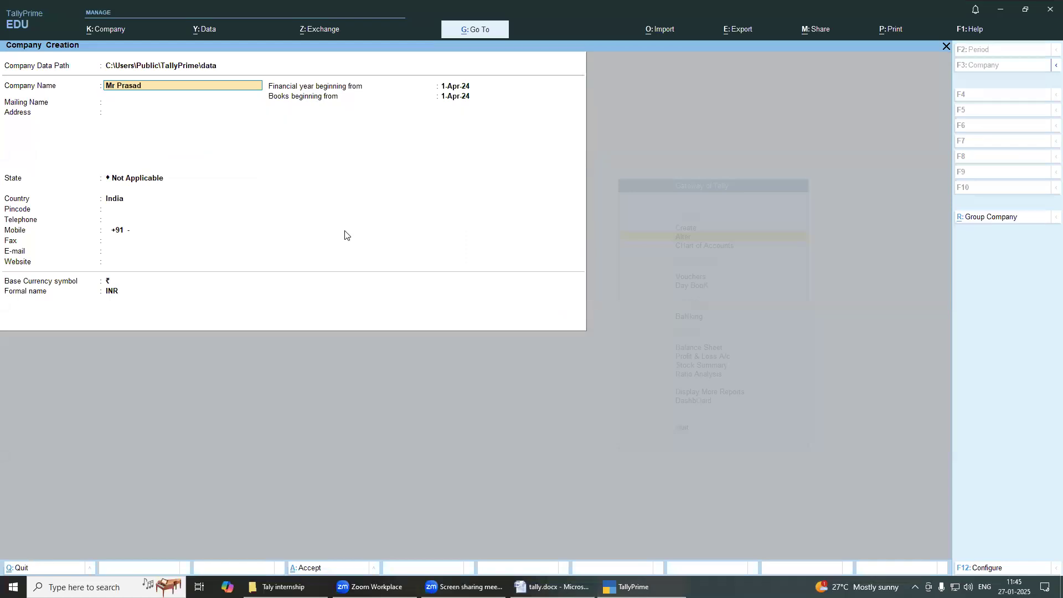
key("Return")
key("Return")
key("Return")
key("Return")
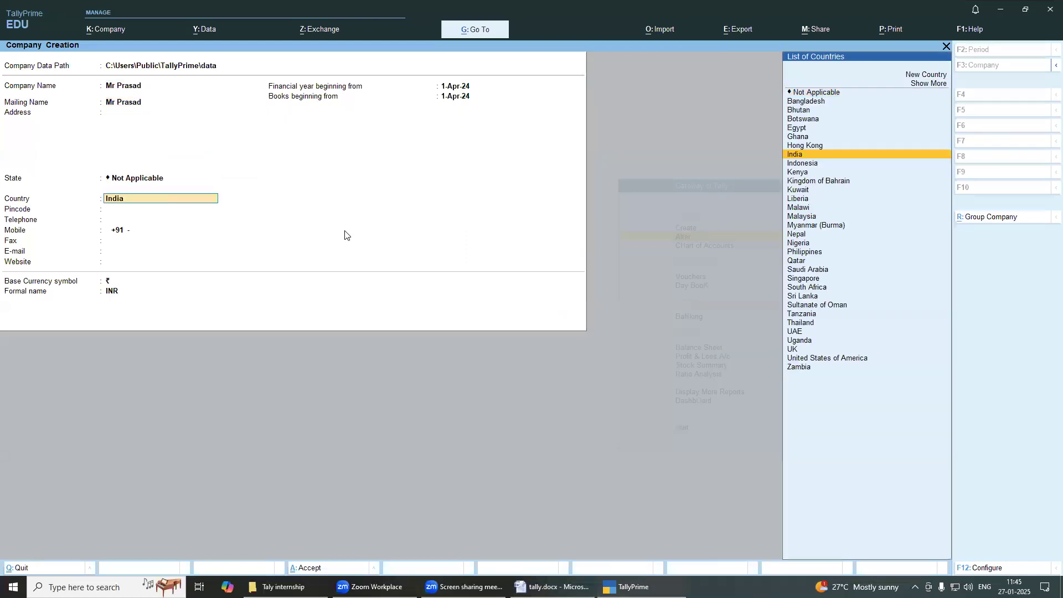
key("ctrl")
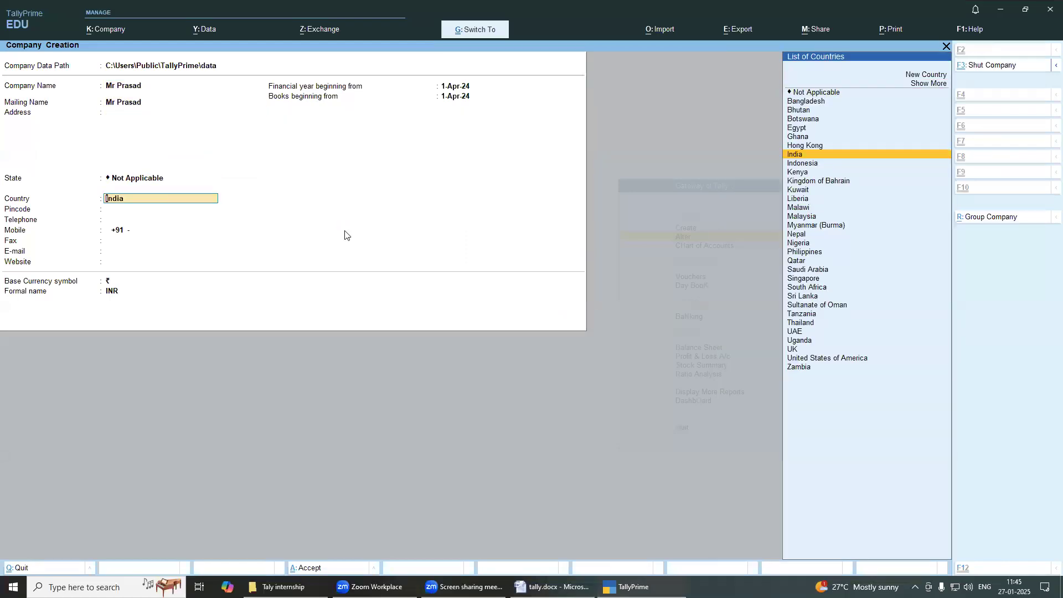
key("ctrl+a")
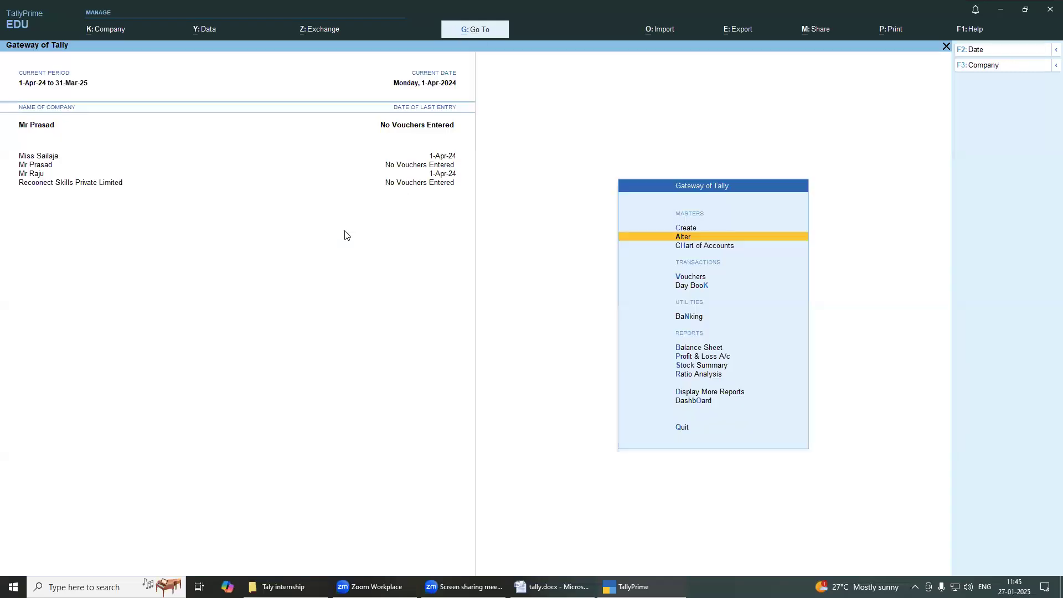
Step: Open the ledger list in the new company's Chart of Accounts and start Multi Create for ledgers under All Items
key("Down")
key("Return")
key("Down")
key("Up")
key("Return")
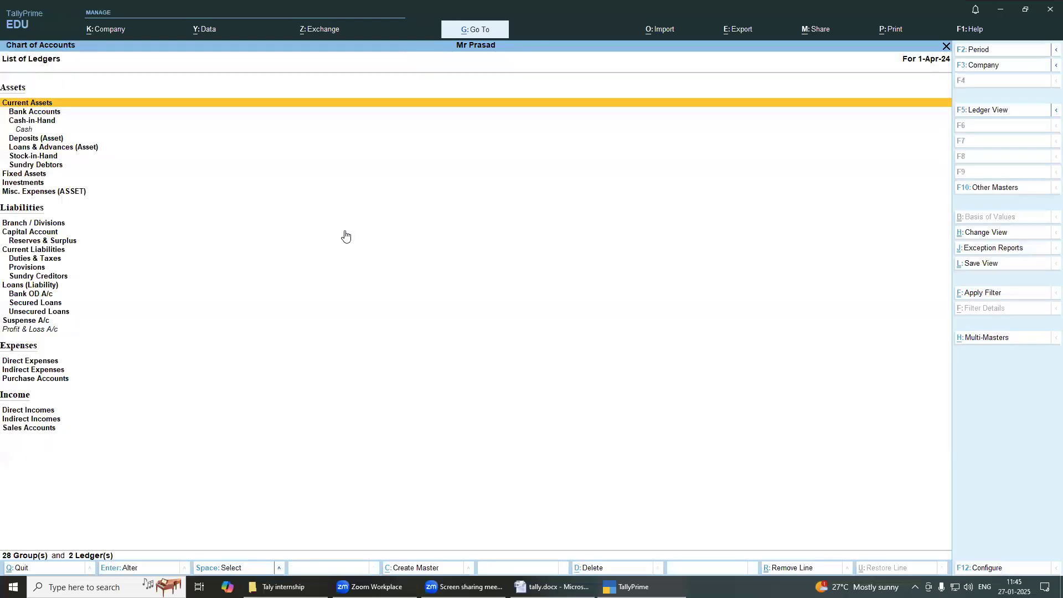
left_click(991, 339)
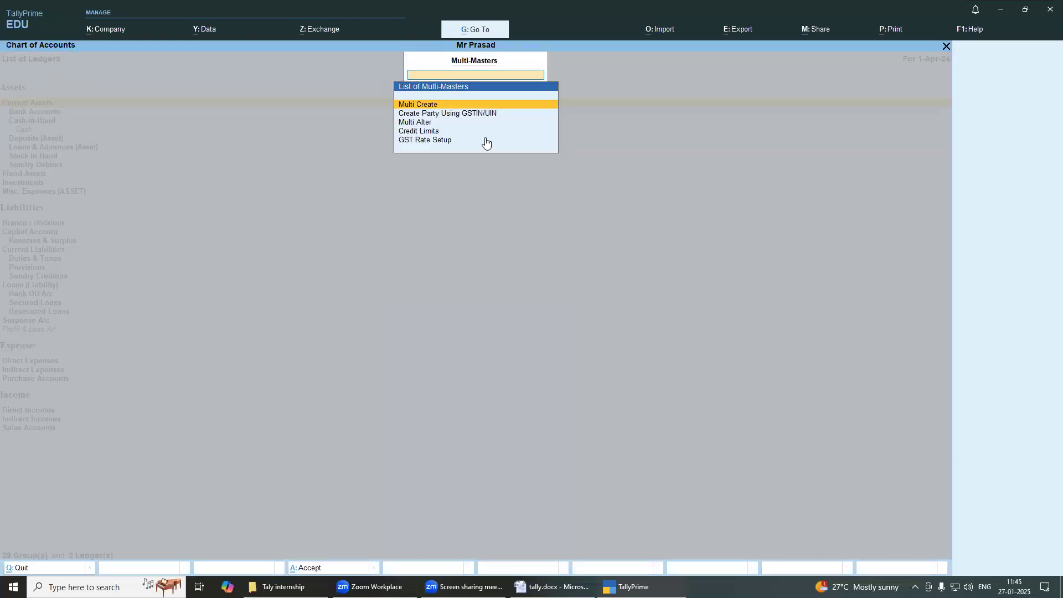
left_click(425, 108)
key("Return")
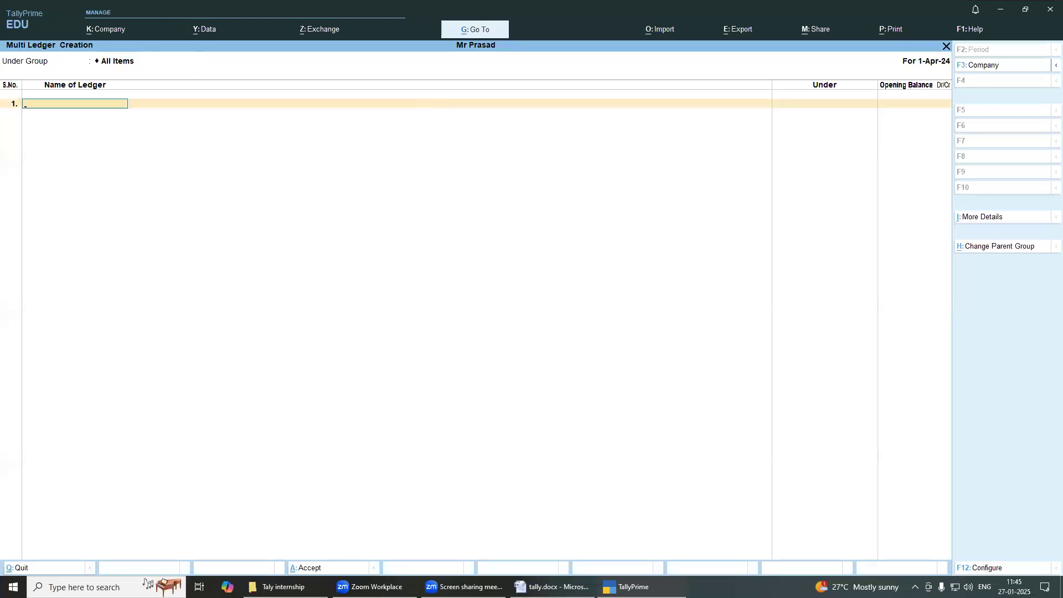
Step: Check the bank names of Problem 3 in tally.docx and add the ledger Andra Bank under Bank Accounts
left_click(552, 587)
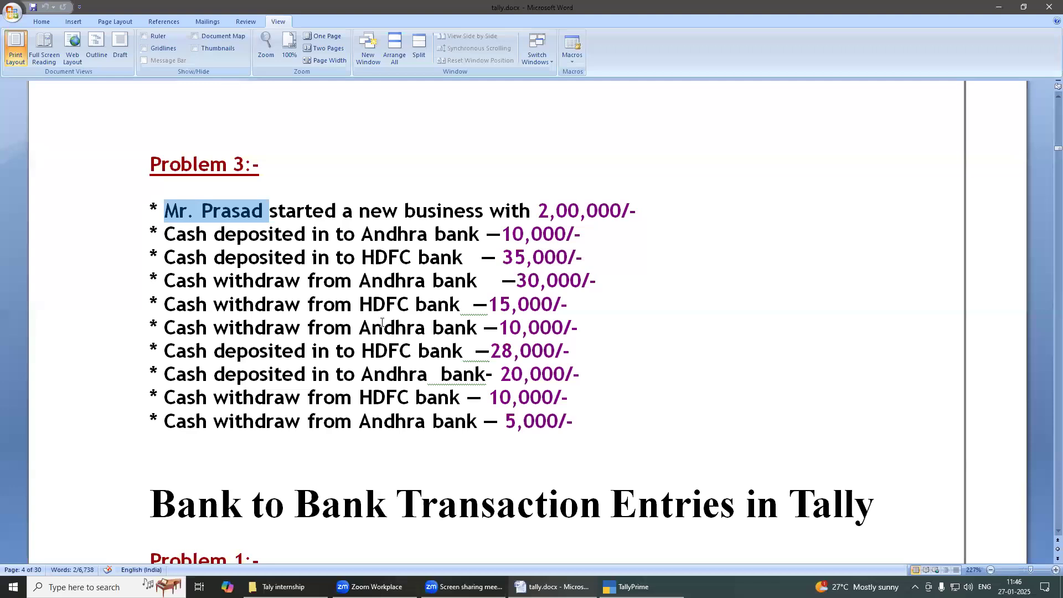
left_click(627, 587)
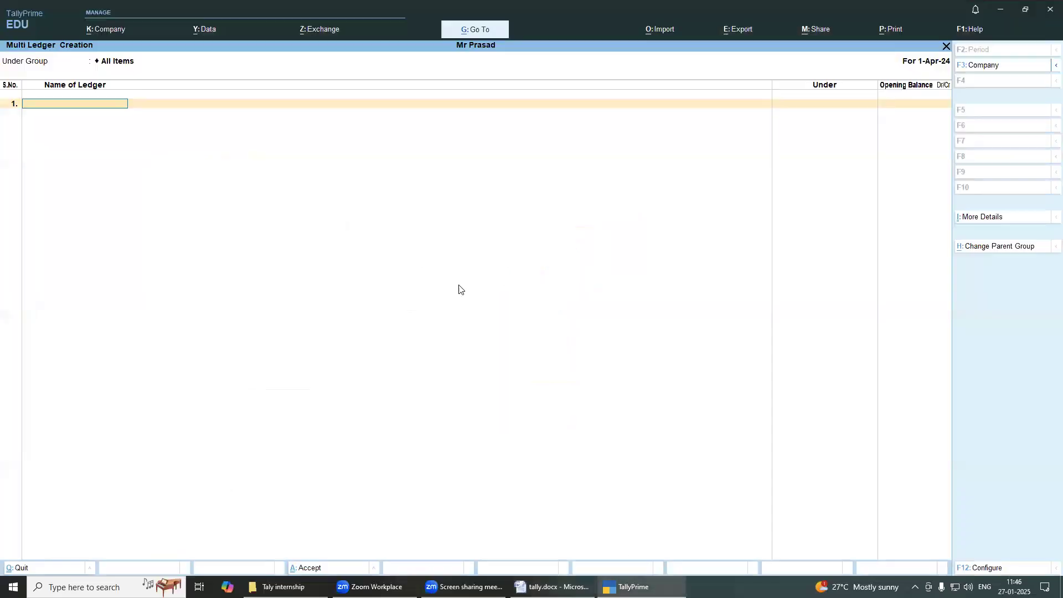
type("Andra Bank")
key("Return")
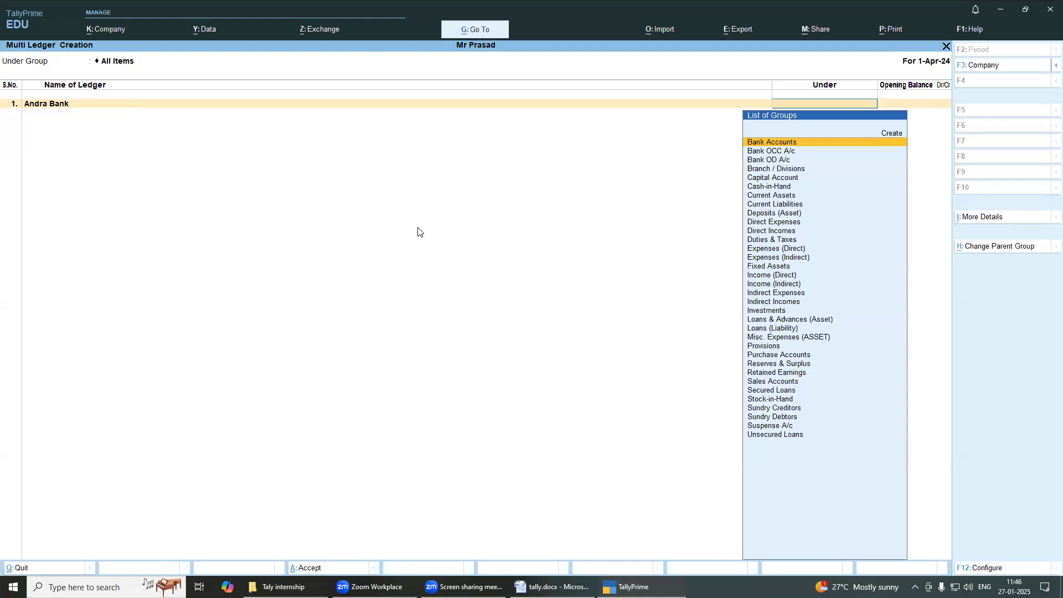
key("Return")
key("Return")
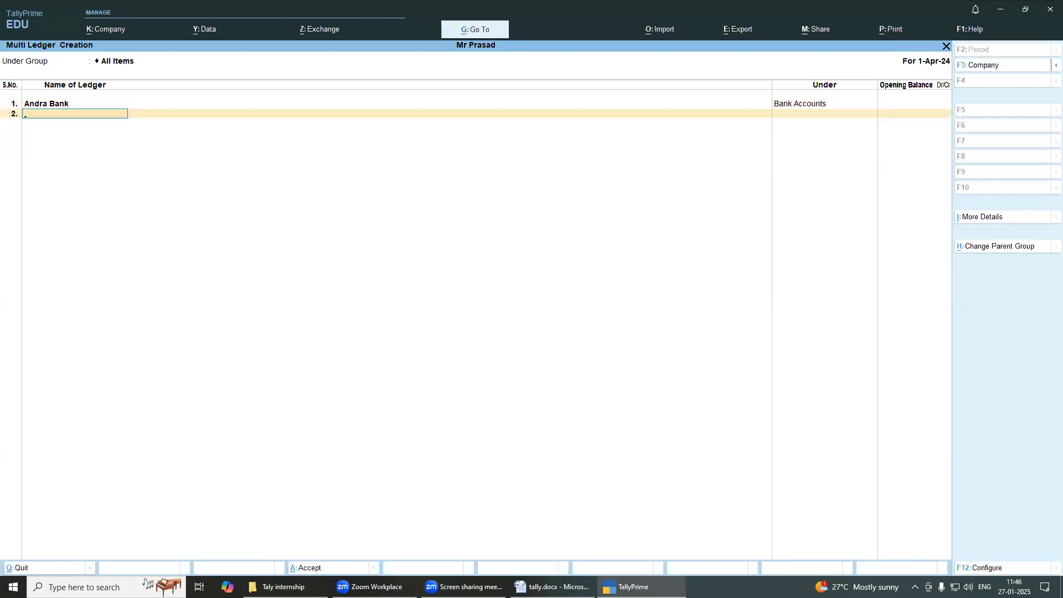
Step: Recheck Problem 3 in tally.docx, add the ledger Hdfc Bank under Bank Accounts, and save the new ledgers
left_click(551, 588)
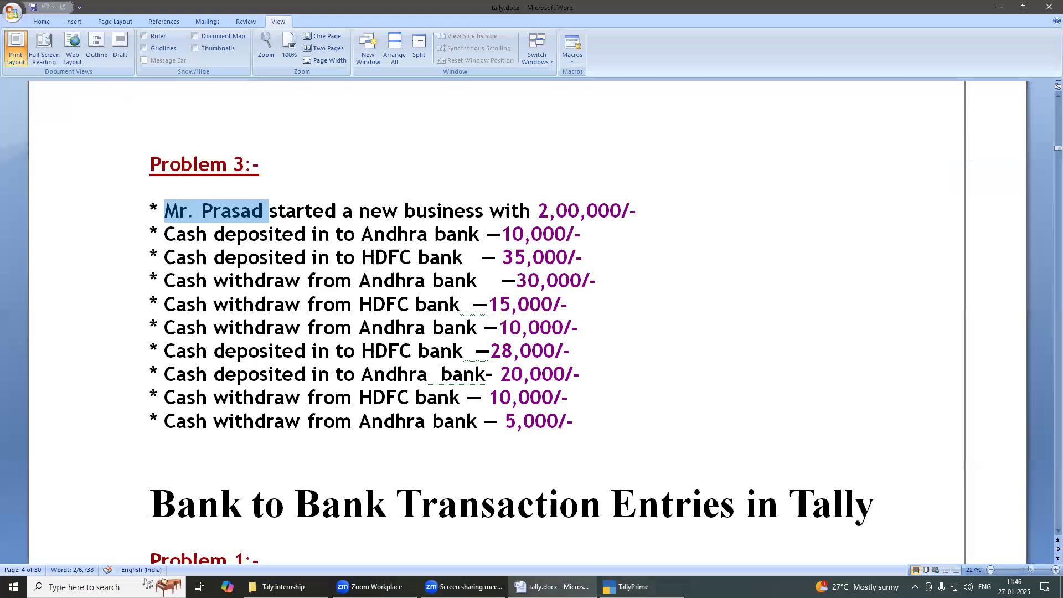
key("alt+Tab")
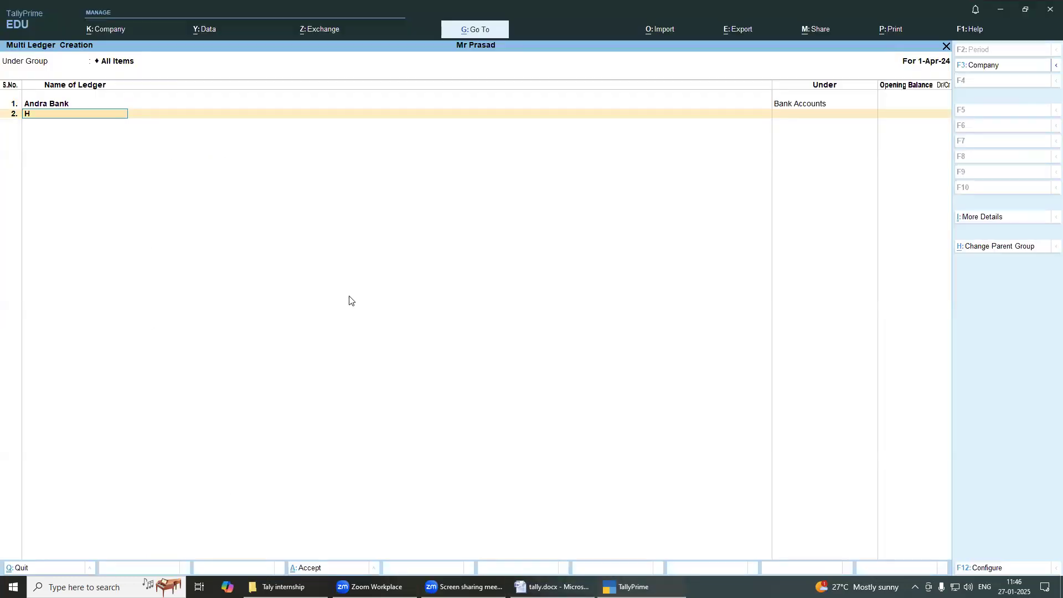
type("Hdfc ba")
key("Return")
key("Return")
key("Return")
key("Return")
key("Return")
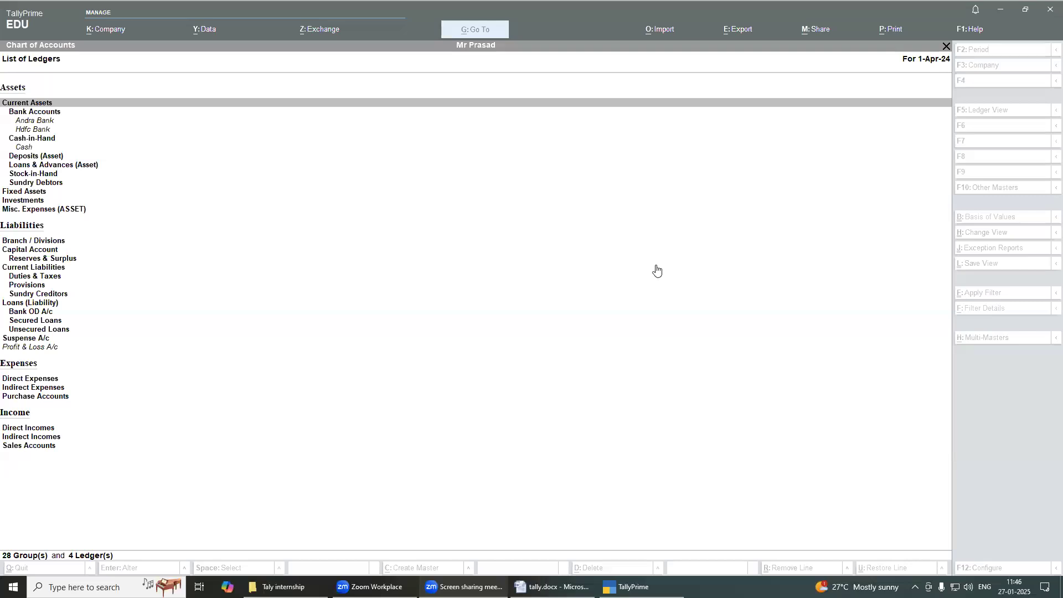
Step: Leave the Chart of Accounts and open a new receipt voucher in the new company
key("Escape")
key("Escape")
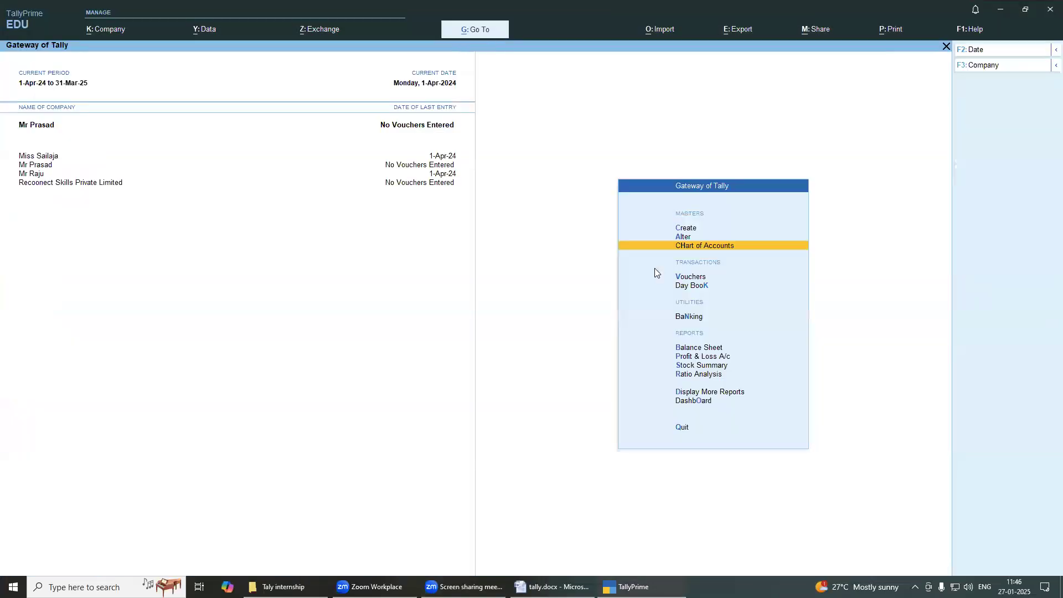
key("Down")
key("Down")
key("Up")
key("Return")
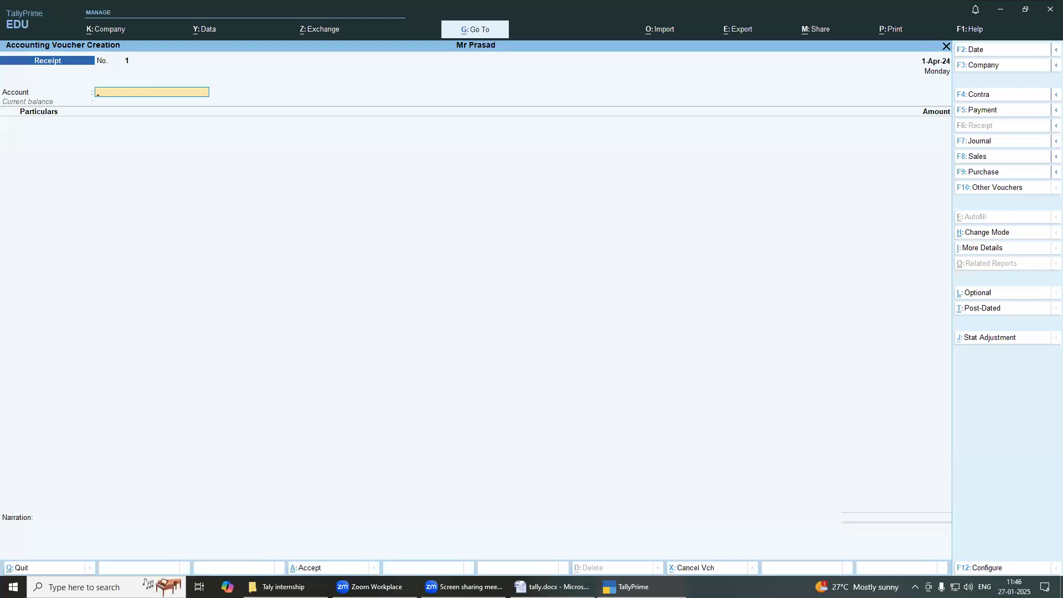
Step: Examine the opening capital transaction of Problem 3 in tally.docx and return to TallyPrime
left_click(554, 587)
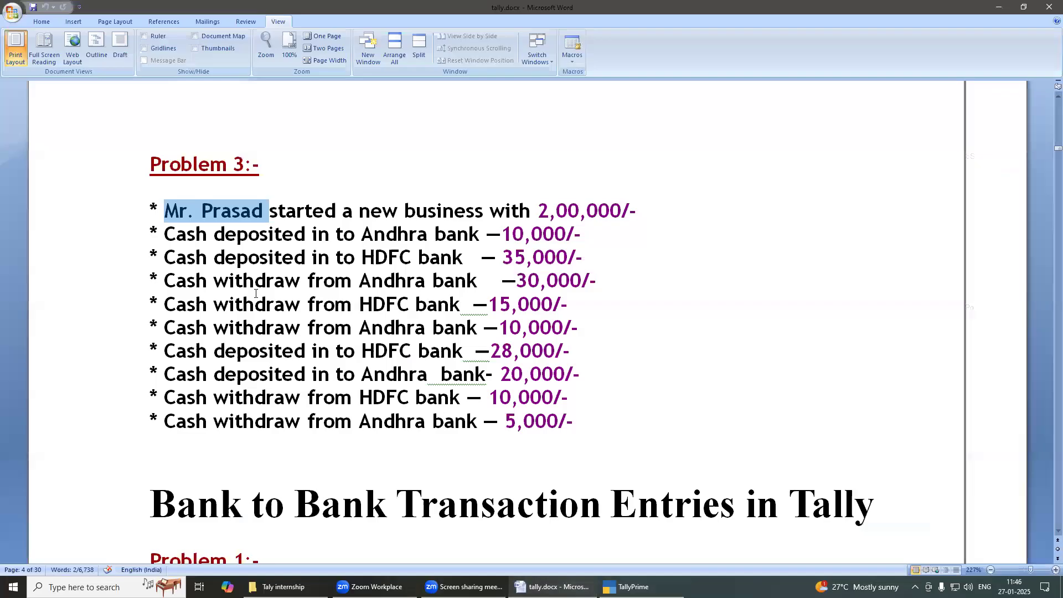
left_click(616, 226)
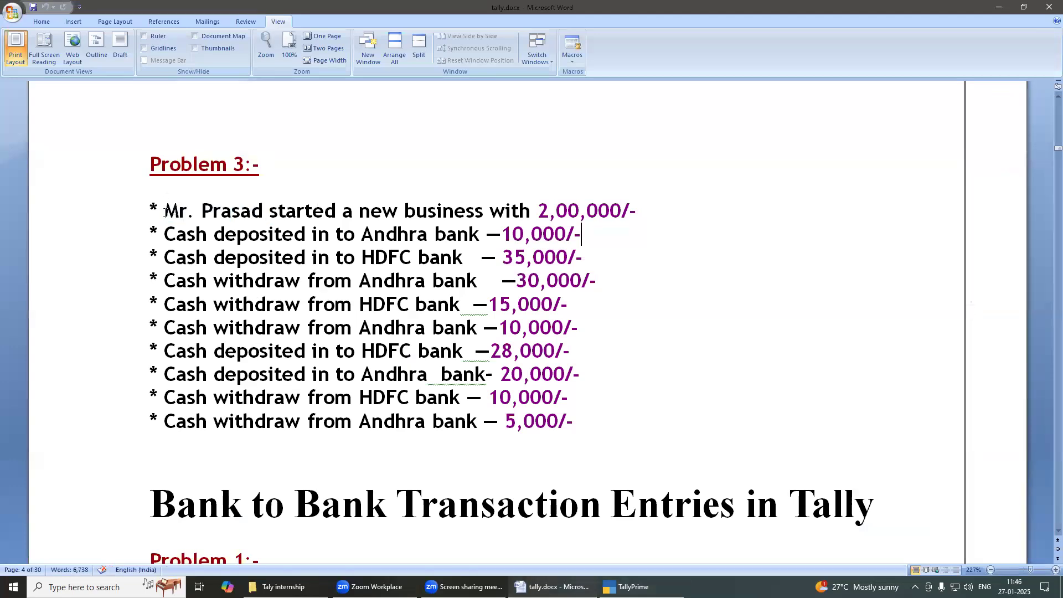
left_click_drag(165, 210, 269, 211)
left_click_drag(381, 208, 633, 202)
left_click(625, 266)
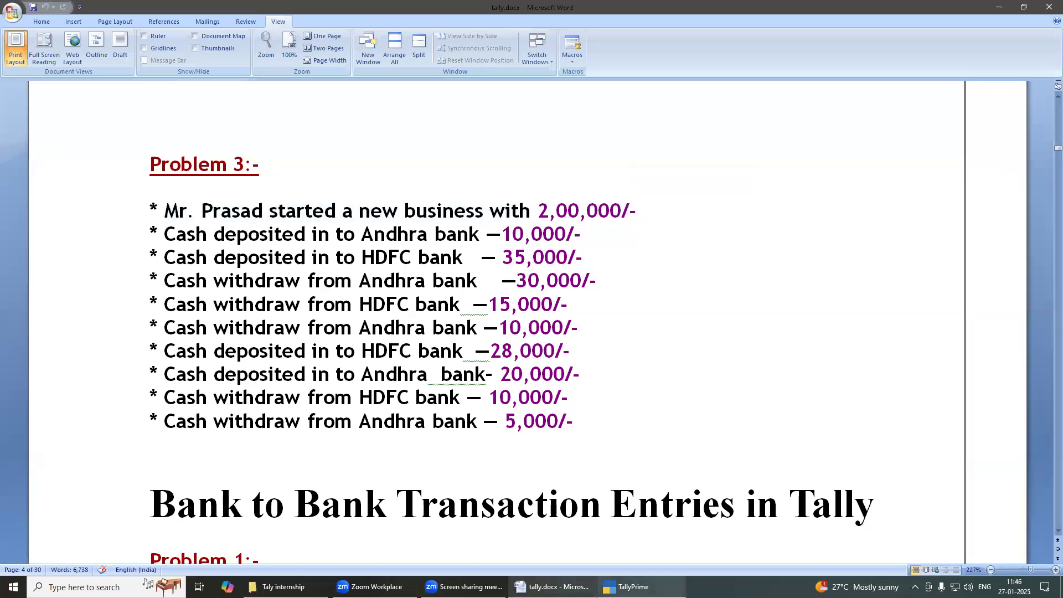
left_click(625, 587)
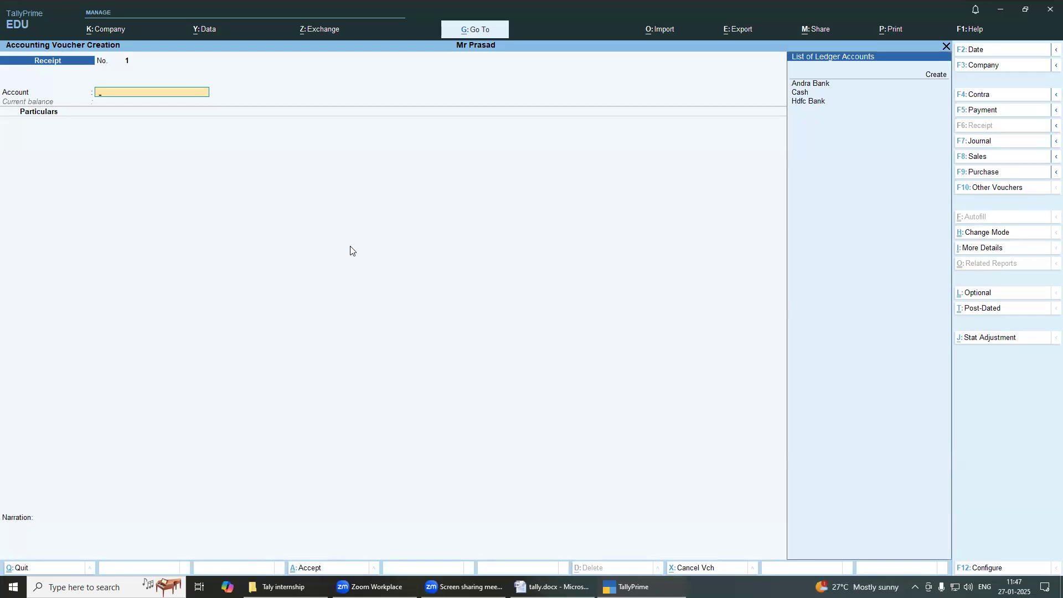
key("Down")
key("Down")
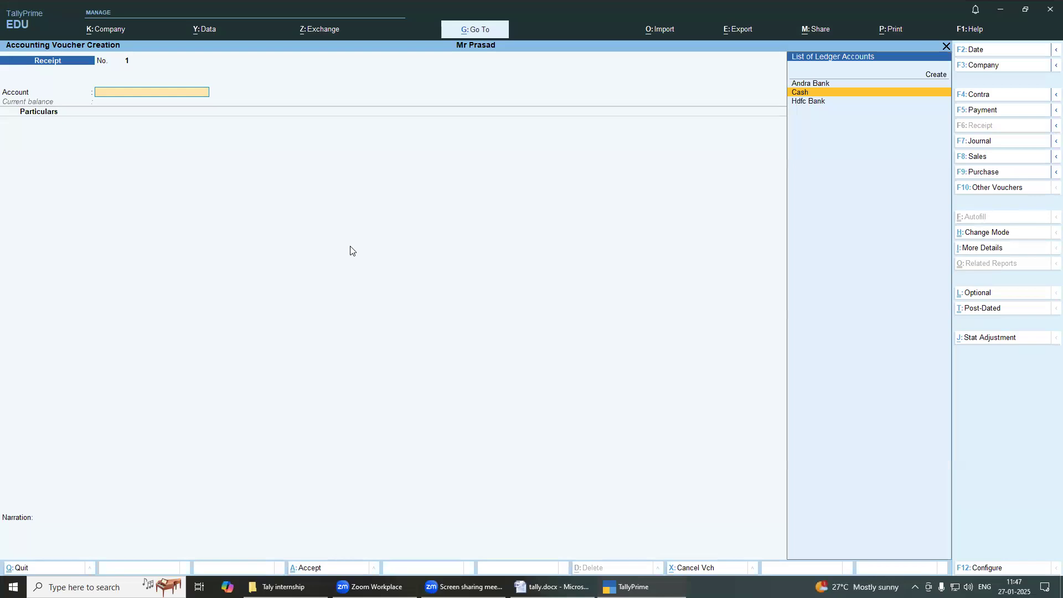
key("Return")
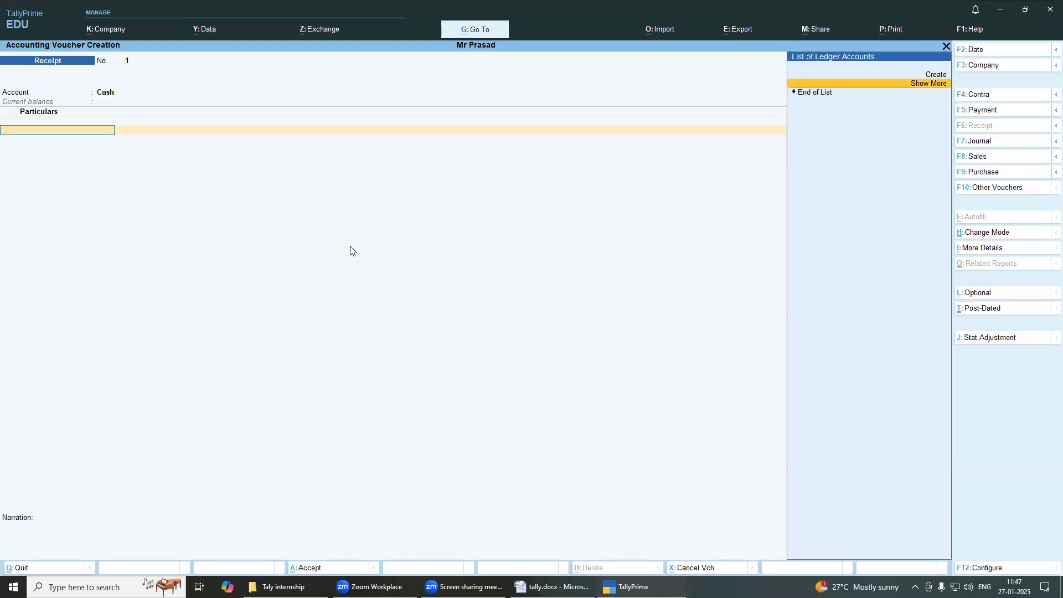
key("Down")
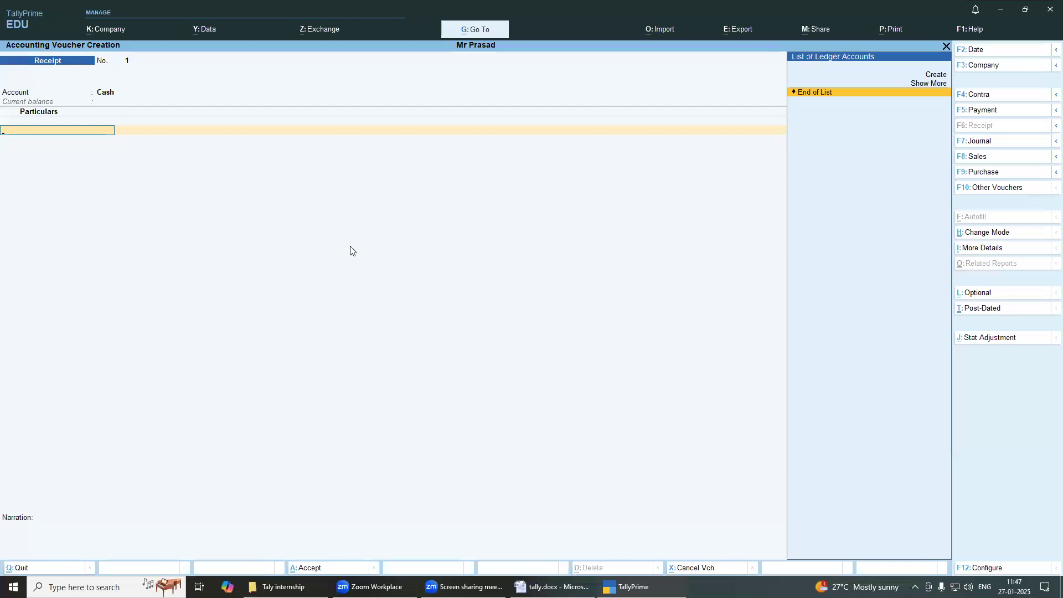
key("Escape")
Step: Open the ledger list in the Chart of Accounts again and start Multi Create for ledgers under All Items
key("Up")
key("Return")
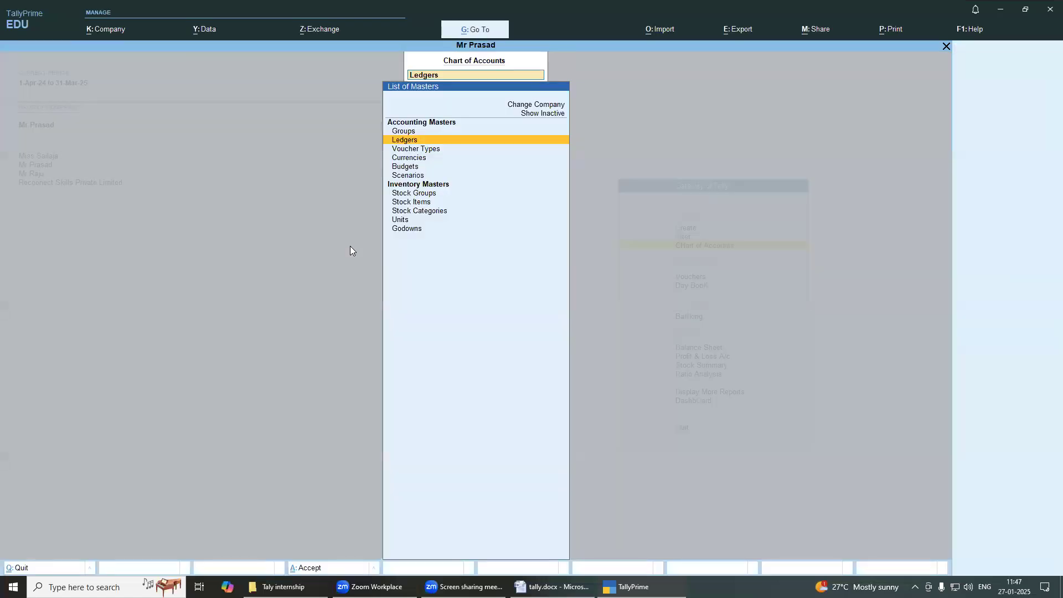
key("Return")
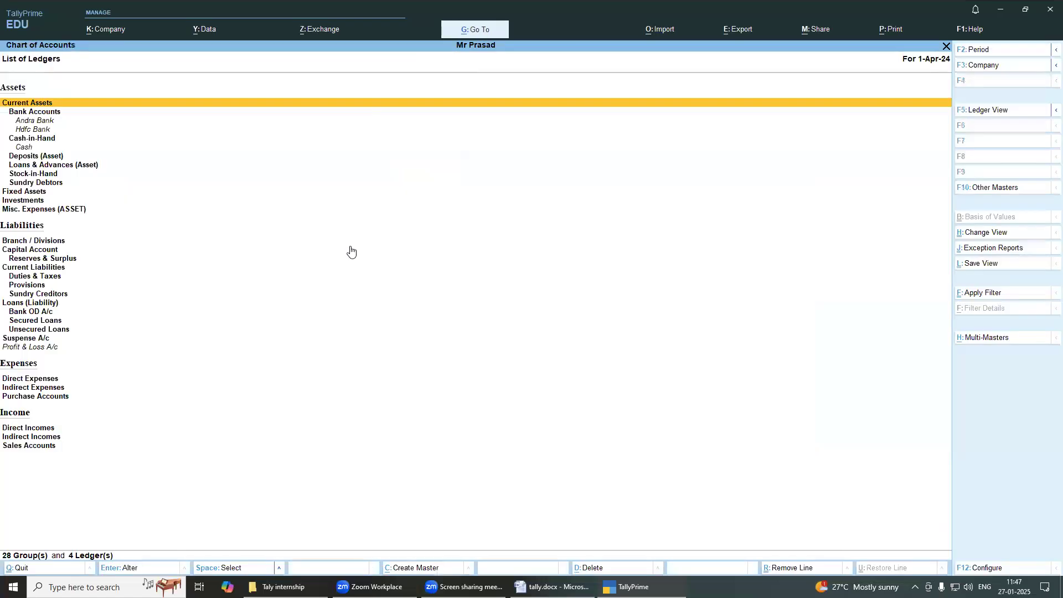
left_click(992, 339)
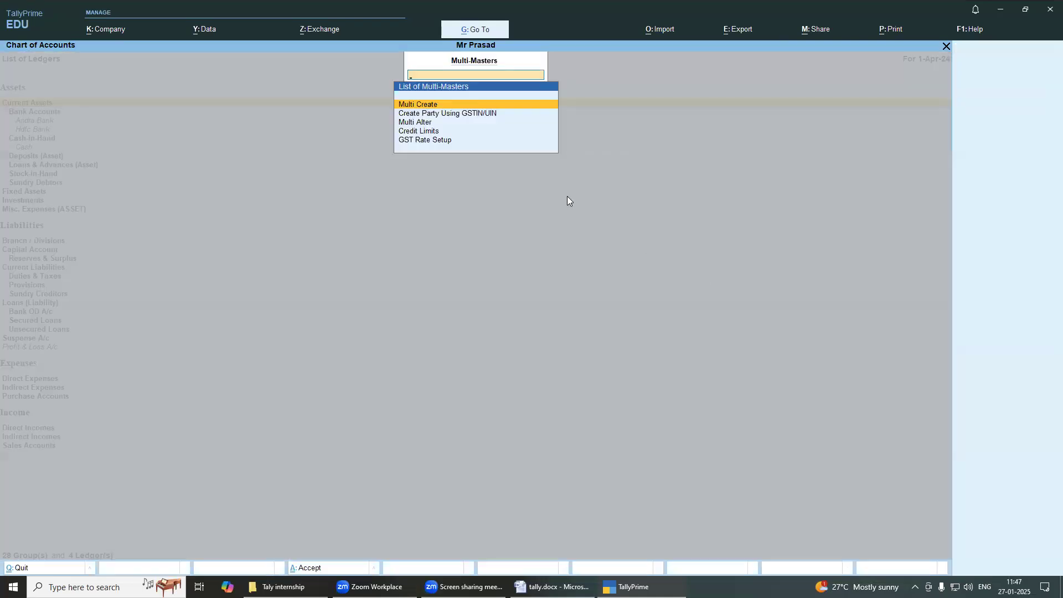
key("Return")
key("Return")
Step: Add a ledger named after the Problem 3 business owner under Capital Account and save it
type("Mr Prasad")
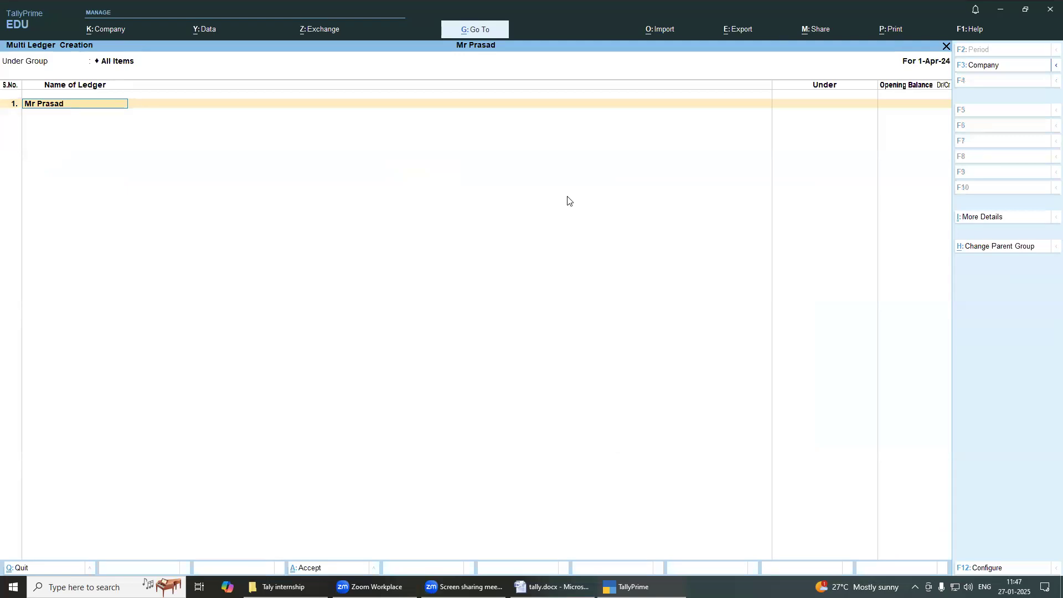
key("Return")
type("Cap")
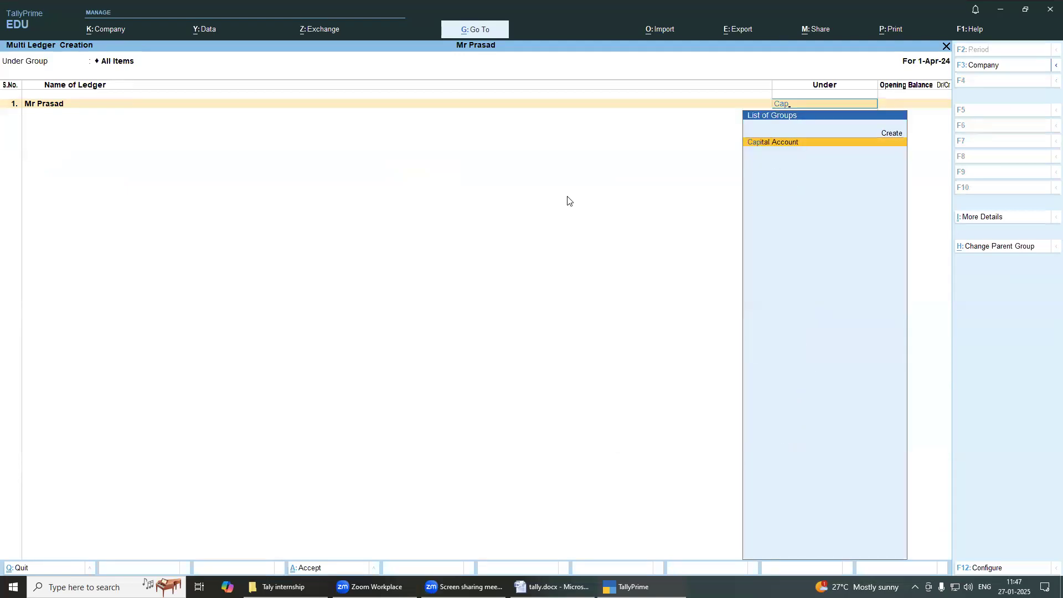
key("Return")
key("Return")
key("ctrl+a")
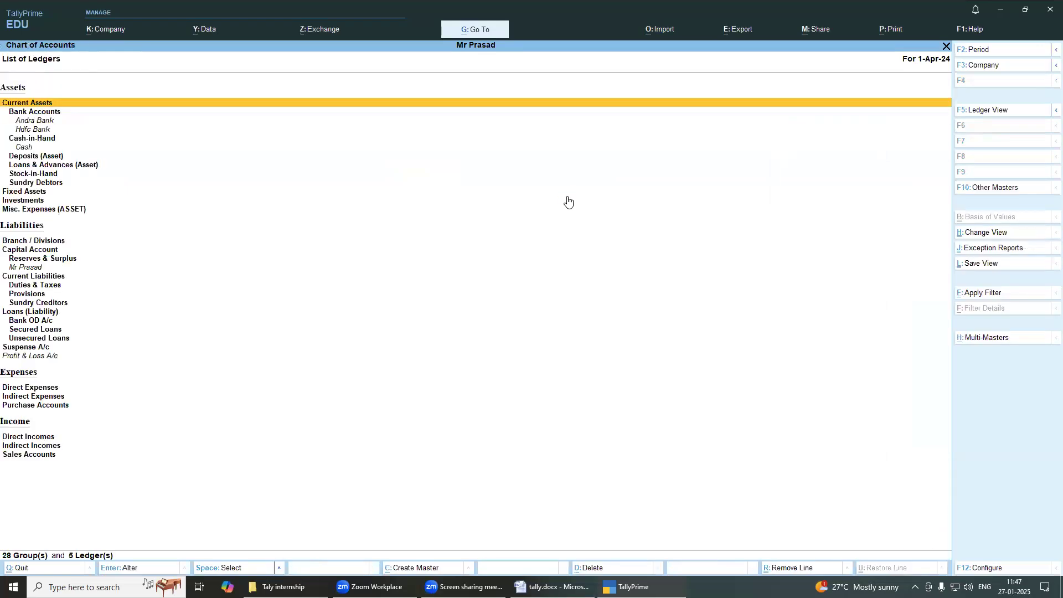
Step: Leave the ledger list and start a receipt voucher for the owner's capital
key("Escape")
key("Down")
key("Down")
key("Up")
key("Return")
Step: Set the receipt voucher's account to Cash and choose the owner's capital ledger under Particulars
key("Down")
key("Down")
key("Down")
key("Down")
key("Down")
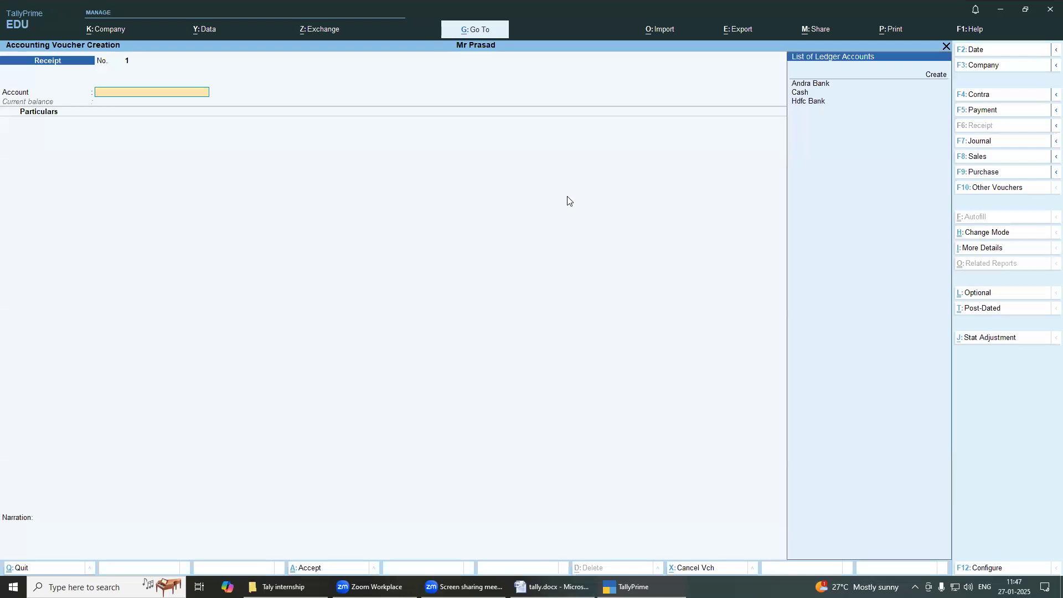
key("Up")
key("Return")
key("Down")
key("Down")
key("Return")
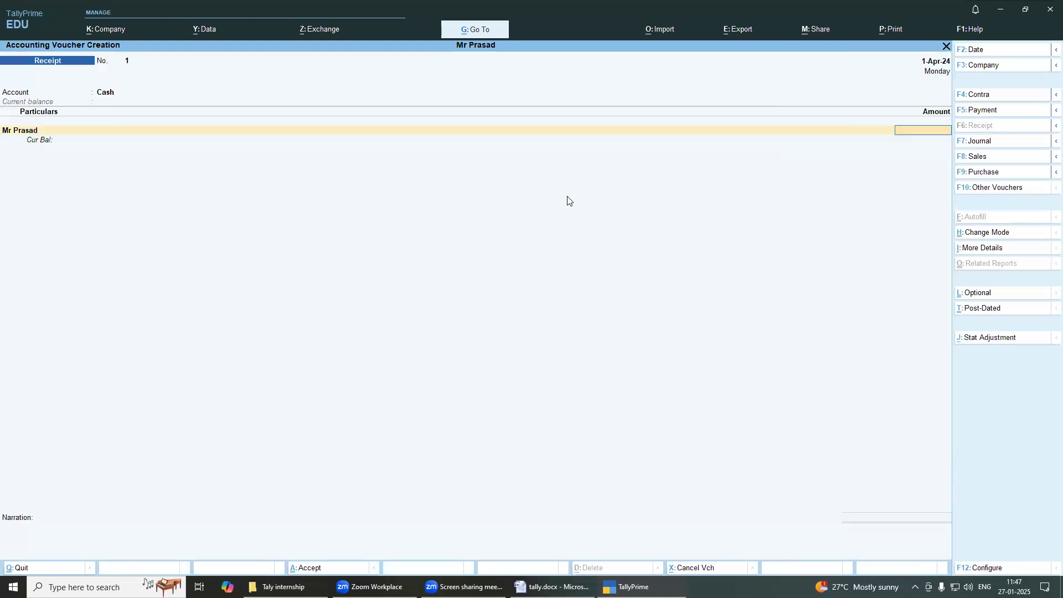
Step: Check the starting capital in tally.docx, enter 200000 as the receipt amount, and save the voucher
left_click(552, 587)
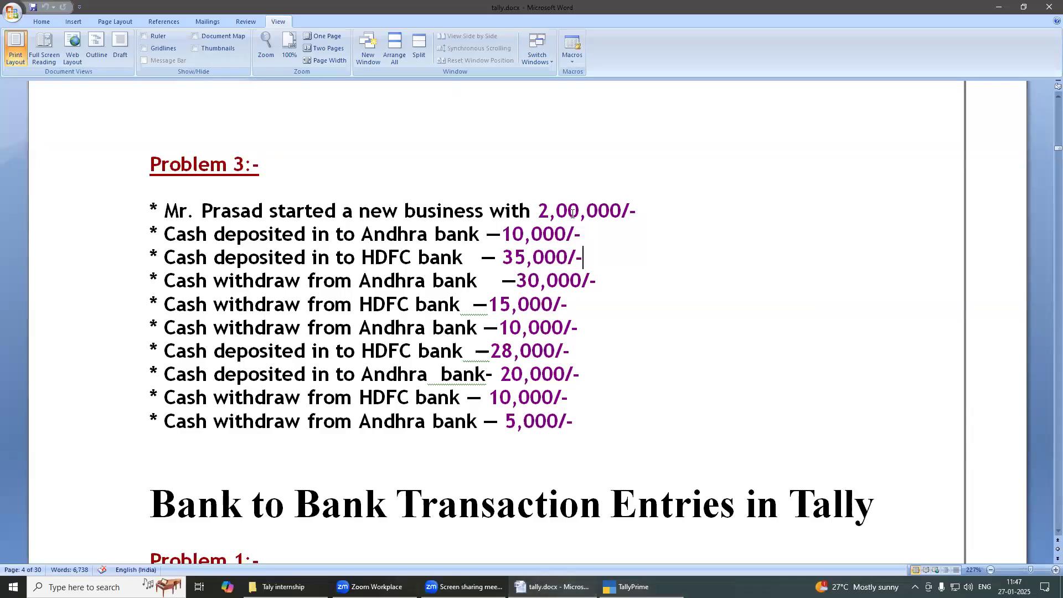
left_click(627, 587)
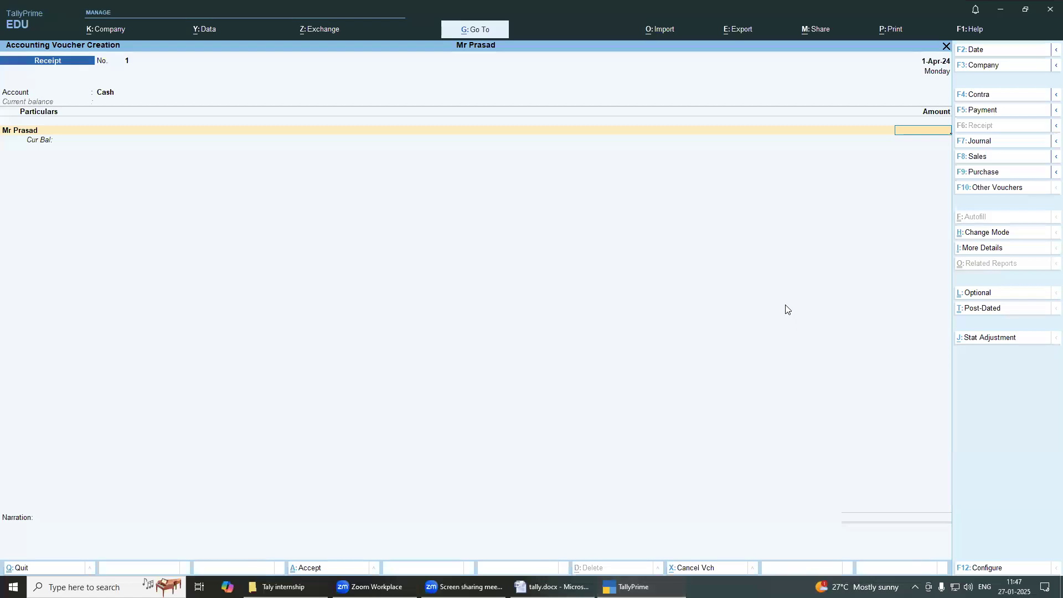
type("200000")
key("Return")
key("Return")
key("Return")
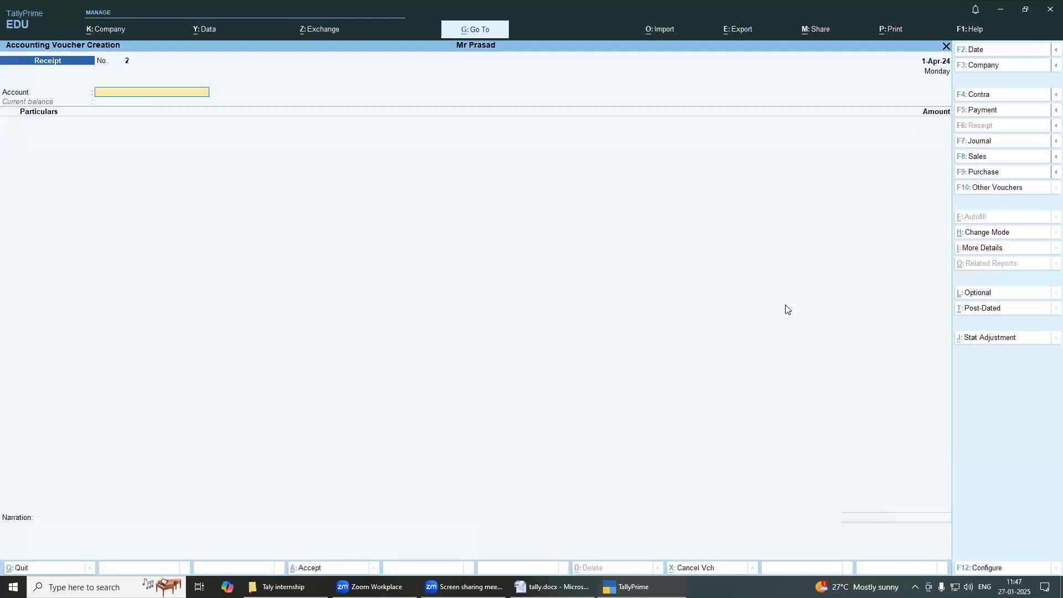
Step: Check the Andhra bank deposit of Problem 3 in tally.docx and switch voucher entry to Contra
left_click(551, 586)
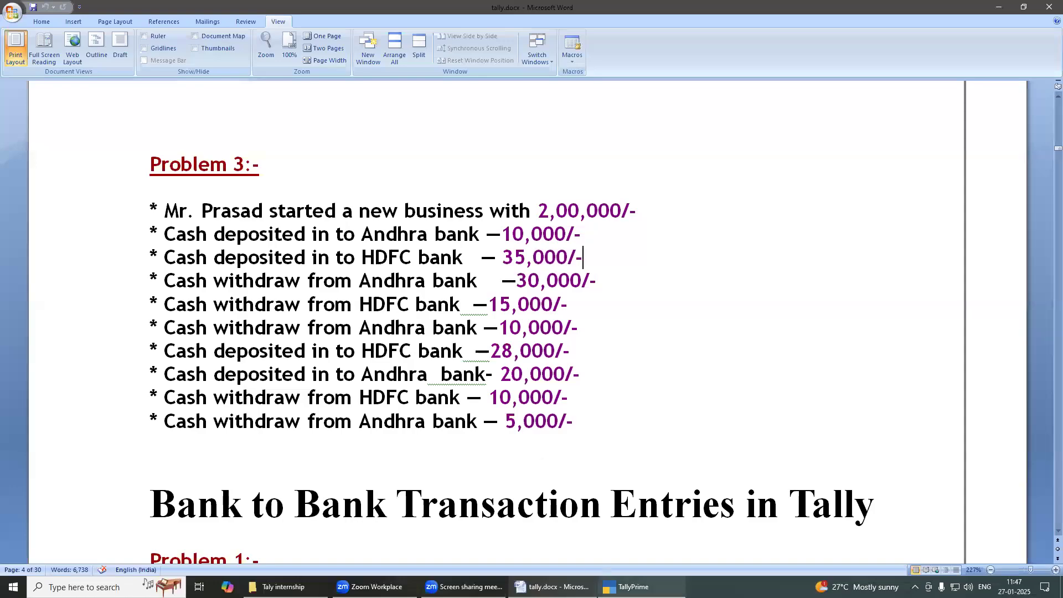
left_click(628, 586)
left_click(994, 96)
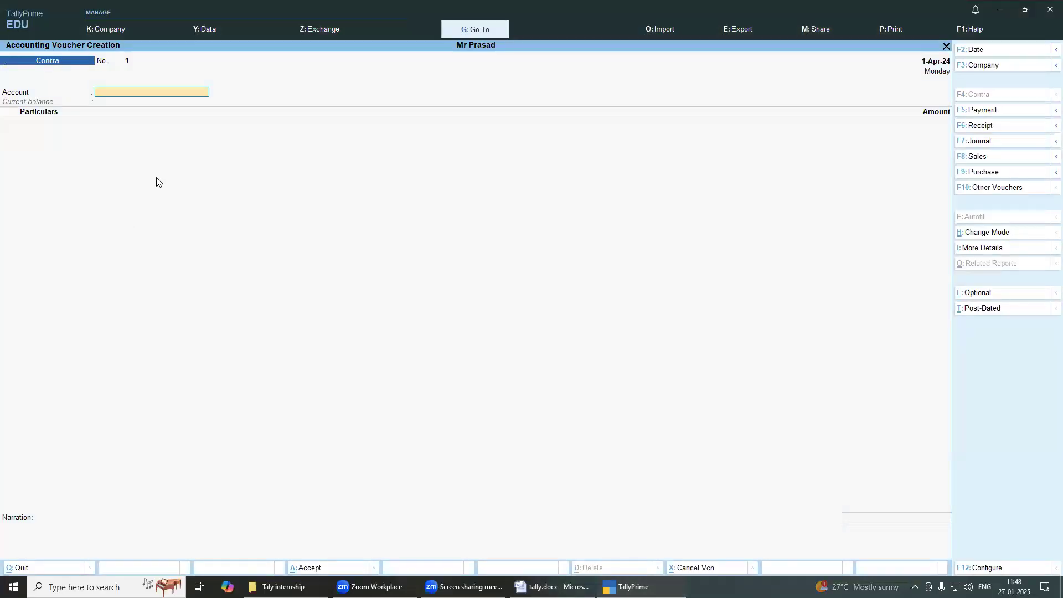
left_click(552, 587)
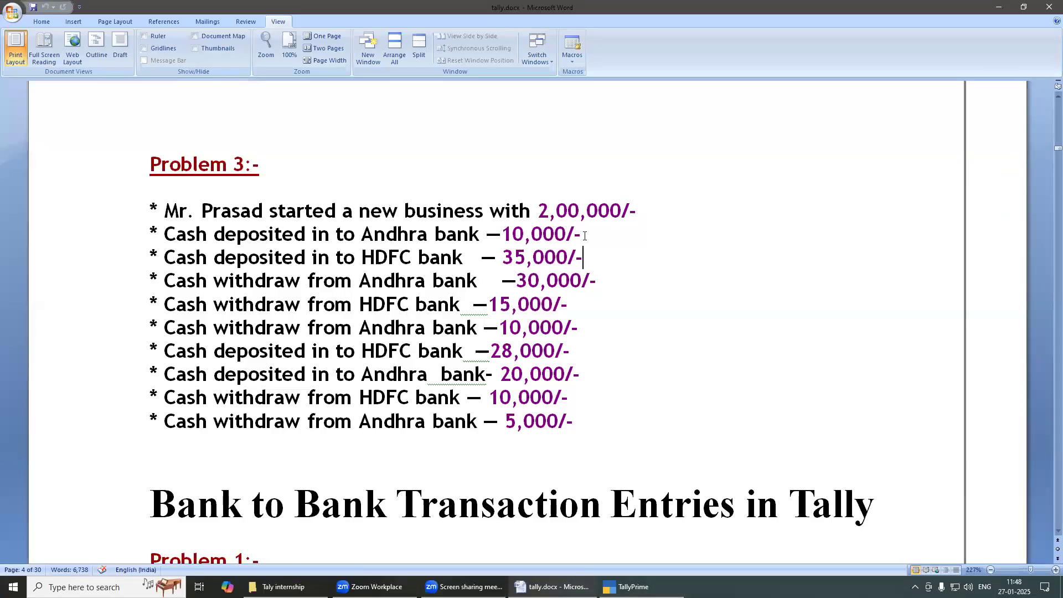
left_click(627, 586)
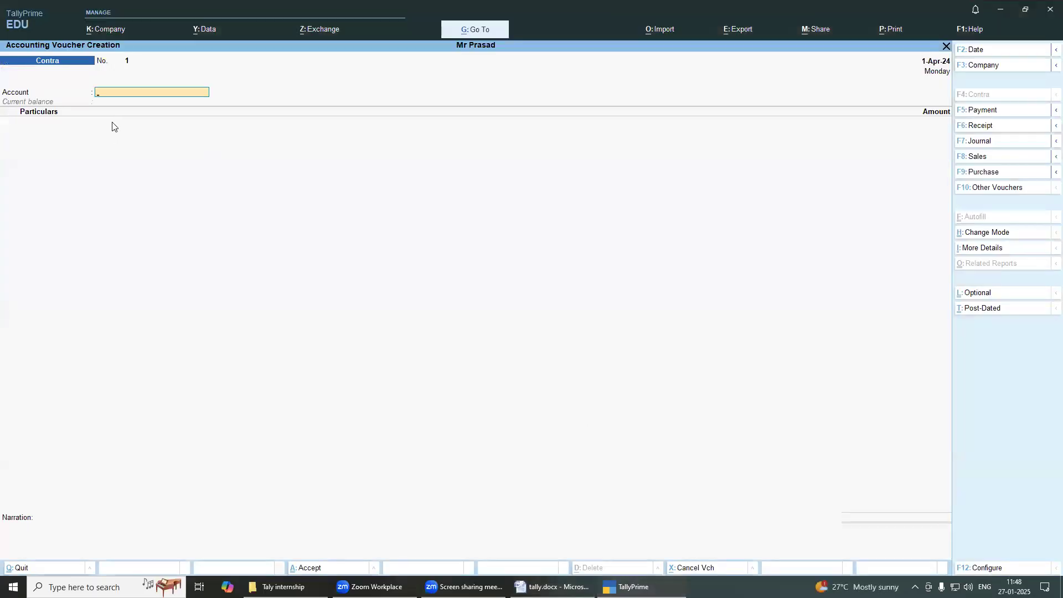
Step: Set the contra voucher's account to Andra Bank and choose Cash under Particulars
key("Down")
key("Up")
key("Return")
key("Down")
key("Down")
key("Down")
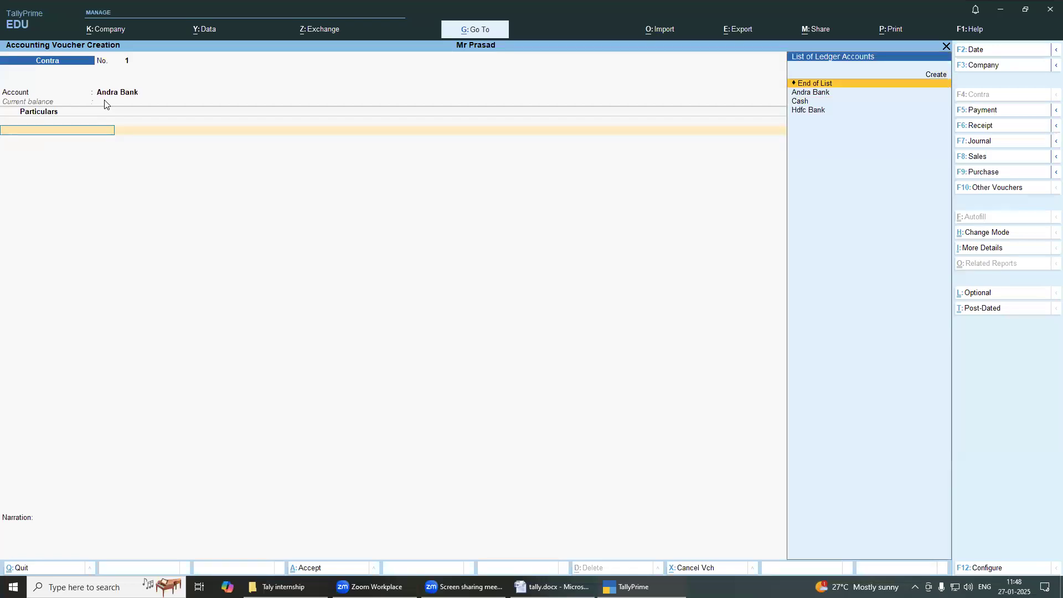
key("Return")
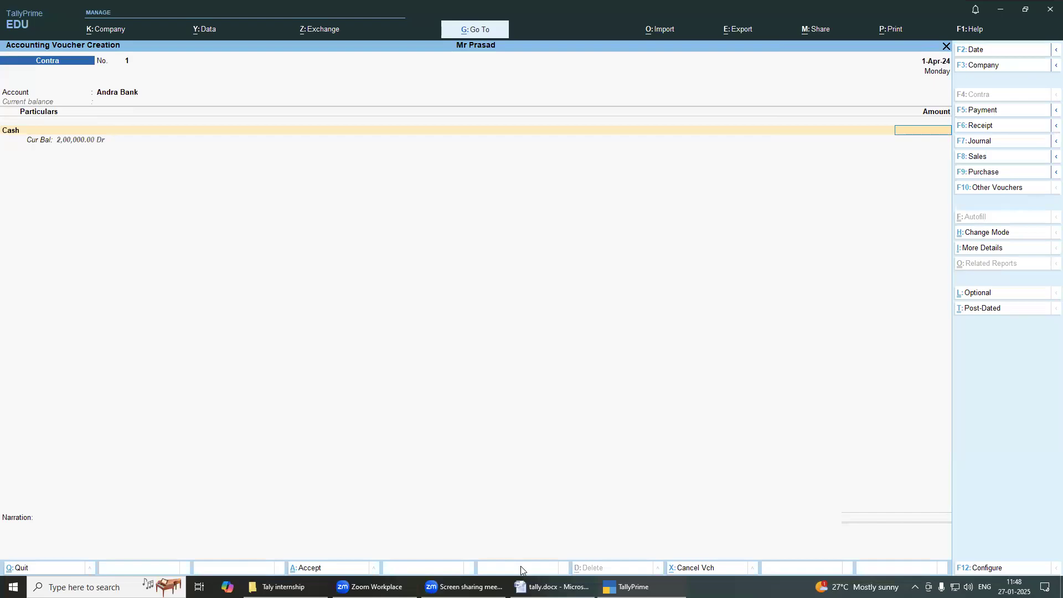
Step: Check the deposit amount in tally.docx, enter 10000, leave the cash denominations blank, and save the contra voucher
left_click(532, 587)
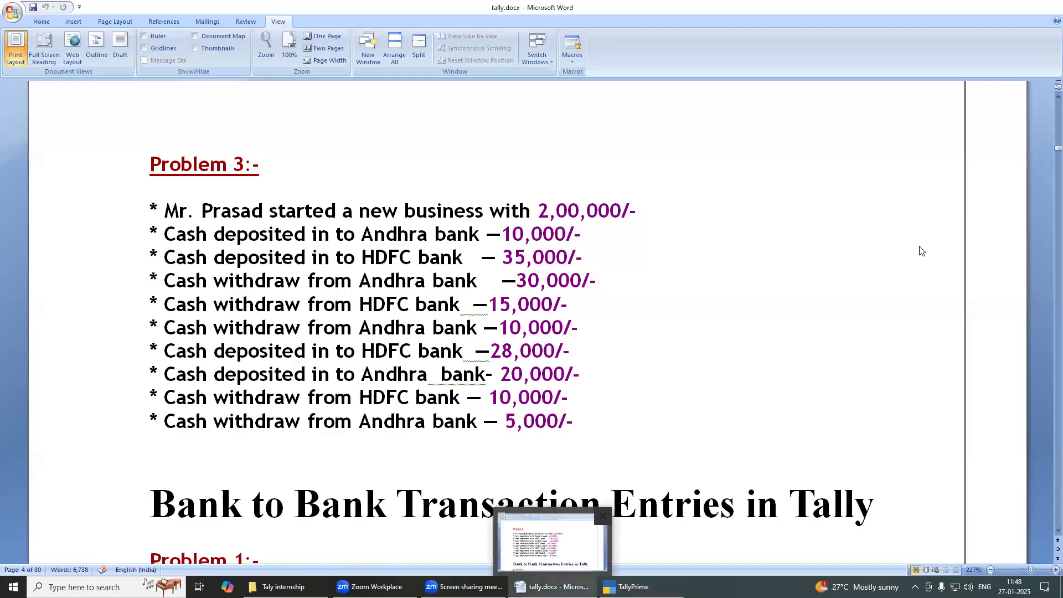
type("10000")
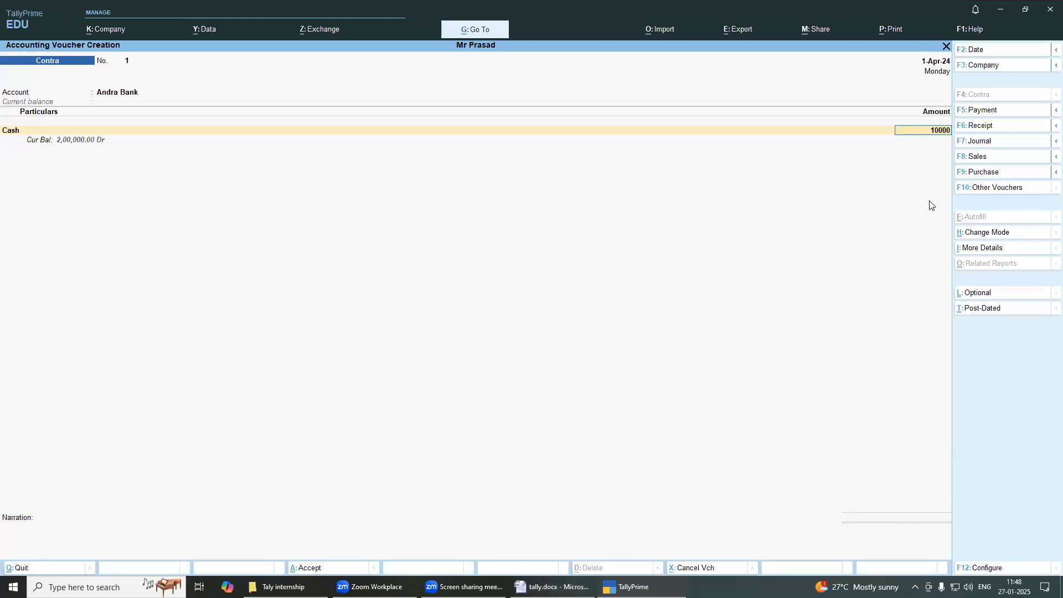
key("Return")
key("Return")
key("Return")
key("Return")
key("Return")
key("Return")
key("Return")
key("Return")
key("Return")
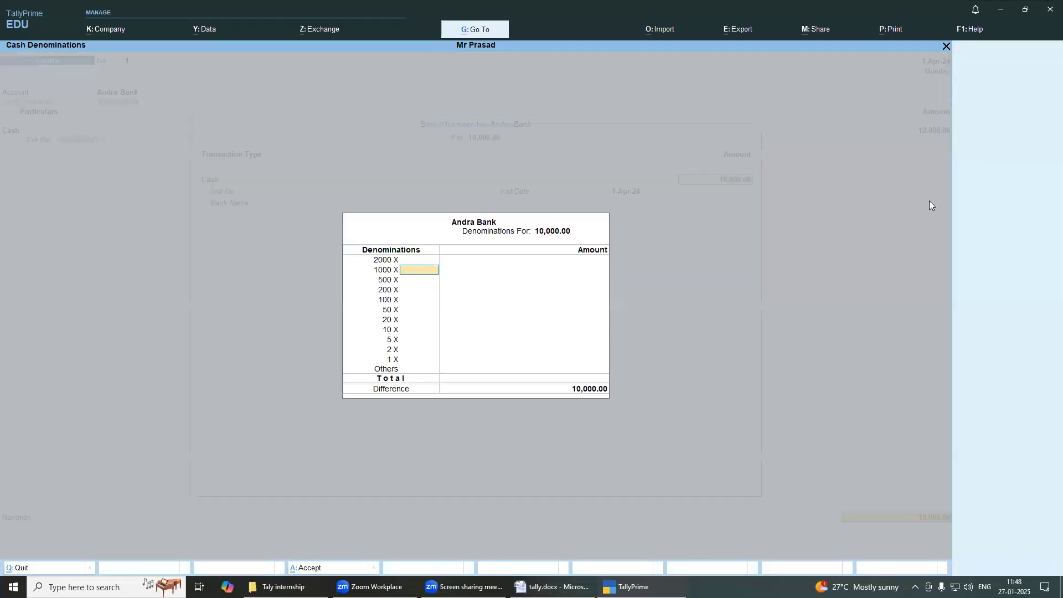
key("Return")
key("Return")
key("Return")
key("Return")
key("Return")
key("Return")
key("Return")
key("Return")
key("Return")
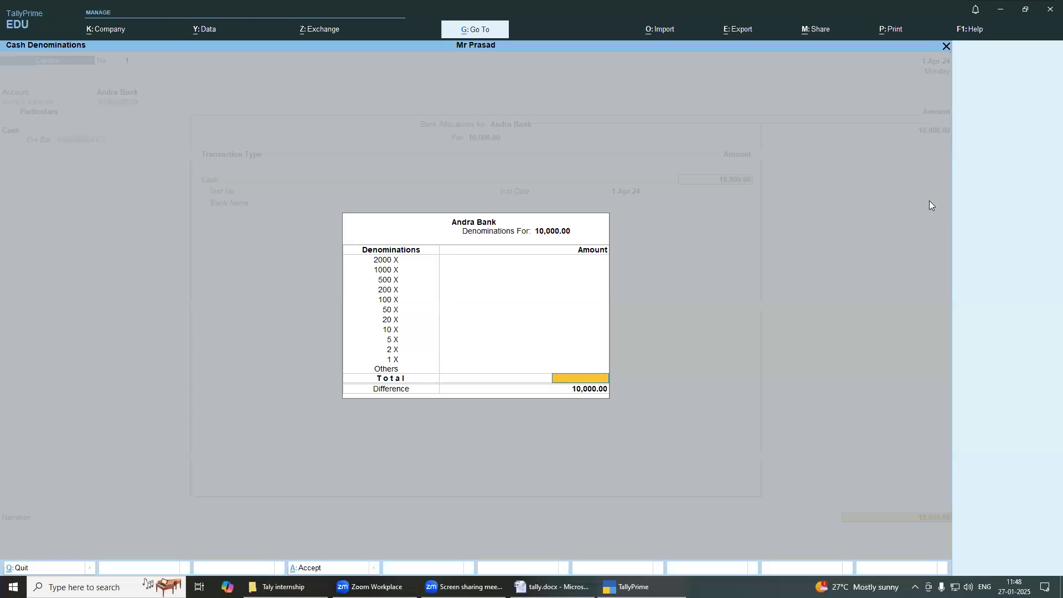
key("Return")
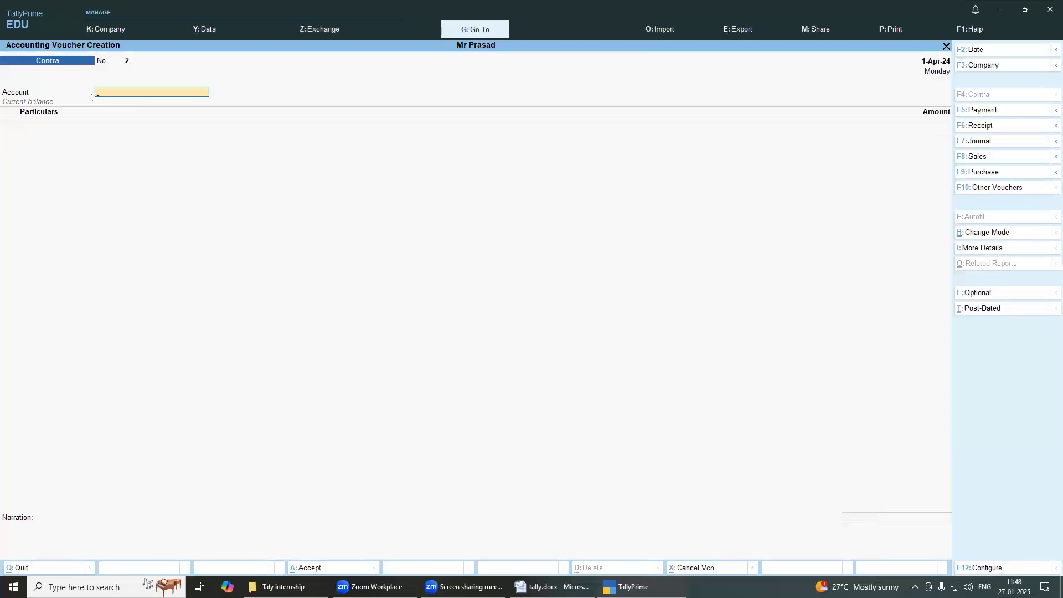
Step: Check the HDFC bank deposit of Problem 3 in tally.docx, then set the contra account to Hdfc Bank and Particulars to Cash
key("alt+Tab")
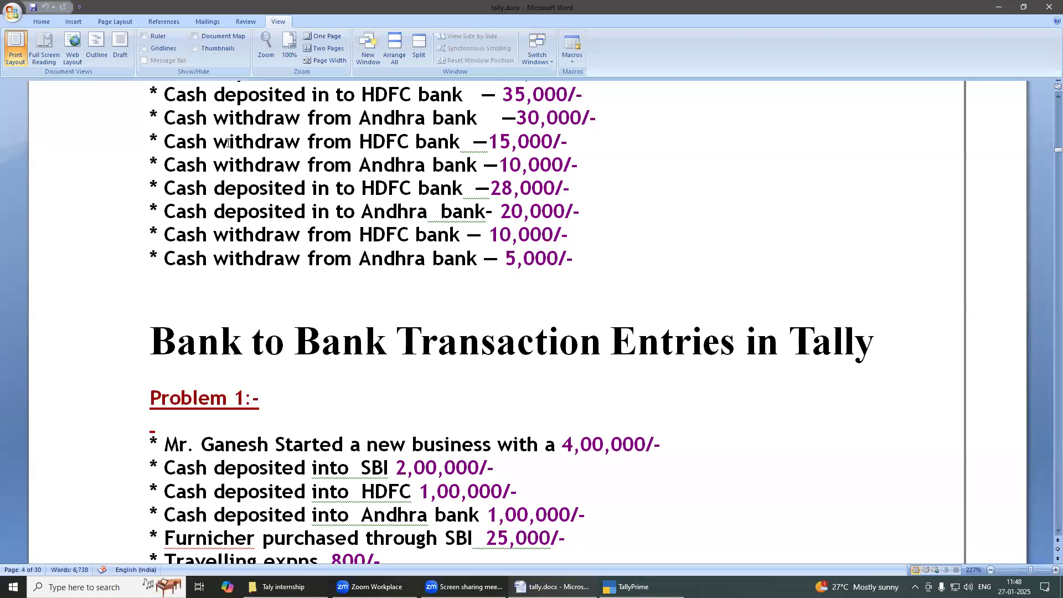
scroll(237, 190, "up", 3)
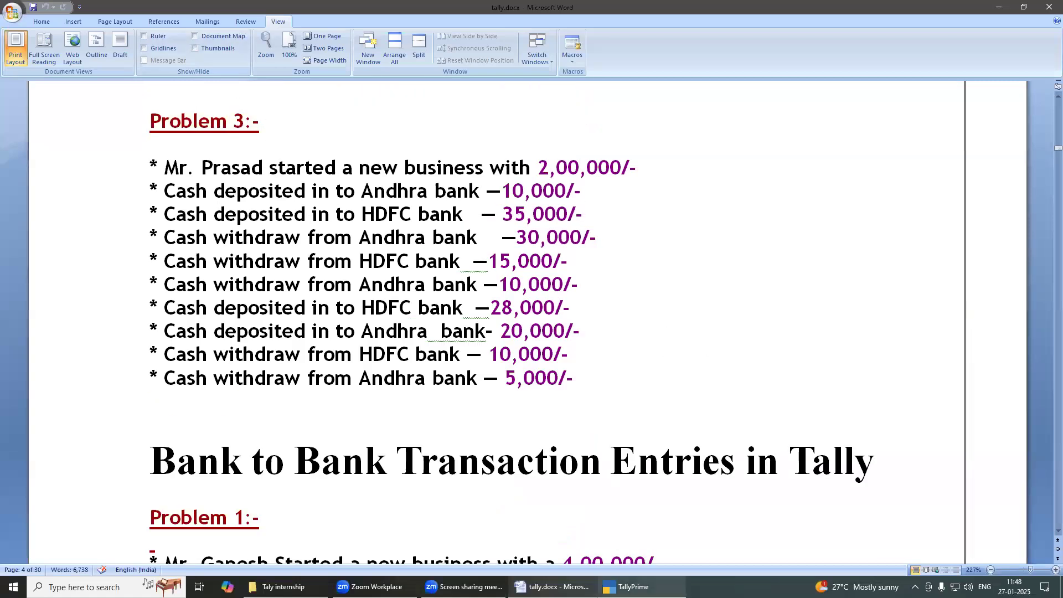
left_click(626, 587)
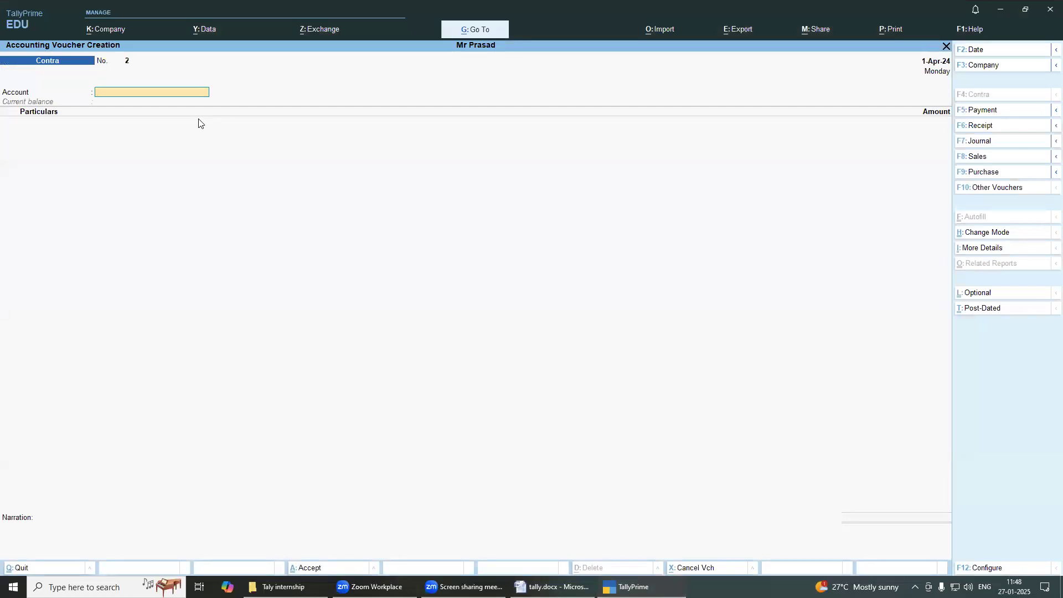
key("Down")
key("Up")
key("Down")
key("Down")
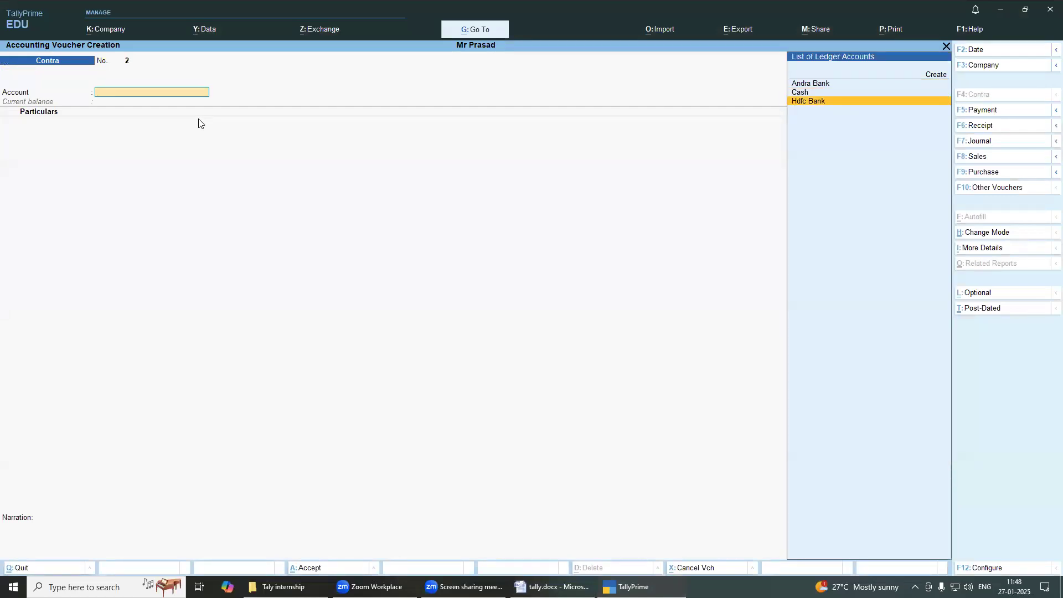
key("Return")
key("Down")
key("Down")
key("Return")
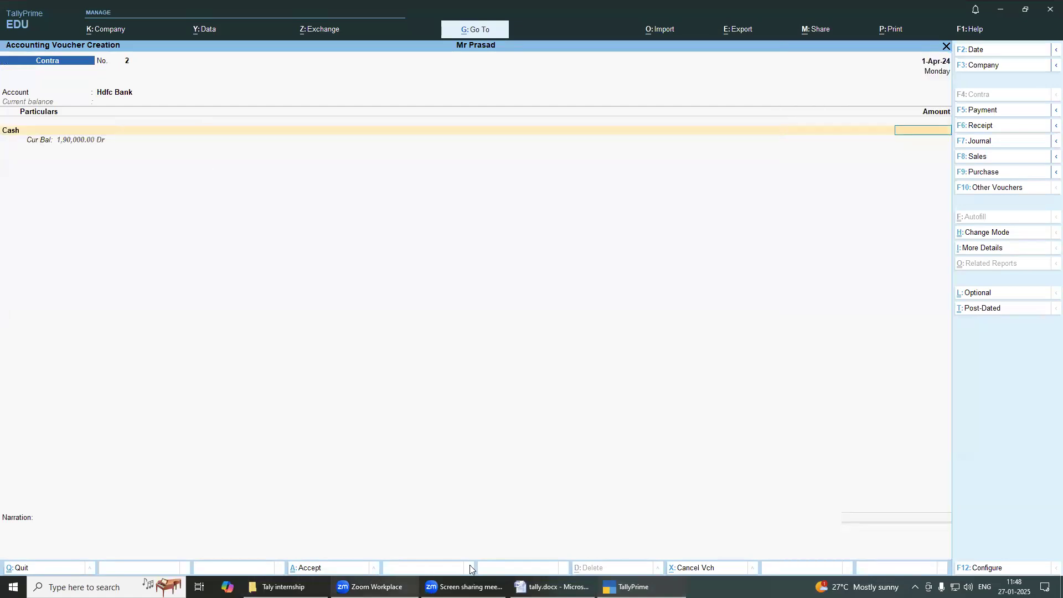
Step: Check the HDFC deposit amount in tally.docx, enter 35000, leave denominations and bank details blank, and save the contra voucher
left_click(553, 587)
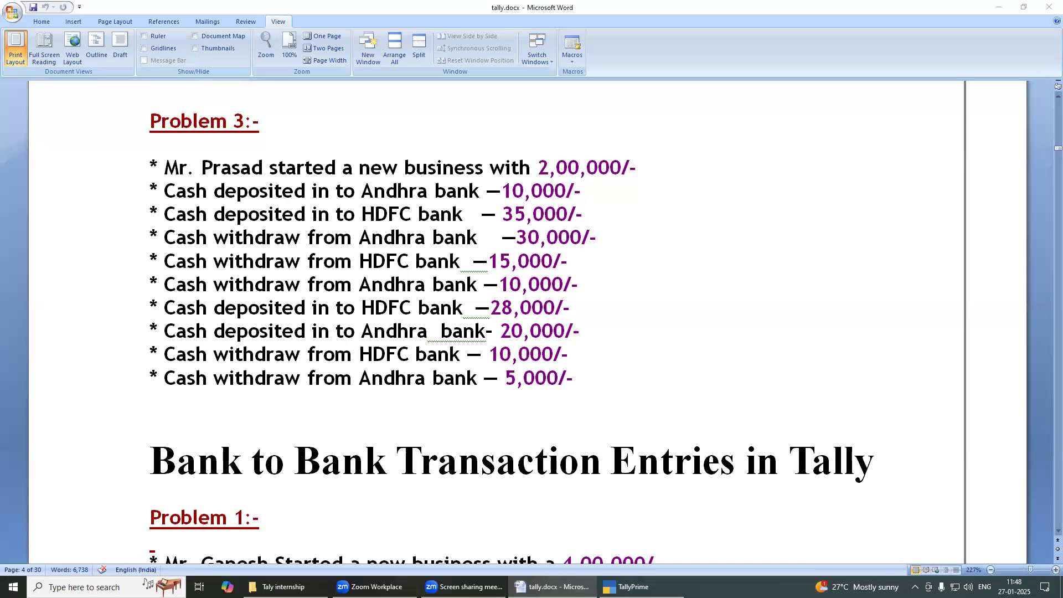
key("alt+Tab")
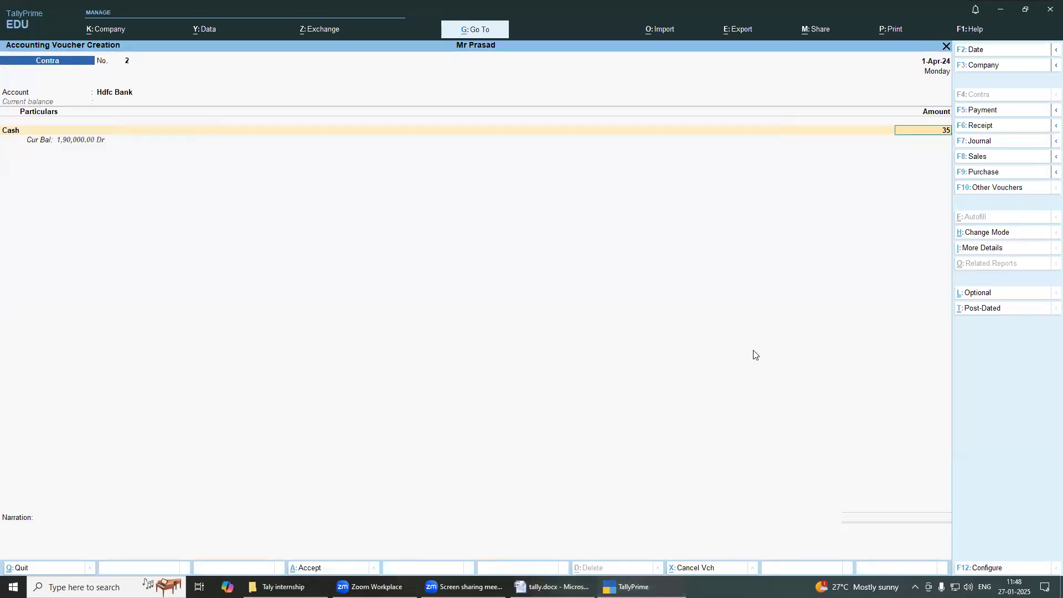
key("Return")
key("Return")
key("Return")
key("Return")
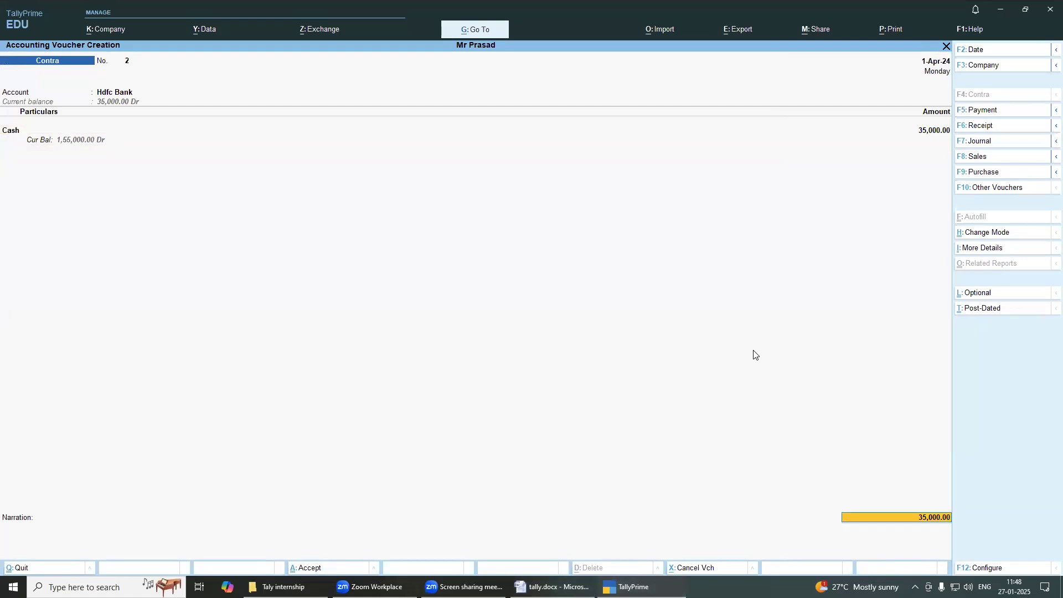
key("Return")
key("Return")
key("Return")
key("Return")
key("Return")
key("Return")
key("Return")
key("Return")
key("Return")
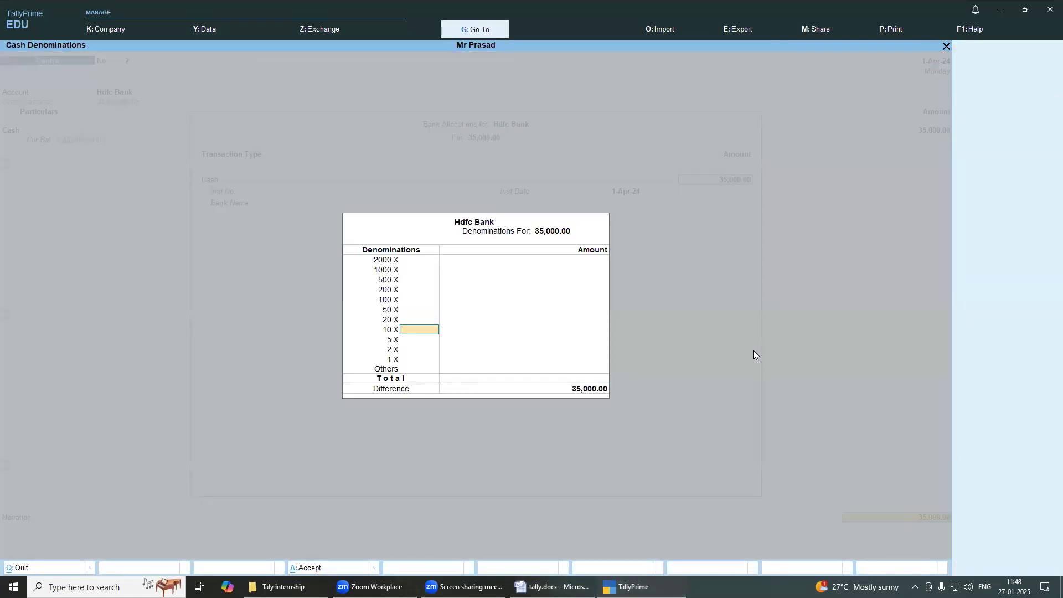
key("Return")
key("Return")
key("Return")
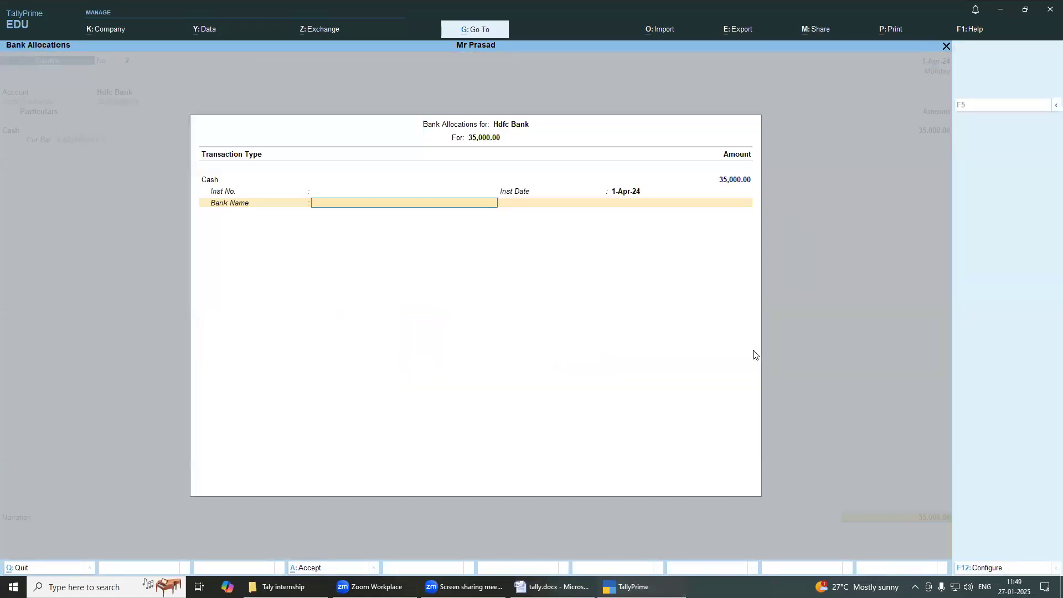
key("Return")
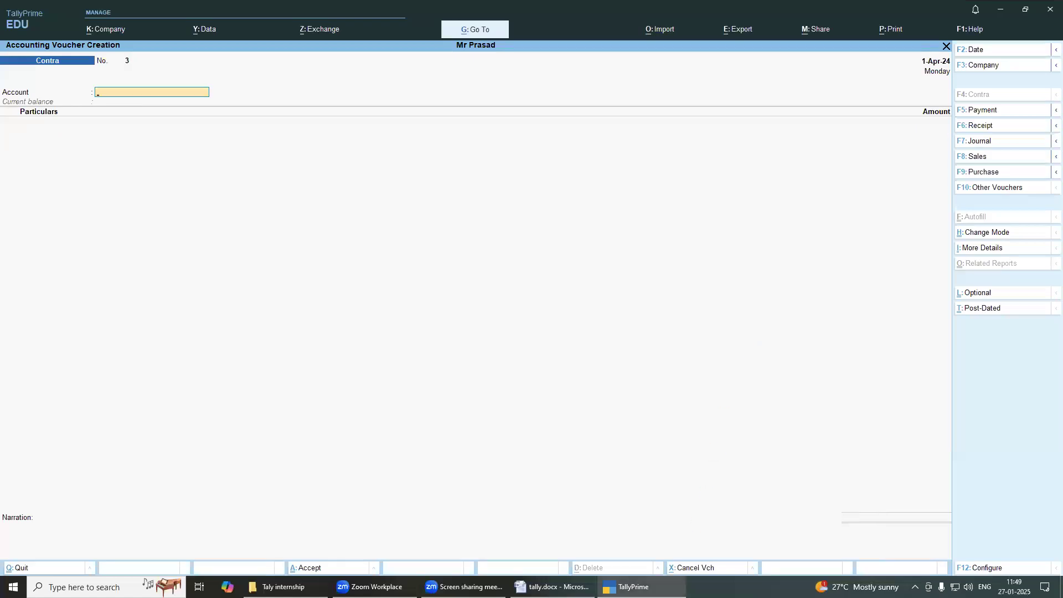
Step: Check the first Andhra bank withdrawal in tally.docx, set the contra account to Cash and choose Andra Bank under Particulars
left_click(637, 587)
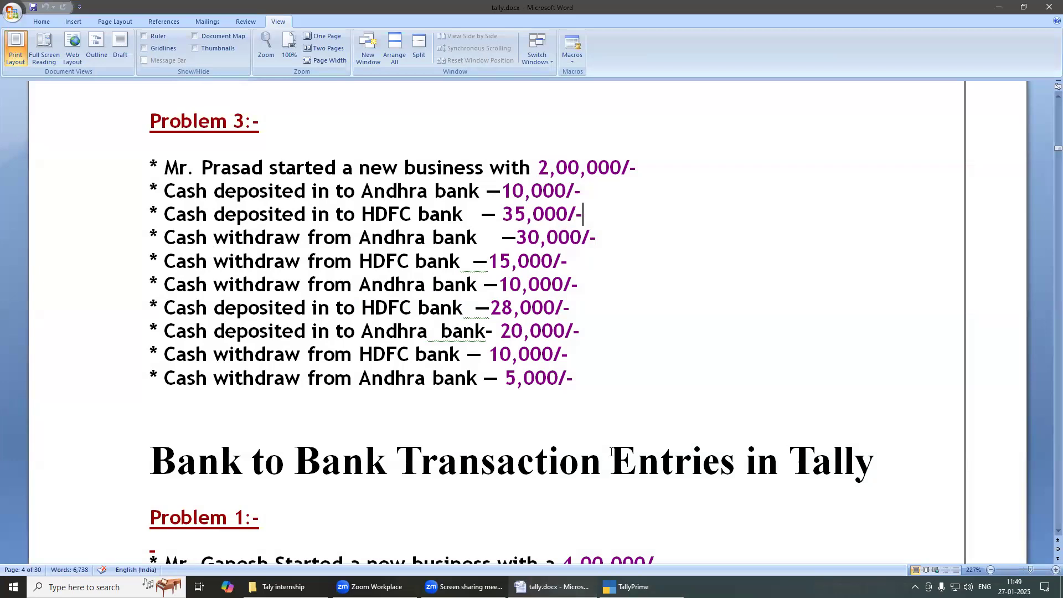
left_click(632, 587)
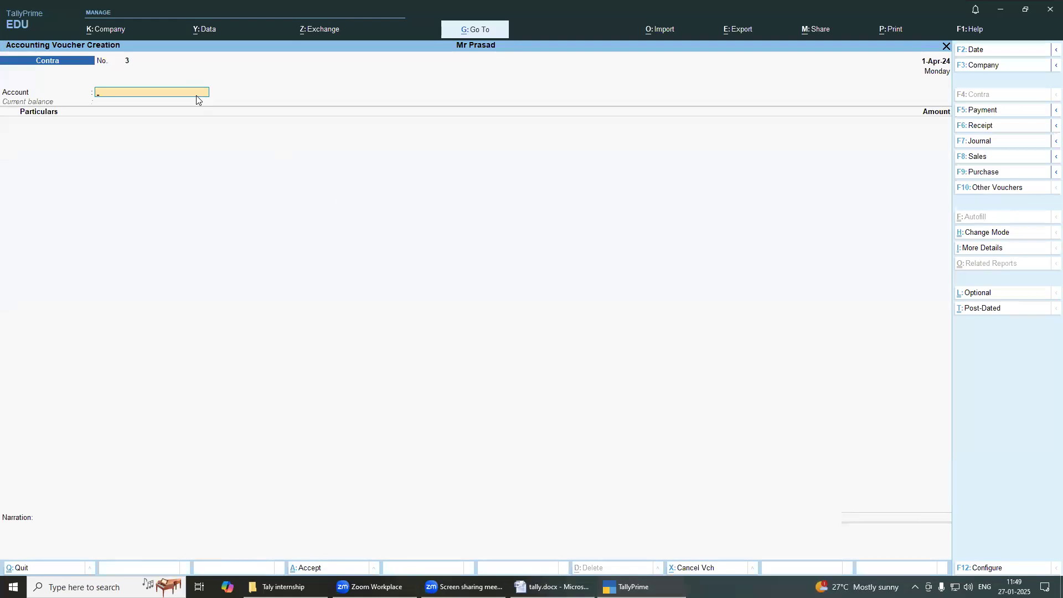
left_click(196, 96)
key("Down")
key("Down")
key("Down")
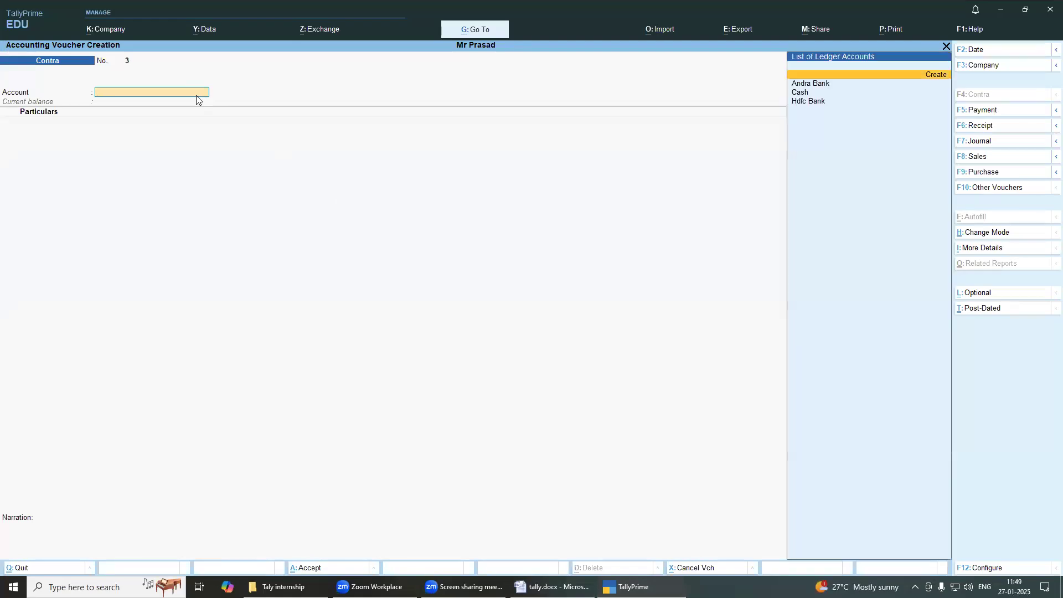
key("Return")
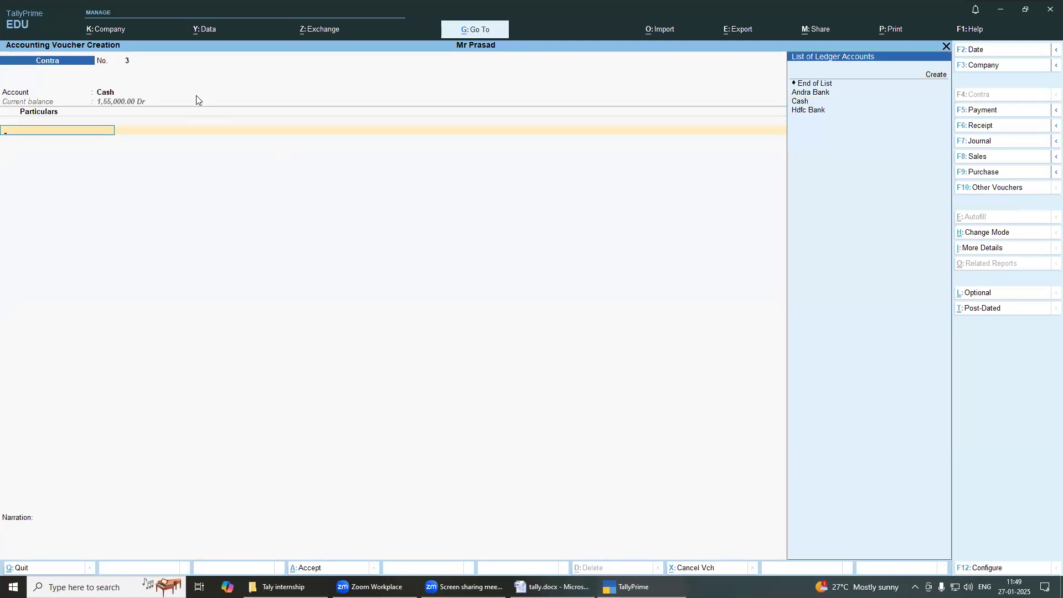
key("Down")
key("Return")
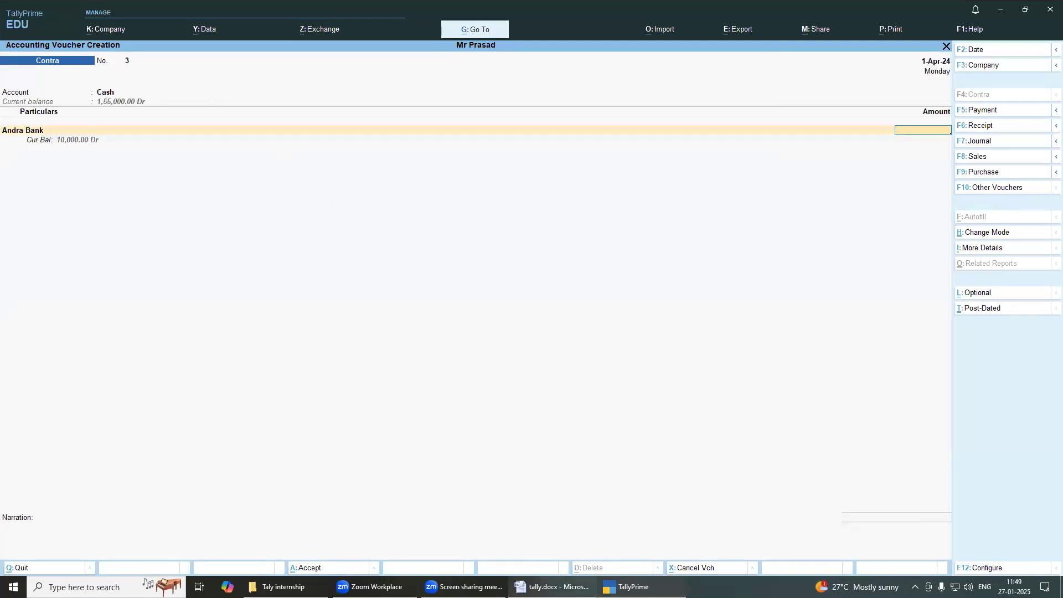
Step: Check the withdrawal amount in tally.docx, enter 30000, keep Cheque as the transaction type, and save the contra voucher
left_click(554, 587)
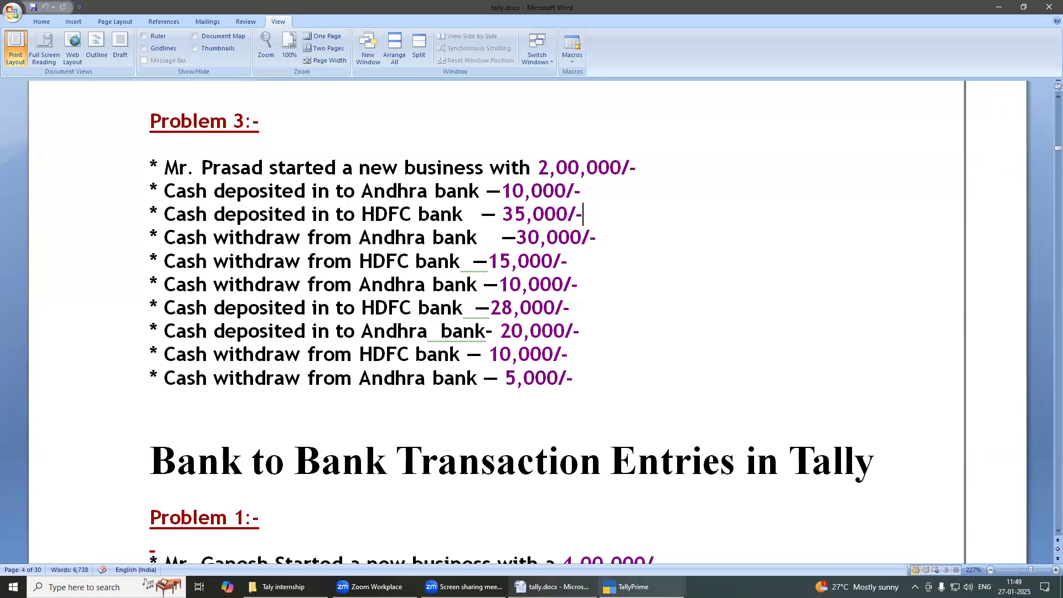
left_click(626, 587)
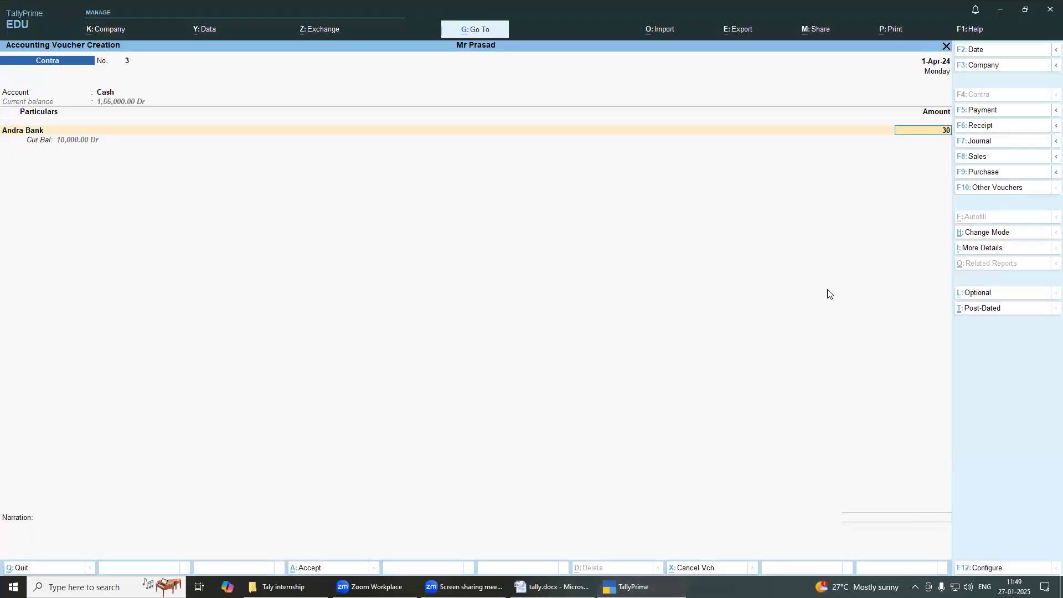
key("Return")
key("Return")
key("Return")
key("Return")
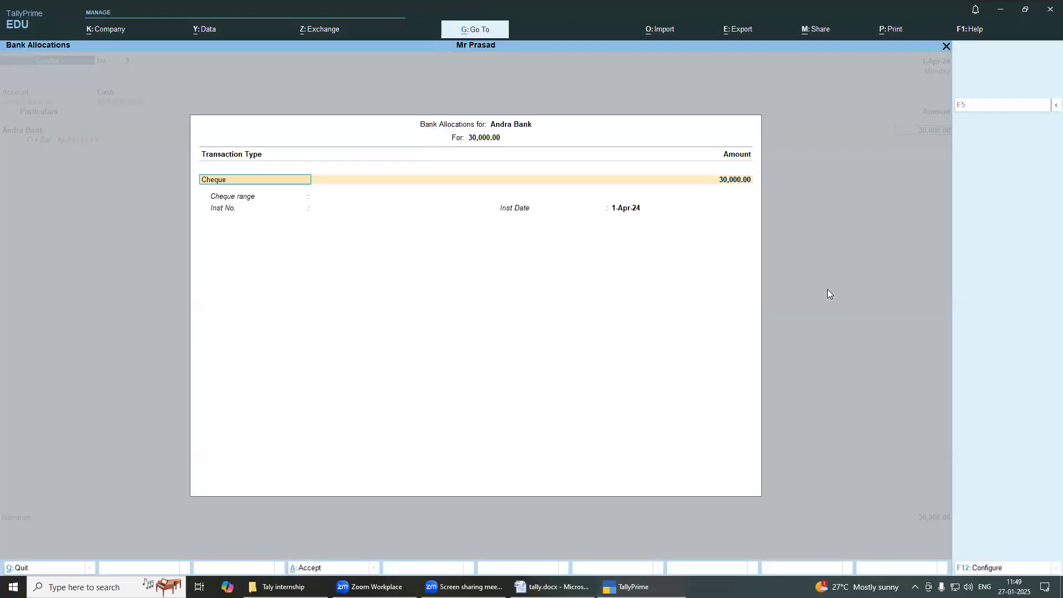
key("Return")
key("Return")
key("Return")
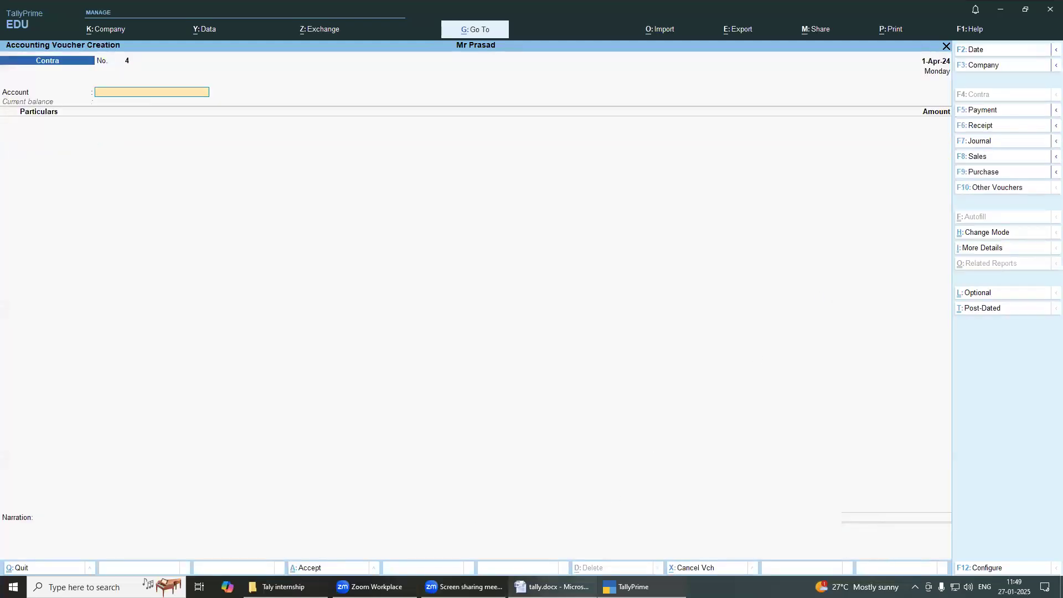
Step: Check the first HDFC bank withdrawal in tally.docx, set the contra account to Cash and choose Hdfc Bank under Particulars
left_click(551, 587)
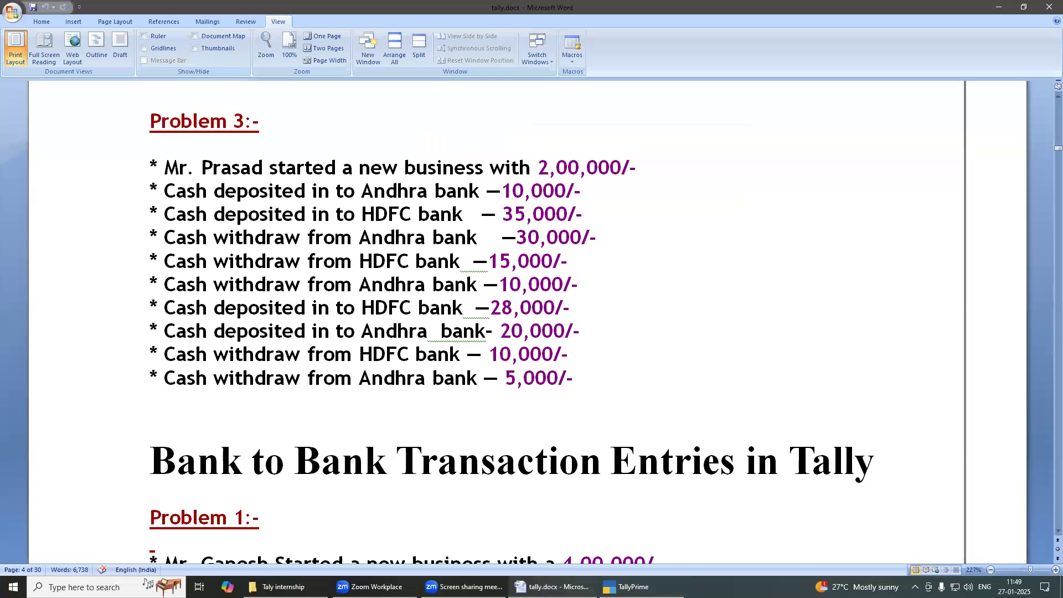
left_click(627, 587)
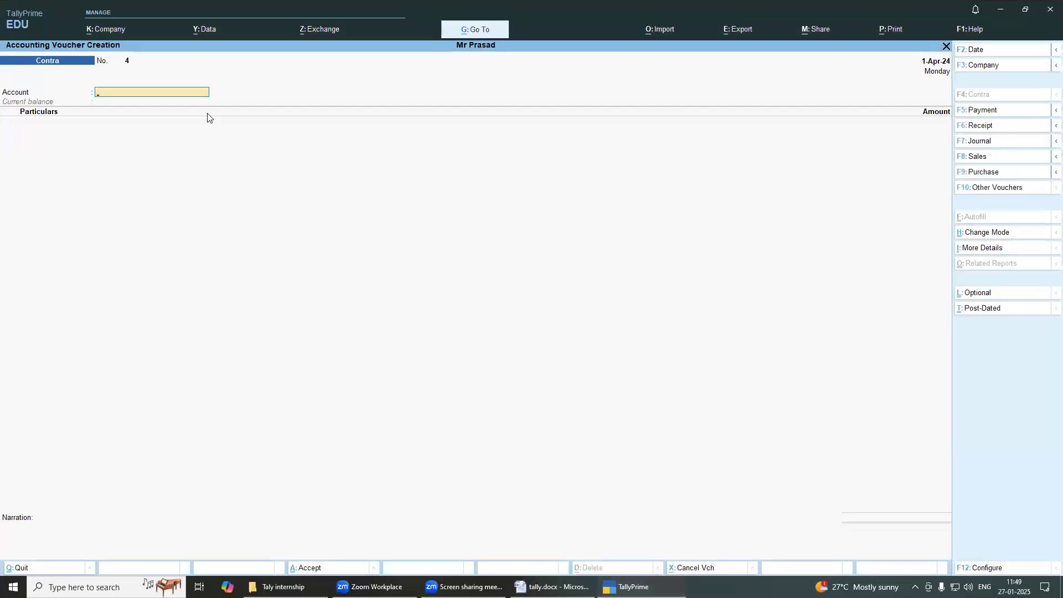
key("Down")
key("Down")
key("Return")
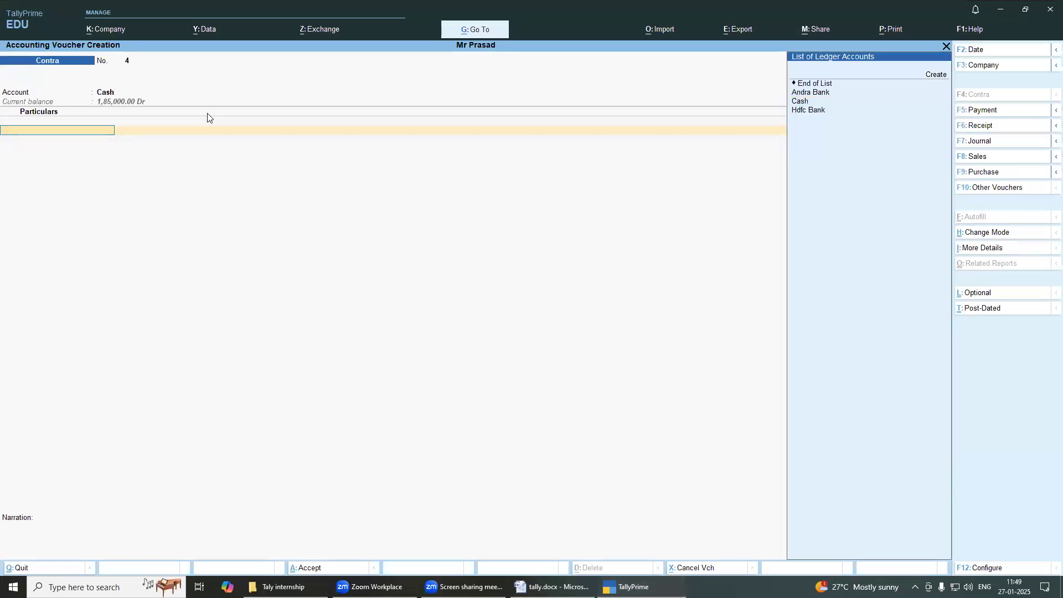
key("Down")
key("Down")
key("Down")
key("Down")
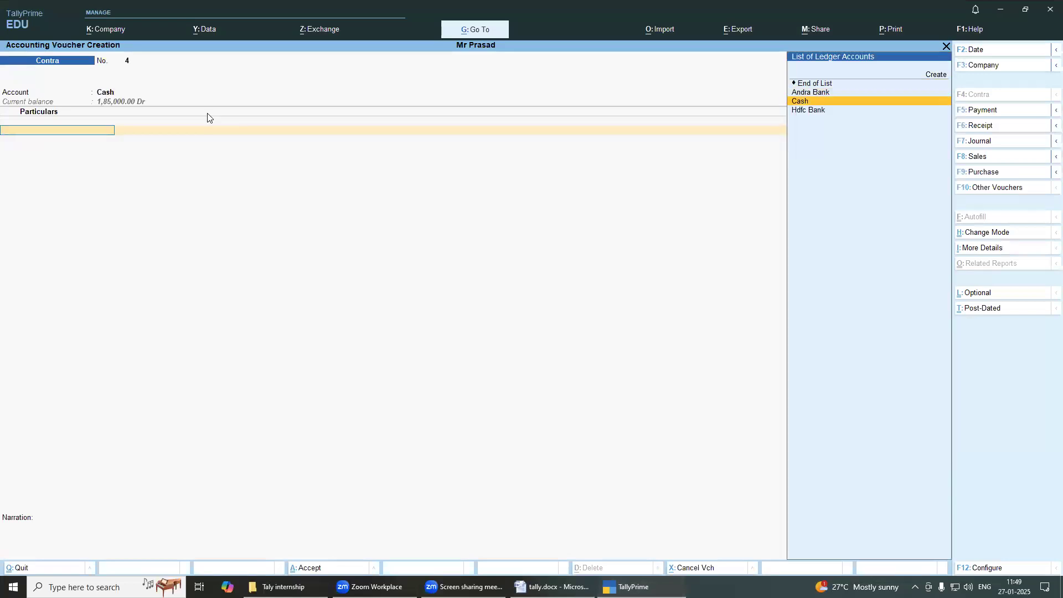
key("Return")
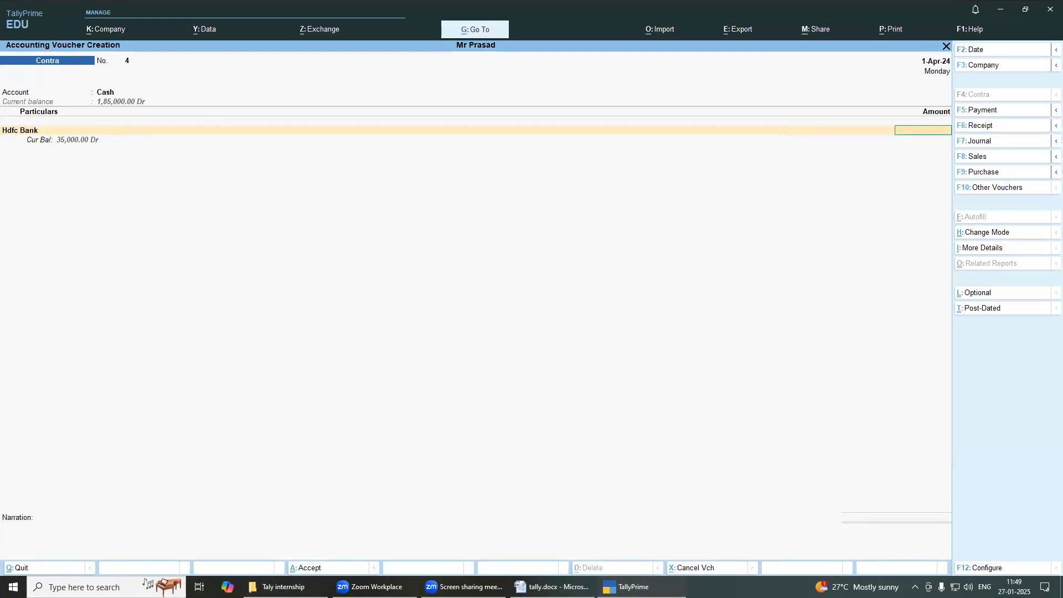
Step: Check the HDFC withdrawal amount in tally.docx, enter 15000, accept the default bank allocation, and save the contra voucher
key("alt+Tab")
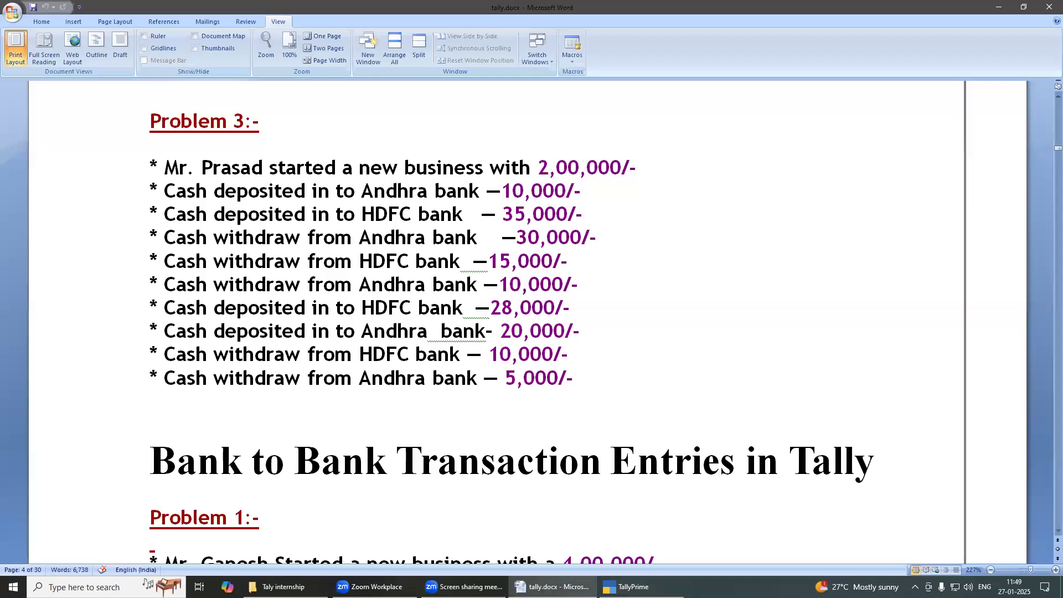
key("alt+Tab")
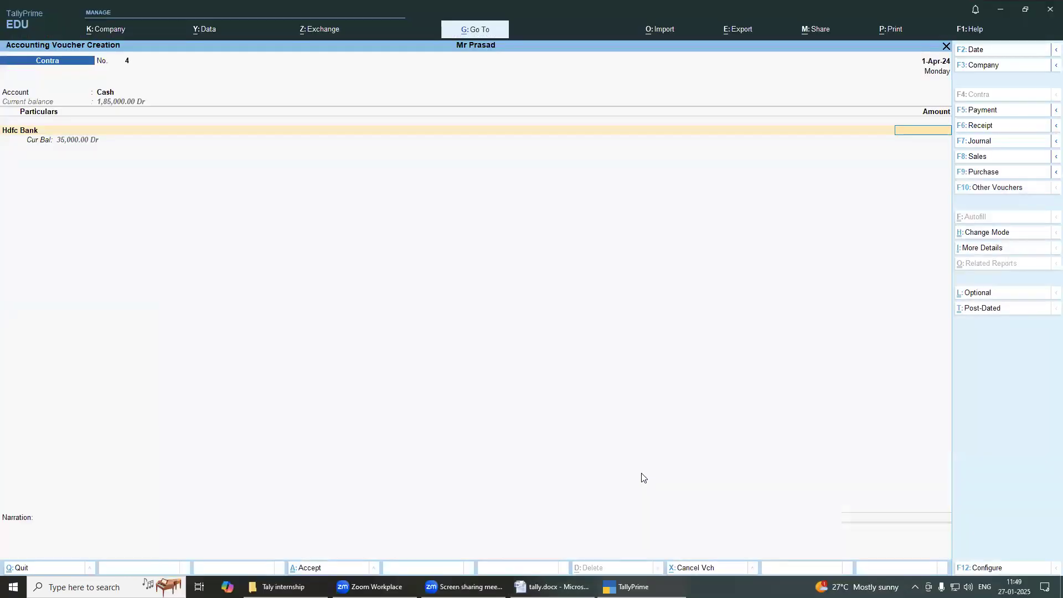
key("Return")
key("Return")
key("Return")
key("Return")
key("Return")
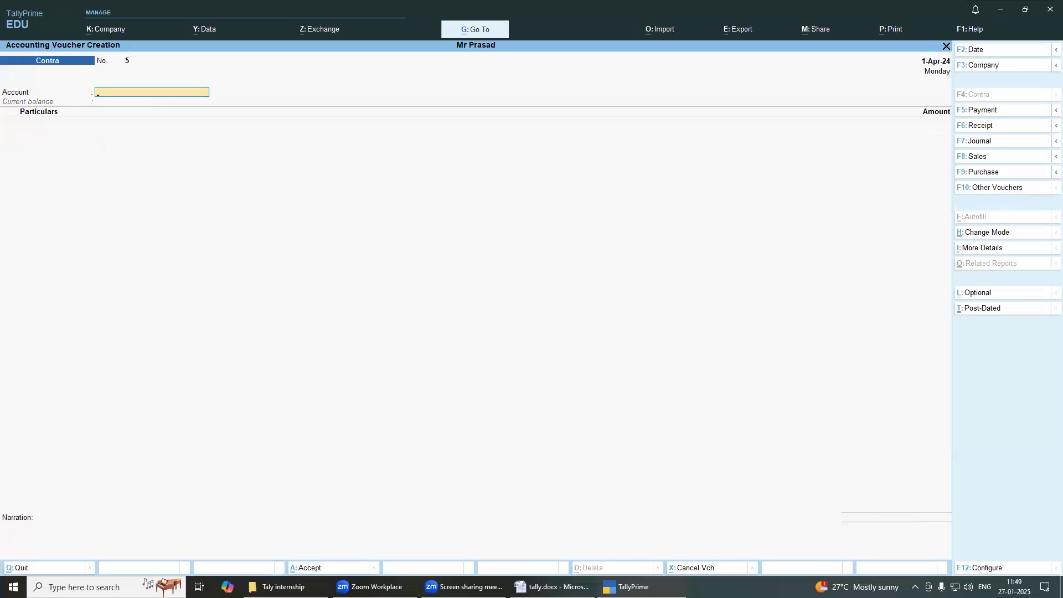
Step: Check the second Andhra bank withdrawal in tally.docx, set the contra account to Cash and choose Andra Bank under Particulars
left_click(632, 587)
left_click(633, 587)
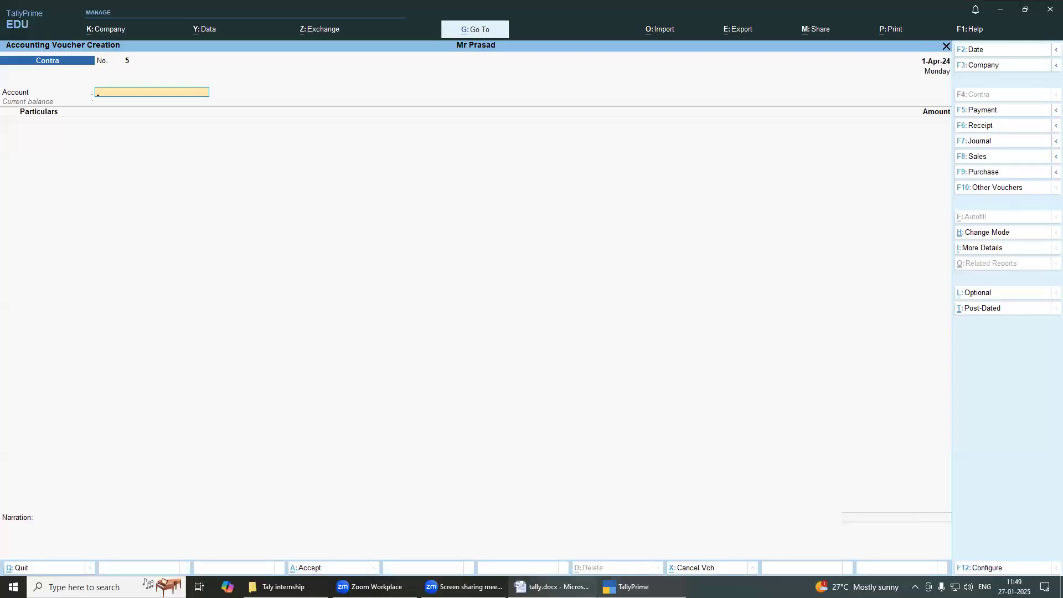
left_click(552, 587)
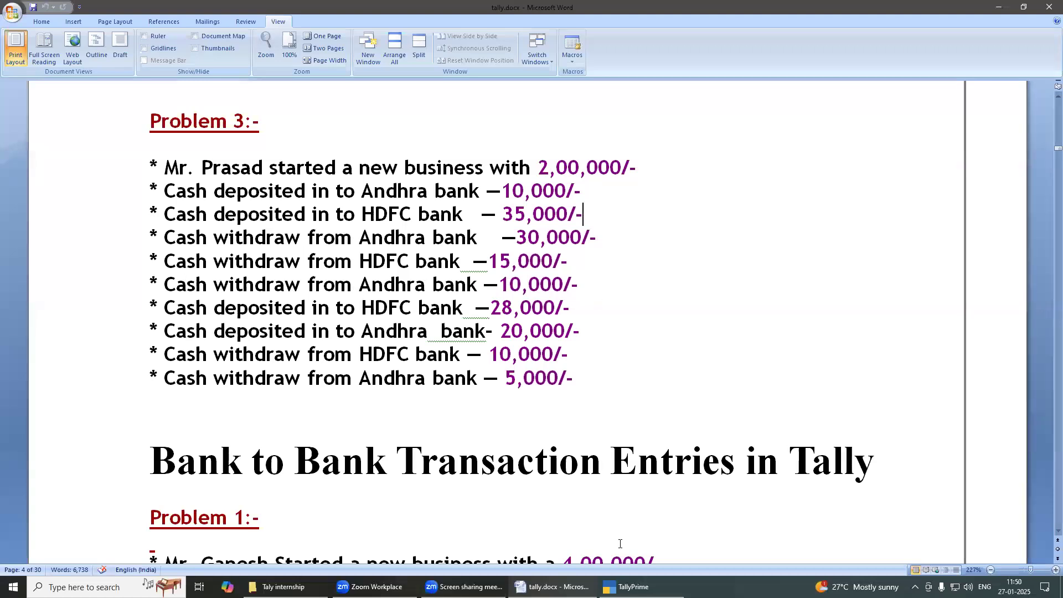
left_click(626, 586)
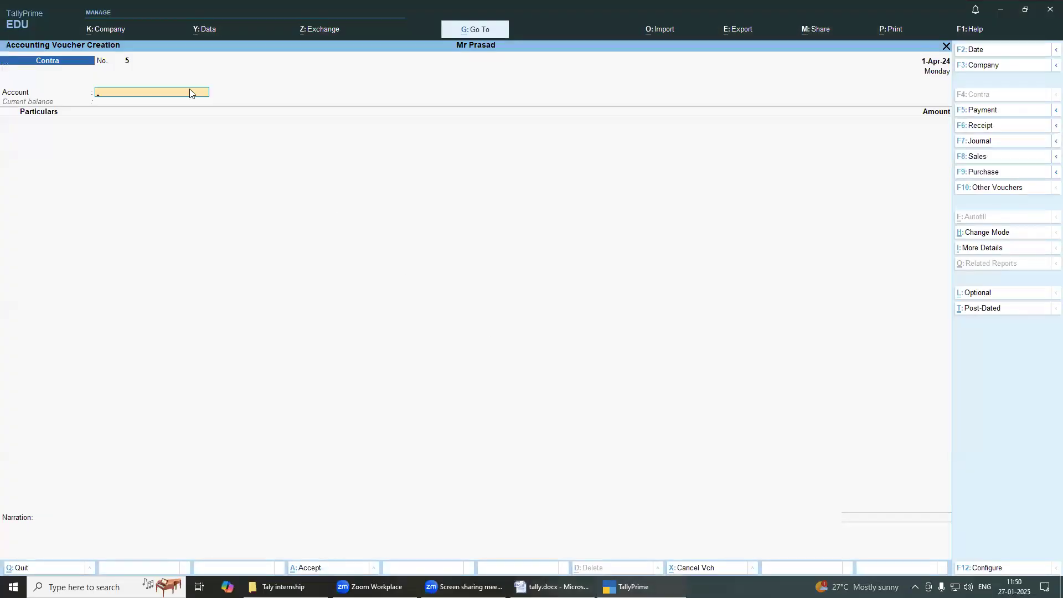
left_click(190, 93)
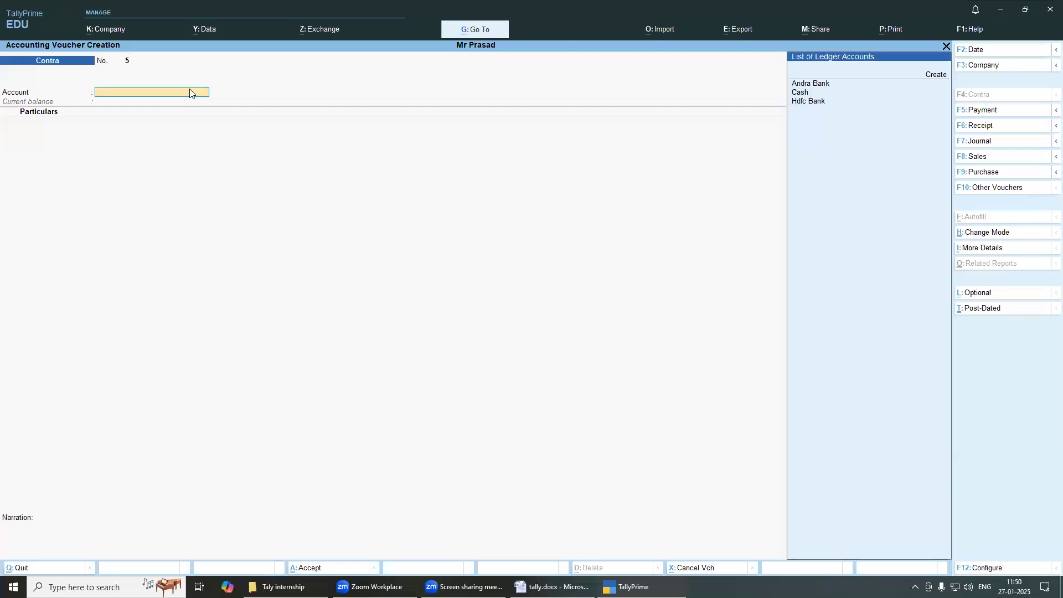
key("Down")
key("Down")
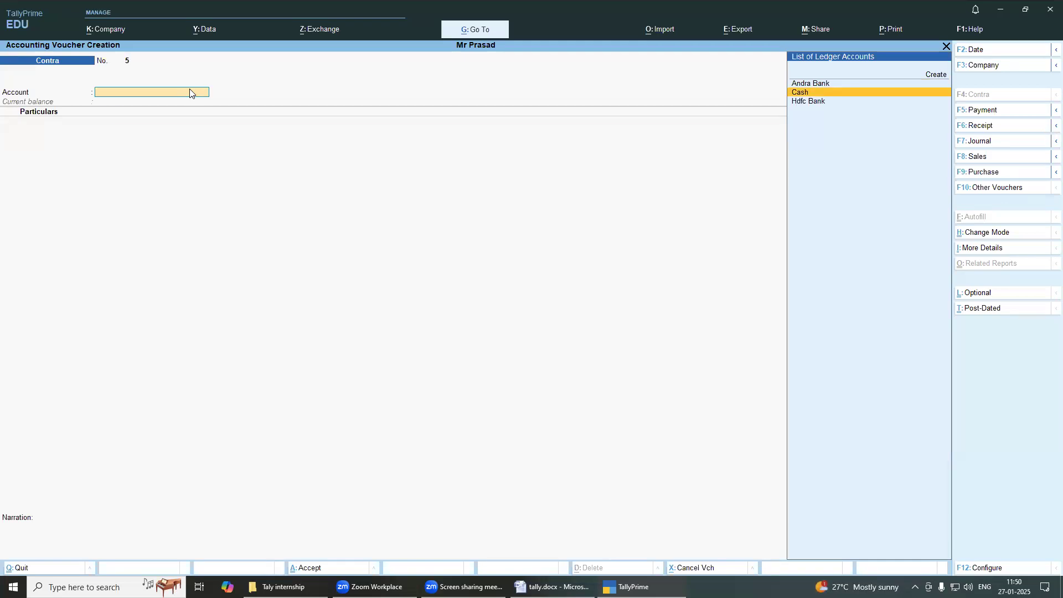
key("Return")
key("Down")
key("Return")
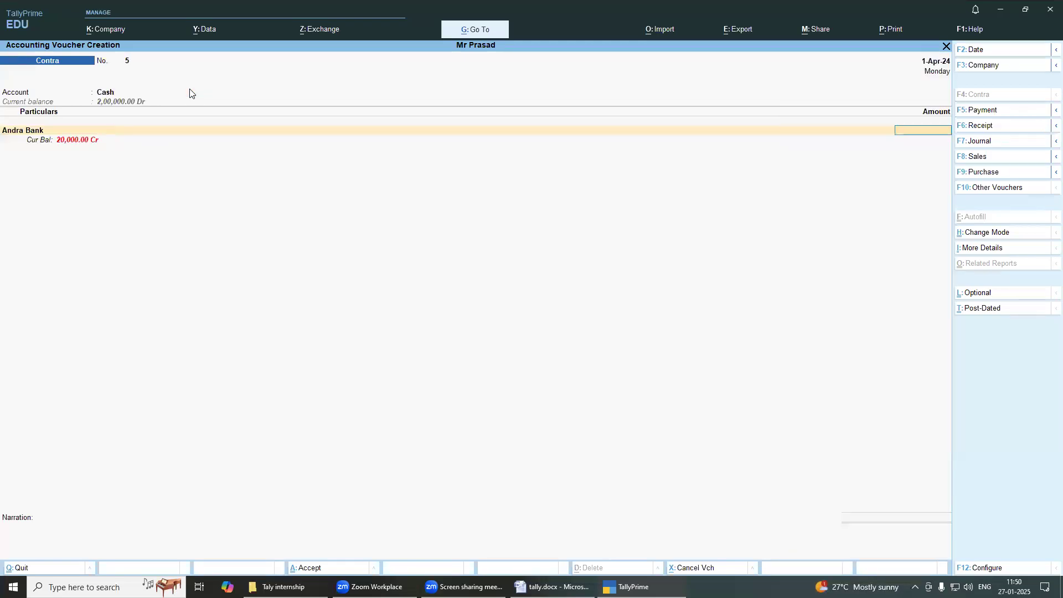
Step: Check the second Andhra bank withdrawal amount in tally.docx, enter 10000, accept the default Cheque allocation, and save the contra voucher
left_click(554, 586)
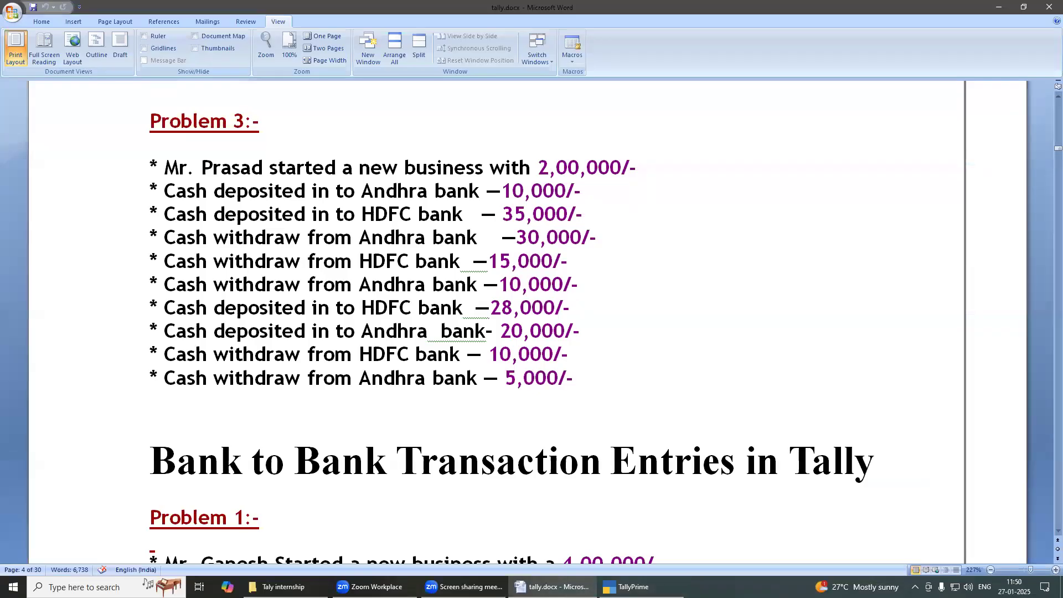
key("alt+Tab")
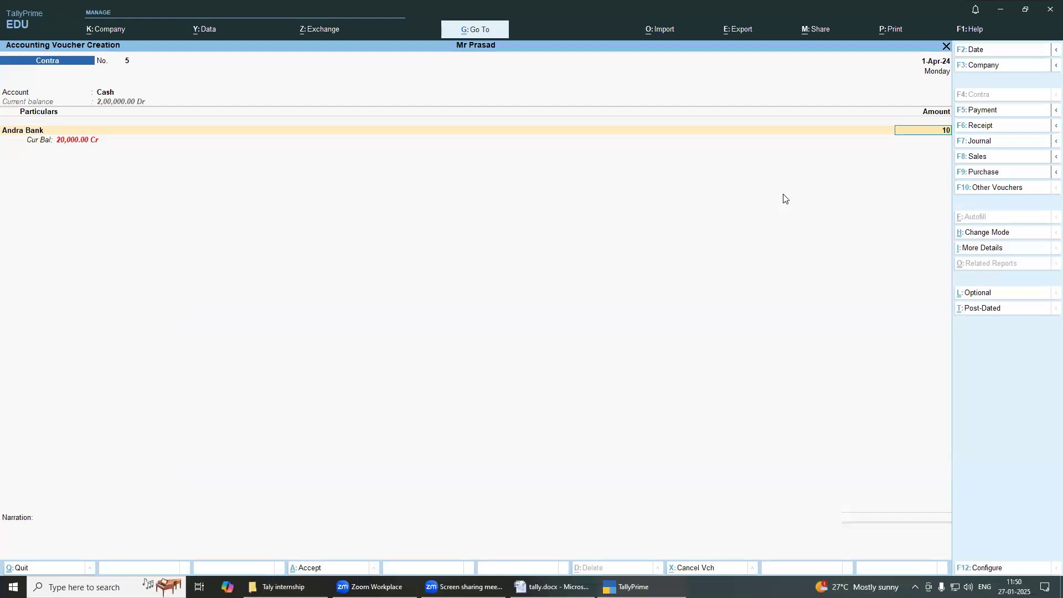
key("Return")
key("Return")
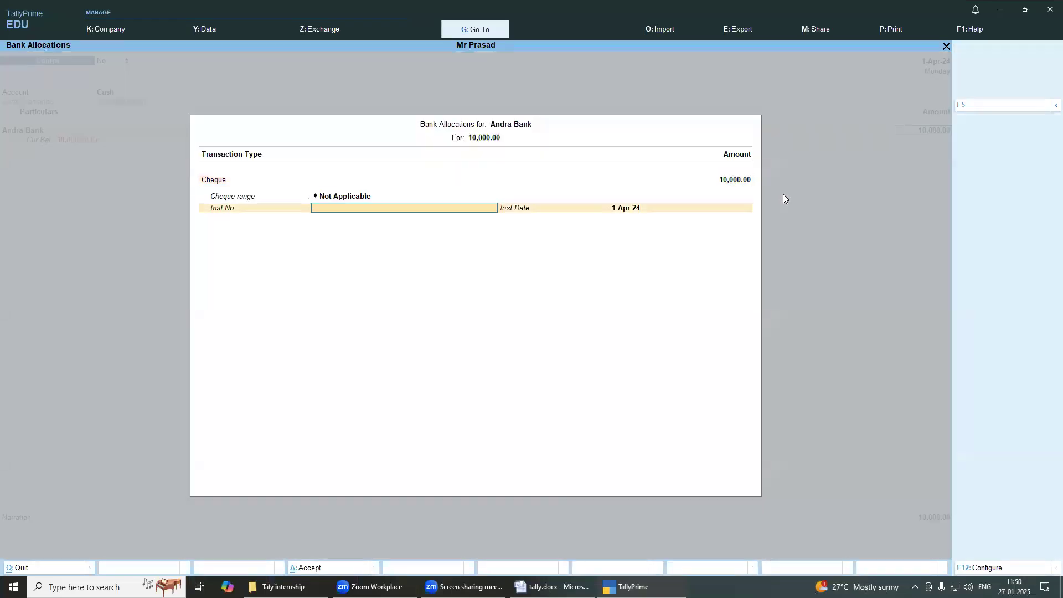
key("Return")
key("Return")
key("Return")
key("Return")
key("Return")
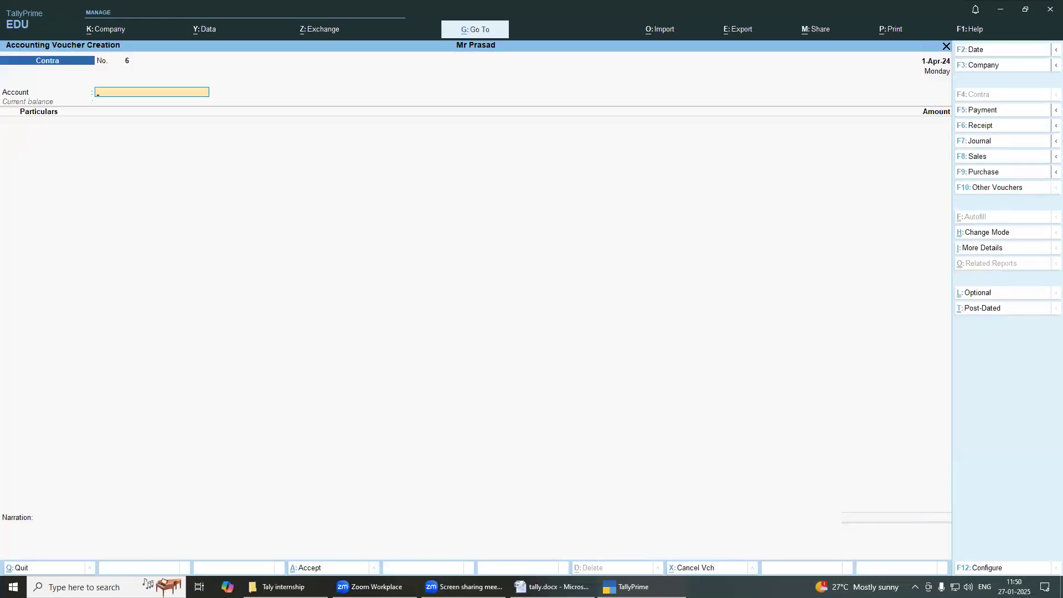
Step: Check the second HDFC bank deposit in tally.docx, set the contra account to Hdfc Bank and choose Cash under Particulars
left_click(552, 587)
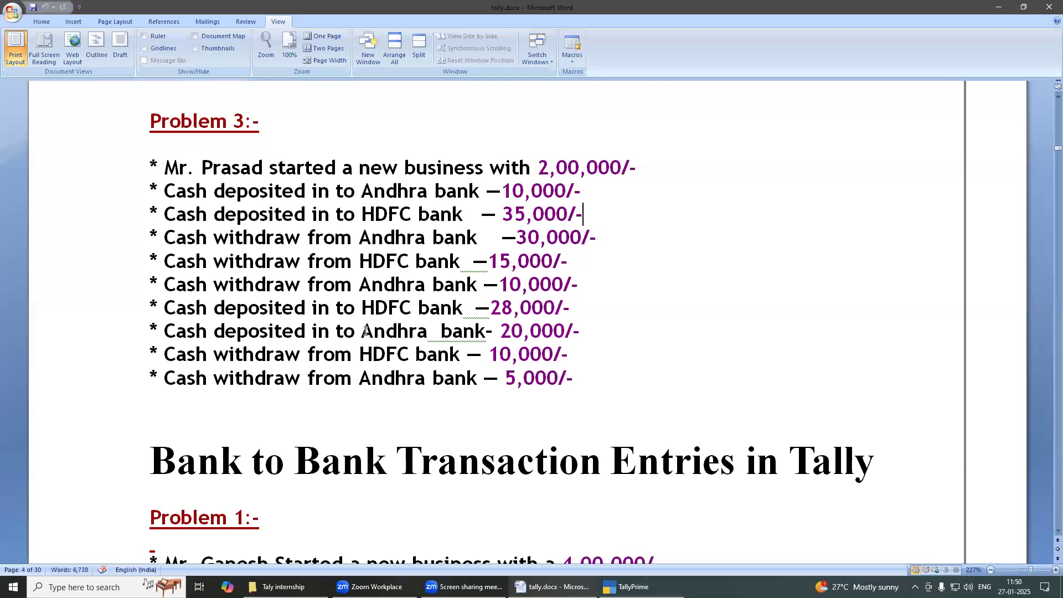
left_click(626, 587)
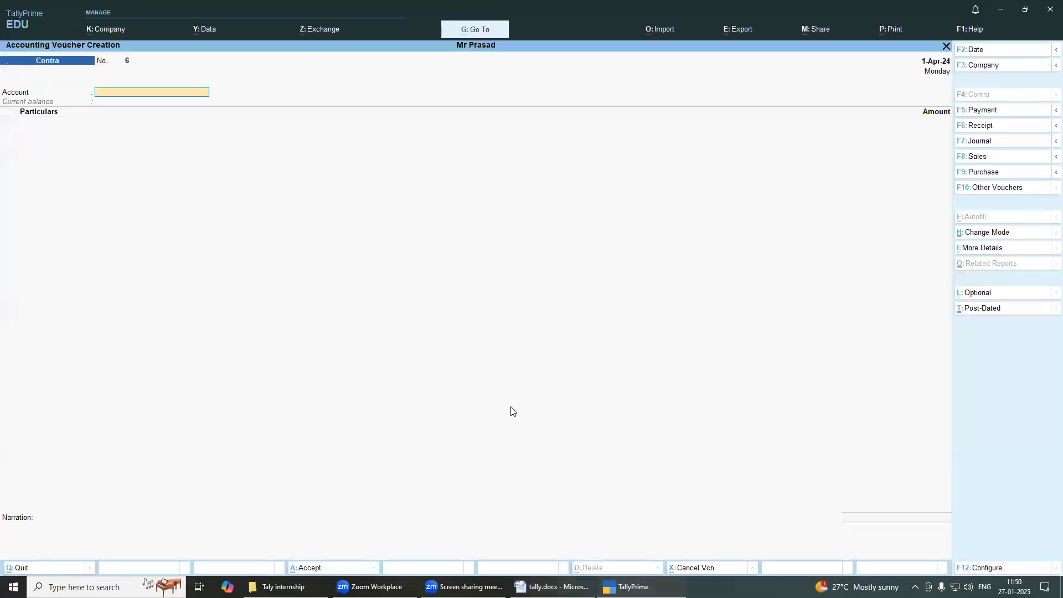
key("Down")
key("Down")
key("Return")
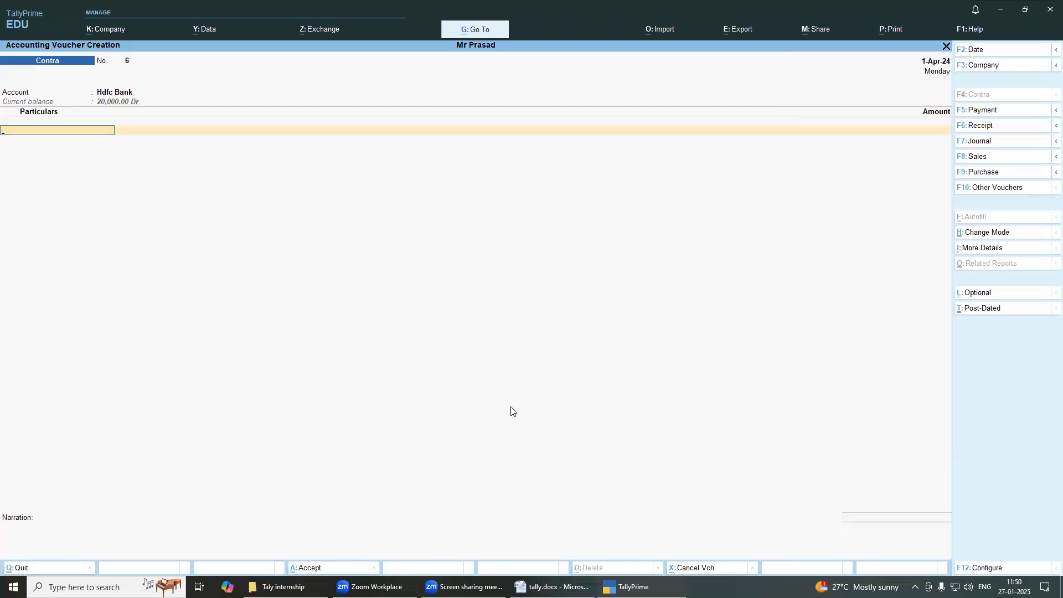
key("Down")
key("Down")
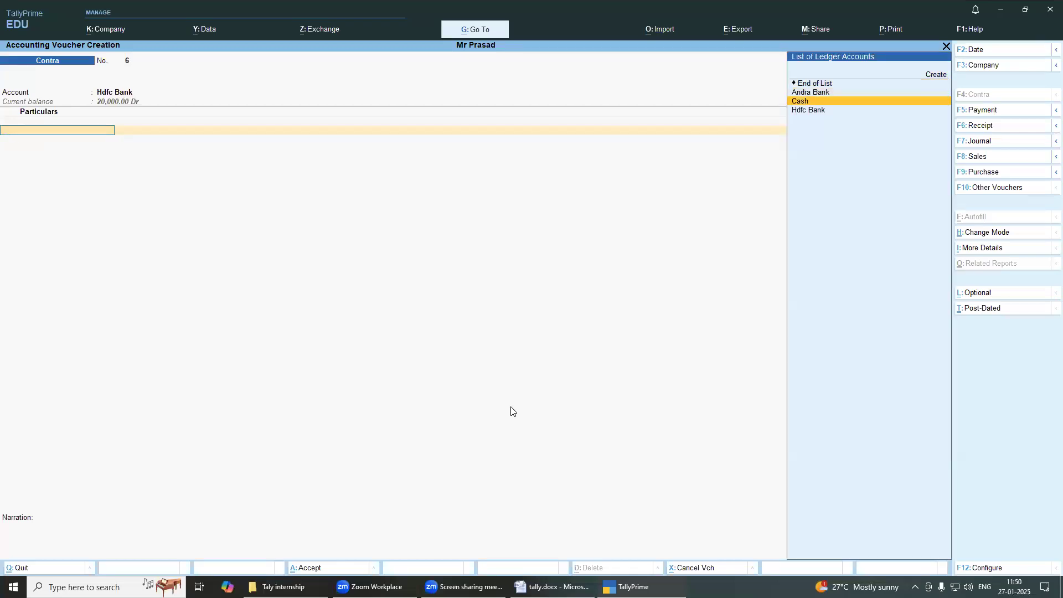
key("Return")
Step: Check the HDFC deposit amount in tally.docx, enter 28000, leave the cash denominations blank, and save the contra voucher
left_click(552, 587)
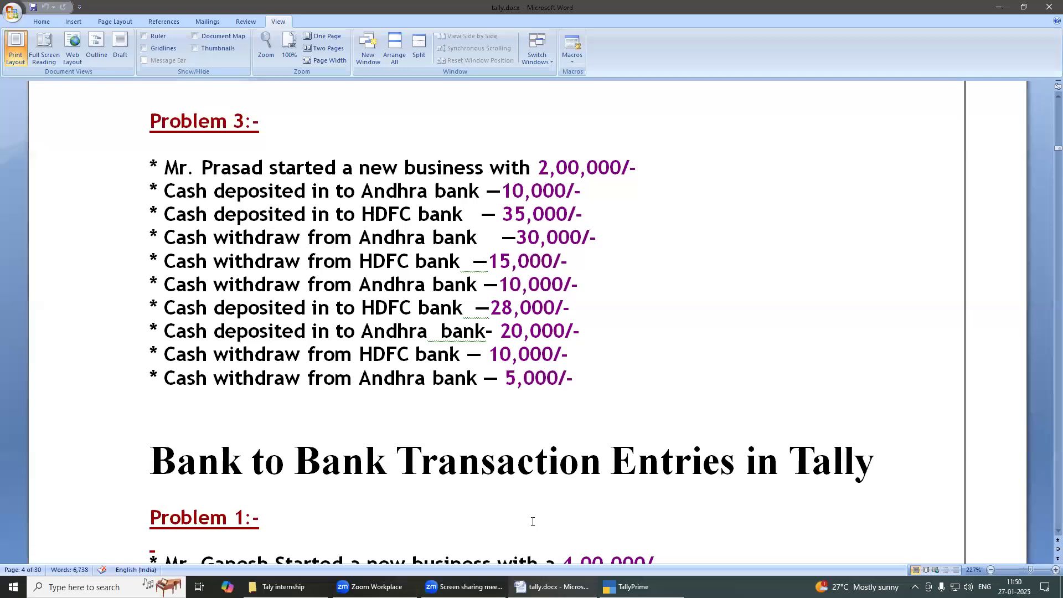
left_click(626, 587)
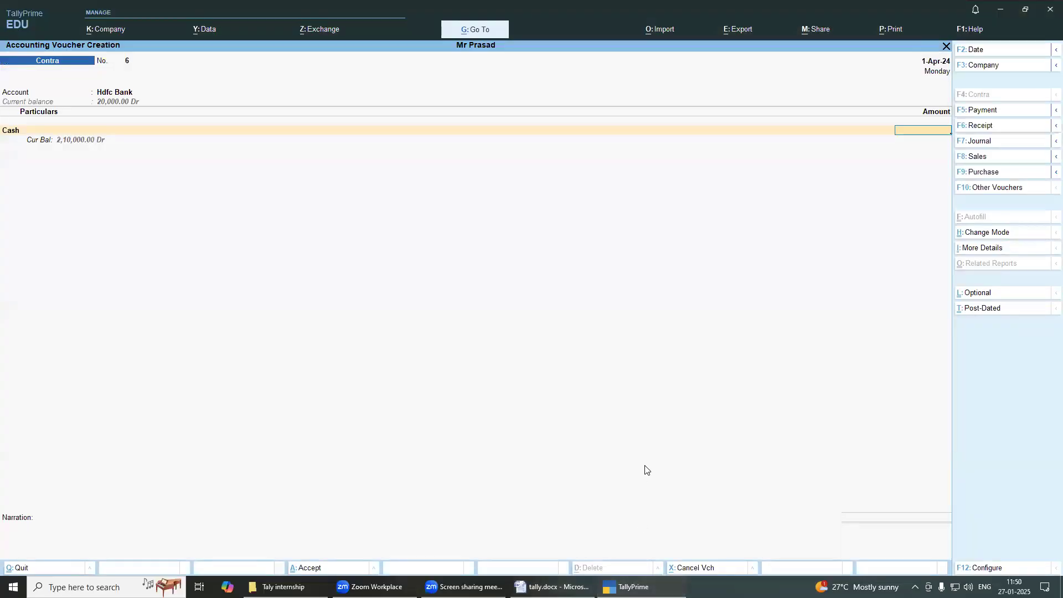
type("000")
key("Return")
key("Return")
key("Return")
key("Return")
key("Return")
key("Return")
key("Return")
key("Return")
key("Return")
key("Return")
key("Return")
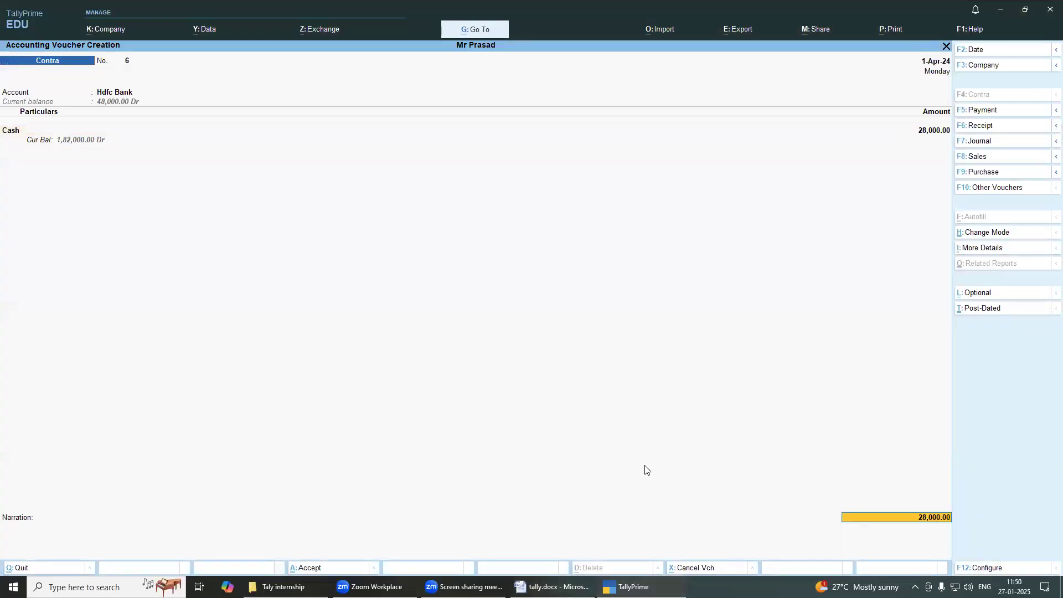
key("Return")
key("Return")
key("Return")
key("Return")
key("Return")
key("Return")
key("Return")
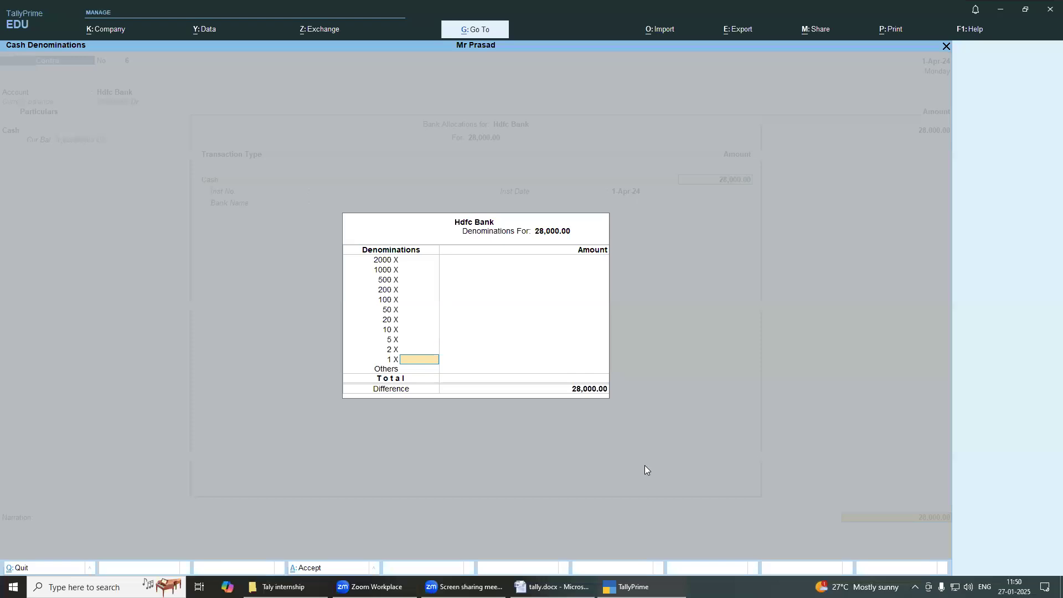
key("Return")
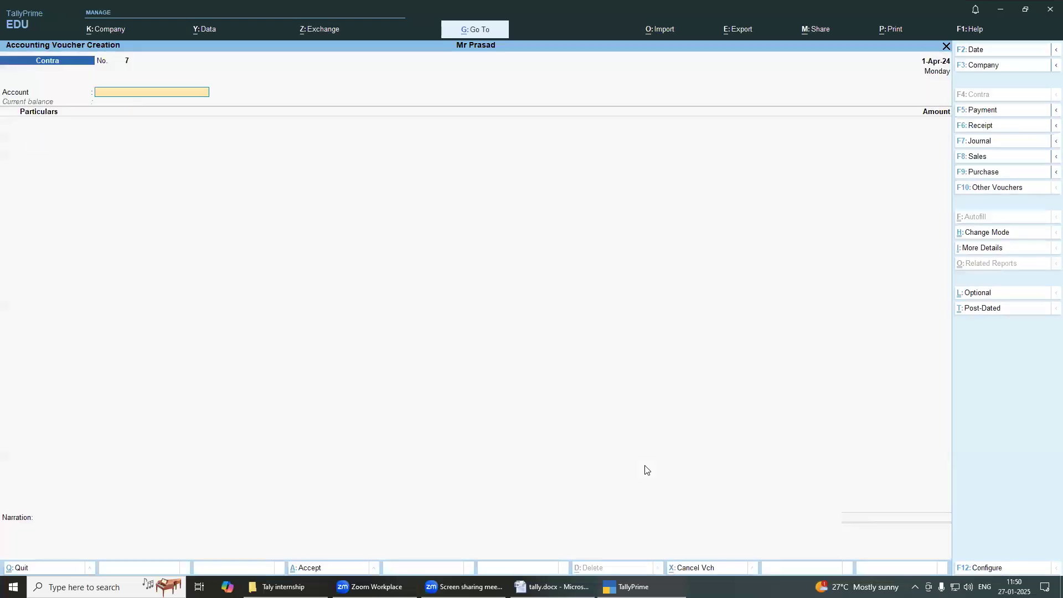
Step: Check the second Andhra bank deposit in tally.docx, set the contra account to Andra Bank and choose Cash under Particulars
left_click(581, 586)
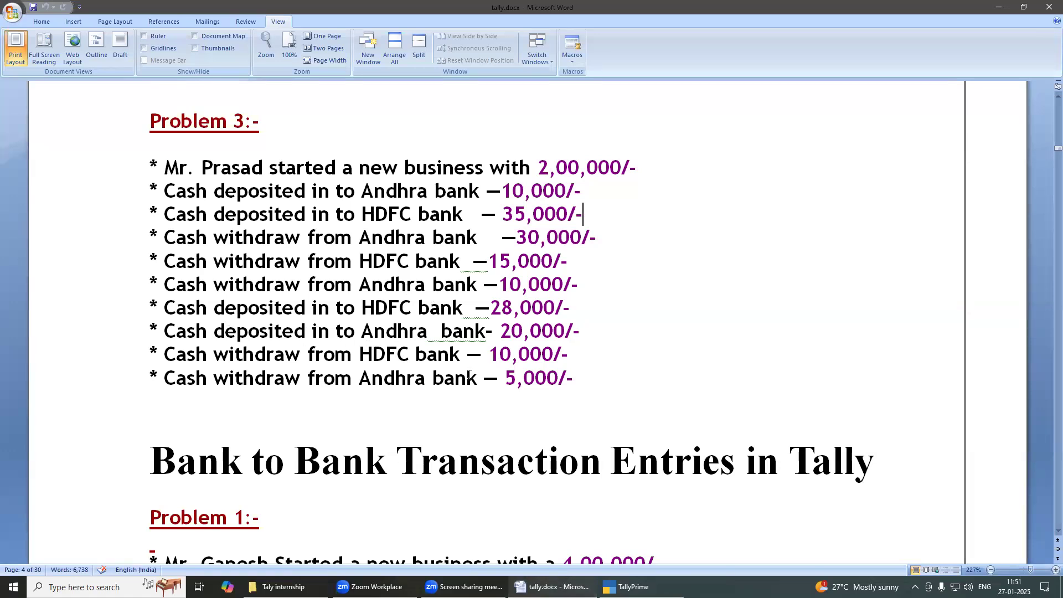
left_click(629, 587)
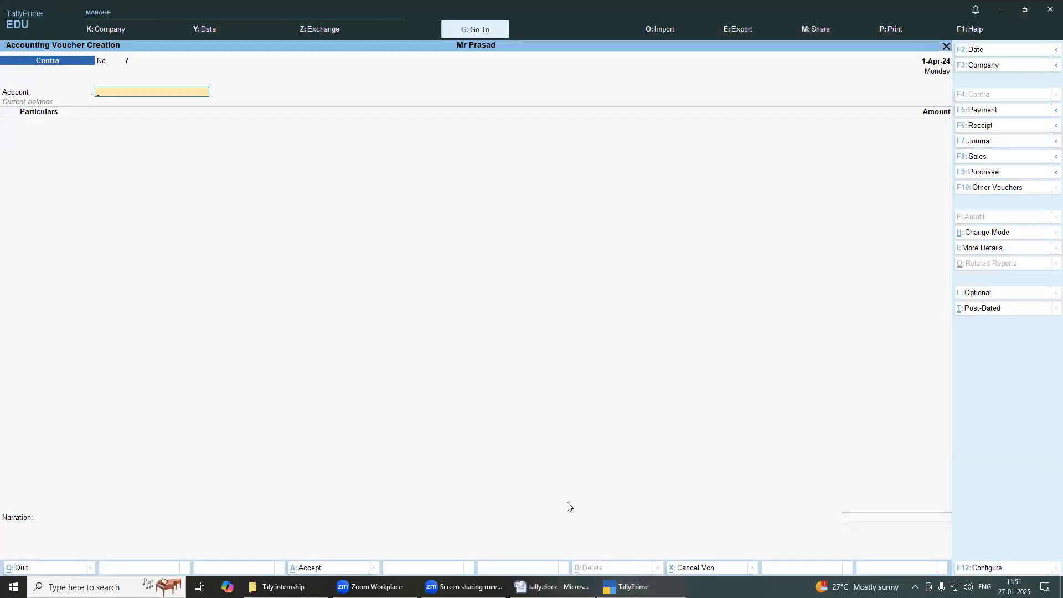
key("Down")
key("Down")
key("Down")
key("Up")
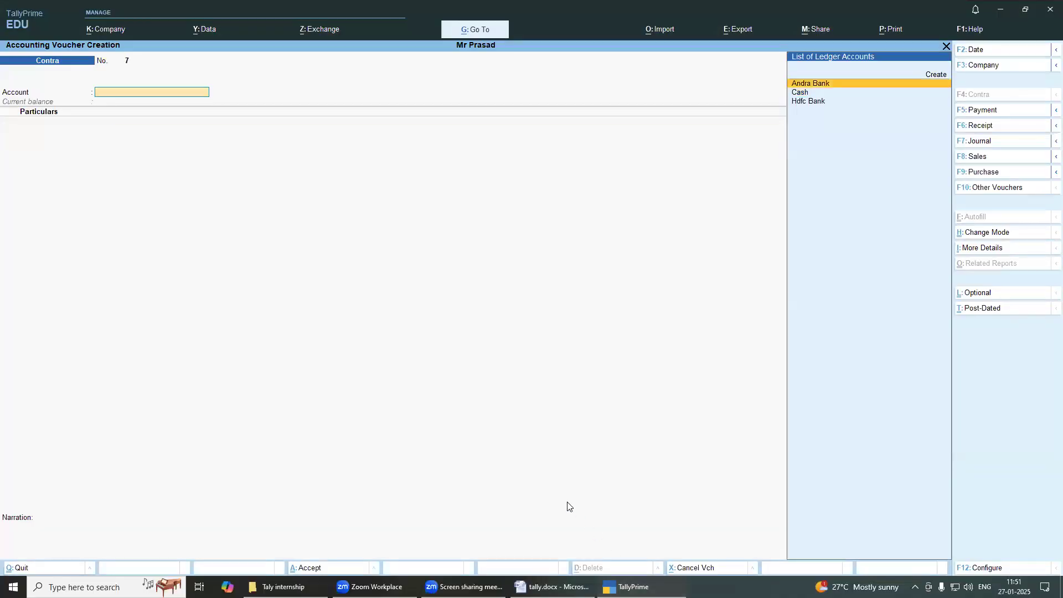
key("Return")
key("Down")
key("Down")
key("Down")
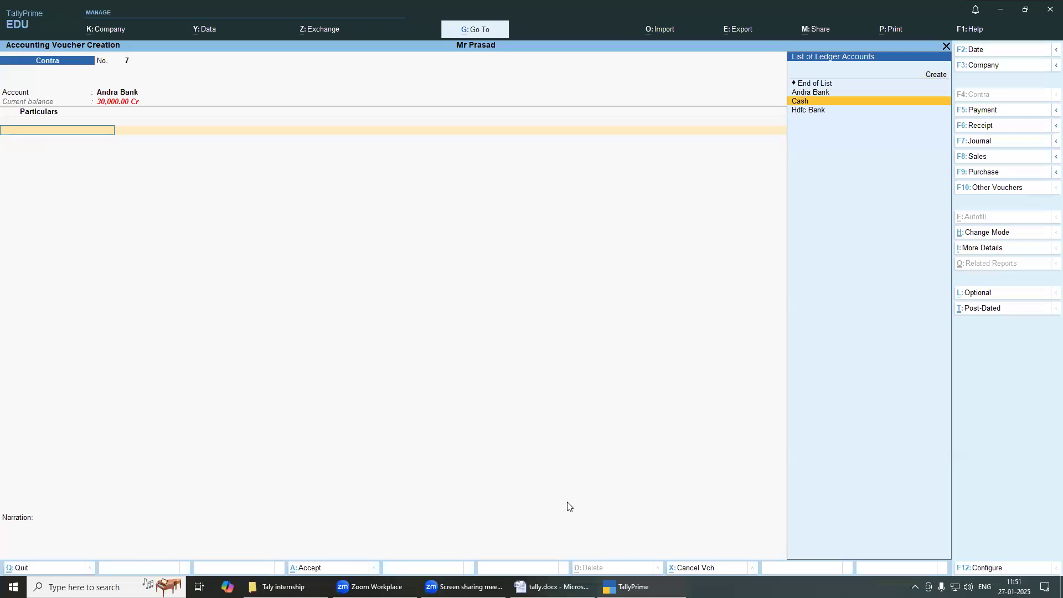
key("Return")
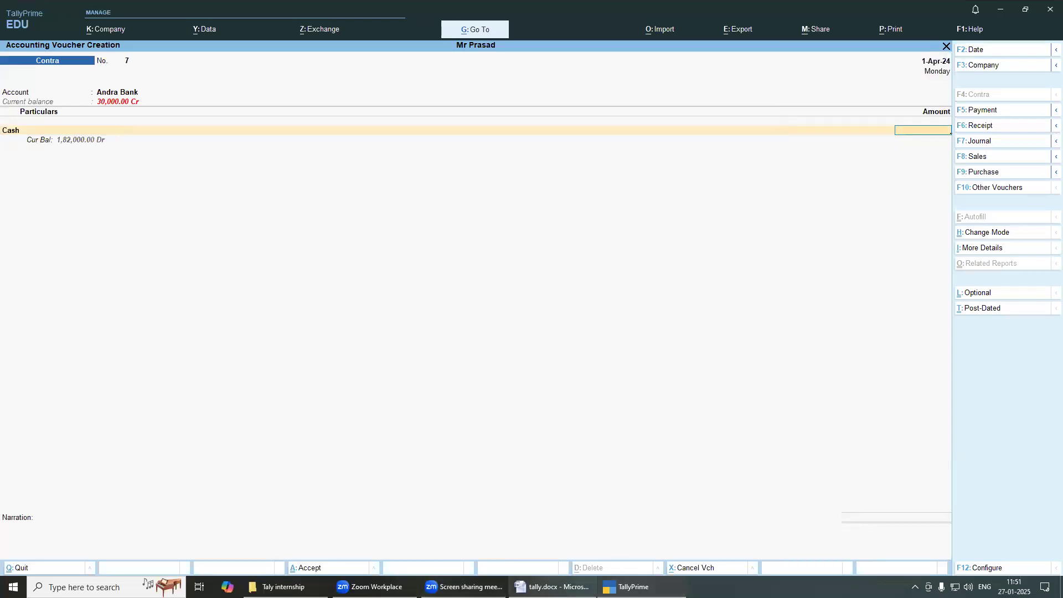
Step: Check the Andhra deposit amount in tally.docx, enter 20000, keep Cash as the transaction type, and save the contra voucher
left_click(553, 587)
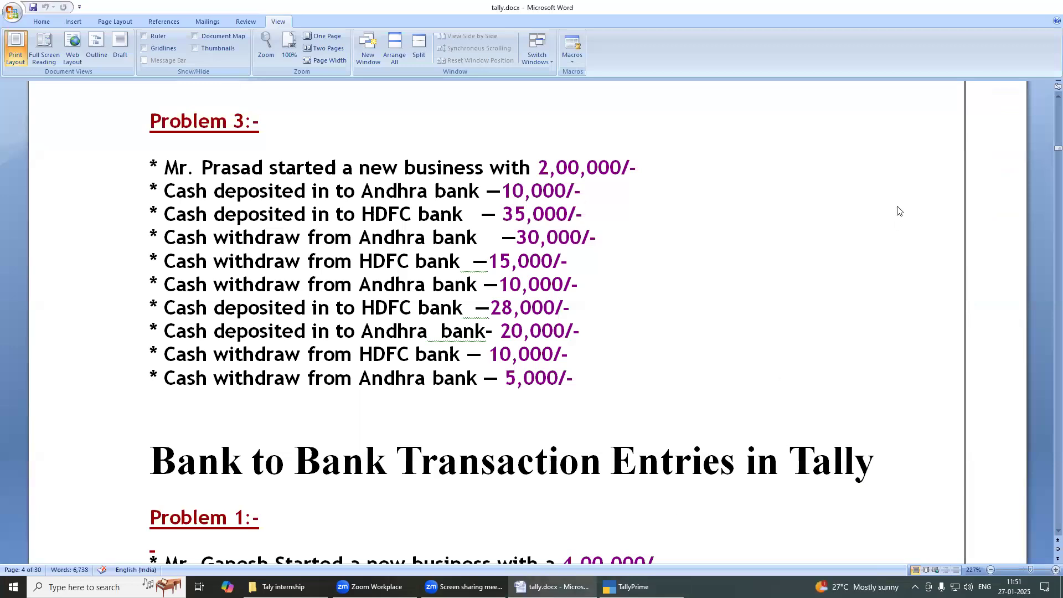
key("alt+Tab")
type("20,000")
key("Return")
key("Return")
key("Return")
key("Return")
key("Return")
key("Return")
key("Return")
key("Return")
key("Return")
key("Return")
key("Return")
key("Return")
key("Return")
key("Return")
key("Return")
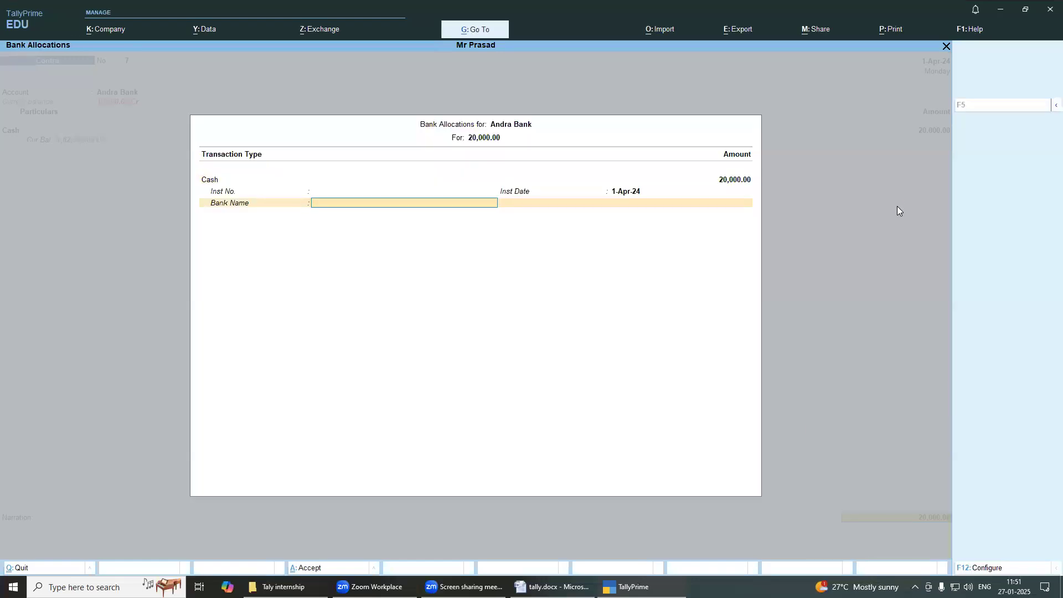
key("Return")
key("Return")
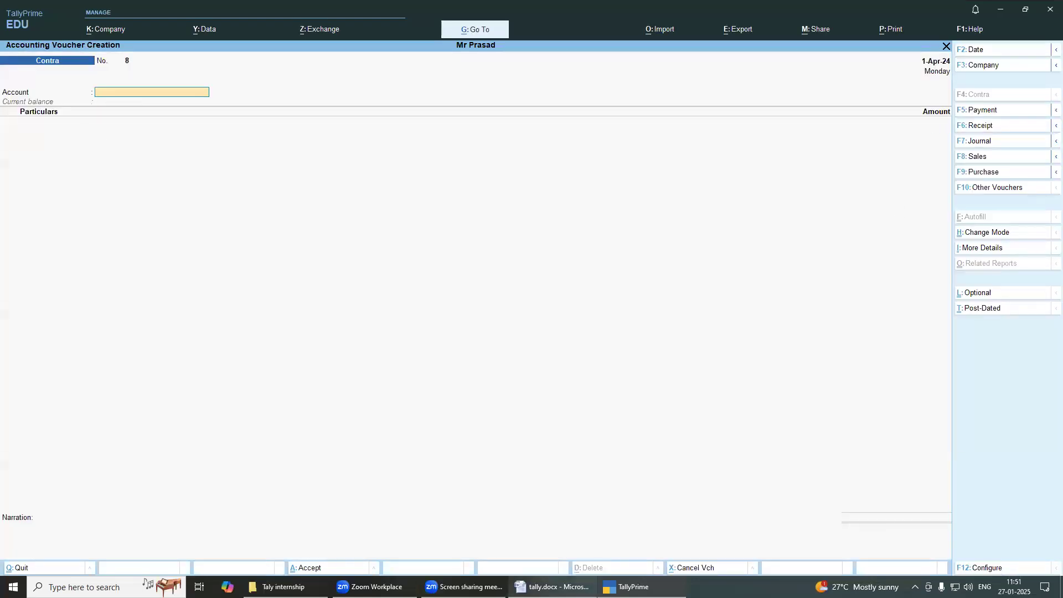
Step: Check the second HDFC bank withdrawal in tally.docx, set the contra account to Cash and choose Hdfc Bank under Particulars
left_click(552, 586)
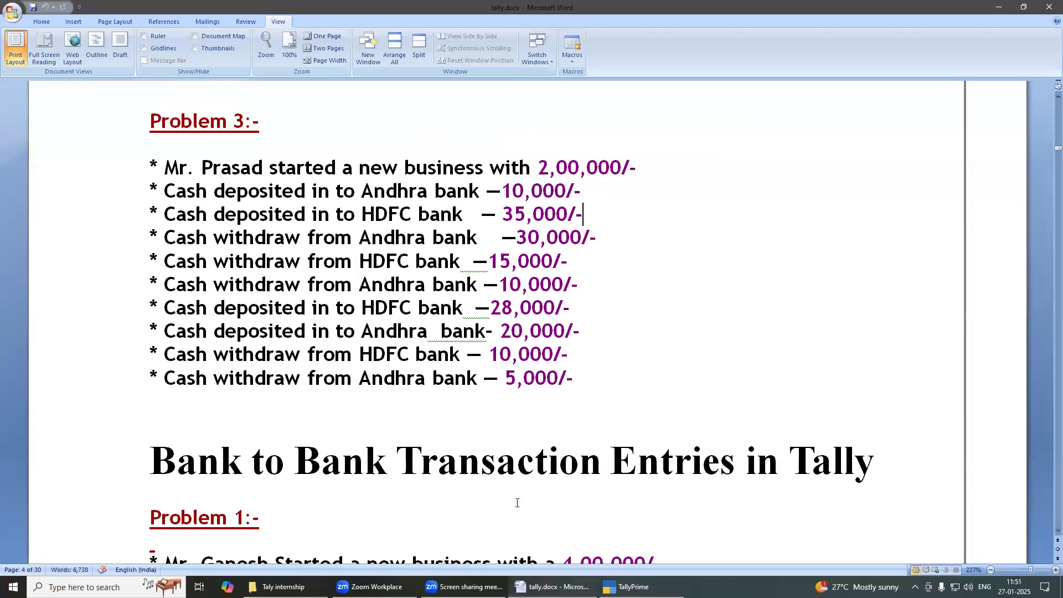
key("alt+Tab")
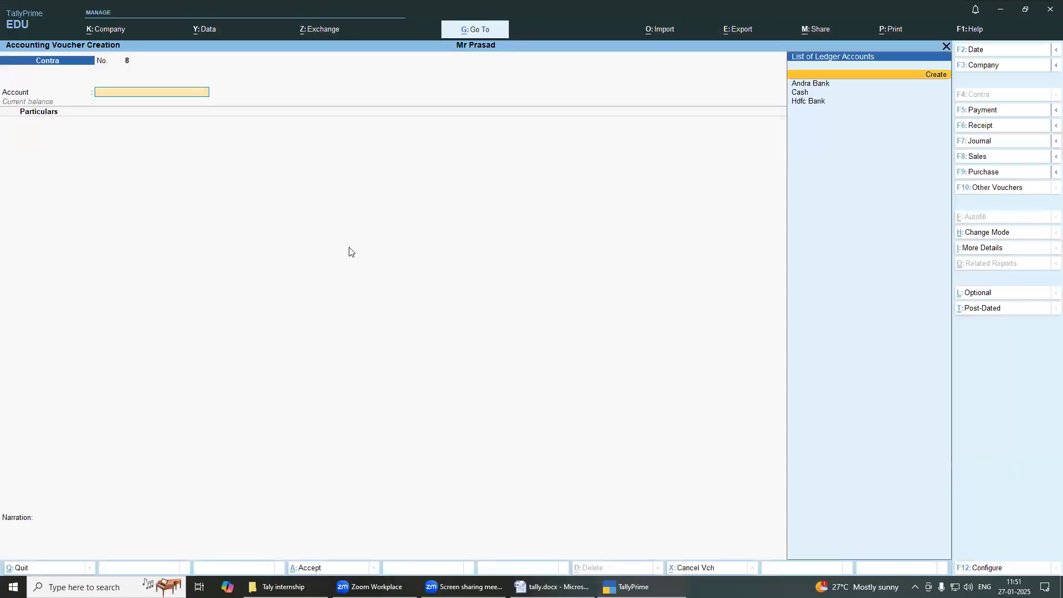
key("Down")
key("Down")
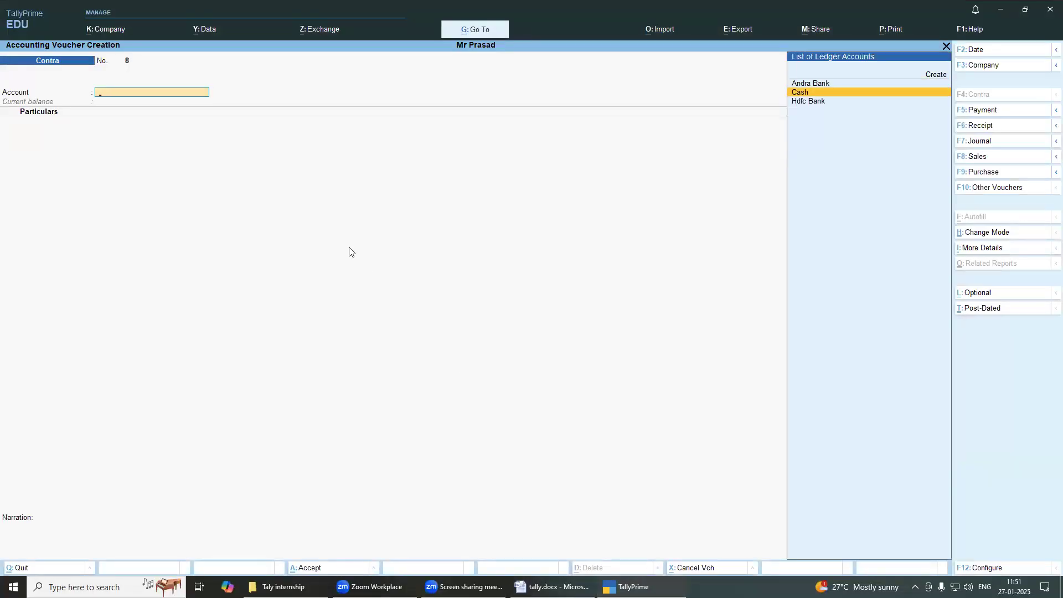
key("Return")
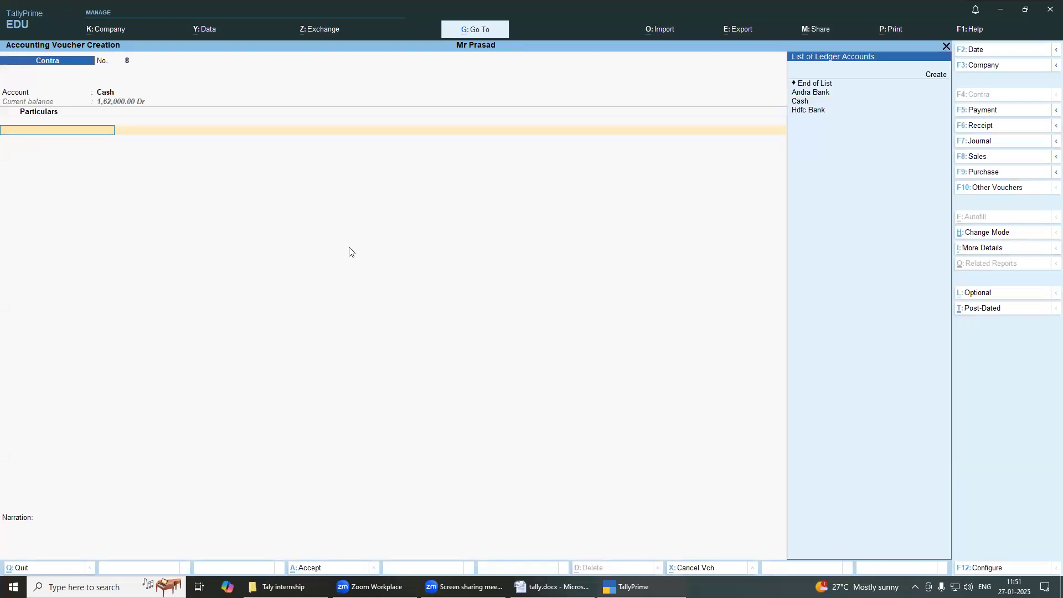
key("Down")
key("Down")
key("Down")
key("Down")
key("Down")
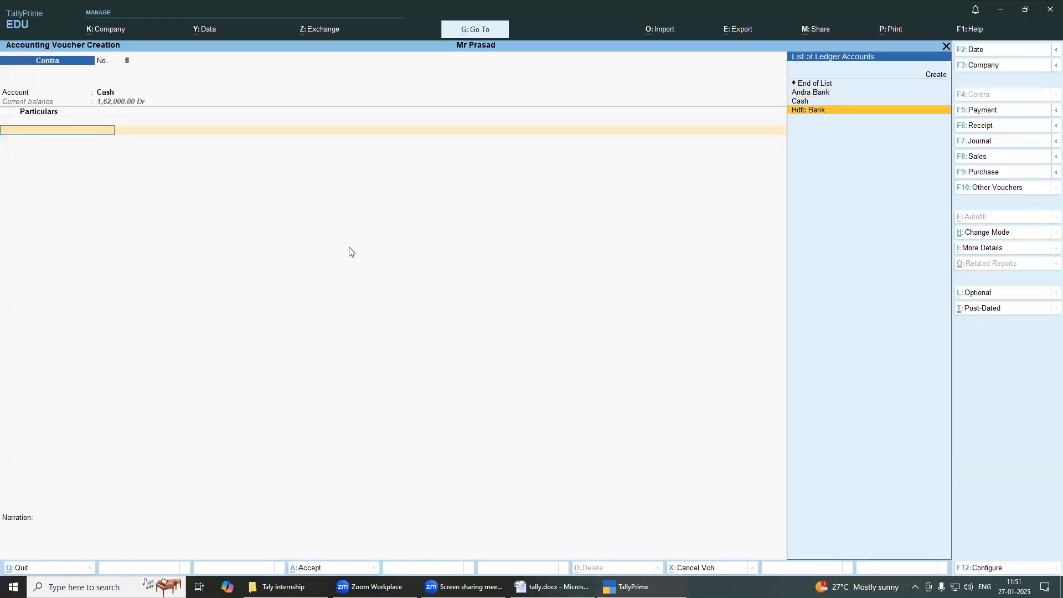
key("Return")
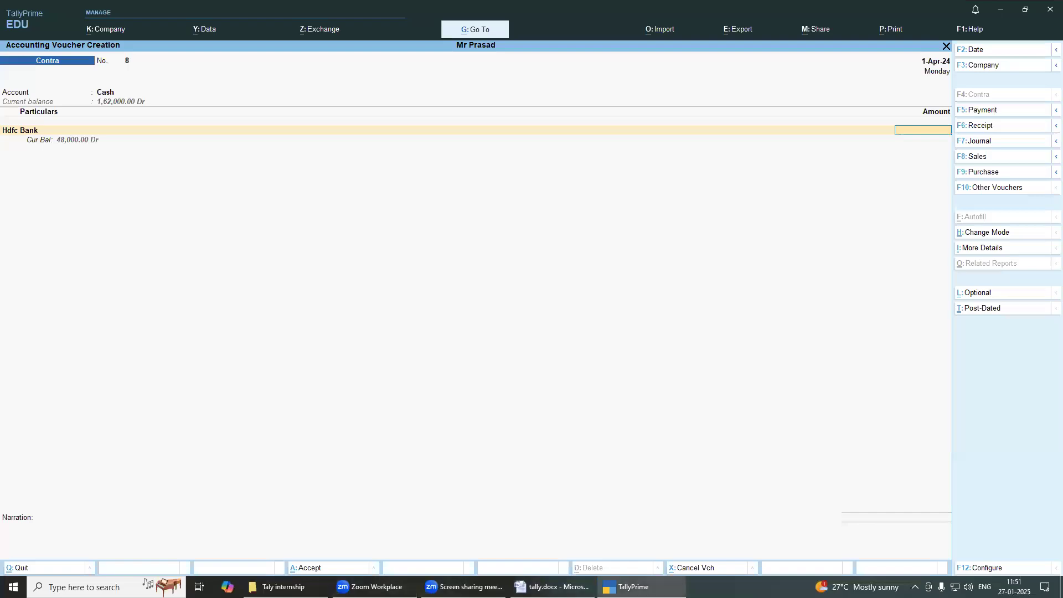
Step: Check the second HDFC withdrawal amount in tally.docx, enter 10000, accept the default bank allocation, and save the contra voucher
left_click(551, 586)
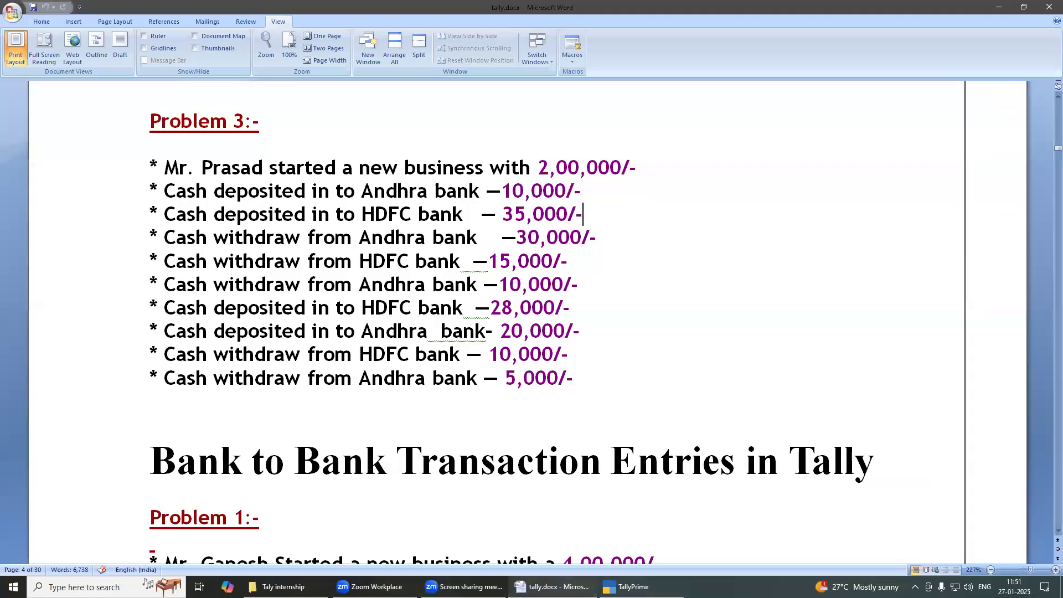
key("alt+Tab")
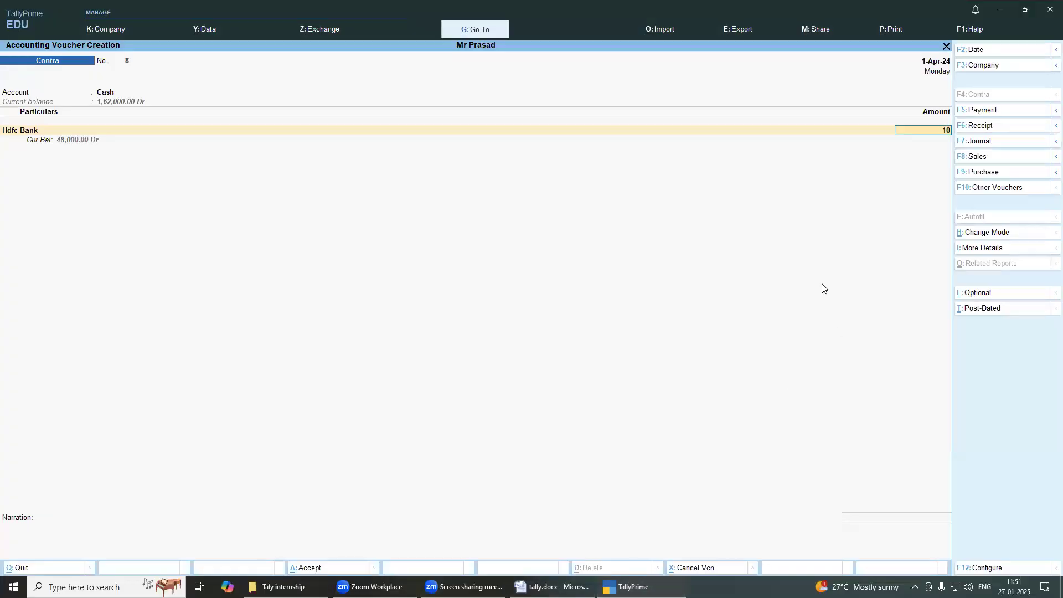
key("Return")
key("Return")
key("Return")
key("Return")
key("Return")
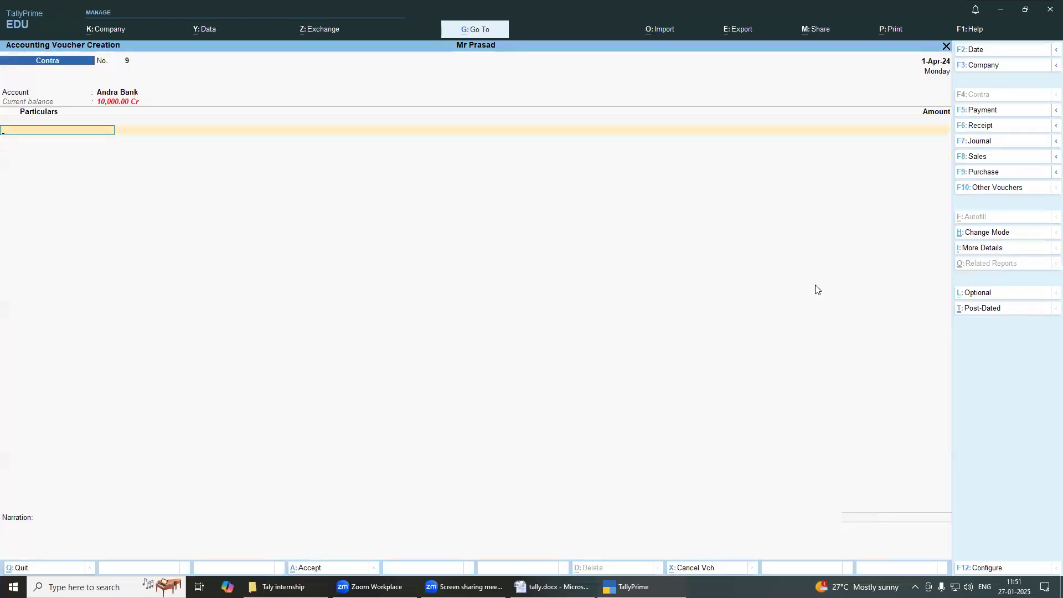
Step: Check the last Andhra bank withdrawal in tally.docx and change the new contra voucher's account to Cash
left_click(551, 586)
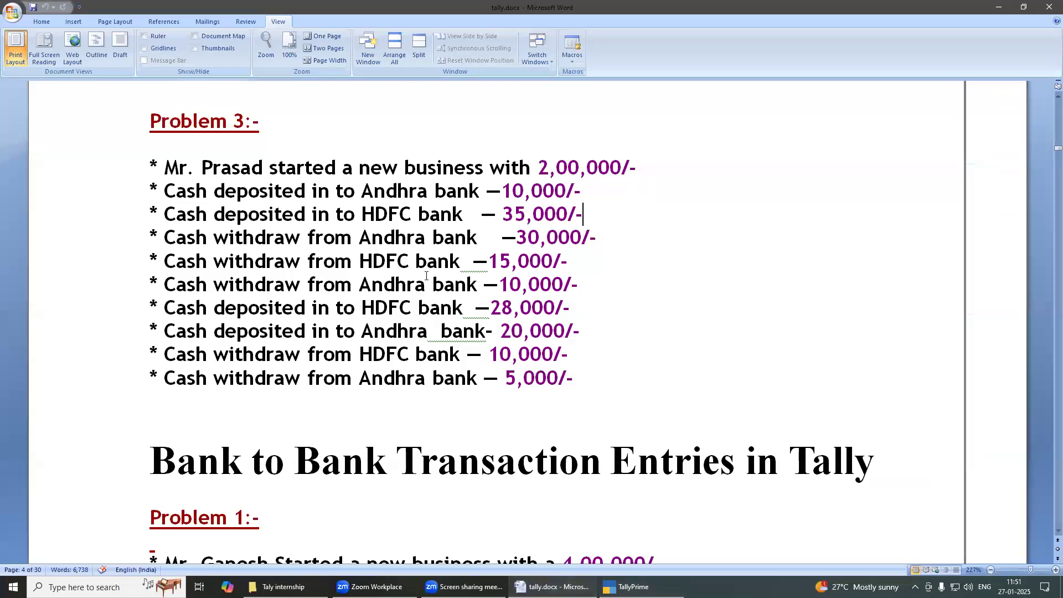
key("alt+Tab")
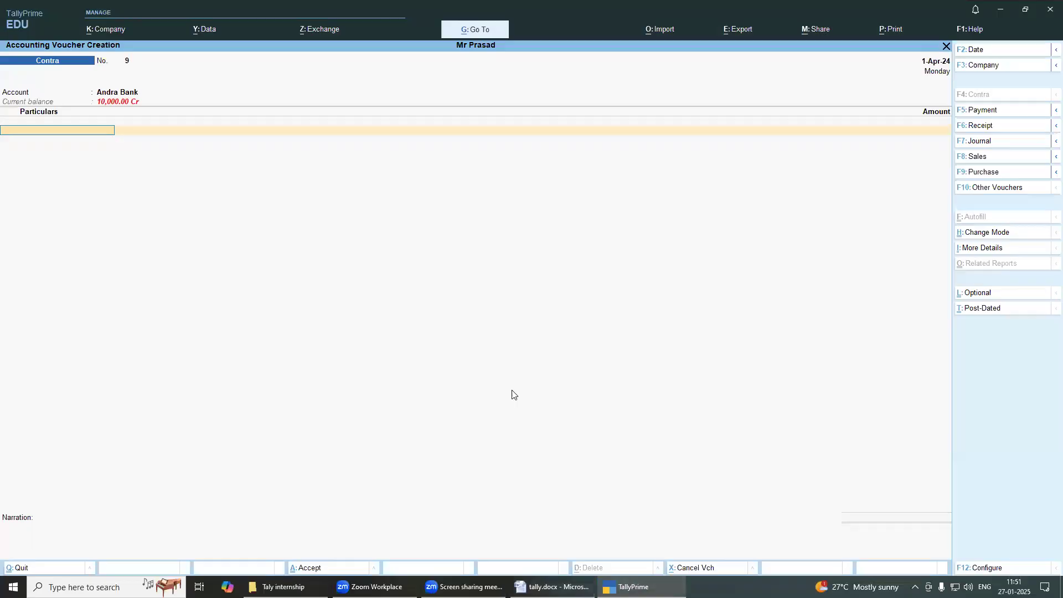
key("BackSpace")
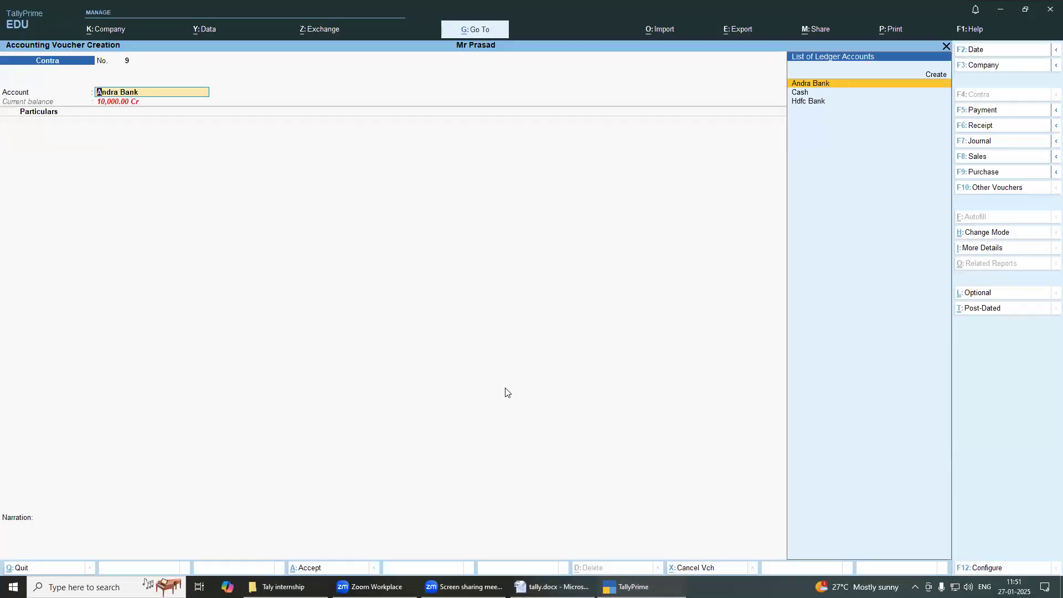
key("Down")
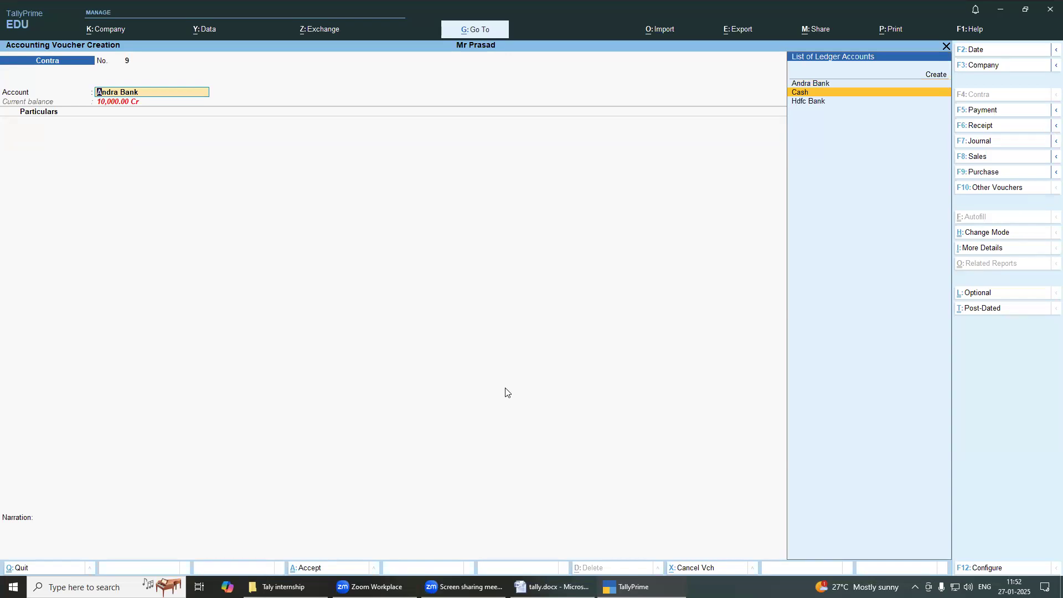
key("Return")
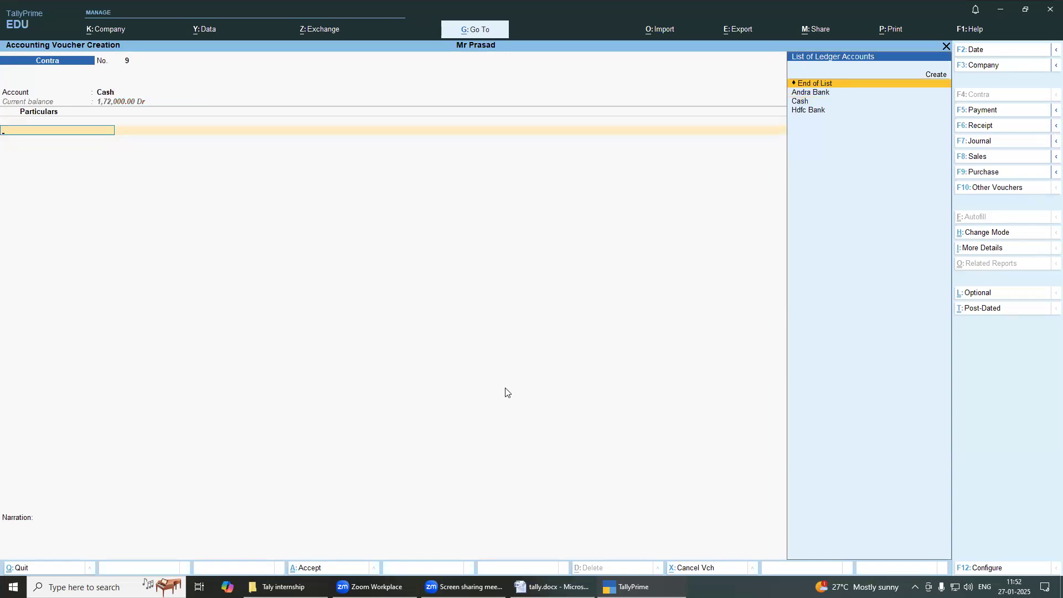
Step: Choose Andra Bank under Particulars of the contra voucher and check the last Andhra bank withdrawal amount in tally.docx
key("Down")
key("Return")
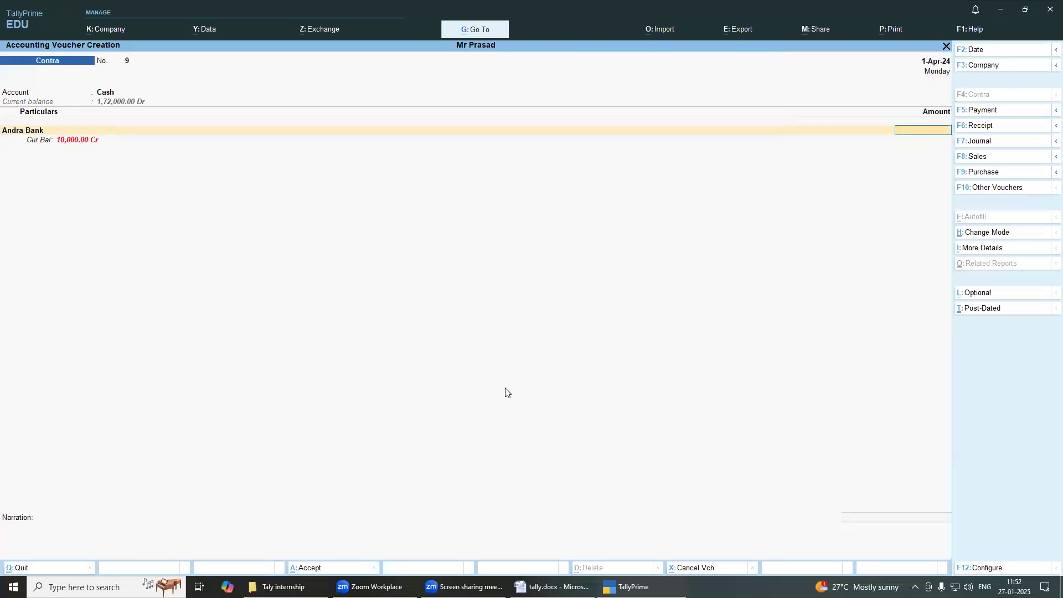
left_click(553, 586)
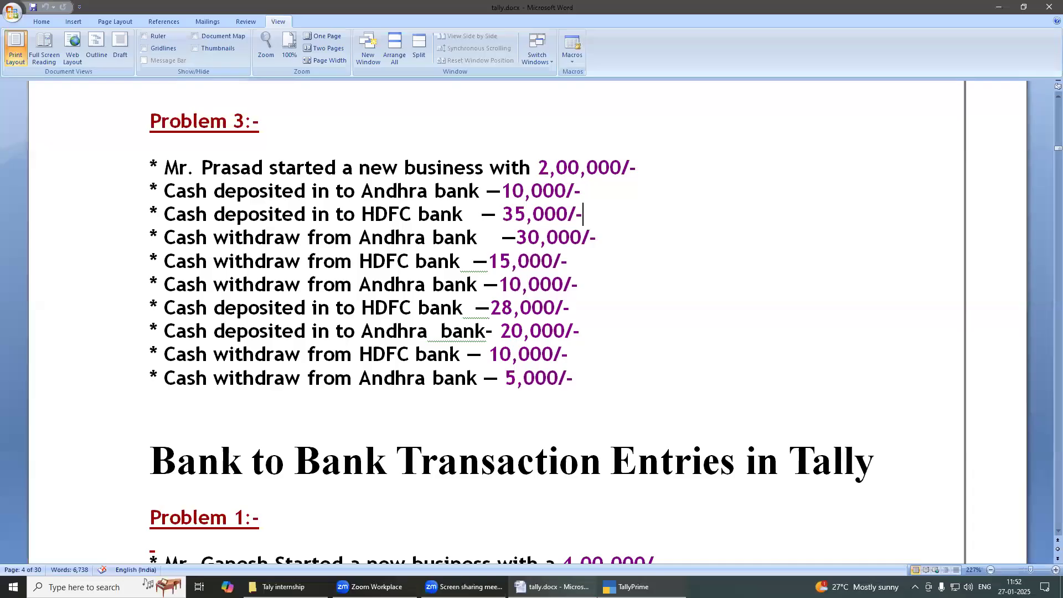
key("alt+Tab")
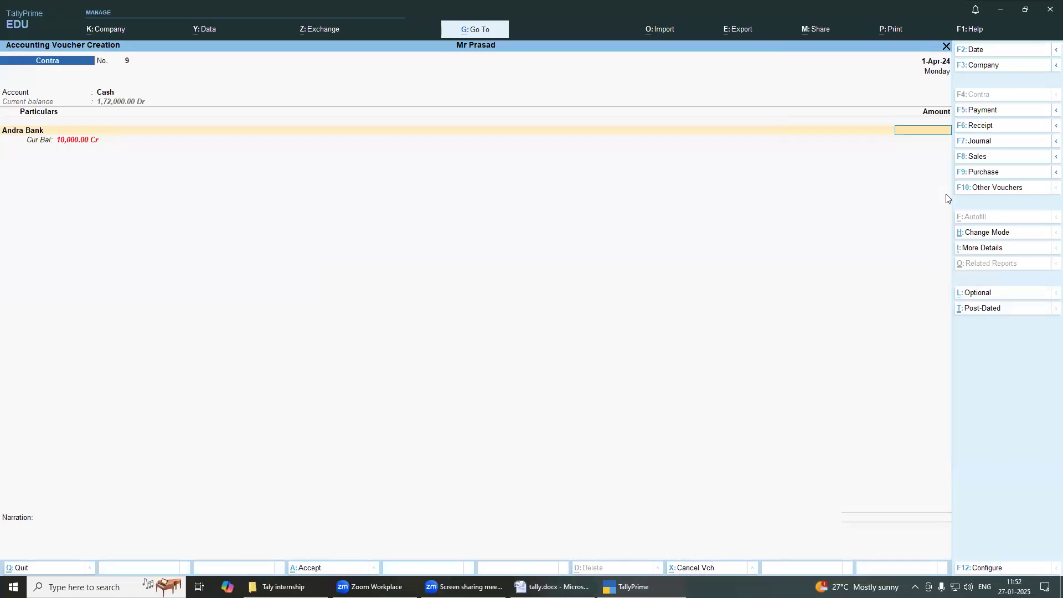
Step: Enter 5,000 for Andra Bank, keep the default Cheque allocation, save the contra voucher, and leave voucher creation
type("5,000")
key("Return")
key("Return")
key("Return")
key("Return")
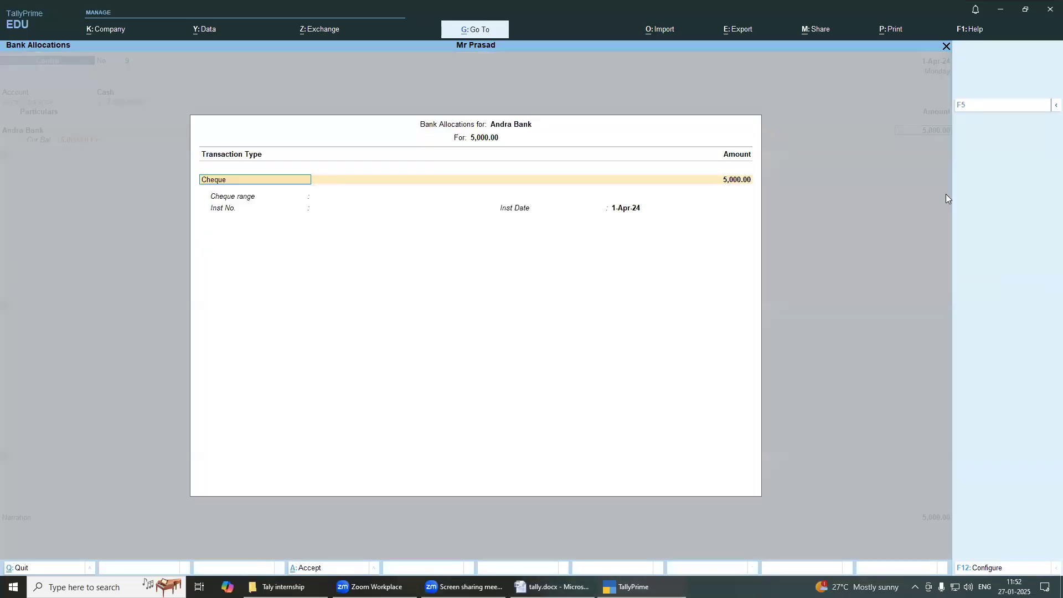
key("Return")
key("Return")
key("Return")
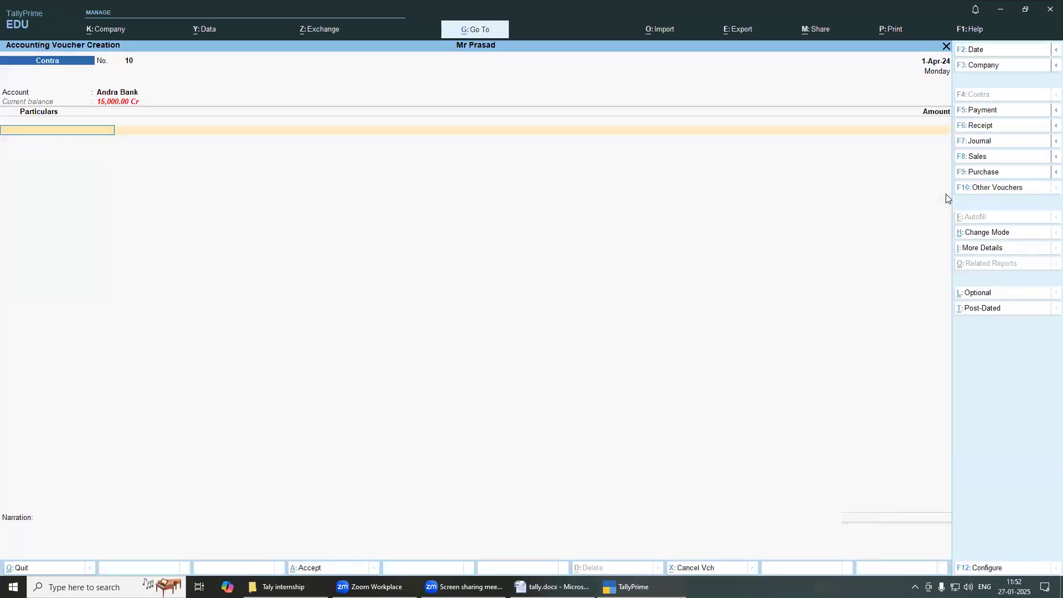
key("Escape")
key("Return")
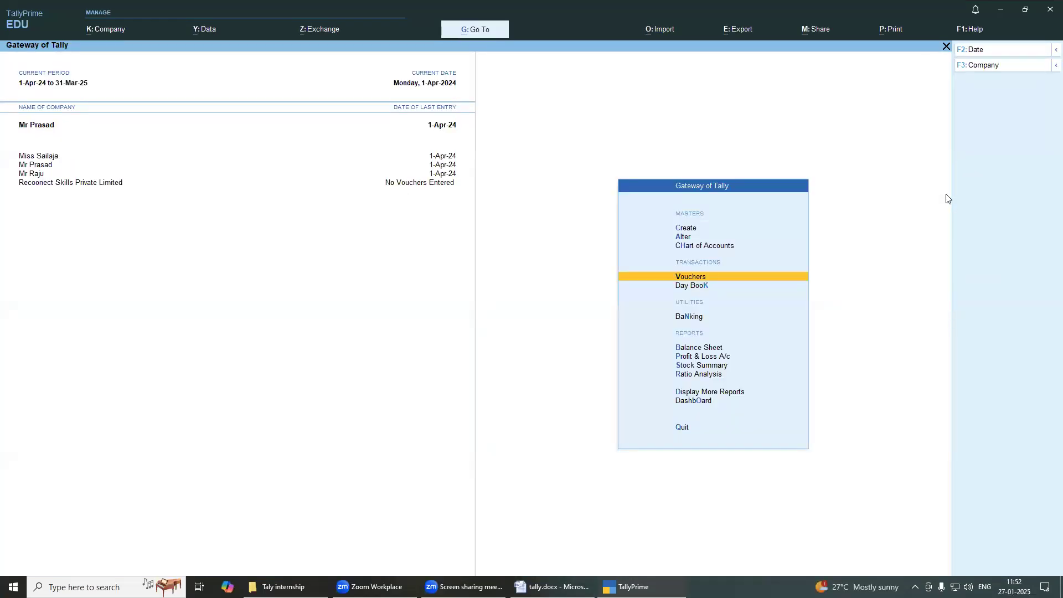
Step: Open the Profit & Loss A/c report for the company
key("Down")
key("Down")
key("Down")
key("Down")
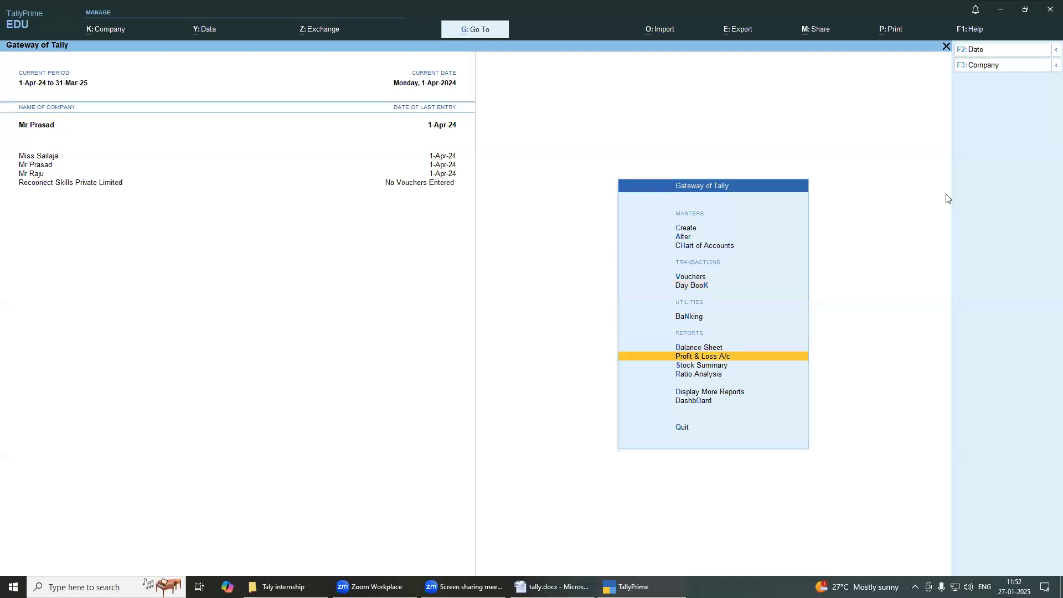
key("Return")
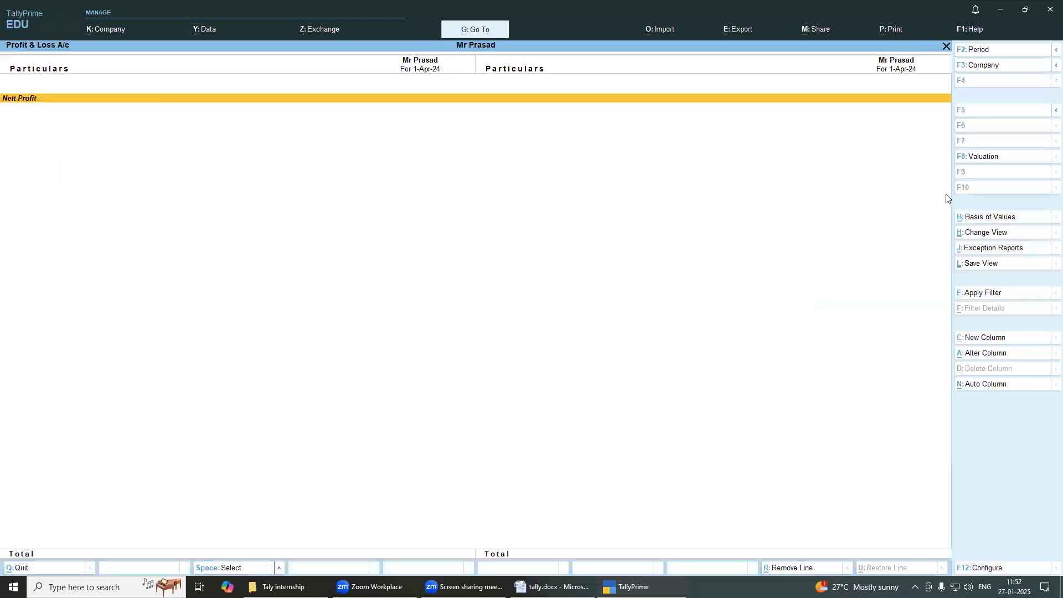
Step: Leave the Profit & Loss A/c and review the Balance Sheet for the recorded capital and current assets
key("Escape")
key("Up")
key("Return")
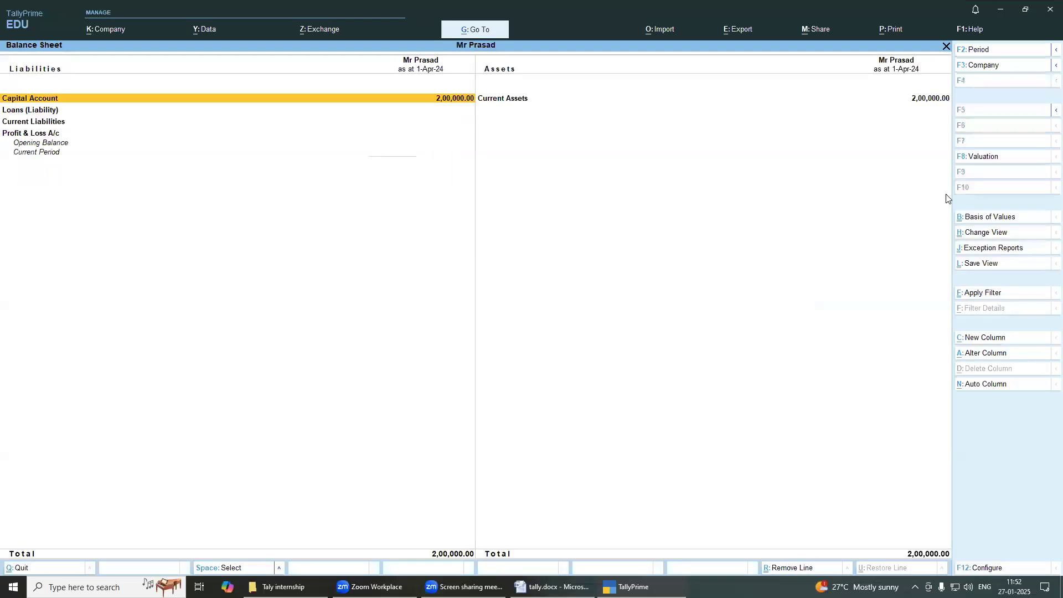
key("Escape")
key("Up")
key("Up")
key("Down")
key("Down")
key("Down")
key("Down")
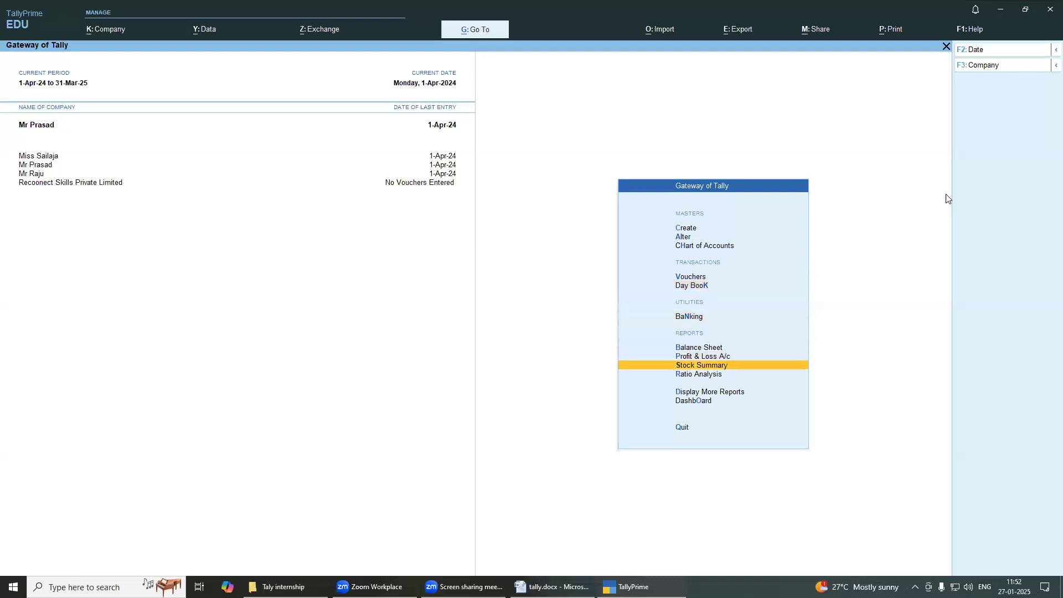
key("Up")
key("Up")
key("Up")
key("Up")
key("Up")
key("Up")
key("Up")
key("Up")
key("Up")
key("Up")
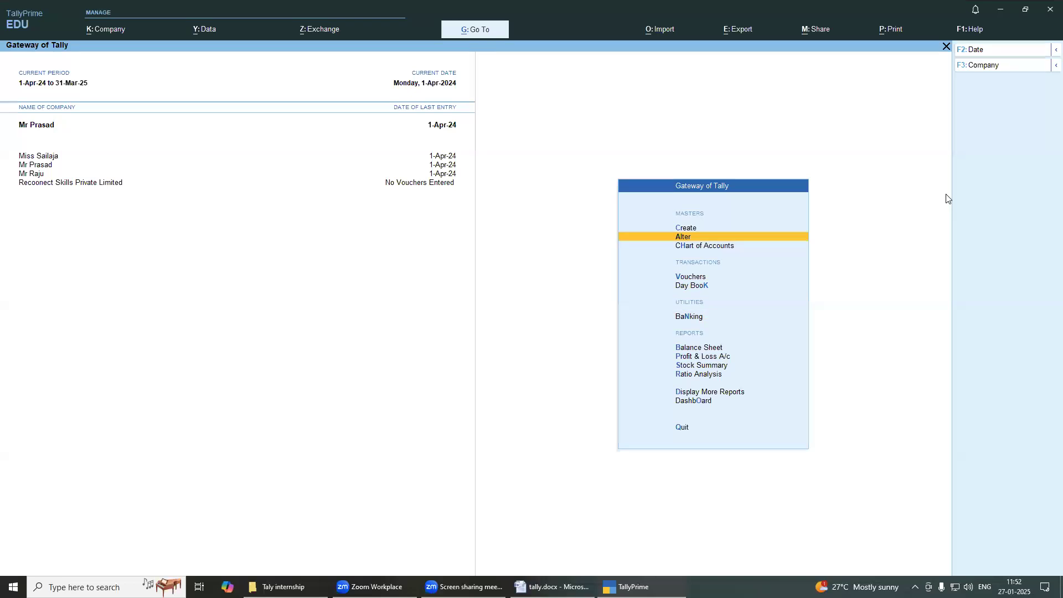
key("Down")
key("Down")
key("Down")
key("Down")
key("Down")
key("Down")
key("Down")
key("Down")
key("Down")
key("Down")
key("Down")
key("Down")
key("Down")
key("Down")
key("Down")
key("Down")
key("Down")
key("Down")
key("Down")
key("Down")
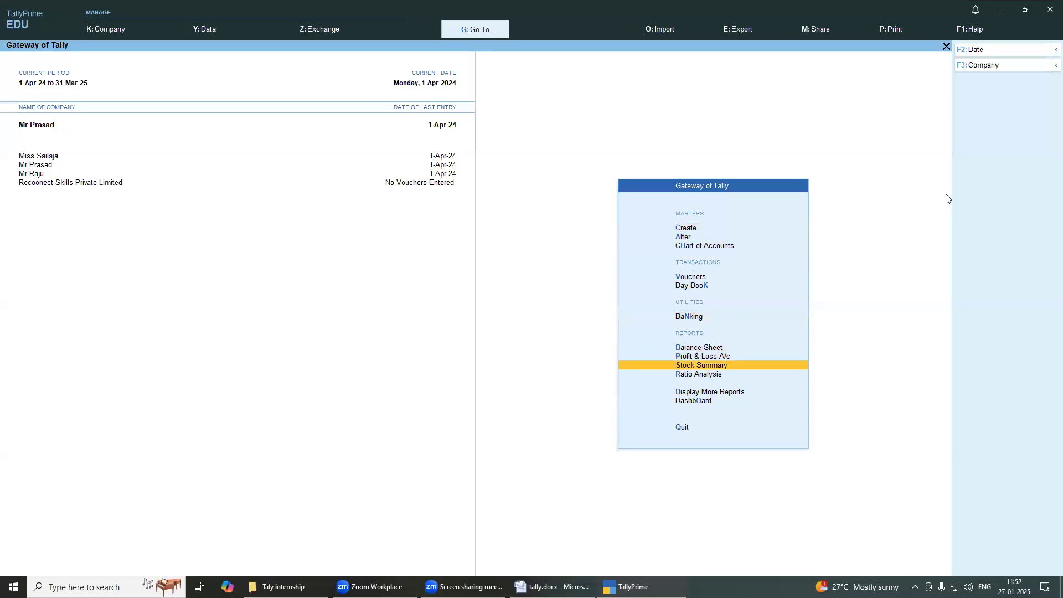
key("Down")
key("Down")
key("Down")
key("Down")
key("Down")
key("Down")
key("Down")
key("Down")
key("Down")
key("Down")
key("Down")
key("Down")
key("Down")
key("Down")
key("Up")
key("Up")
key("Up")
key("Up")
key("Up")
key("Up")
key("Up")
key("Up")
key("Up")
key("Up")
key("Up")
key("Up")
key("Up")
key("Up")
key("Up")
key("Up")
key("Up")
key("Up")
key("Up")
key("Up")
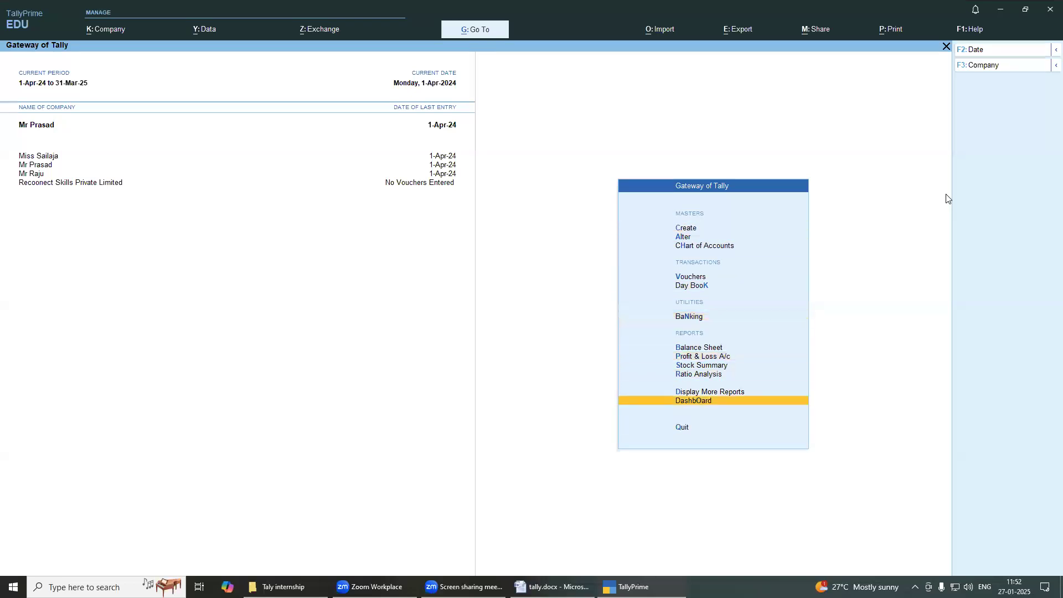
key("Up")
key("Up")
key("Up")
key("Up")
key("Up")
key("Up")
key("Up")
key("Up")
key("Up")
key("Up")
key("Up")
key("Up")
key("Up")
key("Up")
key("Up")
key("Up")
key("Up")
key("Up")
key("Up")
key("Up")
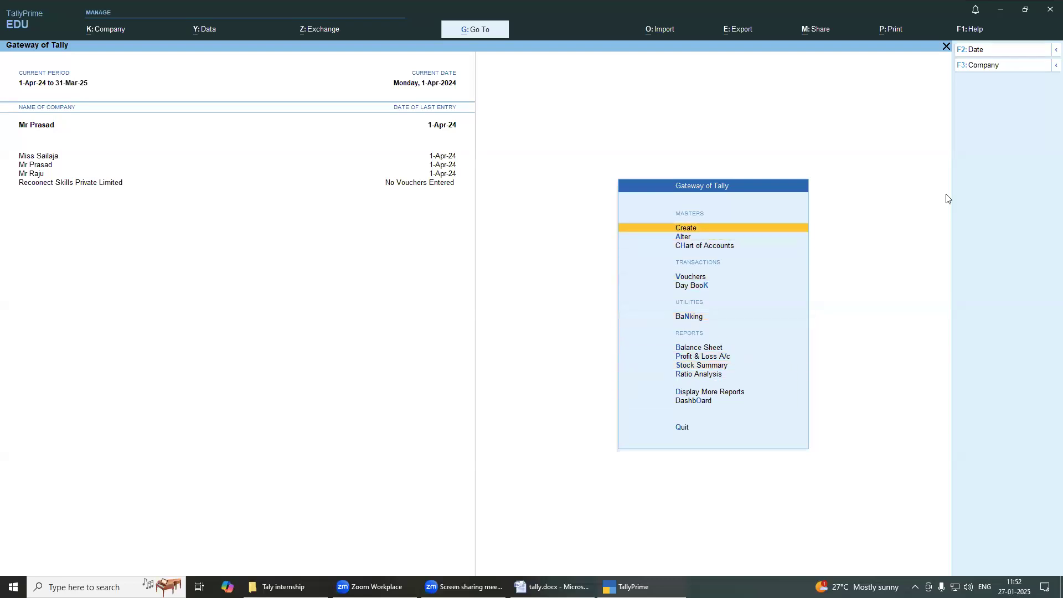
key("Up")
key("Up")
key("Up")
key("Up")
key("Up")
key("Up")
key("Up")
key("Up")
key("Up")
key("Up")
key("Up")
key("Up")
key("Up")
key("Up")
key("Up")
key("Up")
key("Up")
key("Up")
key("Up")
key("Up")
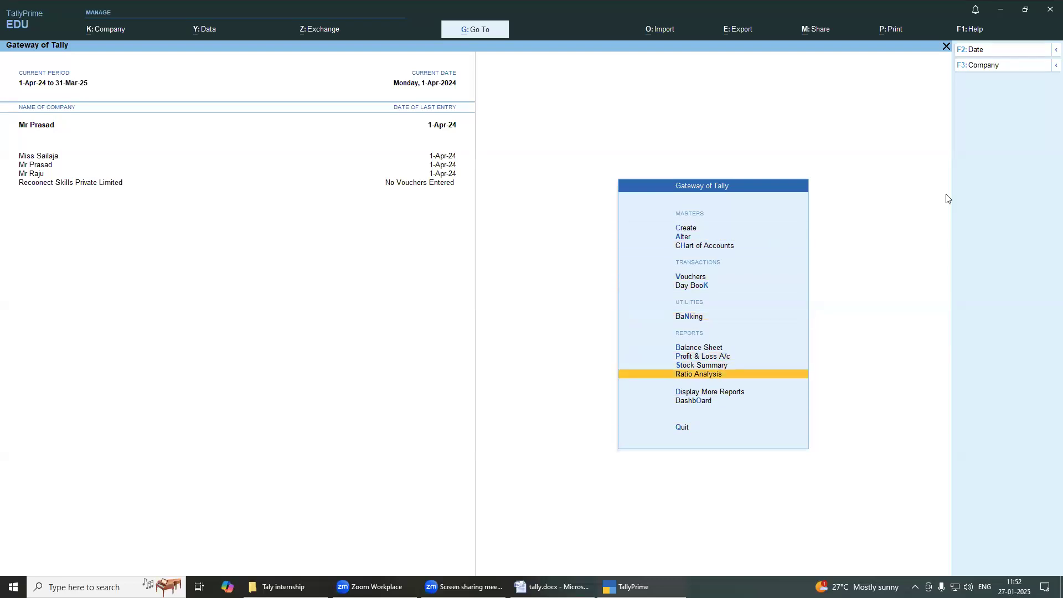
key("Up")
key("Up")
key("Up")
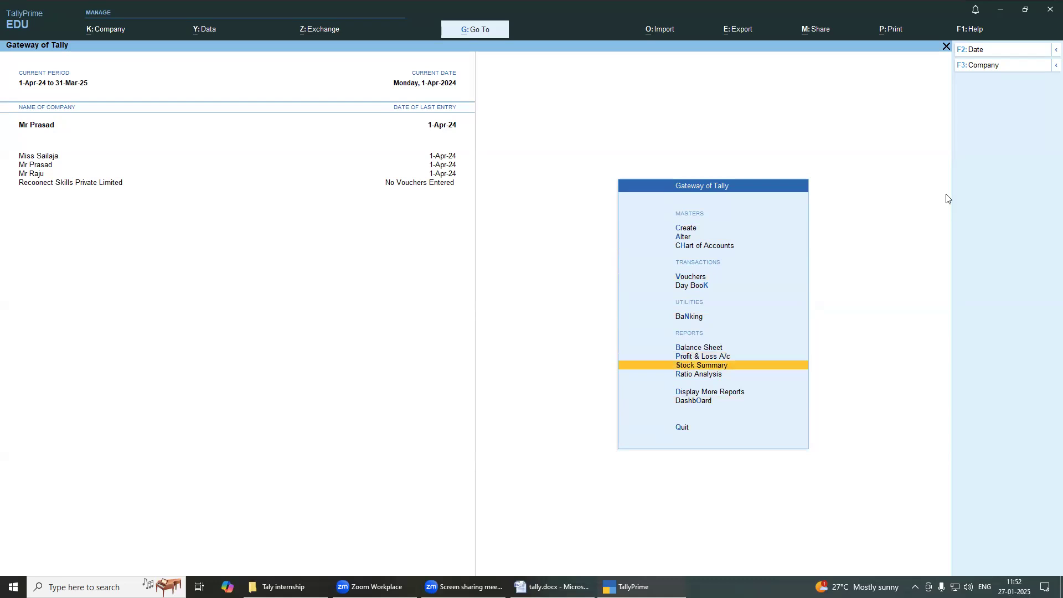
Step: Switch to tally.docx to check the Problem 3 transaction list
left_click(551, 586)
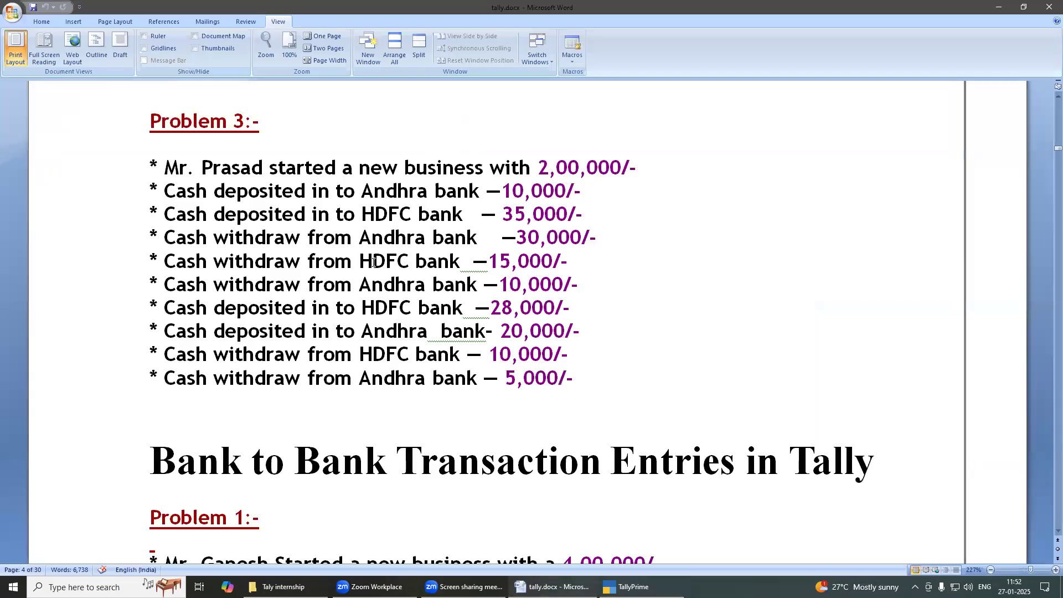